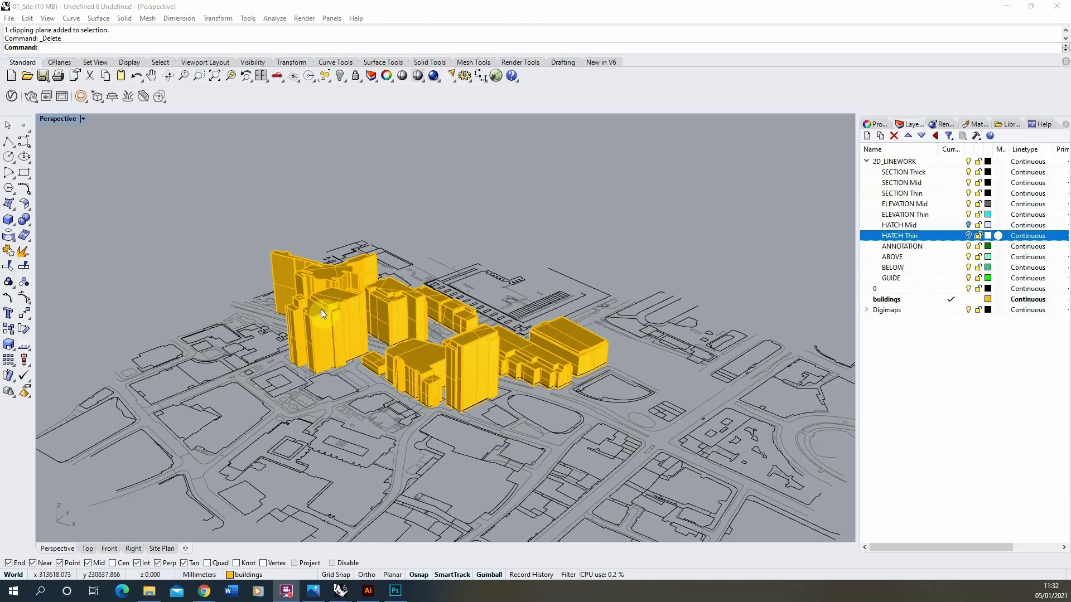
Look over the site buildings and restore the four-viewport layout from the maximized Perspective view.
right_click_drag(320, 309, 344, 296)
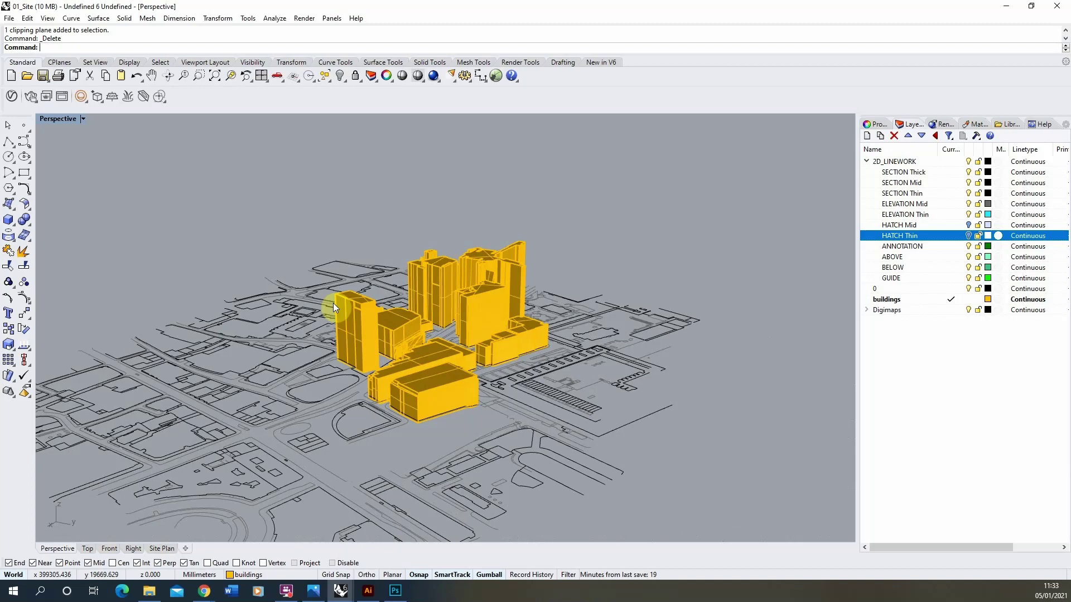
right_click_drag(402, 308, 610, 355)
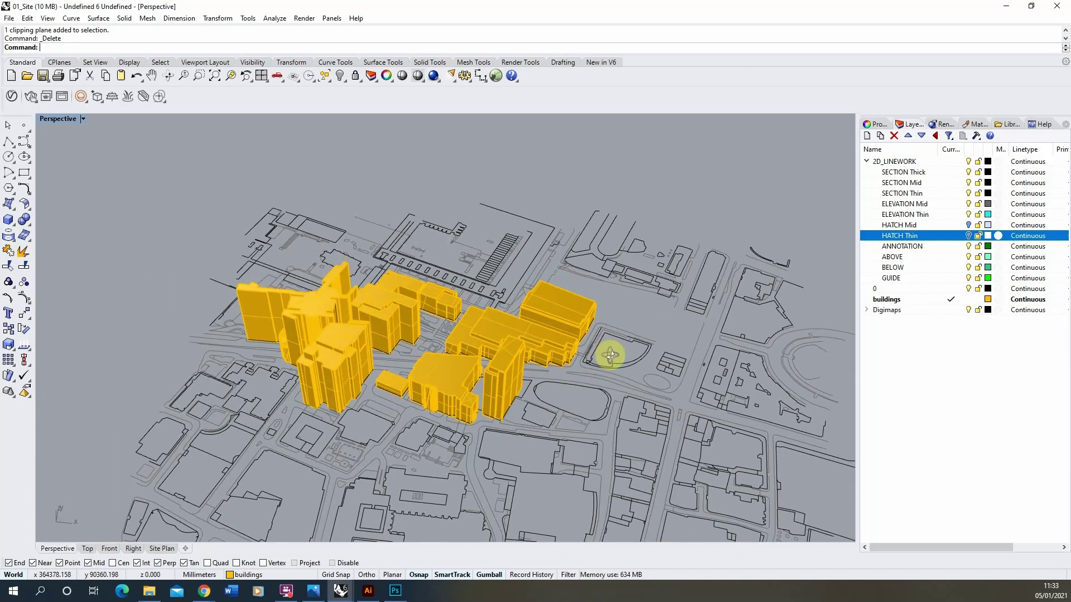
double_click(62, 119)
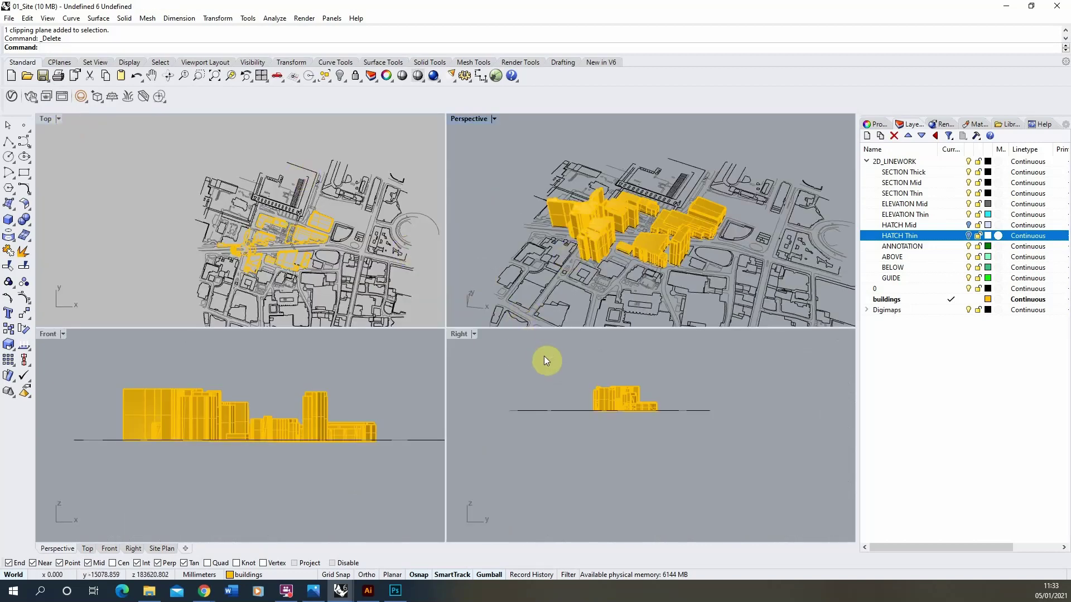
Draw a rectangular clipping plane in the Right view, large enough to enclose all the buildings.
scroll(605, 373, "up", 5)
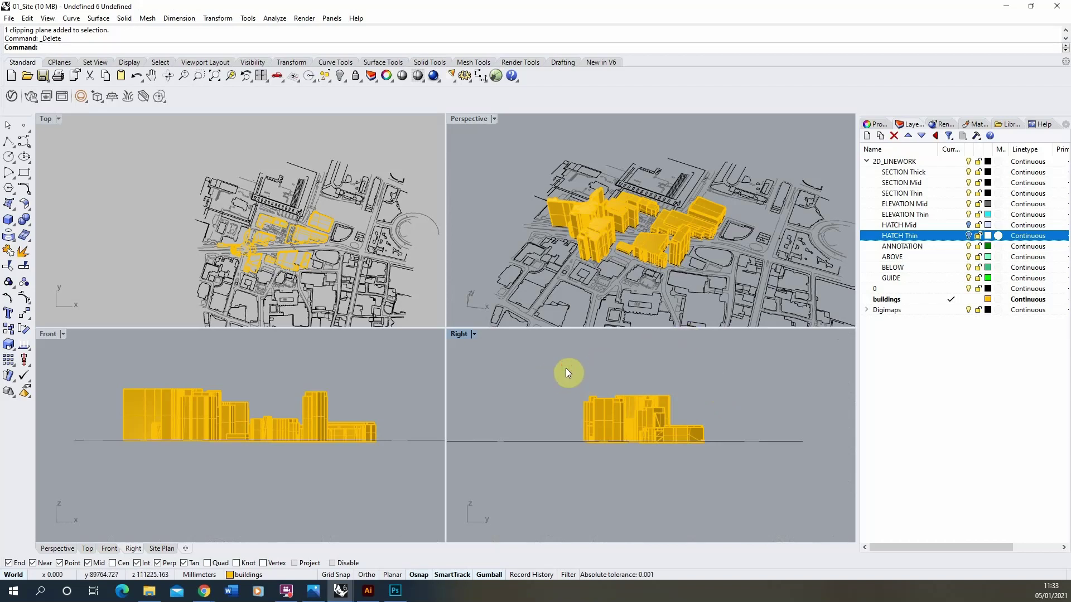
type("Clip")
key("Return")
left_click(518, 343)
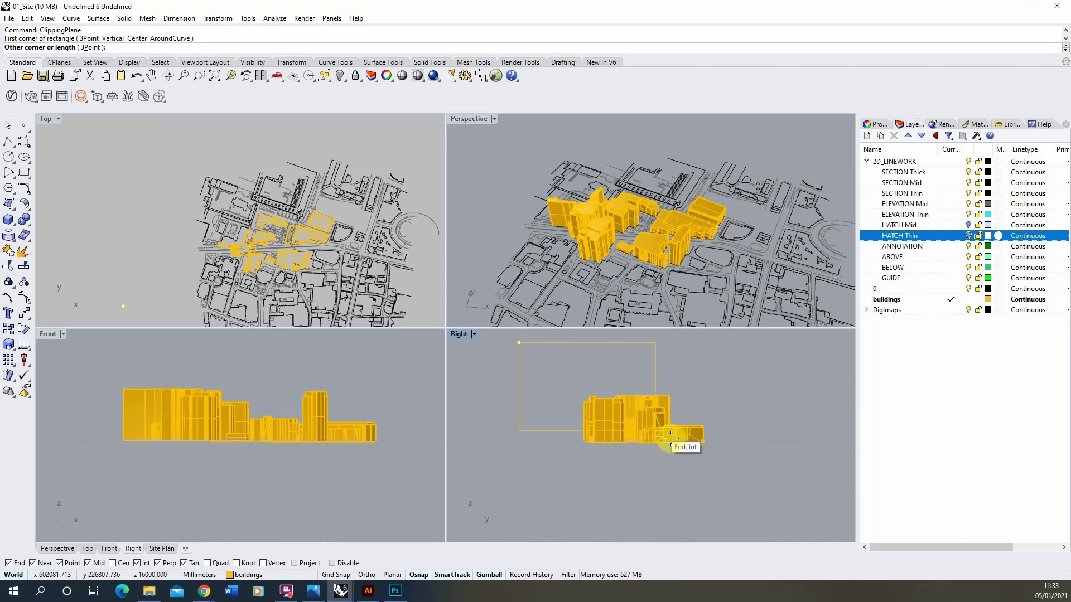
left_click(743, 484)
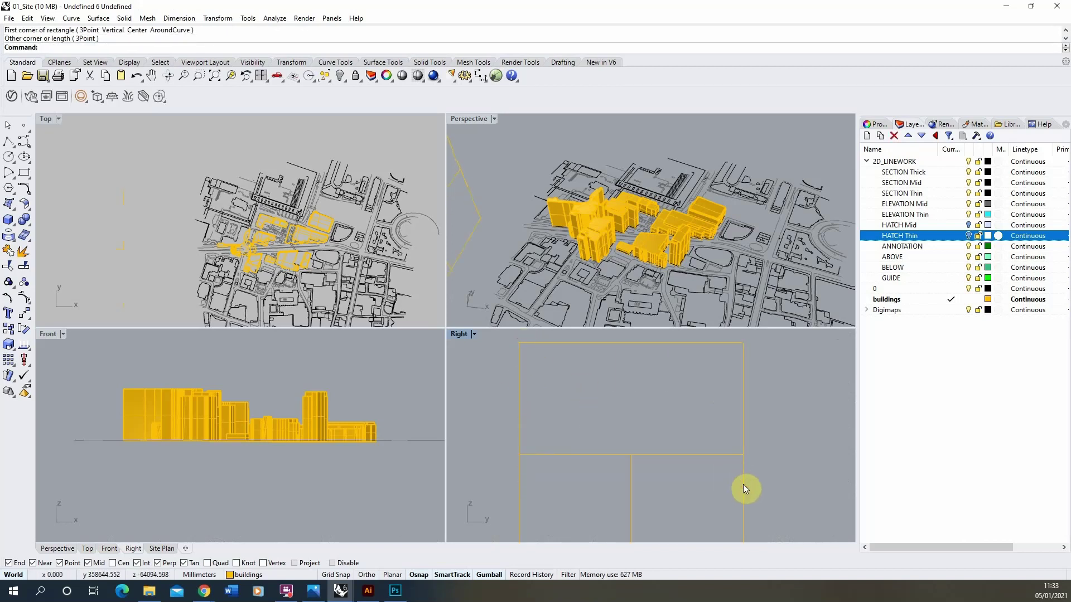
scroll(701, 426, "down", 3)
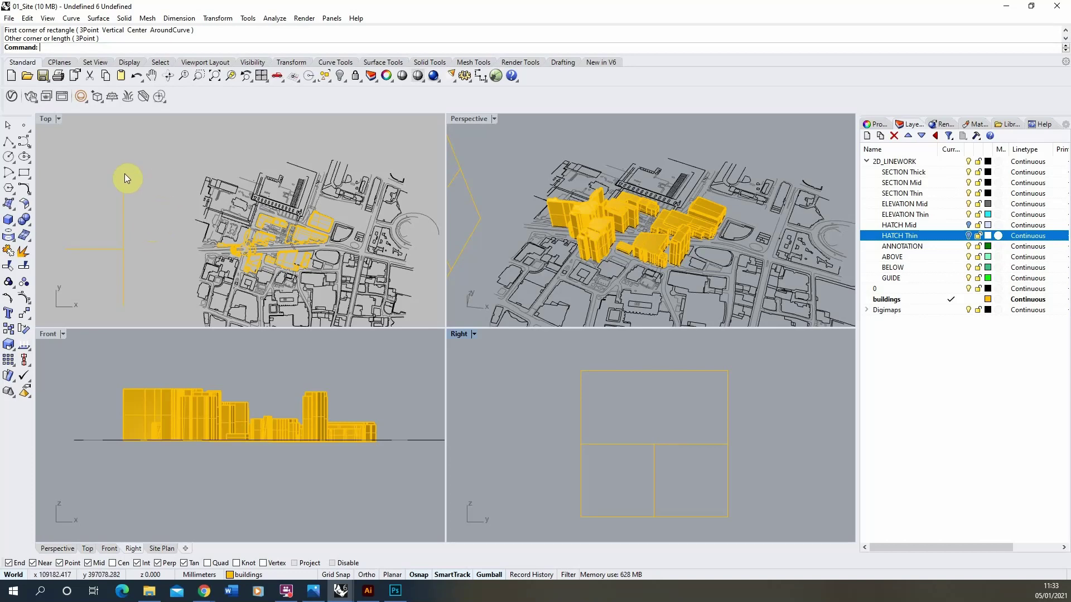
Select the clipping plane in the Top view and move it along X to the eastern end of the buildings.
left_click(118, 209)
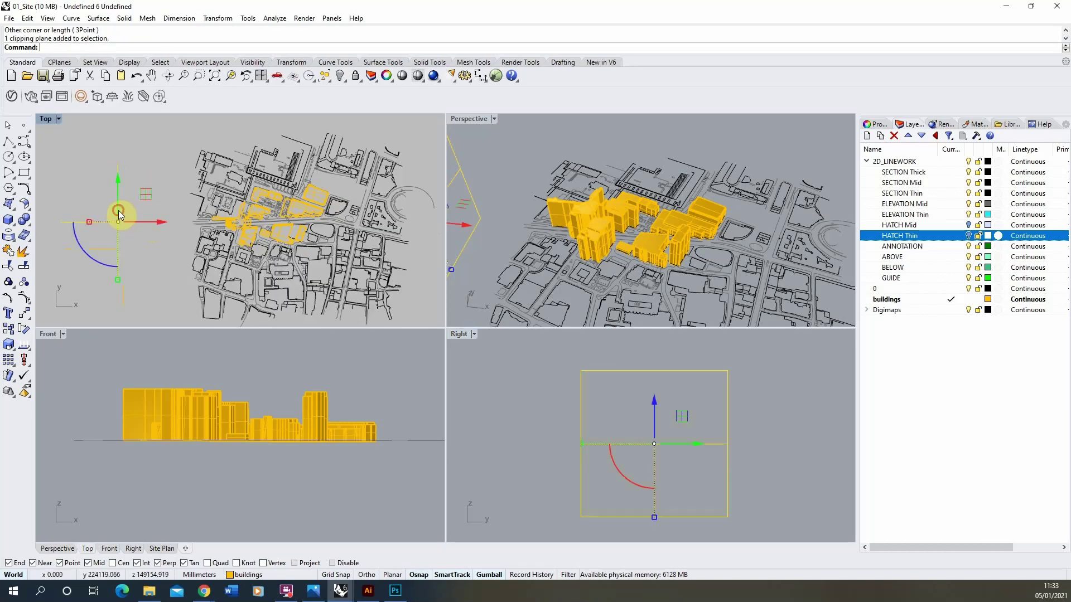
left_click(122, 230)
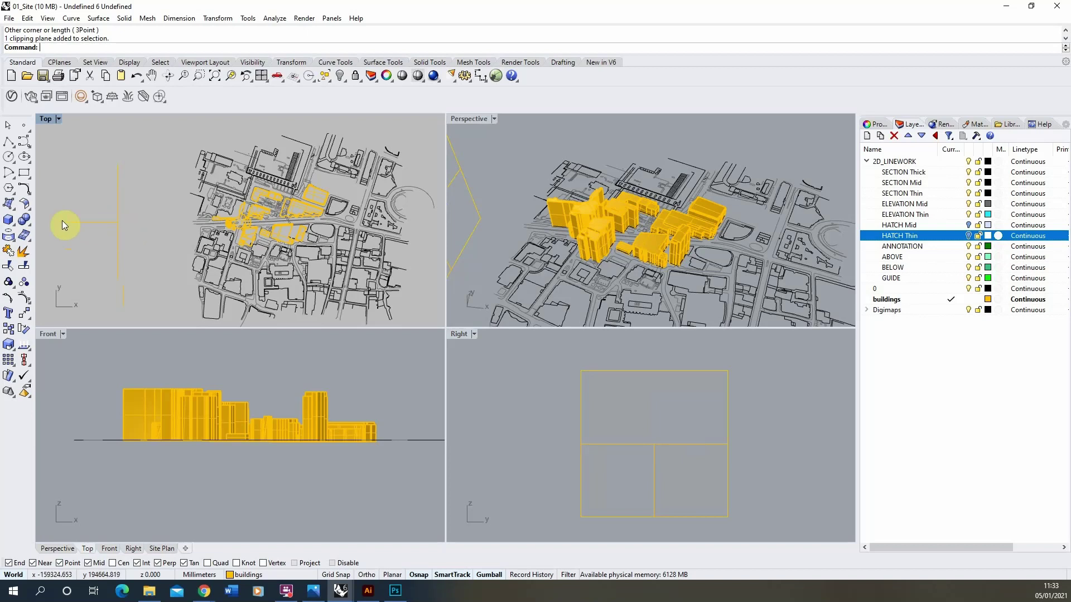
left_click(117, 193)
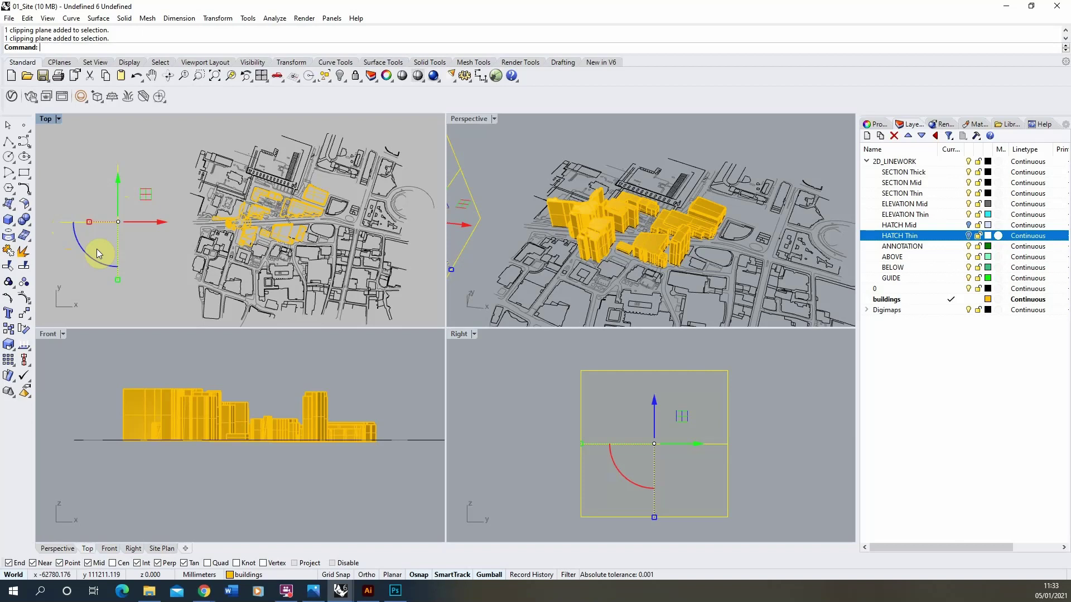
left_click(153, 212)
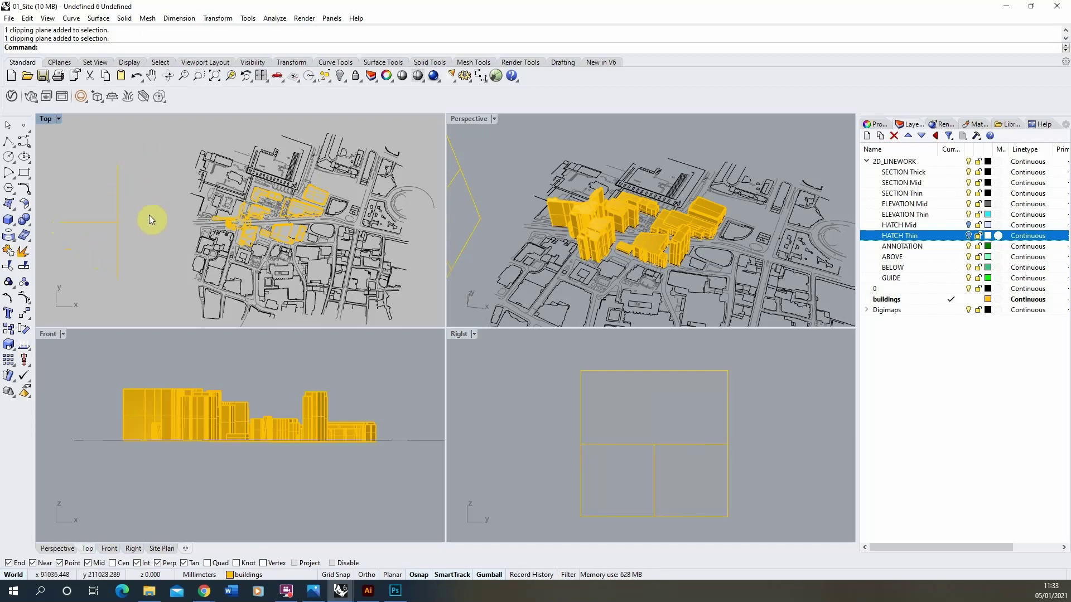
left_click(119, 226)
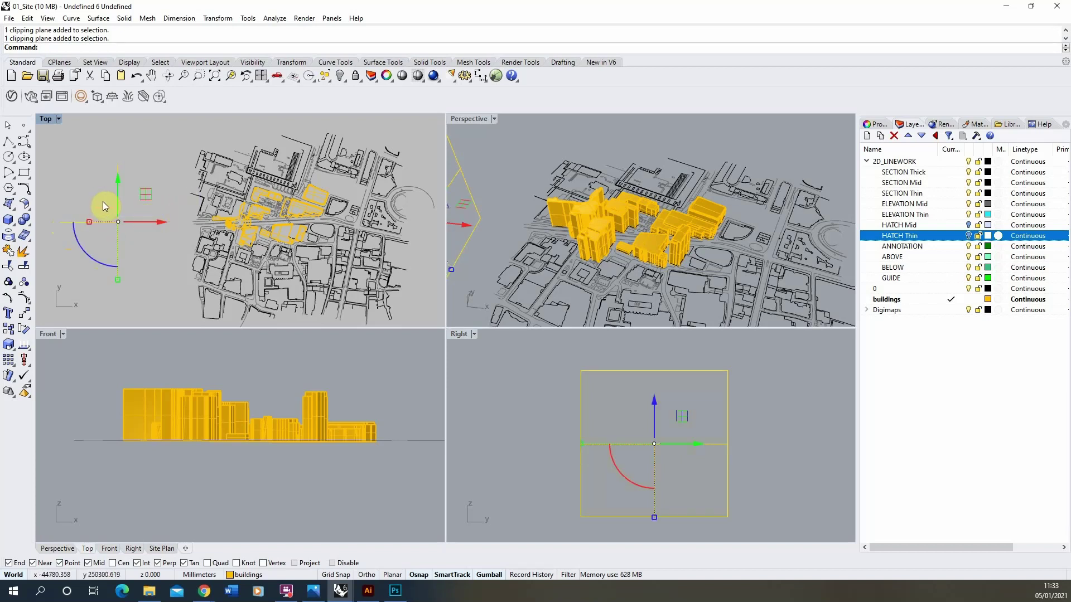
left_click_drag(144, 223, 357, 238)
Set the clipping plane to clip only the Right view among the model views.
left_click(873, 124)
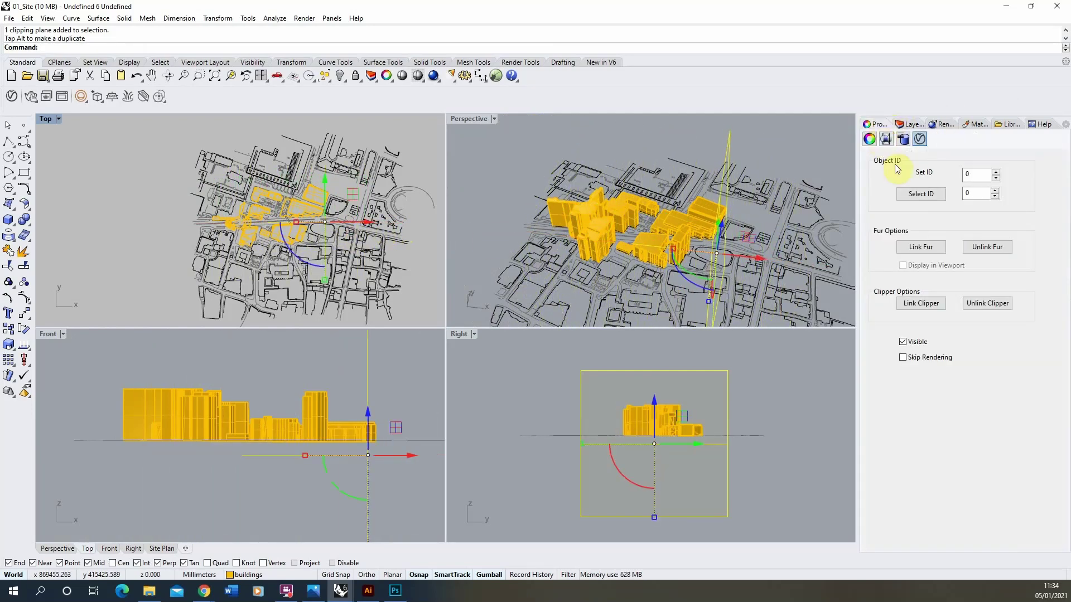
left_click(869, 139)
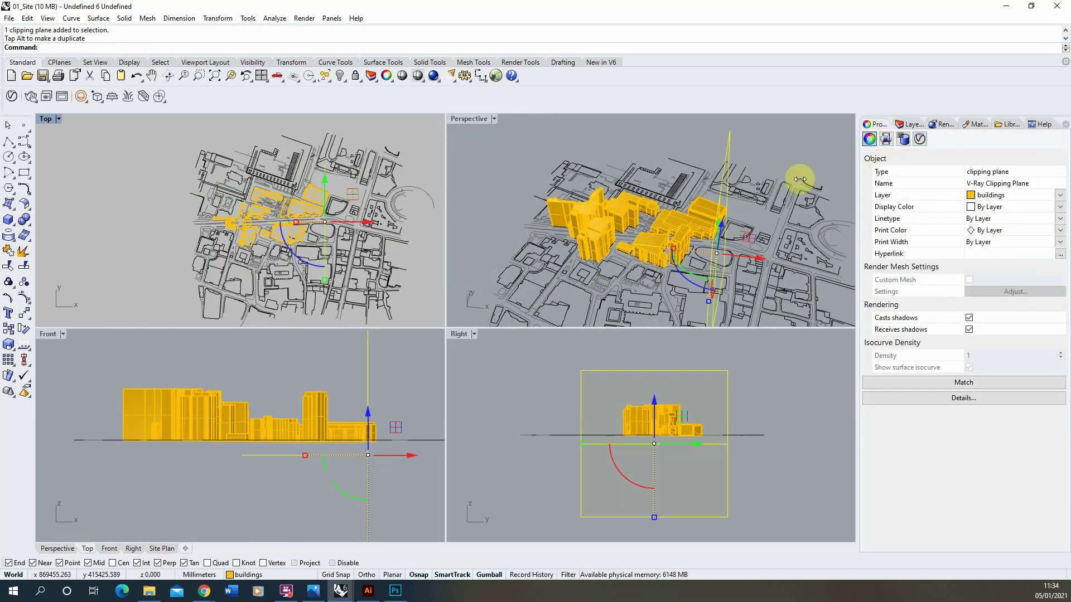
left_click(886, 139)
left_click(867, 209)
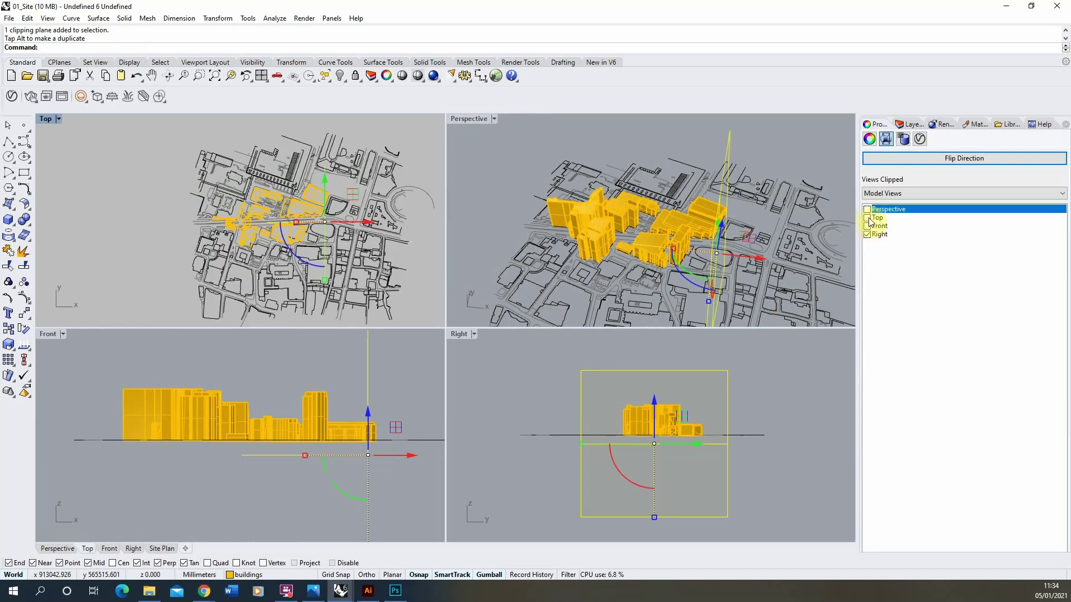
left_click(867, 227)
left_click(867, 234)
Try clipping the Perspective view while shifting the plane along X, and turn the Perspective clipping off again.
left_click(867, 210)
left_click_drag(748, 258, 719, 256)
left_click_drag(355, 230, 390, 231)
left_click(888, 210)
left_click(866, 209)
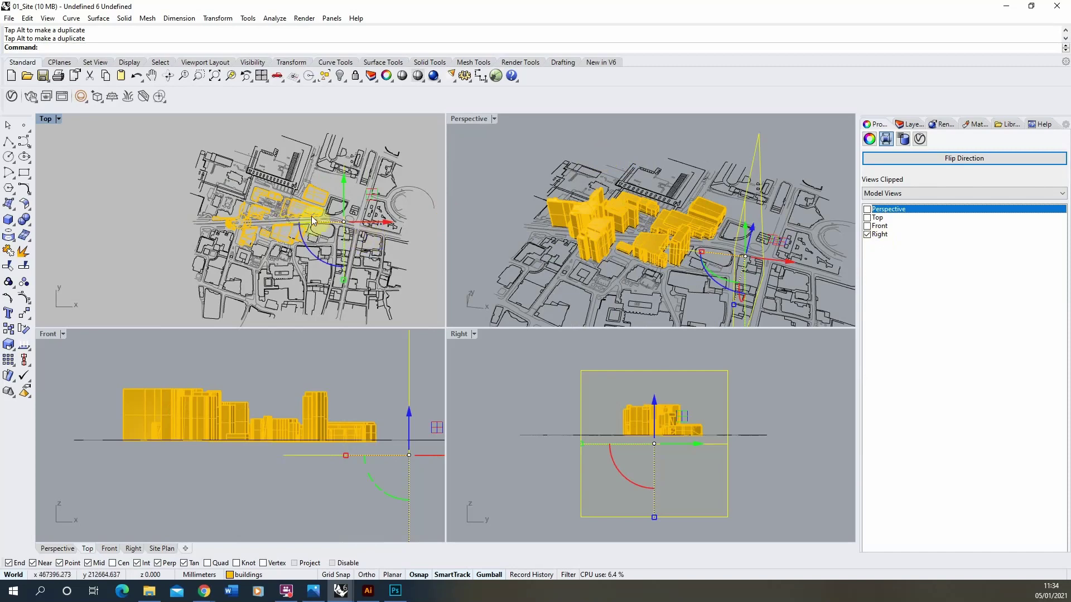
Move the clipping plane west along X in the Top view so that it cuts through the eastern buildings.
scroll(312, 221, "up", 5)
left_click_drag(407, 231, 324, 234)
scroll(306, 230, "up", 3)
scroll(337, 229, "up", 2)
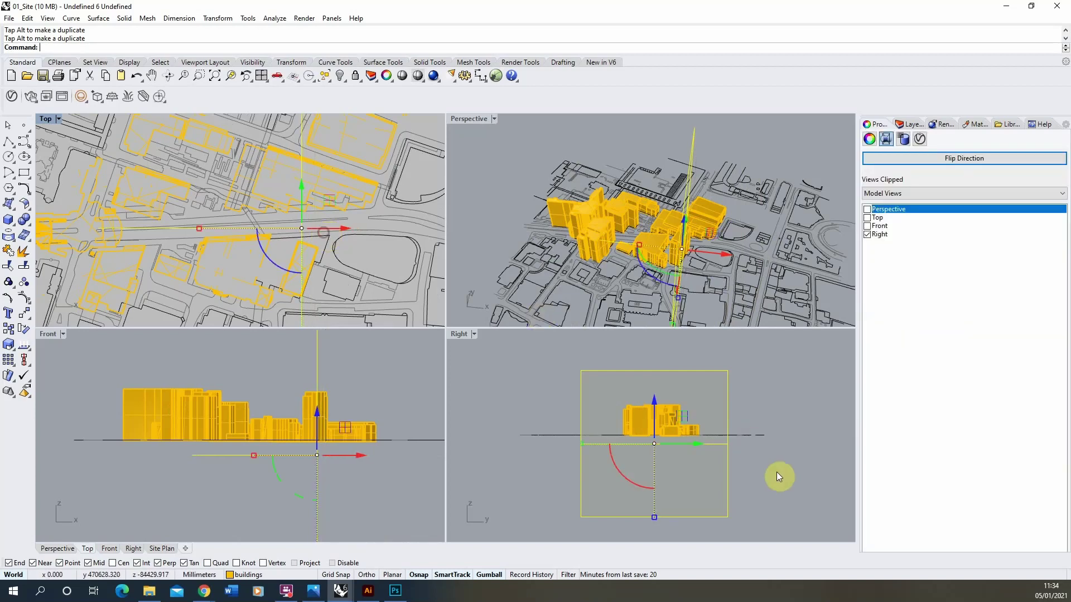
Generate a Make2D drawing of all geometry visible in the clipped Right view, with the viewport rectangle option turned off.
left_click(781, 438)
scroll(707, 425, "up", 1)
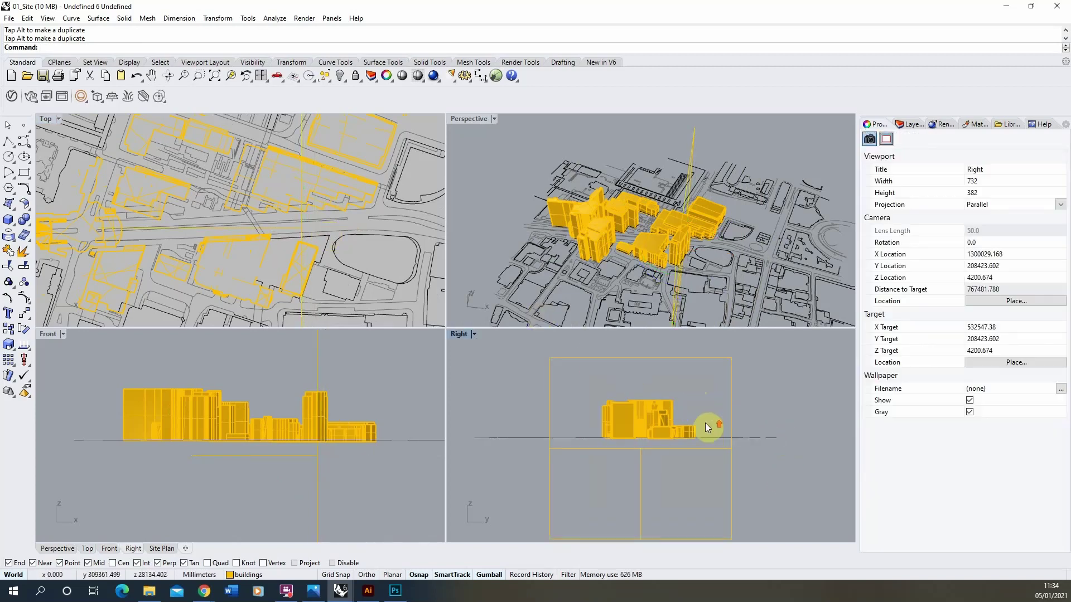
left_click_drag(788, 364, 467, 467)
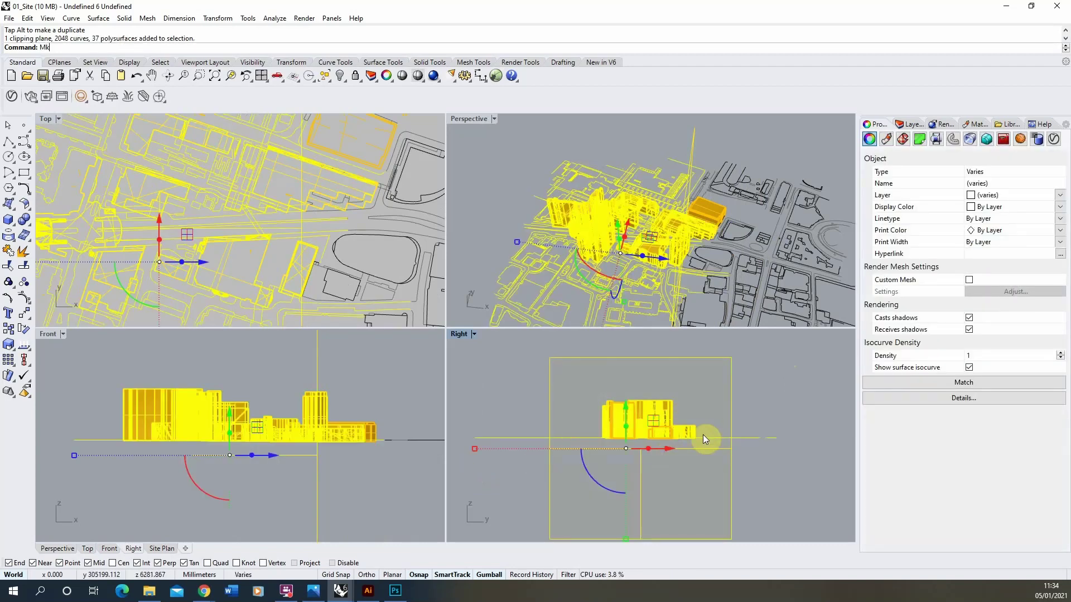
type("ke2D")
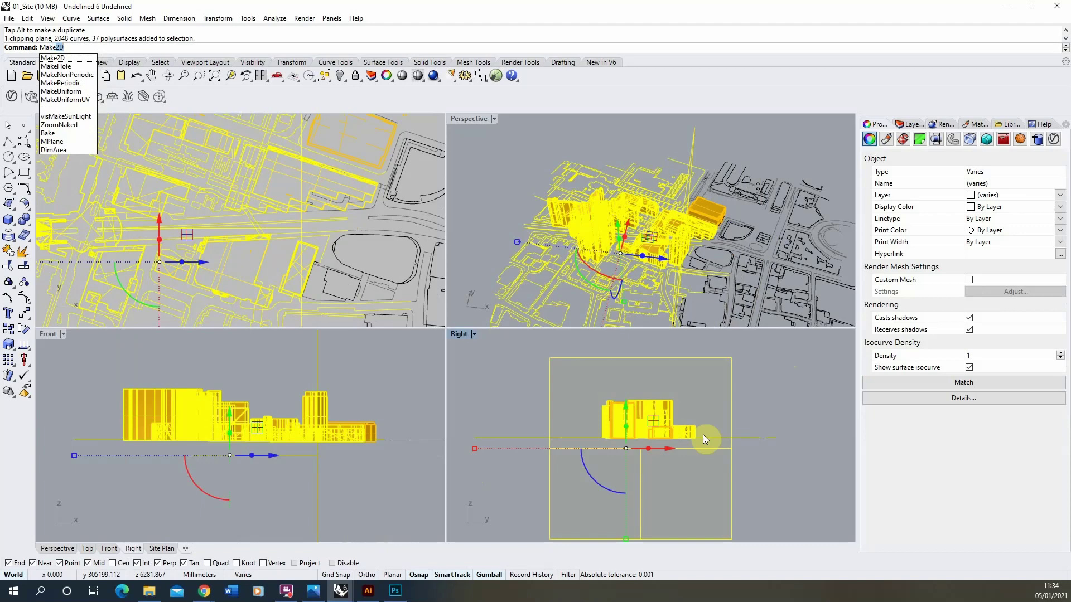
key("Return")
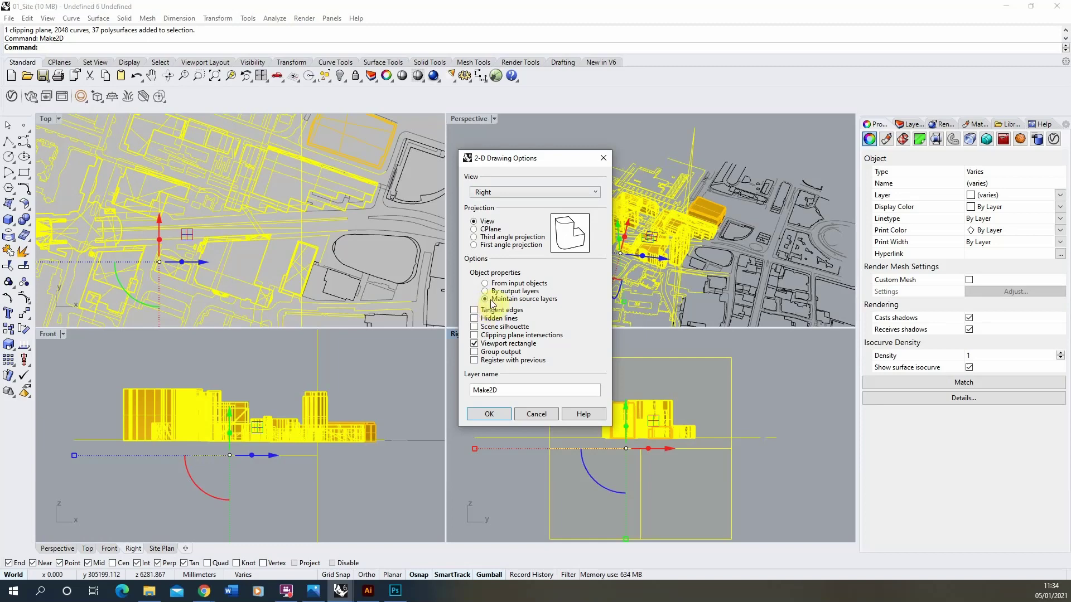
left_click(475, 344)
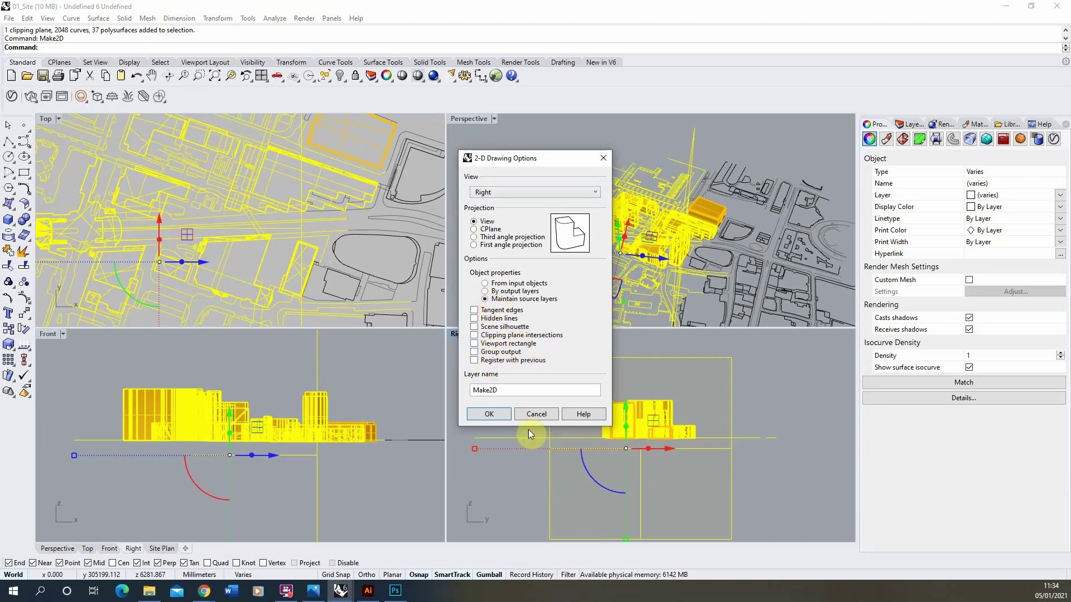
left_click(494, 415)
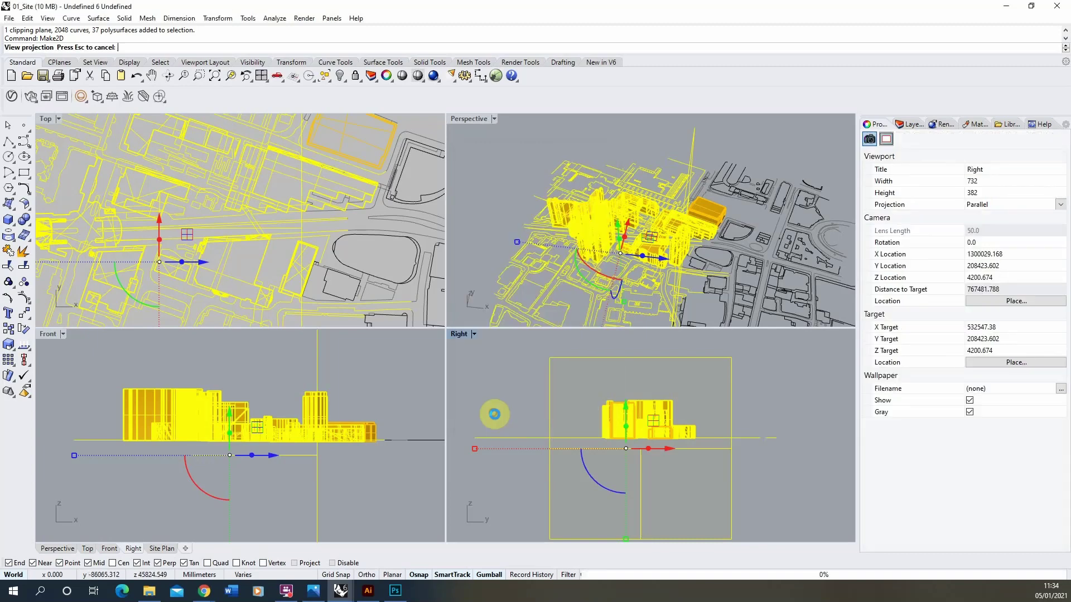
right_click(670, 203)
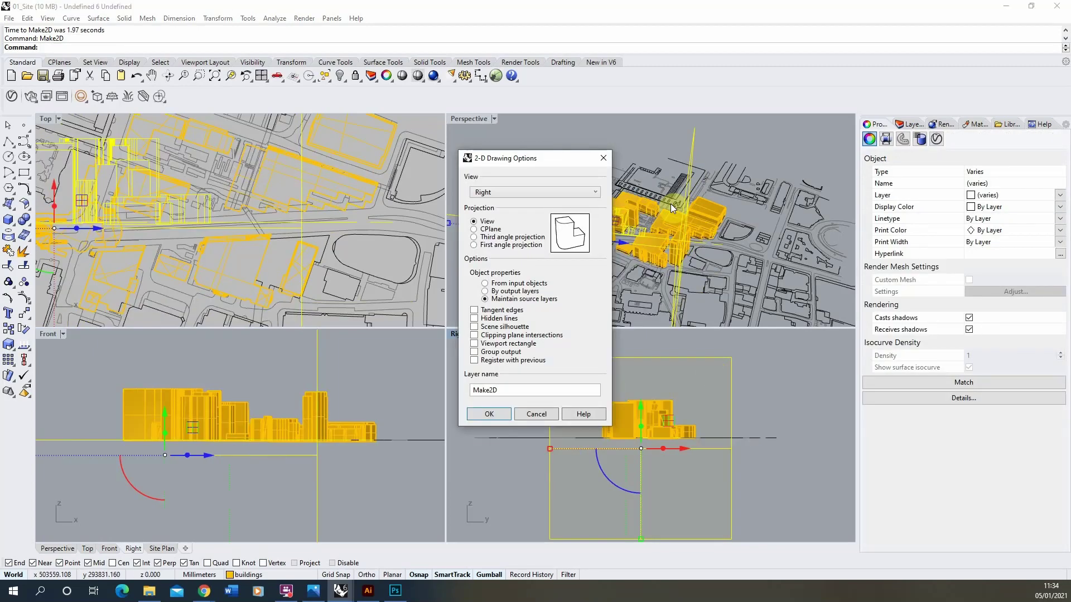
left_click(603, 158)
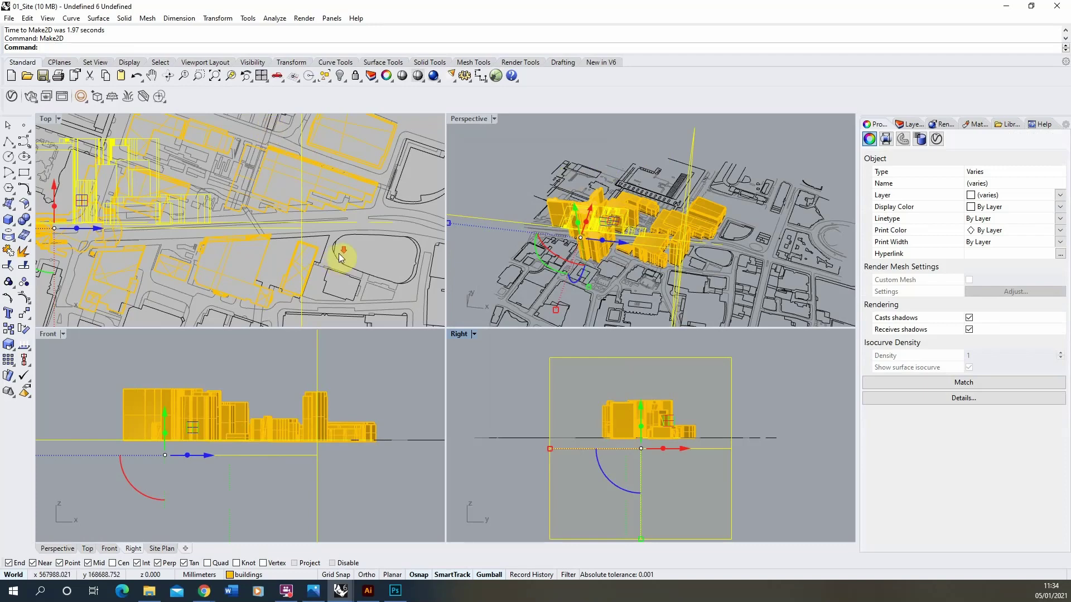
Try to move the selected Make2D linework clear of the site plan in the Top view.
scroll(351, 222, "down", 4)
scroll(290, 229, "down", 5)
left_click_drag(273, 170, 273, 153)
left_click_drag(345, 219, 147, 193)
scroll(205, 238, "up", 5)
left_click(172, 185)
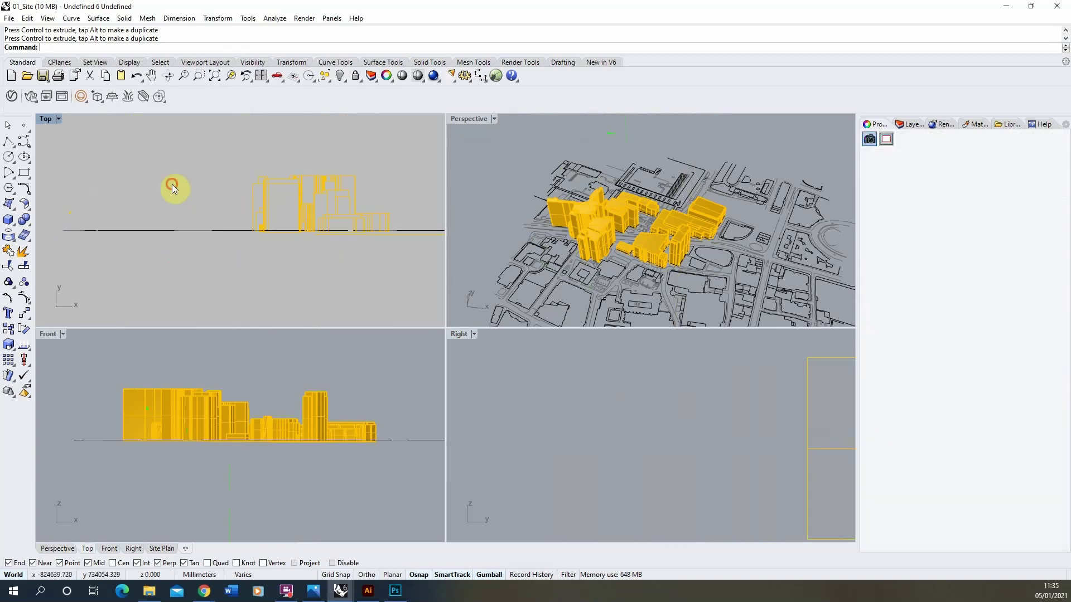
Undo the move of the linework and the clipping plane selected with it.
scroll(164, 235, "down", 4)
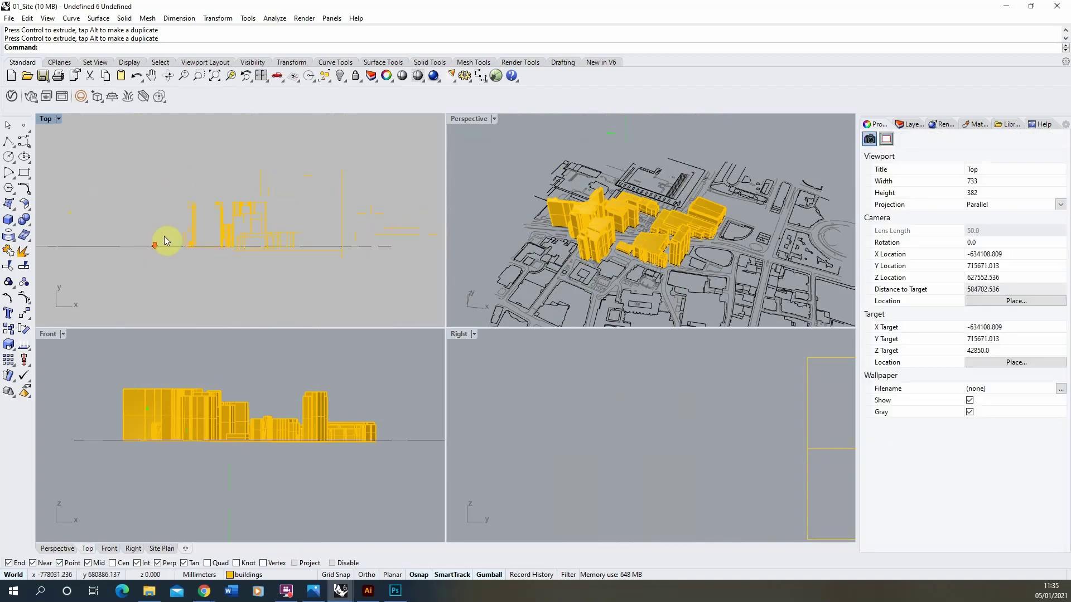
left_click(342, 234)
left_click(377, 200)
scroll(319, 196, "down", 2)
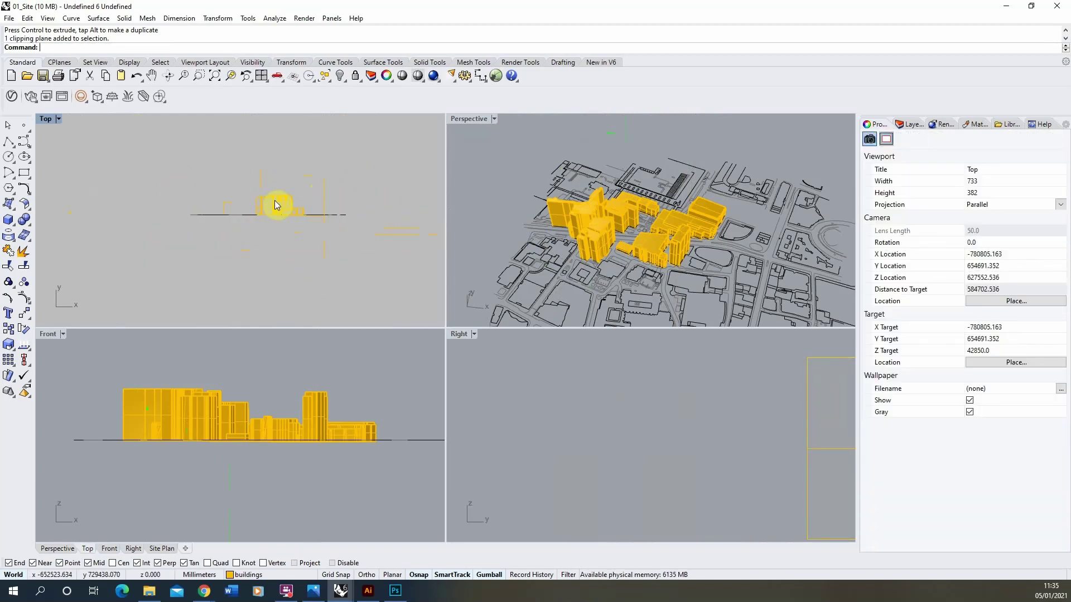
key("ctrl+z")
scroll(382, 222, "up", 10)
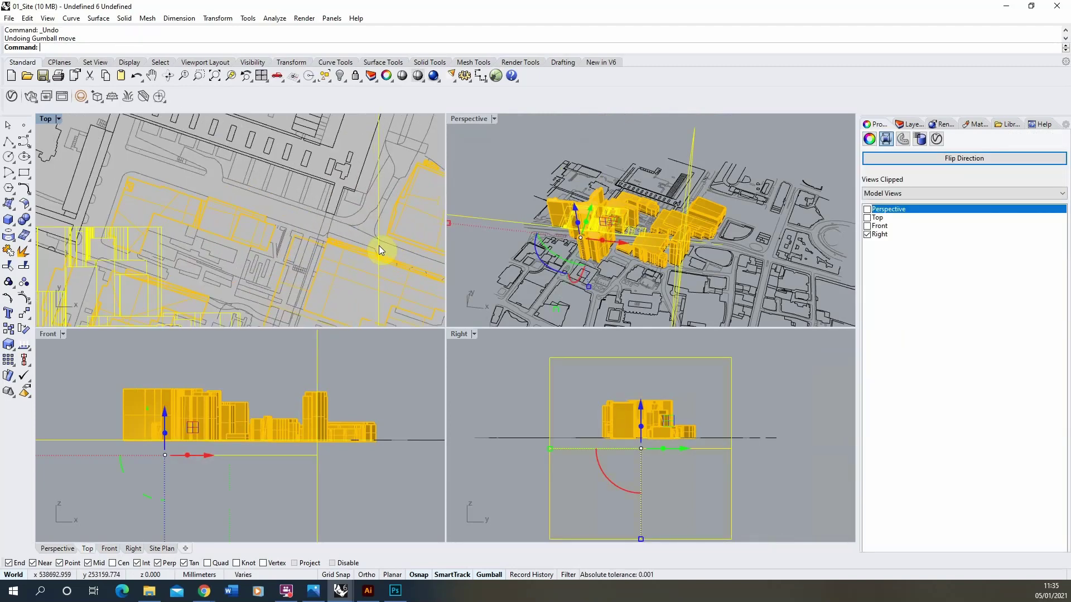
Remove the clipping plane from the selection and move only the Make2D linework to empty space beyond the site plan.
left_click(379, 248)
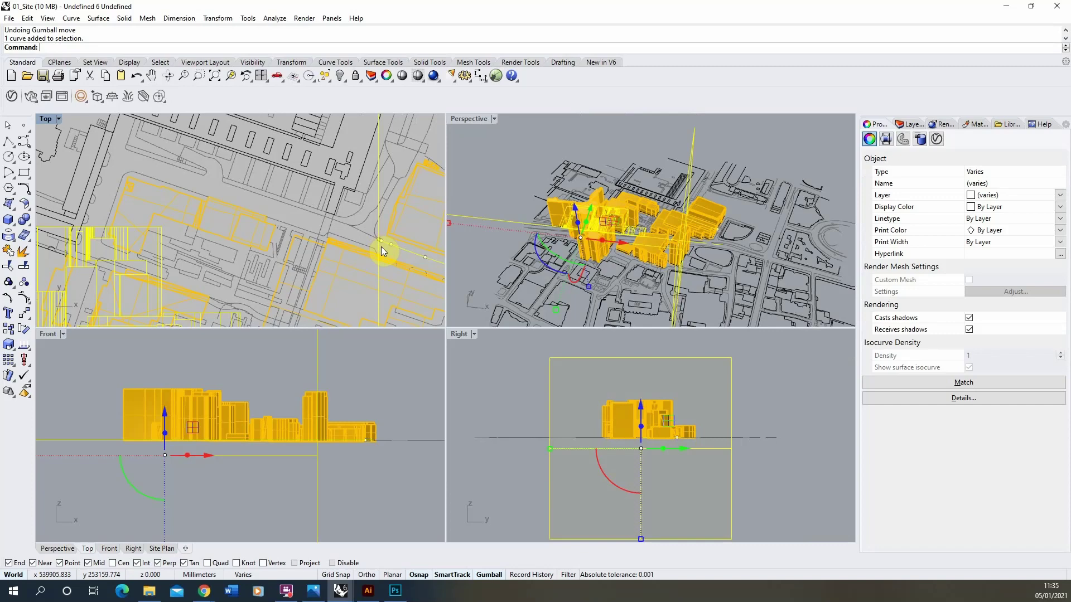
scroll(381, 248, "up", 2)
left_click(379, 247, "ctrl")
left_click(386, 244, "ctrl")
scroll(386, 241, "down", 6)
left_click_drag(339, 202, 212, 216)
left_click(233, 167)
scroll(233, 167, "up", 5)
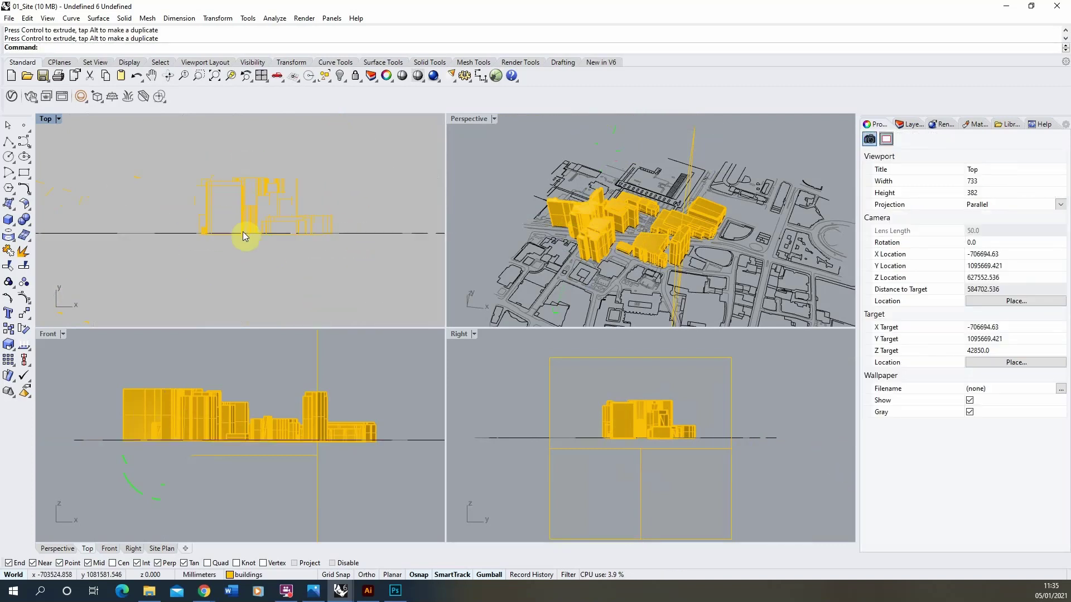
Select the clipping plane and move it farther west along X to a second section position through the middle of the buildings.
left_click(693, 146)
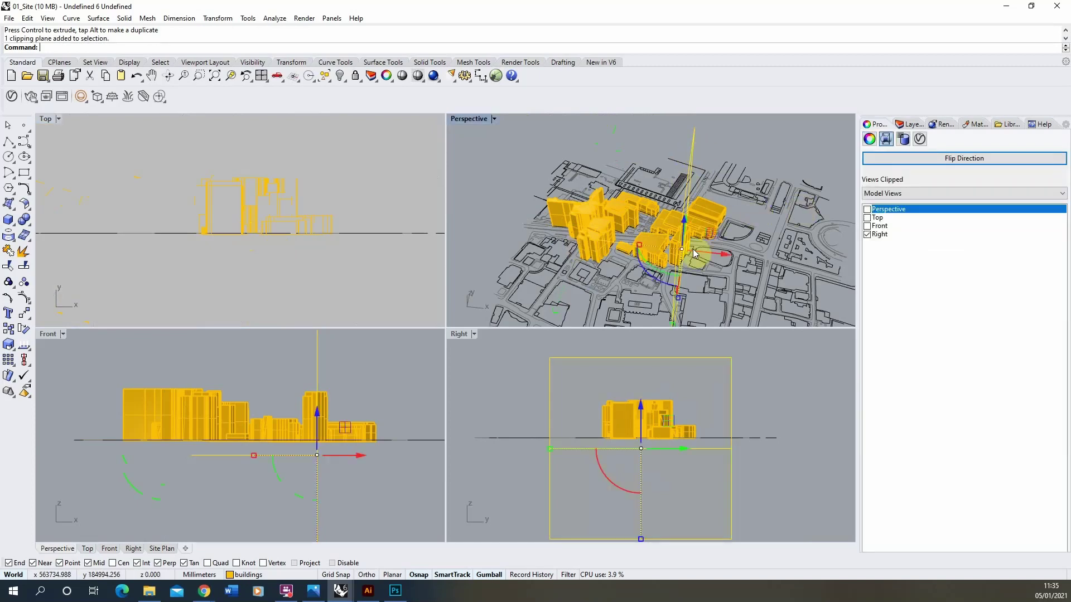
right_click_drag(270, 202, 180, 217)
scroll(312, 246, "up", 3)
left_click_drag(344, 245, 290, 245)
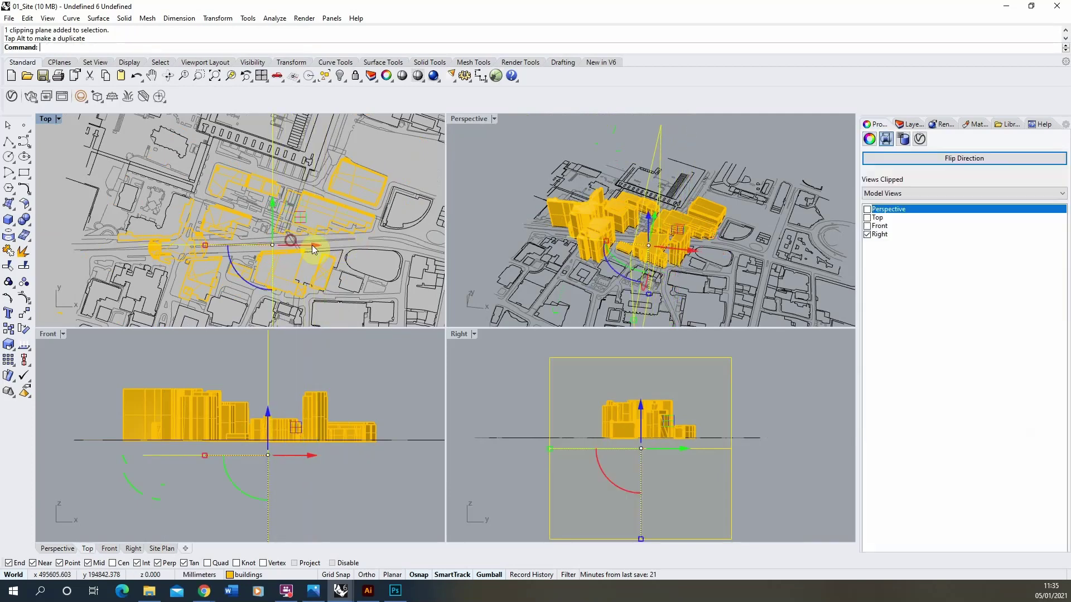
Generate another Make2D drawing from all geometry visible in the Right view at the second section position.
left_click(762, 386)
left_click_drag(803, 358, 470, 475)
type("2")
key("Return")
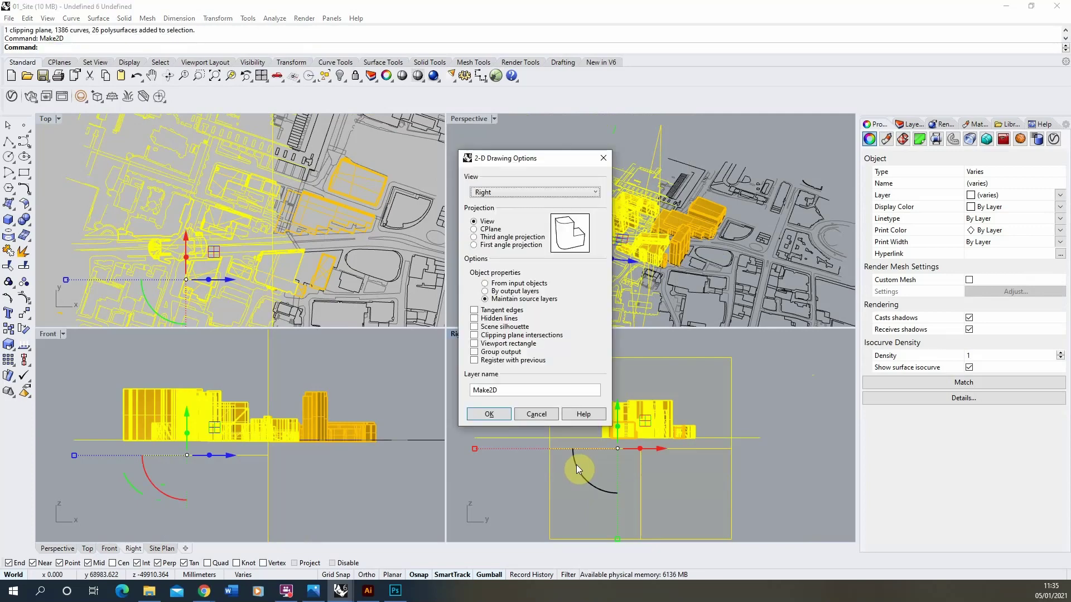
left_click(484, 414)
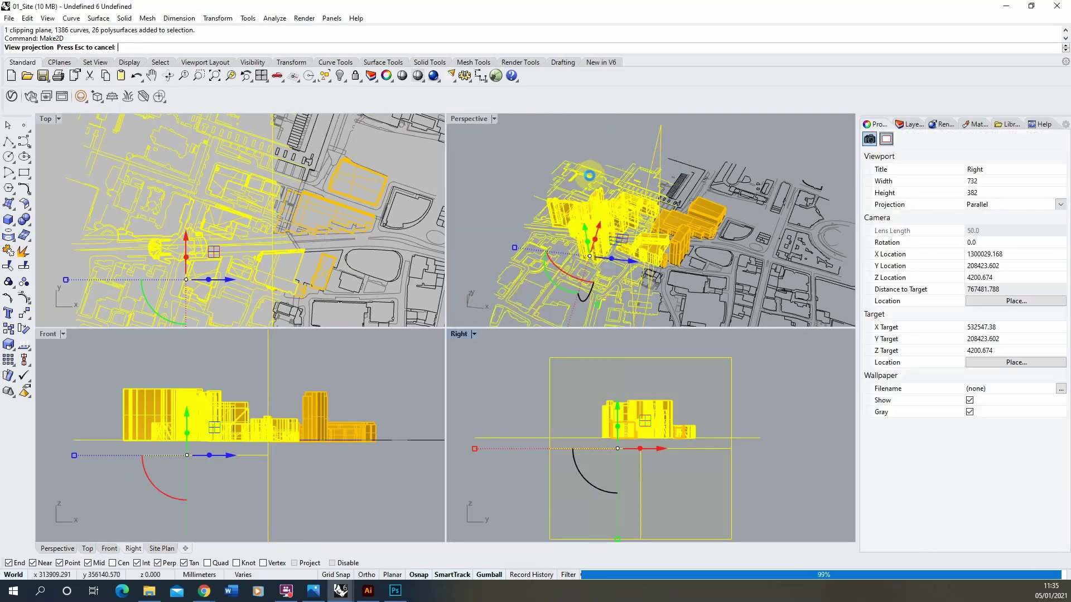
Remove the clipping plane from the selection and move the second section's linework to empty space directly below the first section drawing.
scroll(606, 219, "down", 4)
scroll(335, 223, "down", 3)
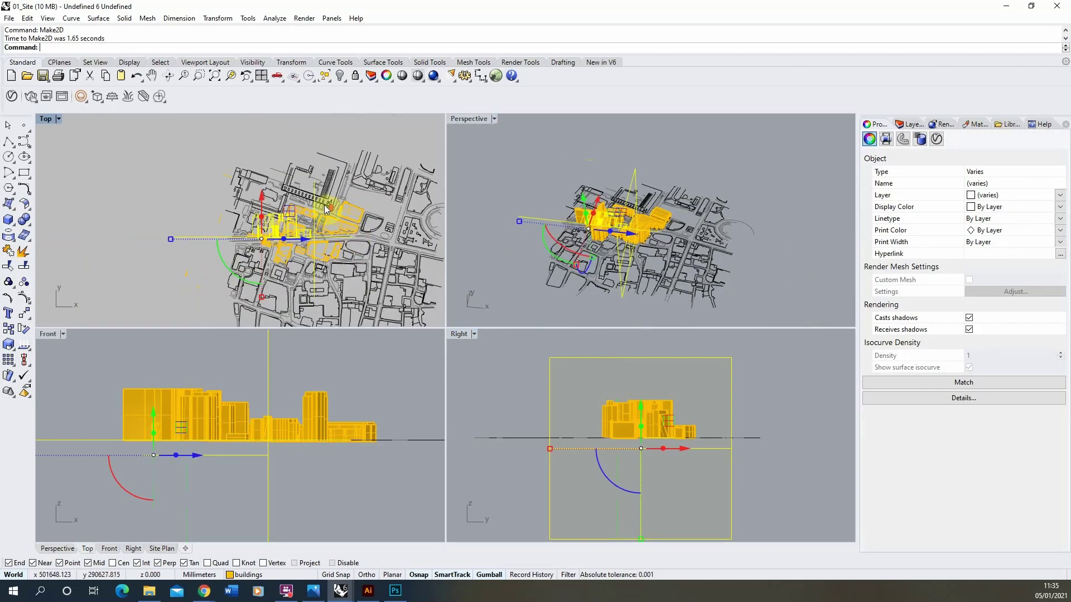
scroll(327, 209, "up", 5)
left_click(295, 259)
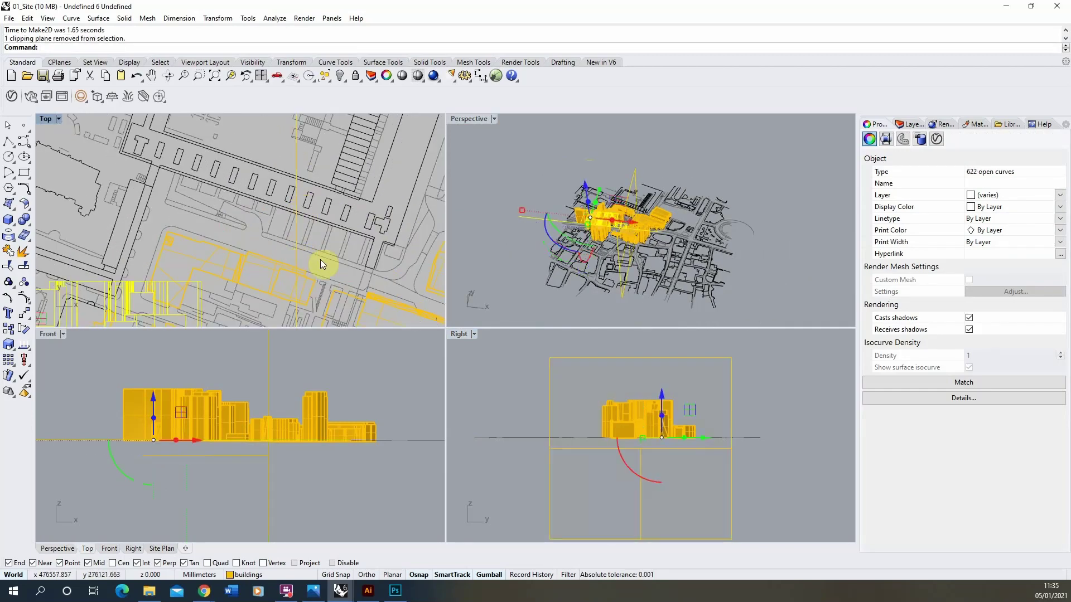
scroll(316, 262, "down", 5)
left_click_drag(310, 238, 179, 160)
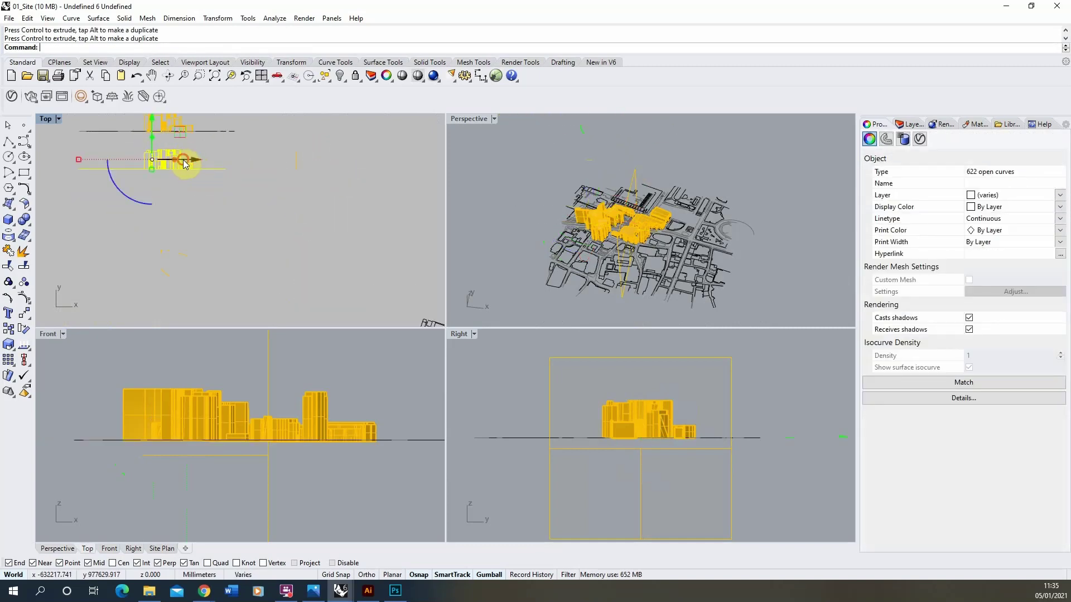
left_click(175, 210)
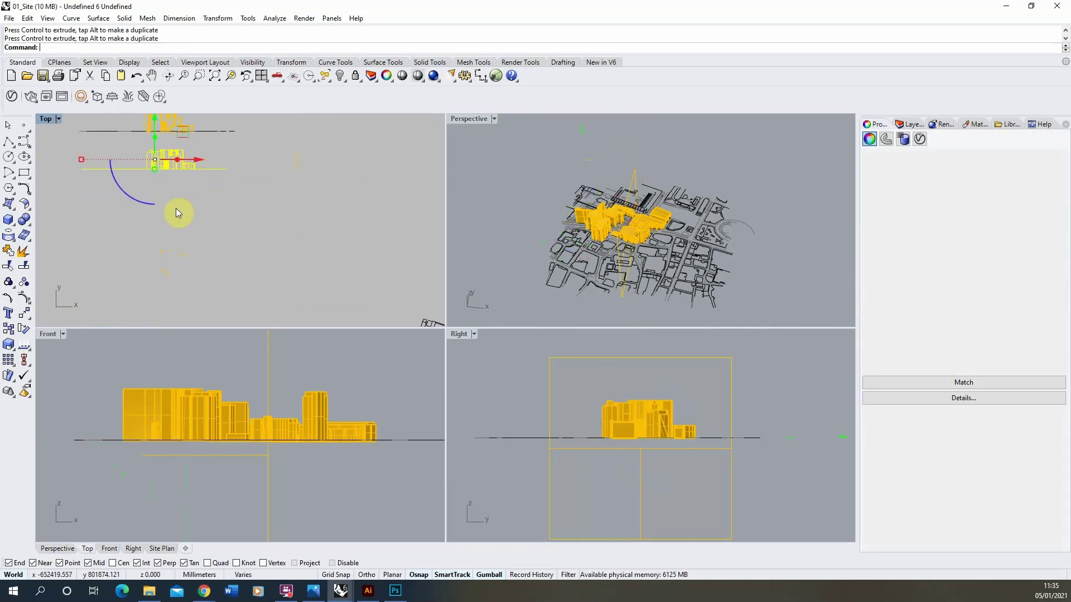
Select the clipping plane and move it farther west along X to a third section position through the buildings.
left_click(634, 179)
scroll(243, 169, "down", 5)
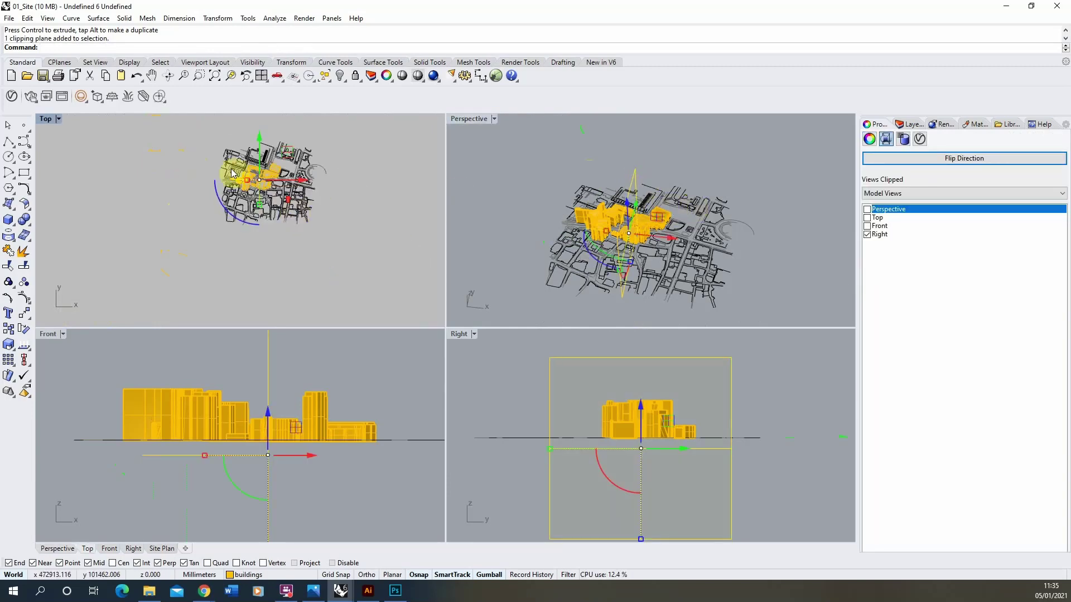
scroll(232, 173, "up", 5)
left_click_drag(373, 223, 314, 218)
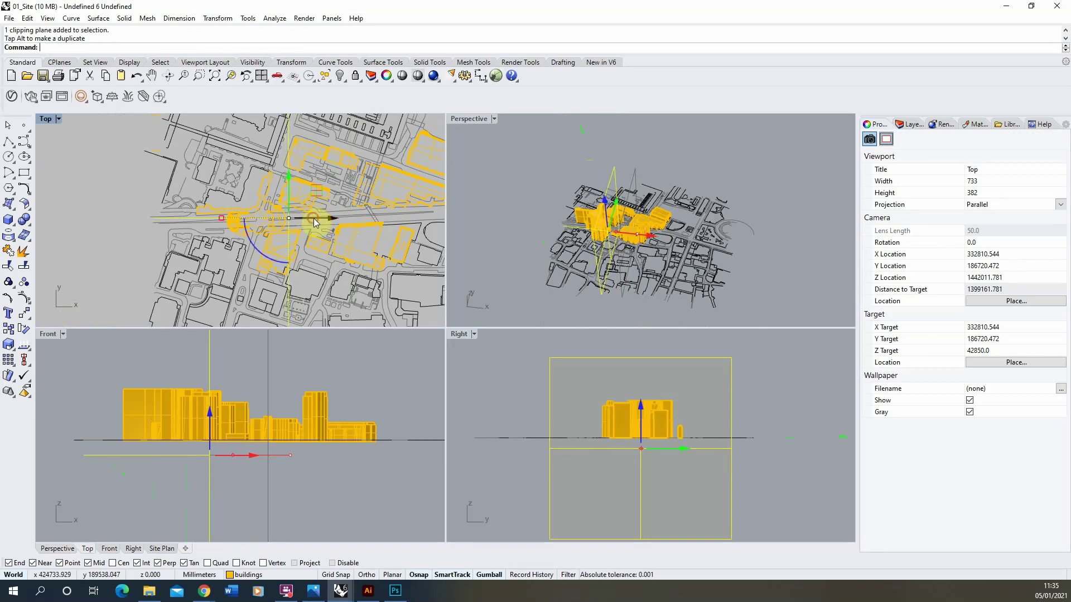
Generate a Make2D drawing from all geometry visible in the Right view at the third section position, maintaining source layers.
left_click(789, 363)
left_click_drag(798, 346, 467, 477)
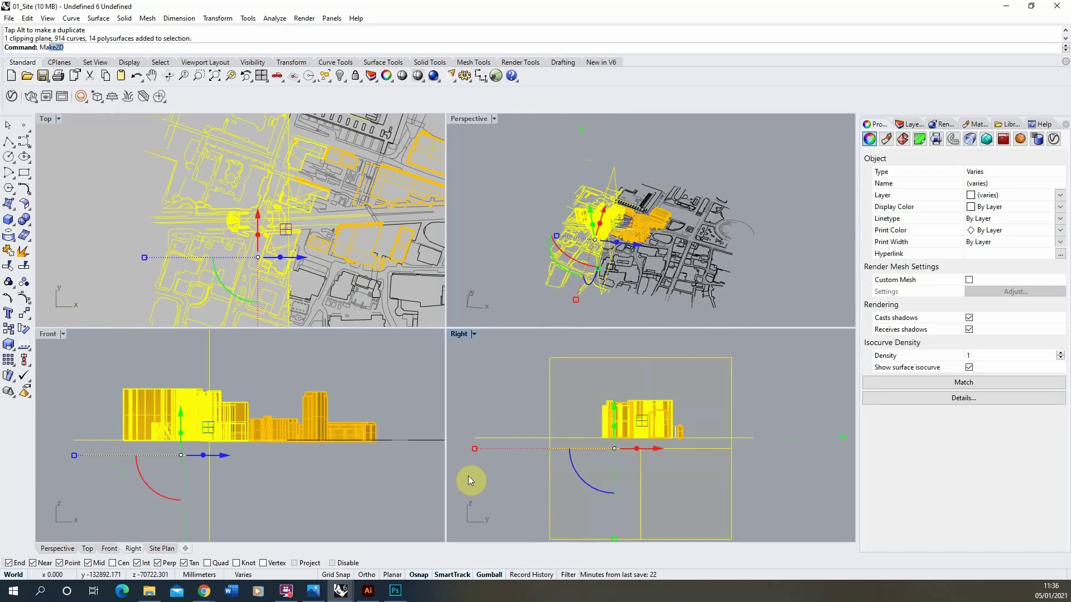
key("Return")
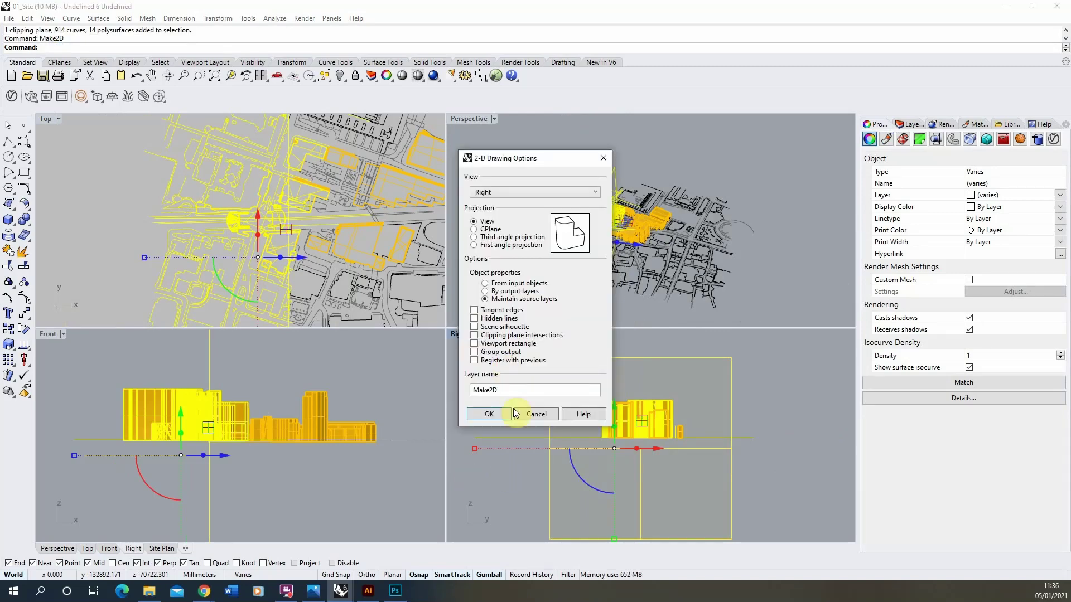
left_click(494, 418)
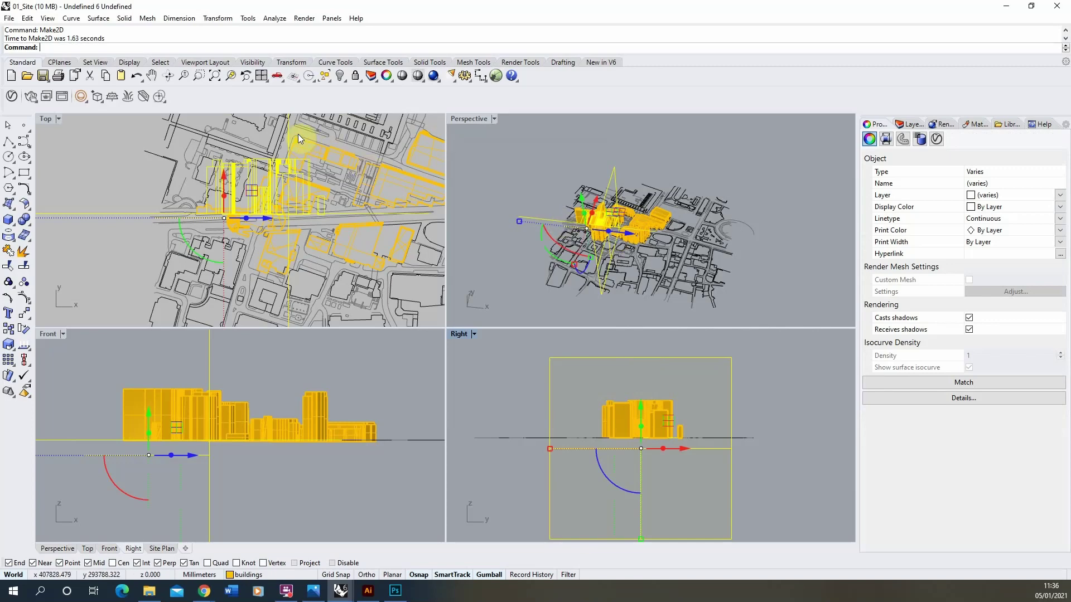
Remove the clipping plane from the selection and move only the third section's linework away from the site plan.
scroll(279, 157, "up", 5)
left_click(268, 146, "ctrl")
scroll(371, 233, "down", 5)
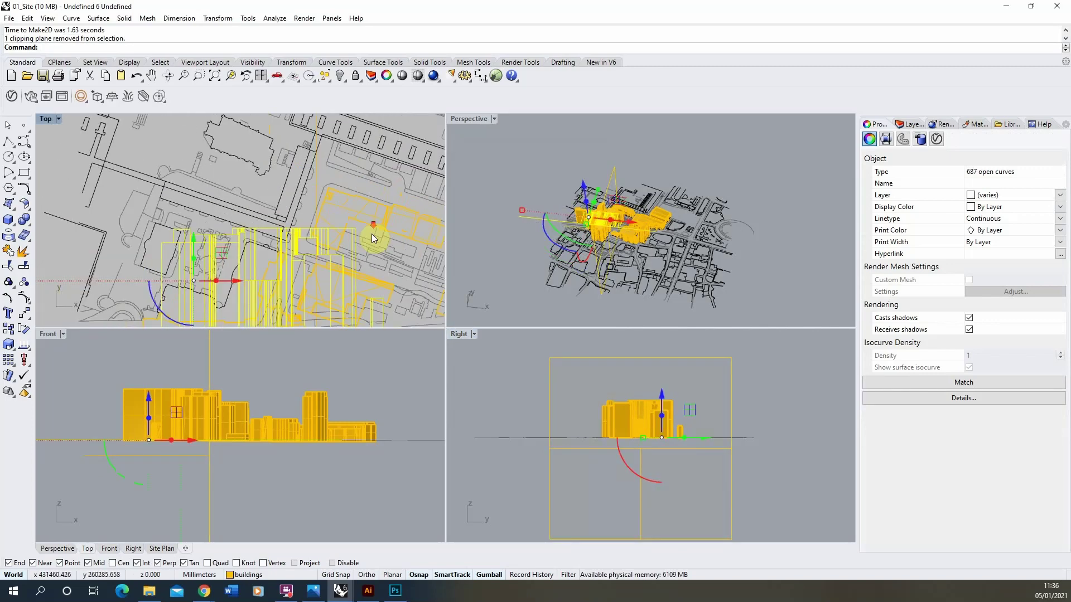
left_click_drag(345, 211, 218, 249)
Select the third section's linework and move it up along Y to sit just below the second section drawing.
left_click(221, 204)
left_click(264, 228)
left_click(151, 263)
left_click(214, 225)
left_click_drag(213, 216, 213, 177)
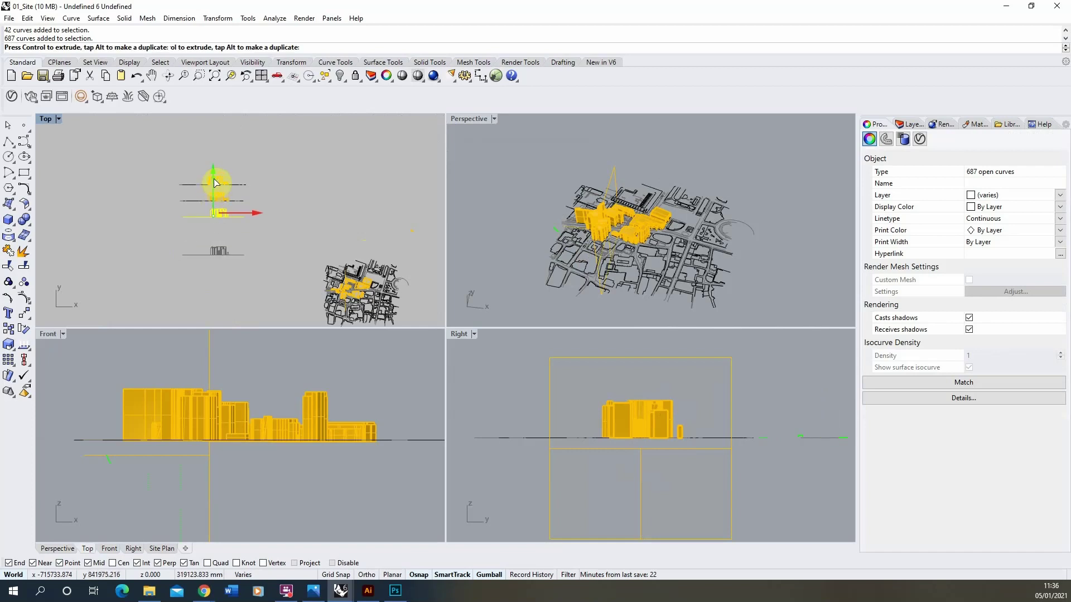
left_click(182, 175)
left_click(166, 168)
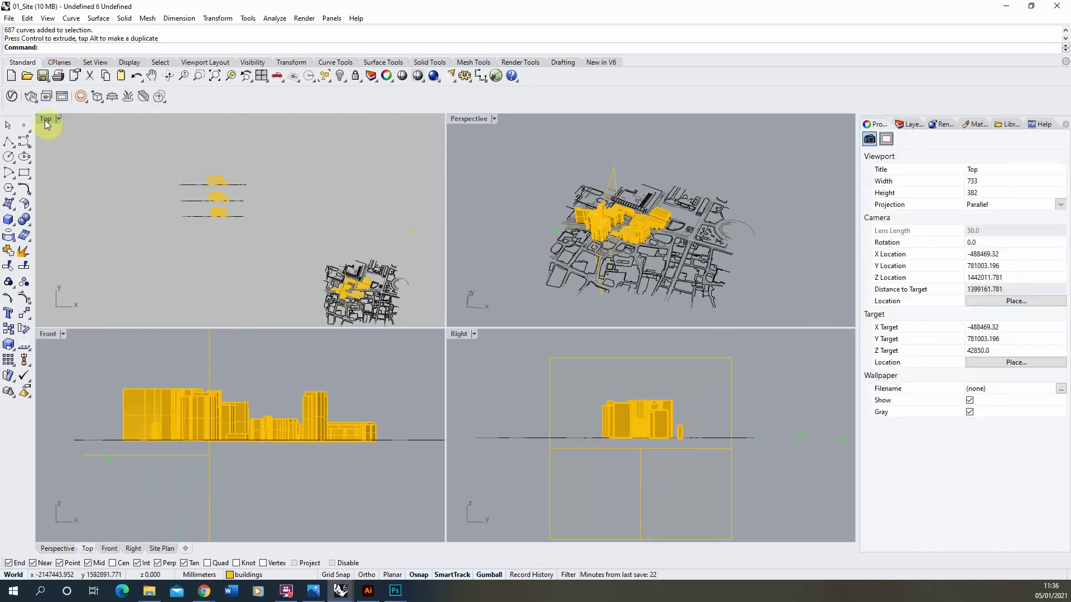
Maximize the Top view and identify the section linework by switching the Make2D layer off and on again.
double_click(47, 118)
scroll(399, 303, "up", 5)
scroll(420, 313, "down", 2)
scroll(368, 170, "up", 2)
left_click(910, 123)
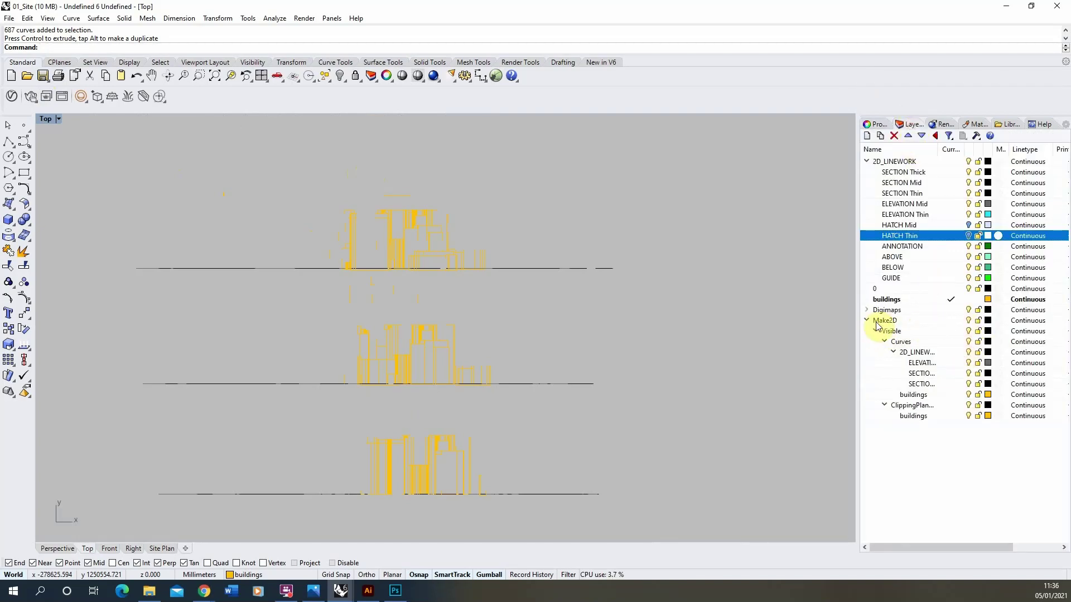
left_click(968, 322)
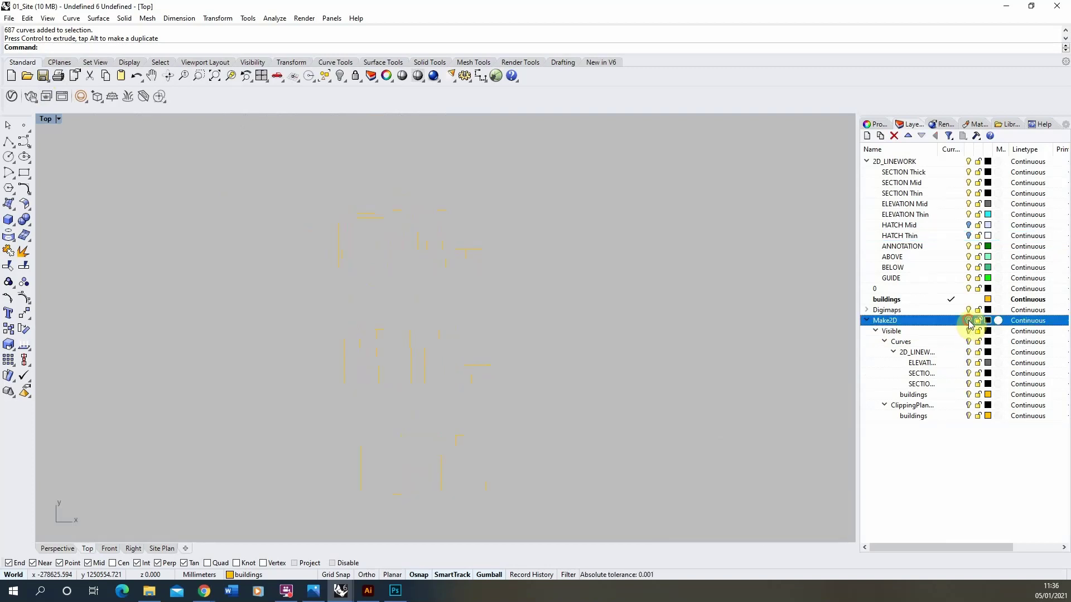
scroll(424, 257, "up", 5)
scroll(465, 281, "down", 4)
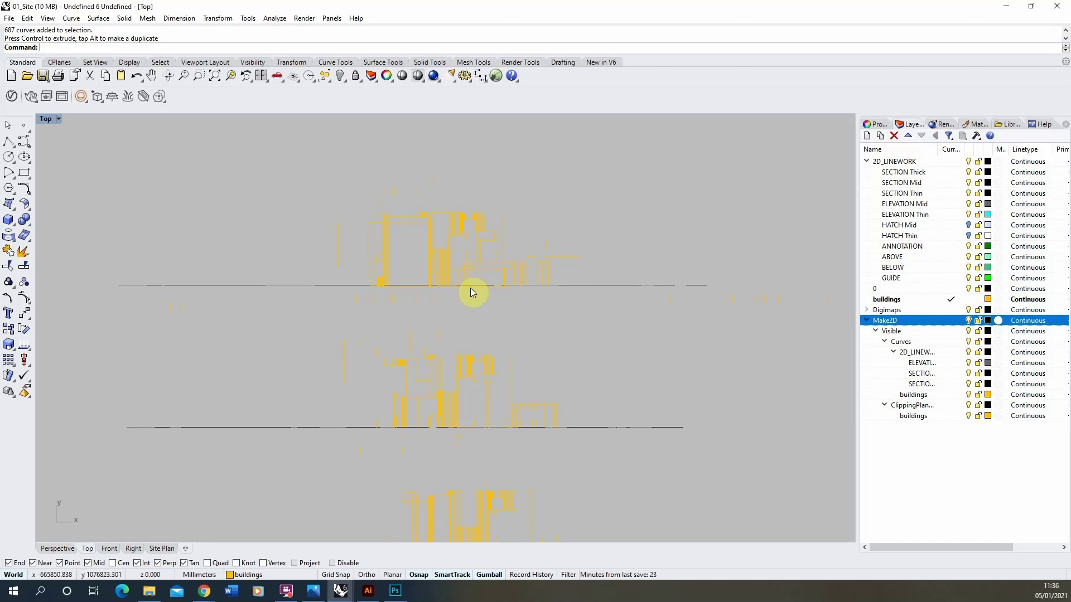
scroll(440, 248, "up", 5)
scroll(440, 292, "down", 5)
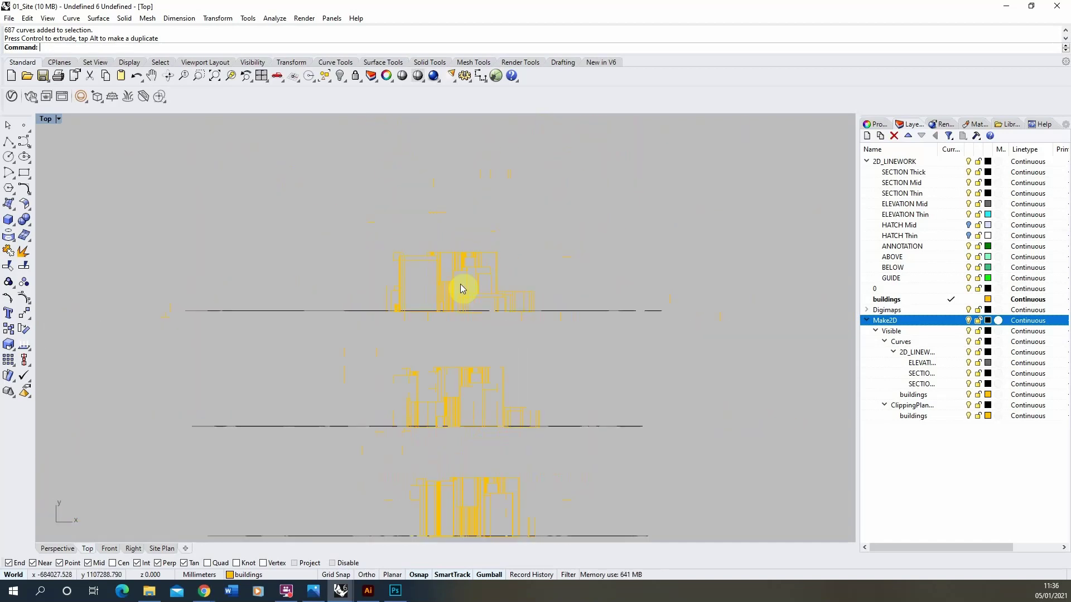
Select all objects on the buildings sublayer of ClippingPlaneIntersections and assign them to the SECTION Thick layer.
left_click(895, 354)
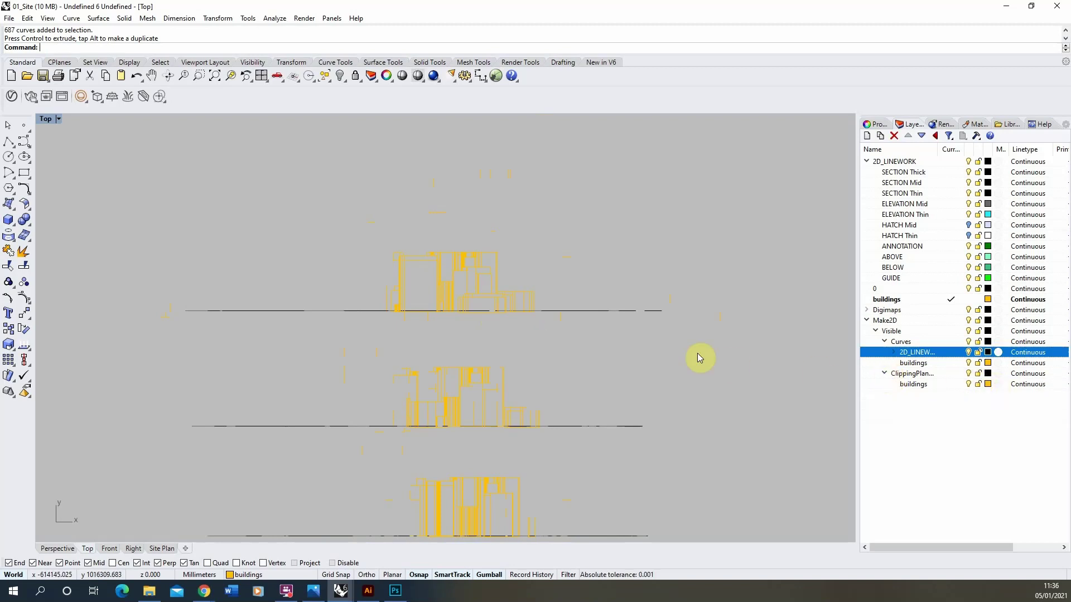
left_click(968, 389)
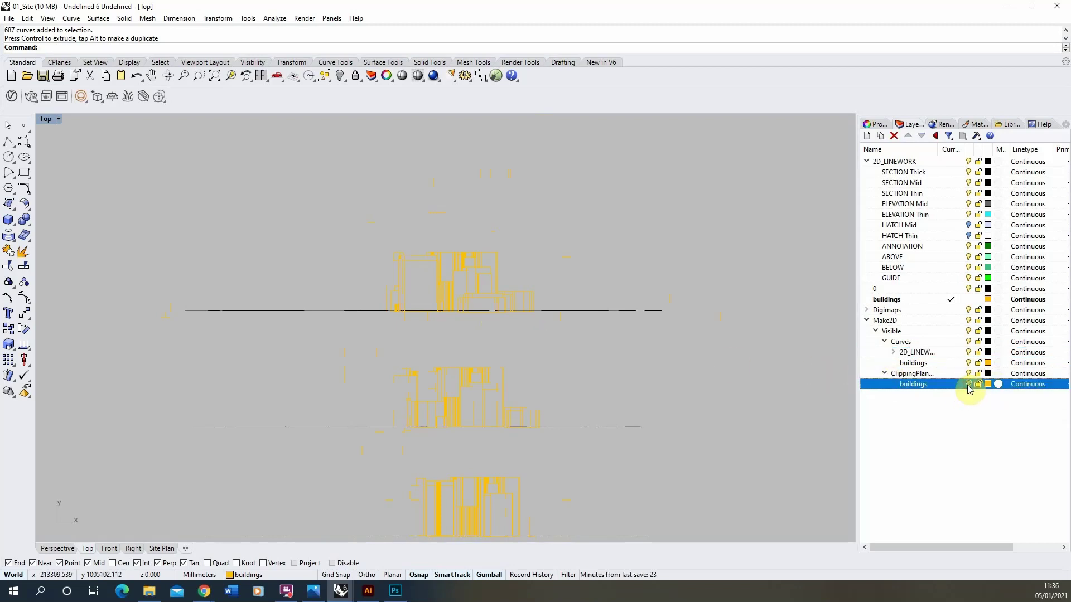
scroll(518, 256, "up", 5)
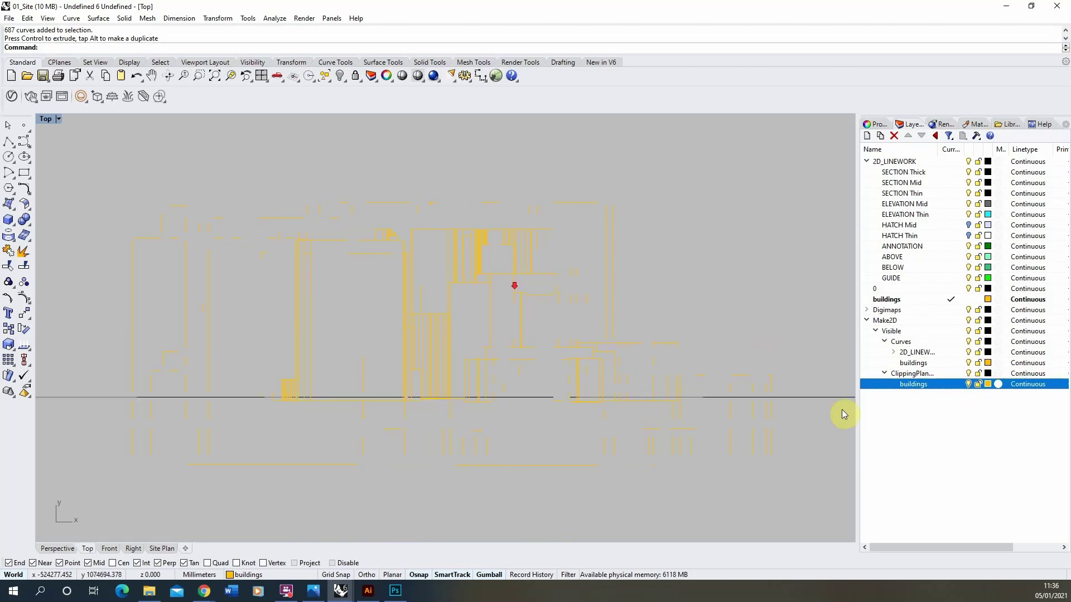
right_click(947, 390)
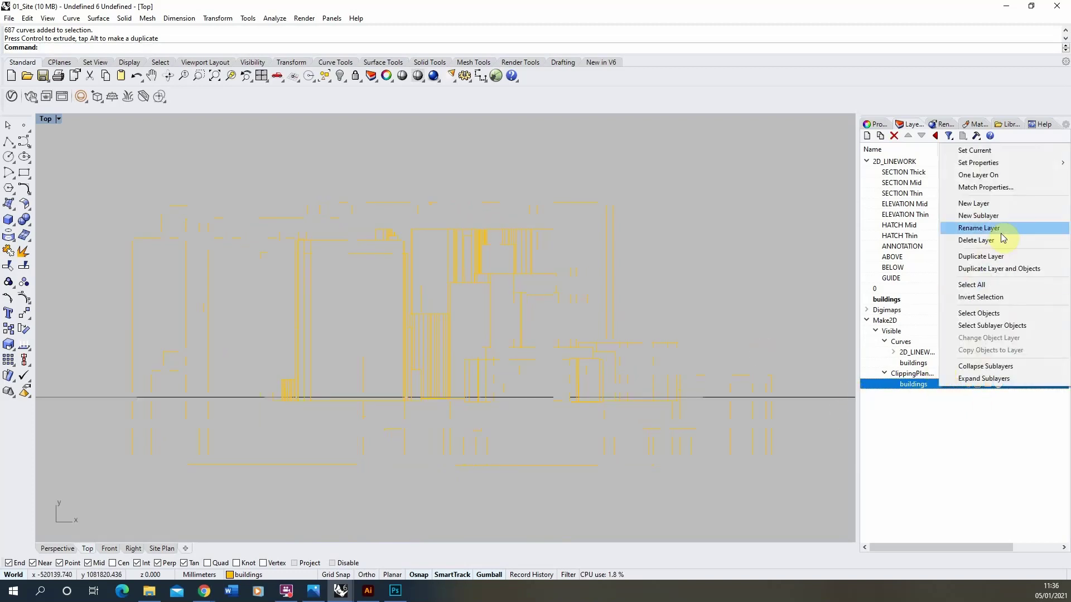
left_click(984, 314)
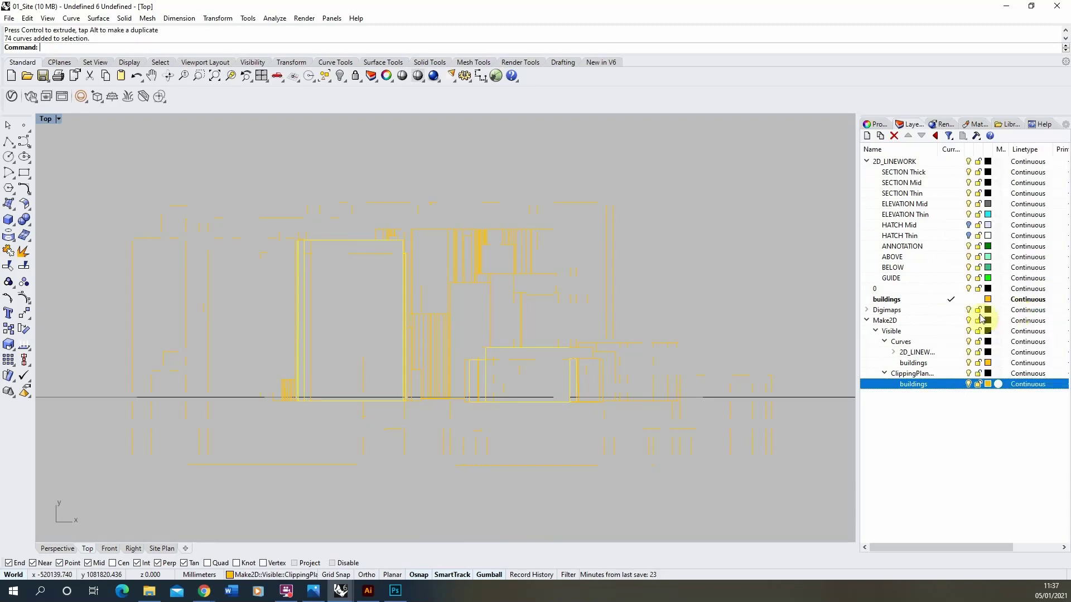
left_click(875, 126)
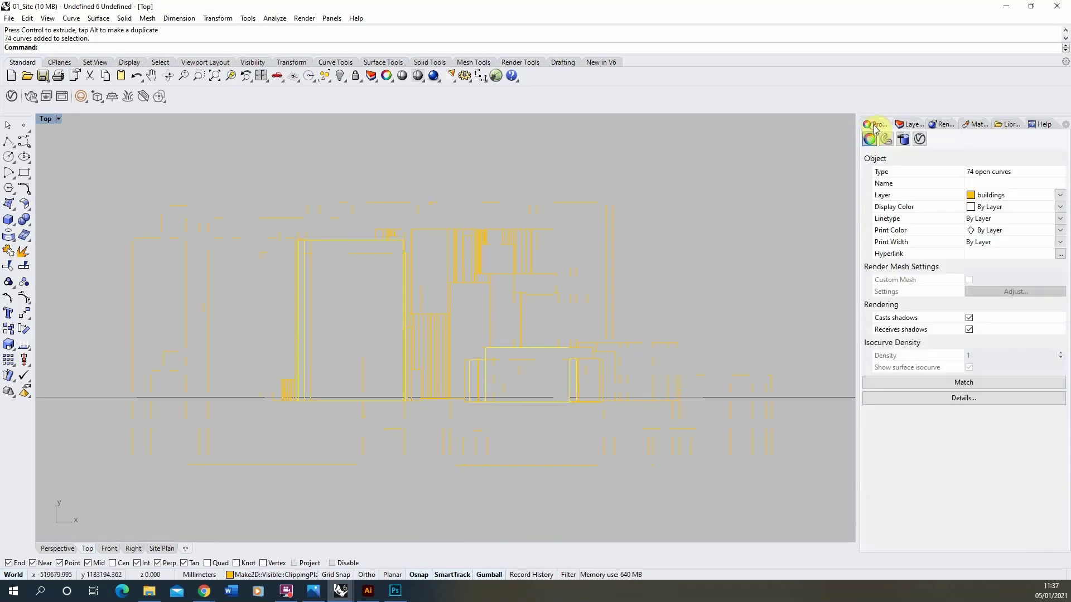
left_click(1060, 196)
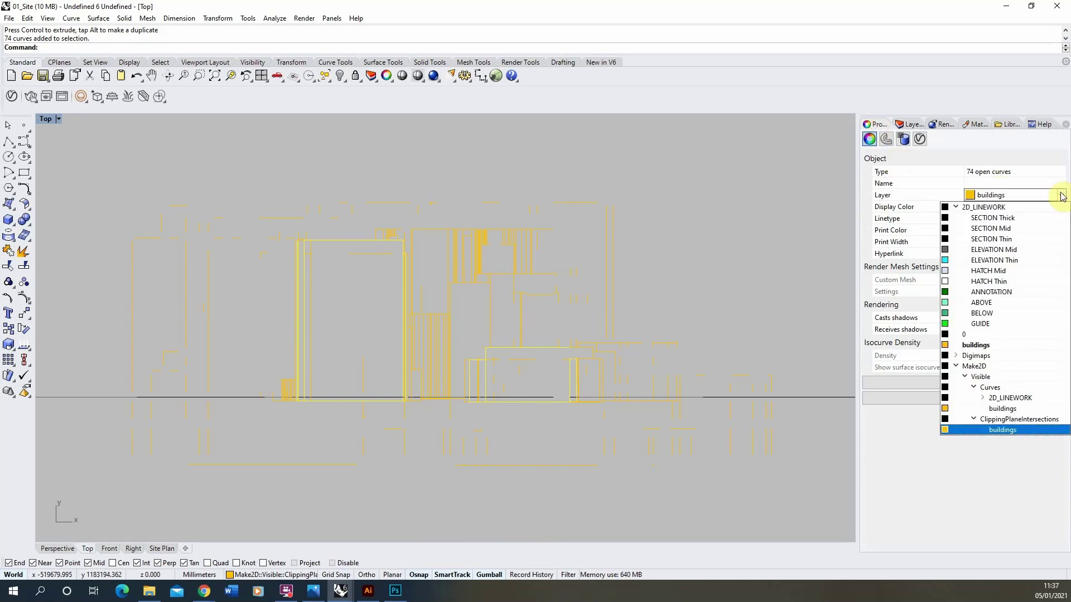
left_click(994, 219)
left_click(719, 238)
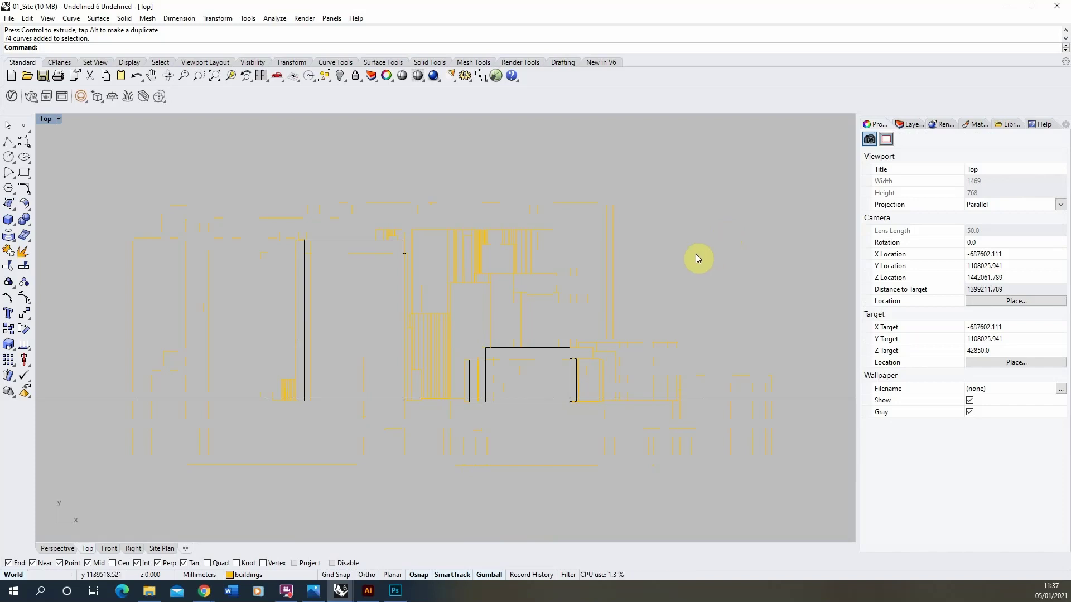
Examine the cut outlines and the elevation lines behind them in all three section drawings.
scroll(425, 256, "down", 5)
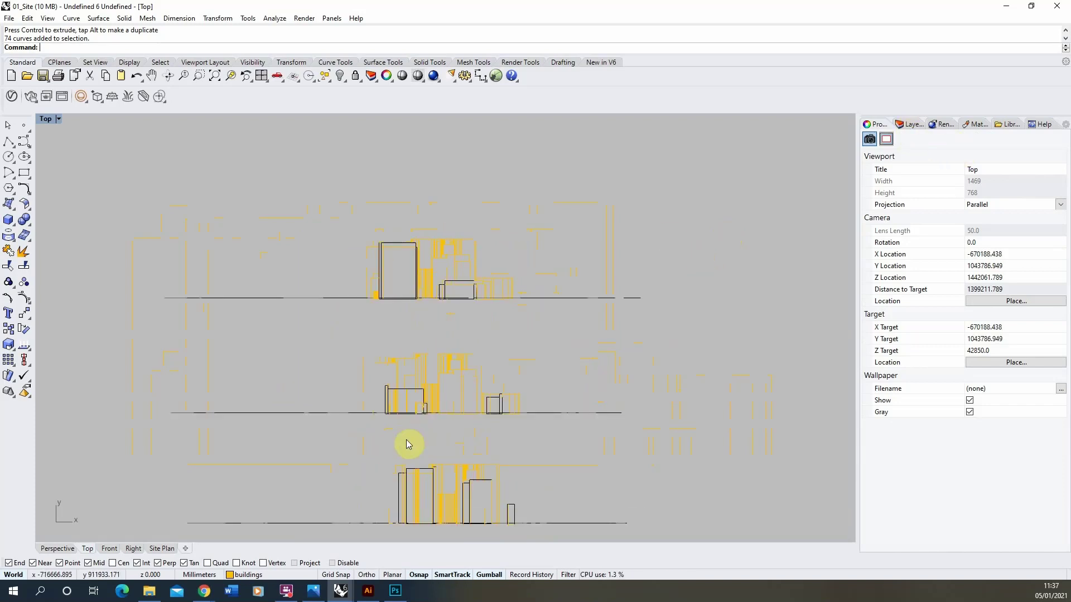
scroll(455, 444, "up", 5)
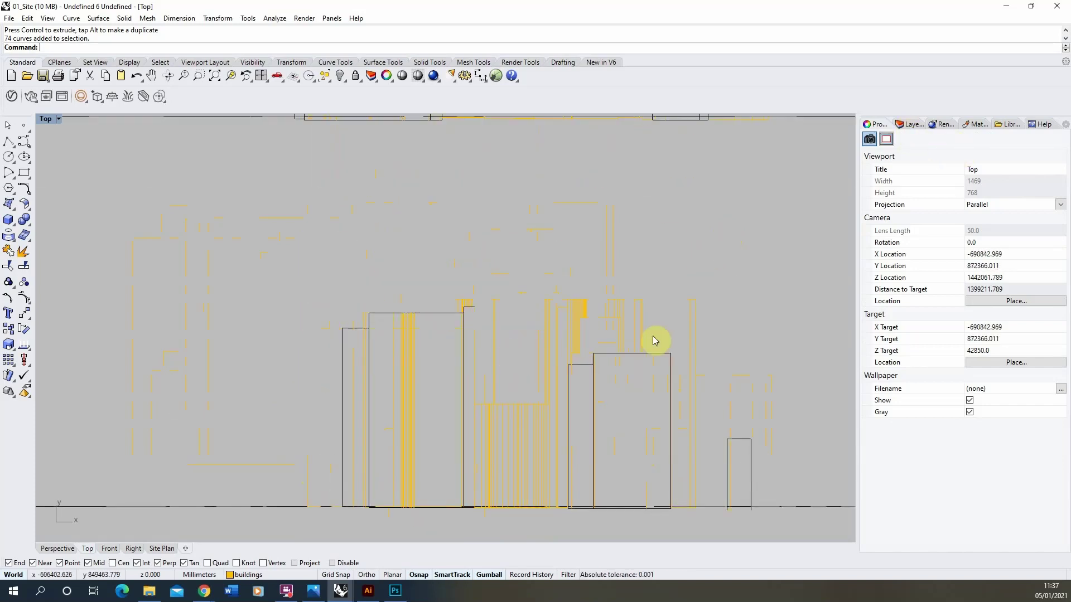
scroll(538, 372, "down", 3)
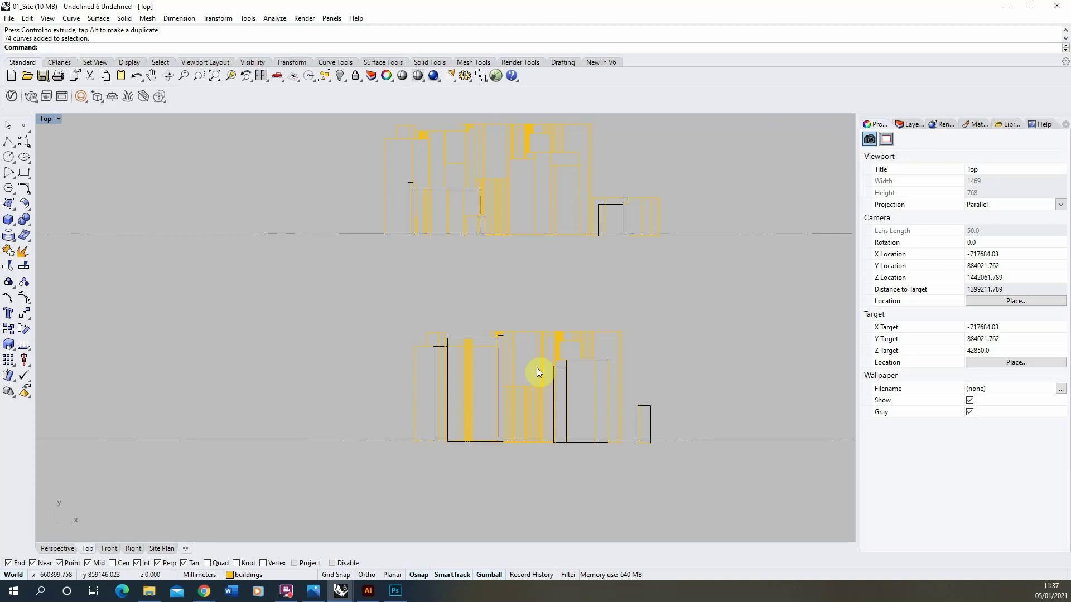
scroll(451, 424, "up", 6)
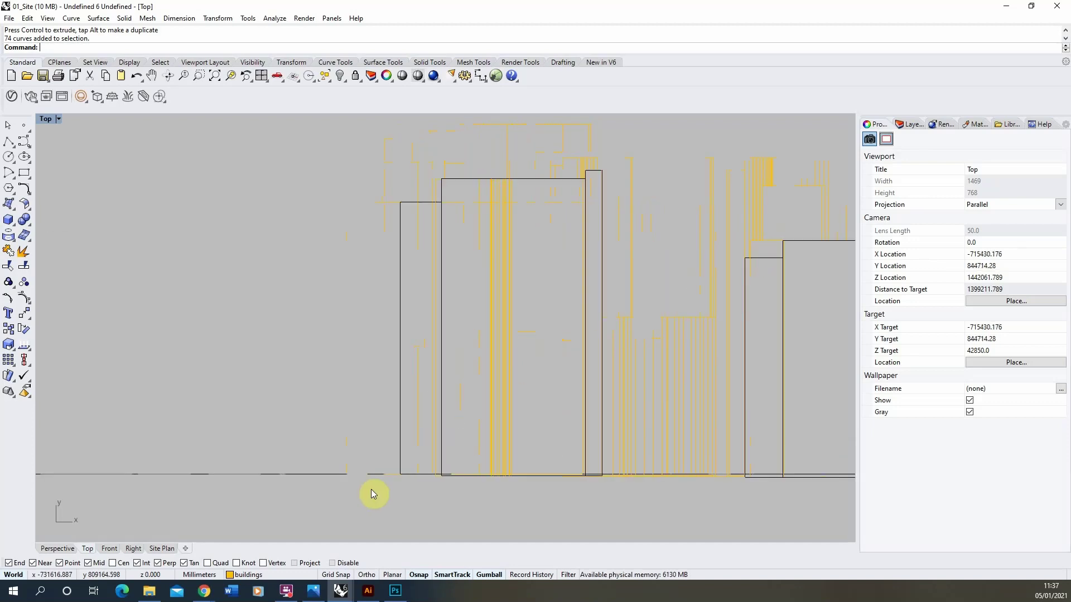
scroll(372, 486, "down", 4)
scroll(657, 493, "up", 2)
scroll(652, 477, "up", 3)
scroll(661, 461, "down", 2)
scroll(462, 401, "down", 4)
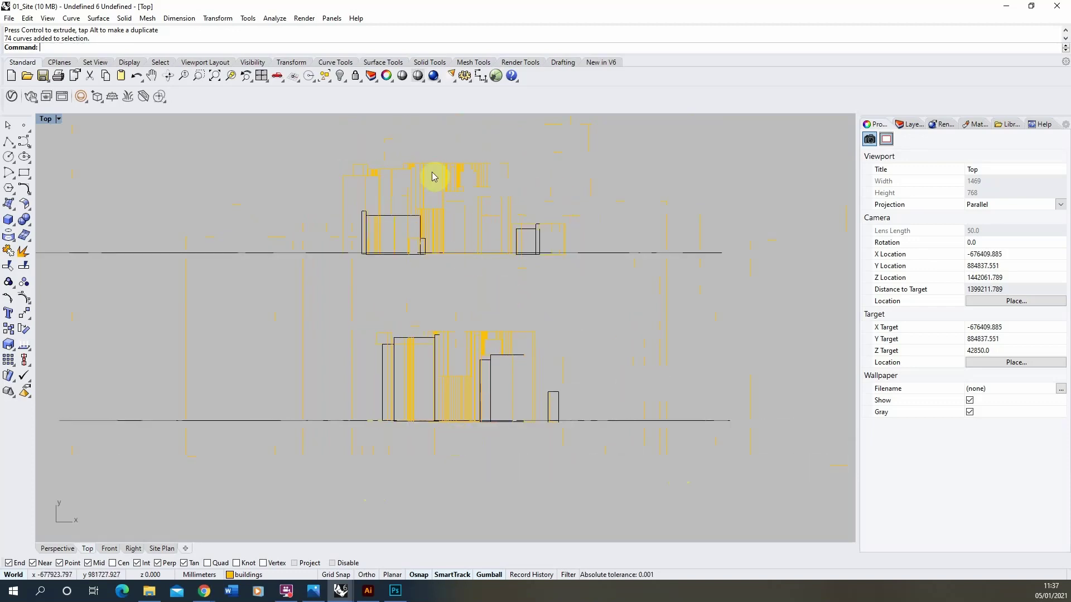
scroll(442, 184, "up", 2)
scroll(407, 358, "down", 4)
scroll(461, 225, "down", 1)
scroll(460, 226, "up", 2)
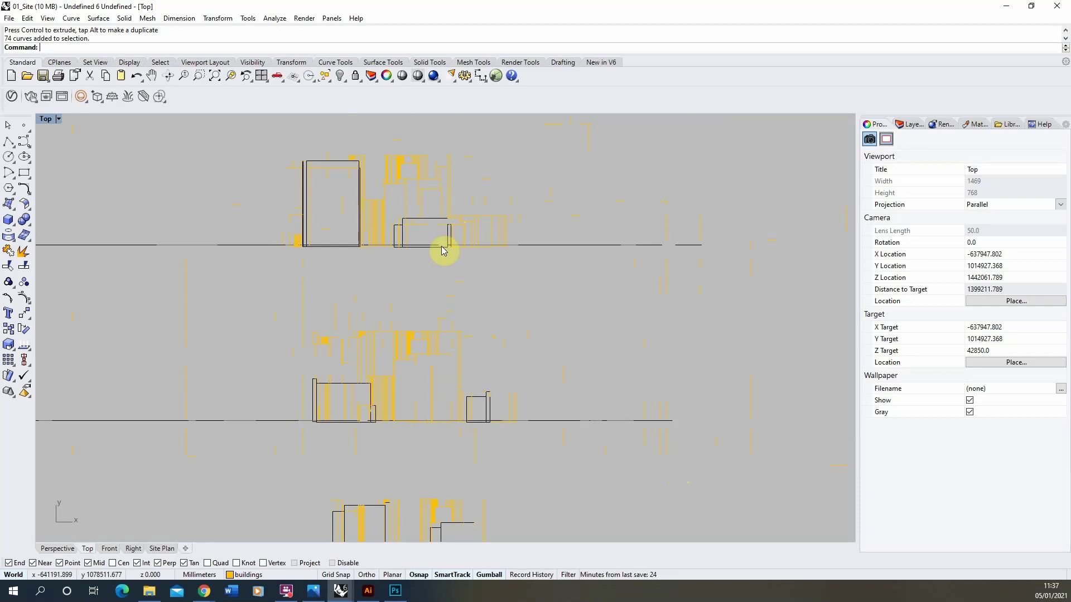
scroll(440, 312, "down", 3)
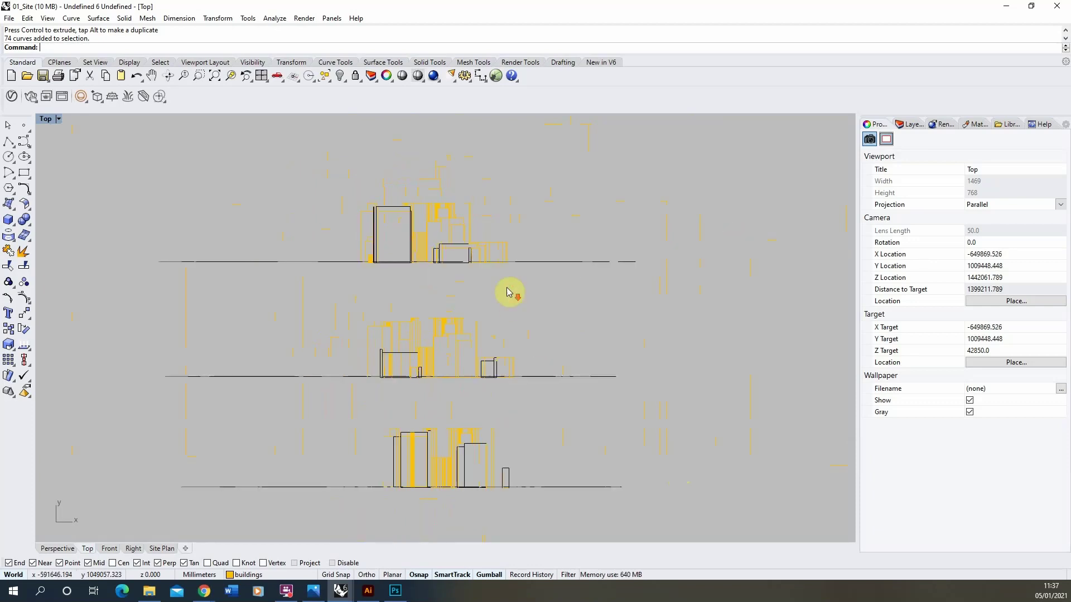
Select all objects on the buildings sublayer of the Make2D visible Curves and assign them to the ELEVATION Mid layer.
left_click(915, 128)
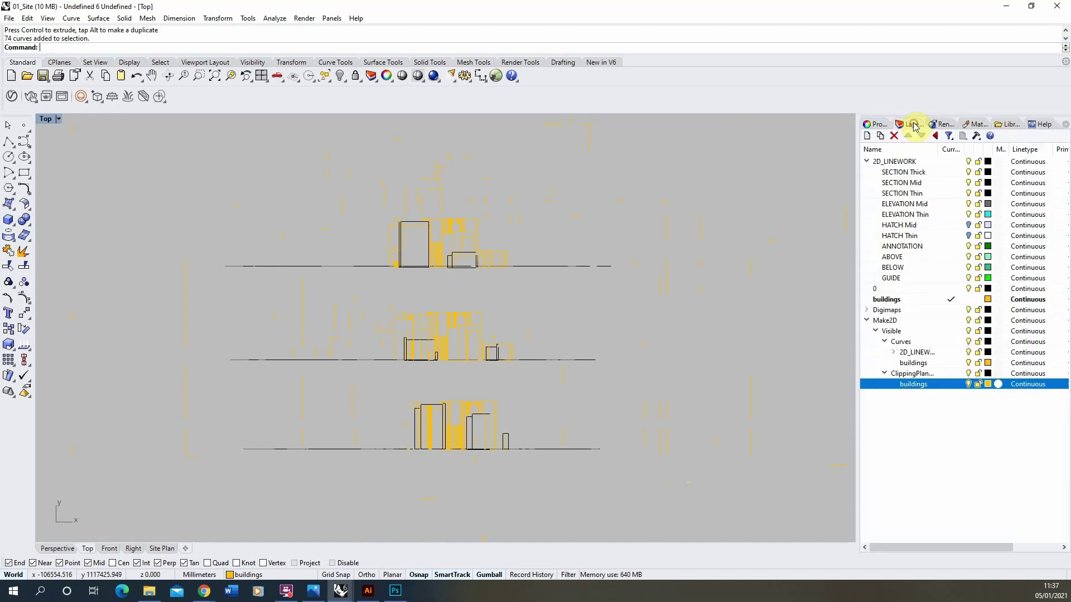
left_click(935, 362)
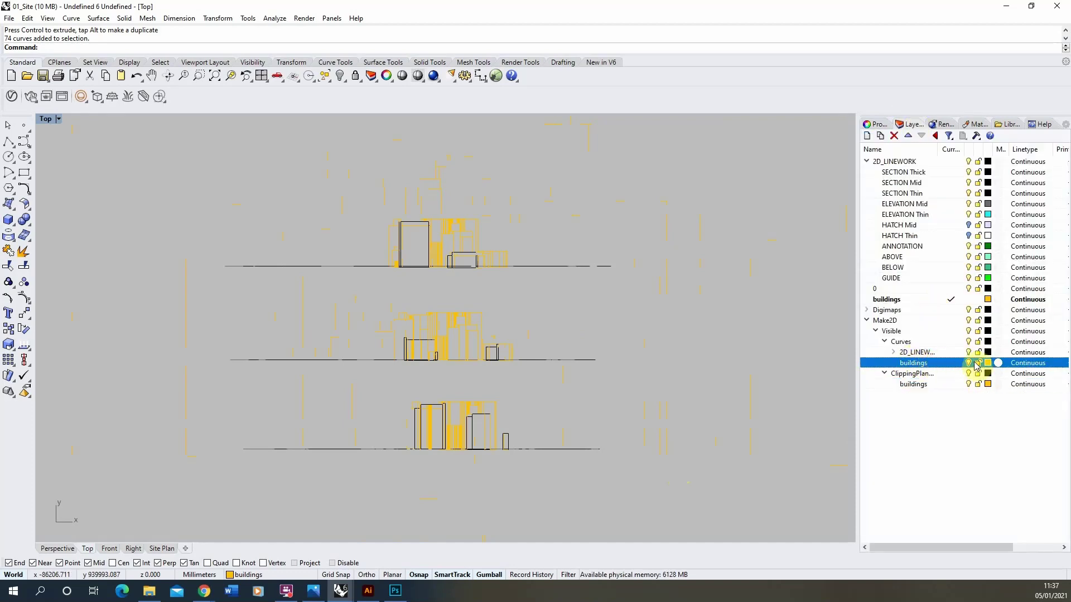
right_click(941, 363)
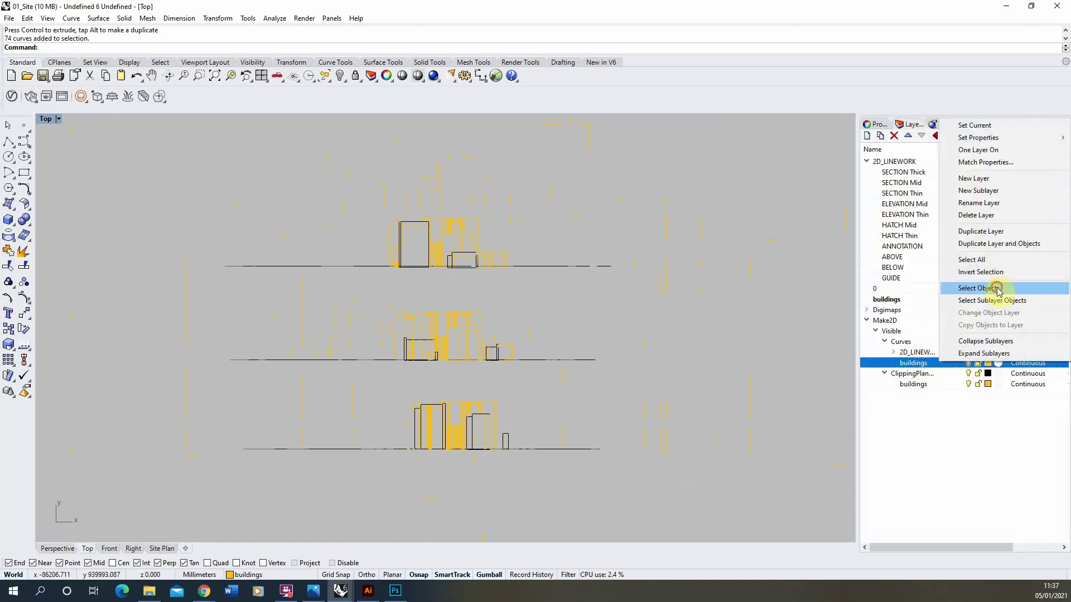
left_click(989, 288)
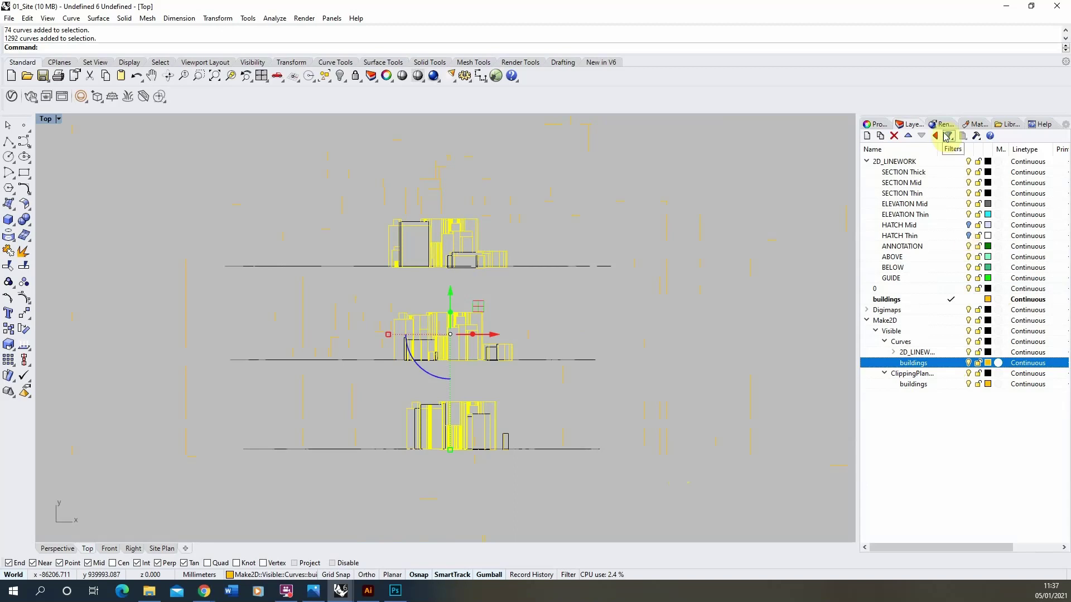
left_click(874, 124)
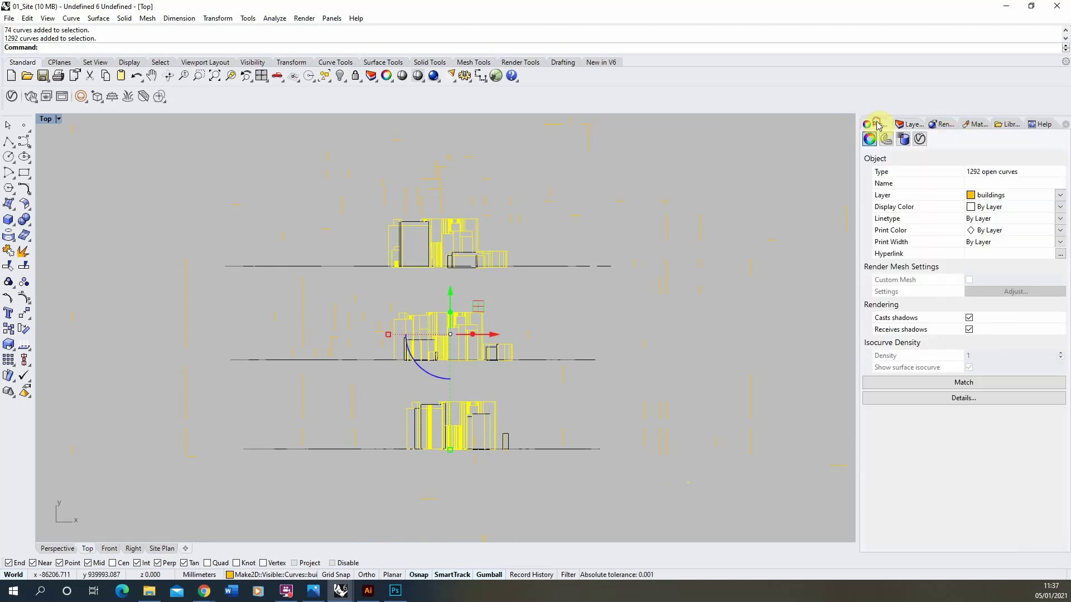
left_click(1058, 196)
left_click(998, 245)
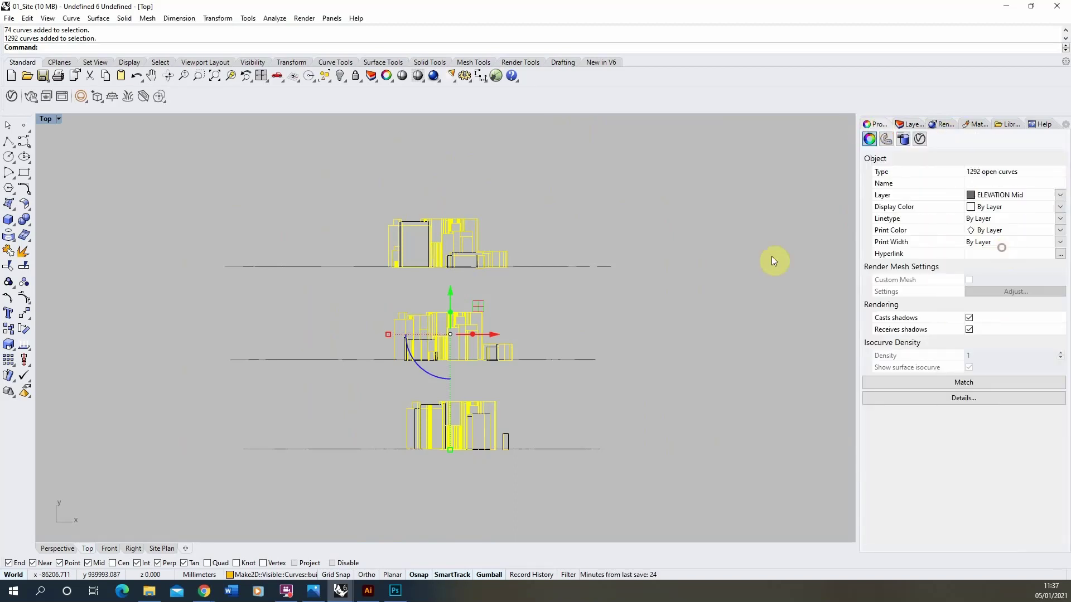
key("Escape")
Check which lines belong to the 2D_LINEWORK sublayer of Curves by switching it off and on again.
scroll(422, 349, "up", 5)
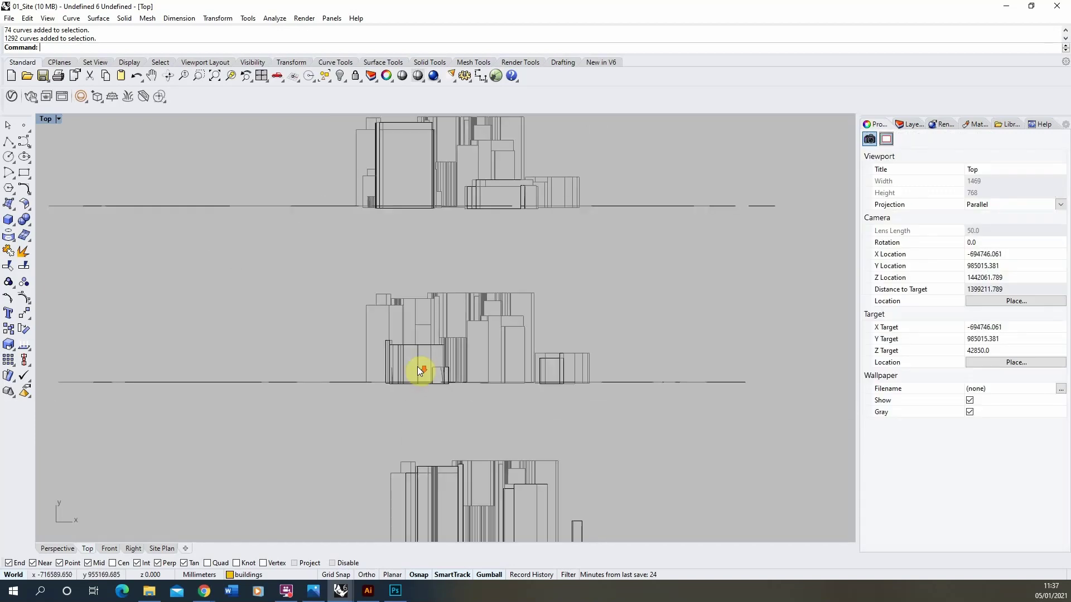
scroll(417, 366, "down", 2)
scroll(368, 167, "up", 5)
scroll(431, 176, "down", 6)
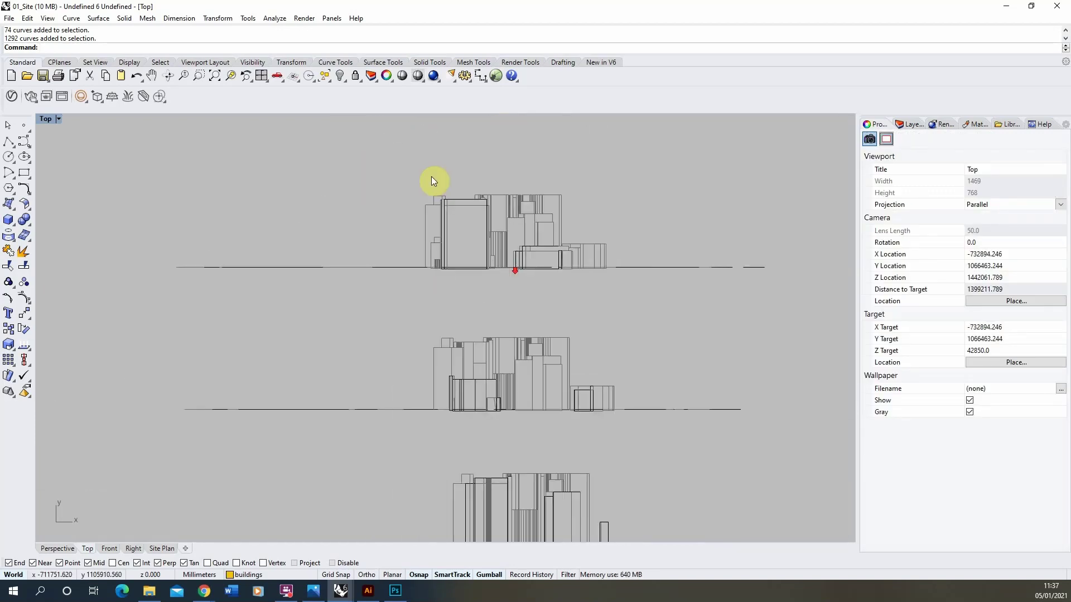
left_click(910, 124)
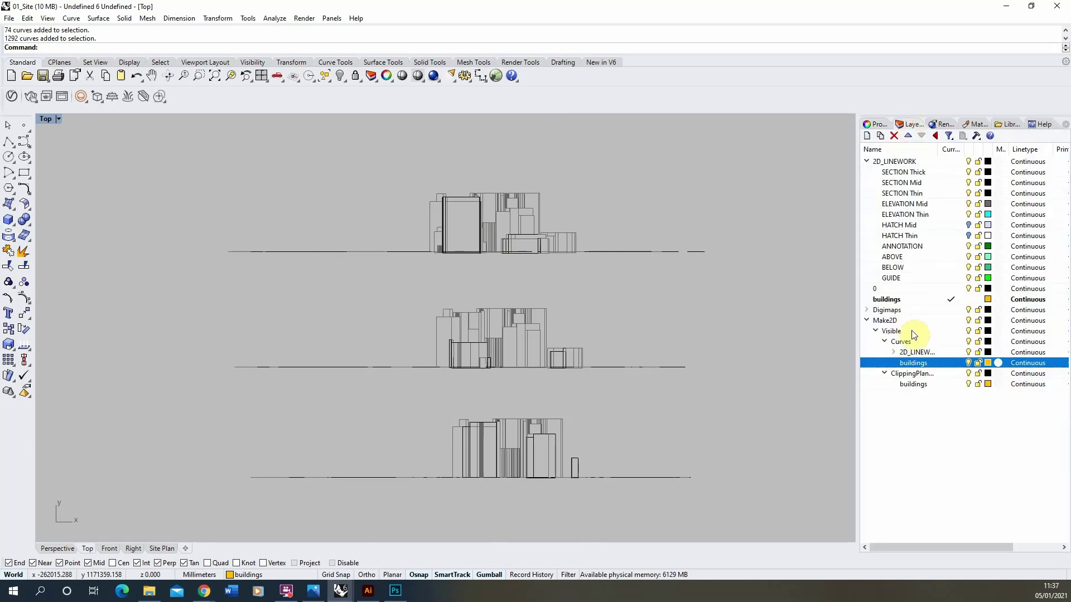
left_click(970, 354)
left_click(969, 353)
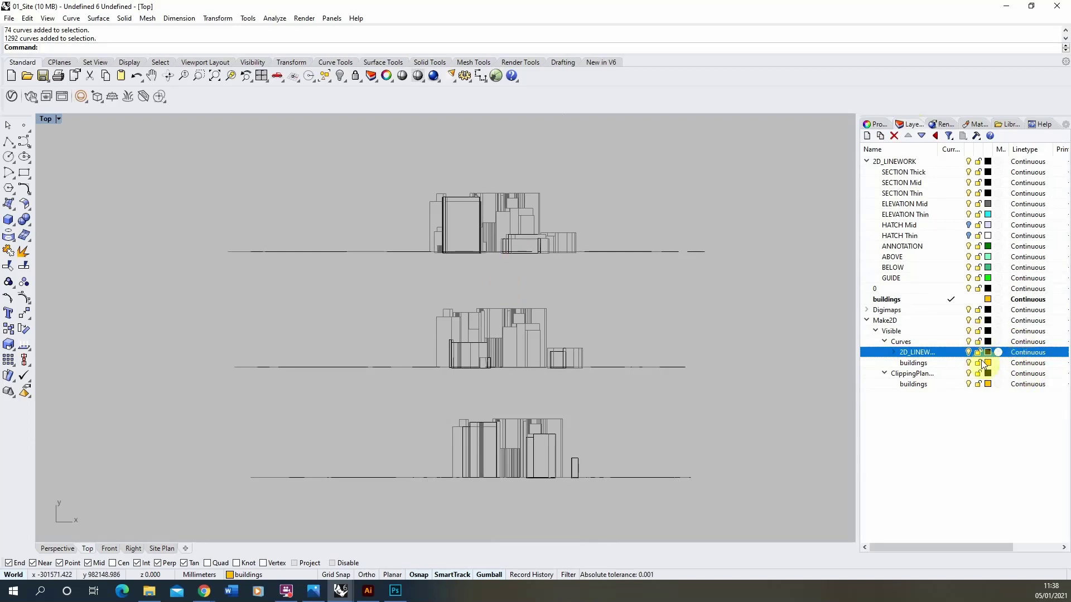
Examine the section cut outlines and the elevation lines behind them in the section drawings.
scroll(470, 225, "up", 5)
scroll(303, 253, "down", 5)
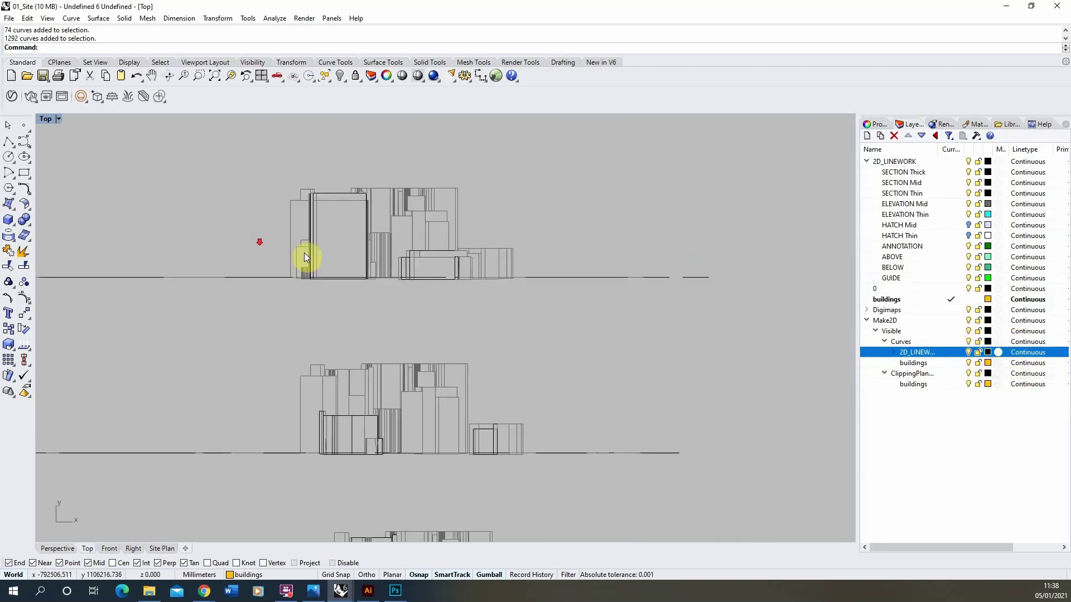
scroll(307, 426, "up", 3)
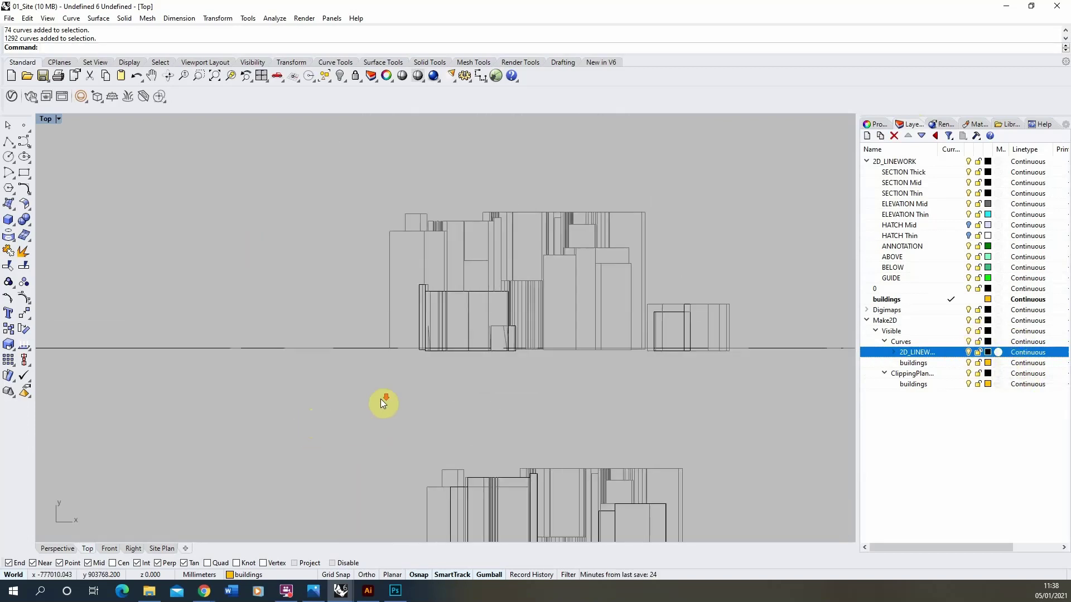
scroll(382, 399, "down", 5)
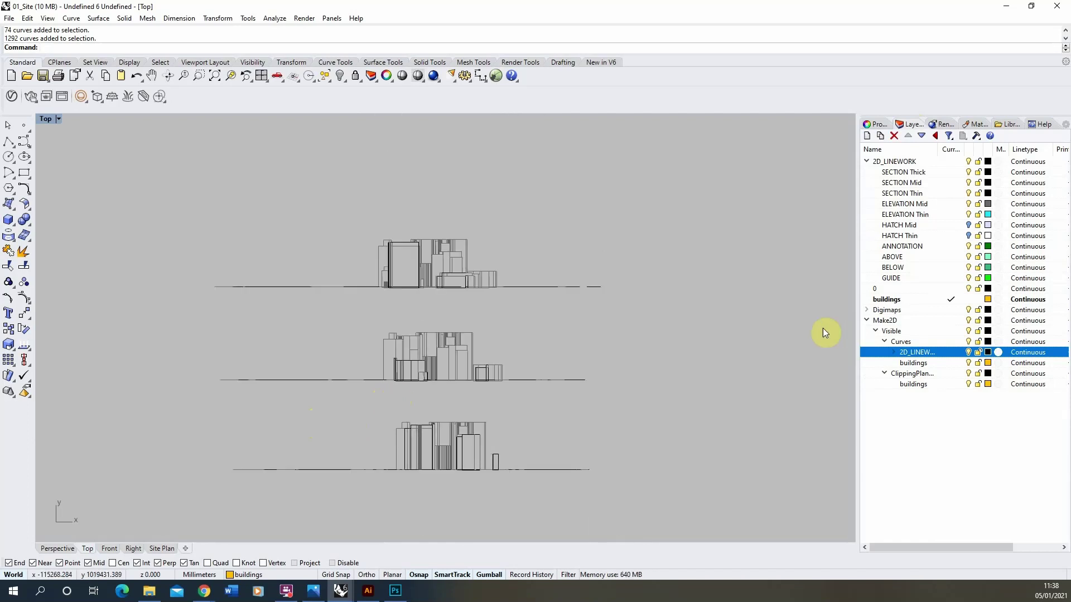
scroll(447, 318, "down", 1)
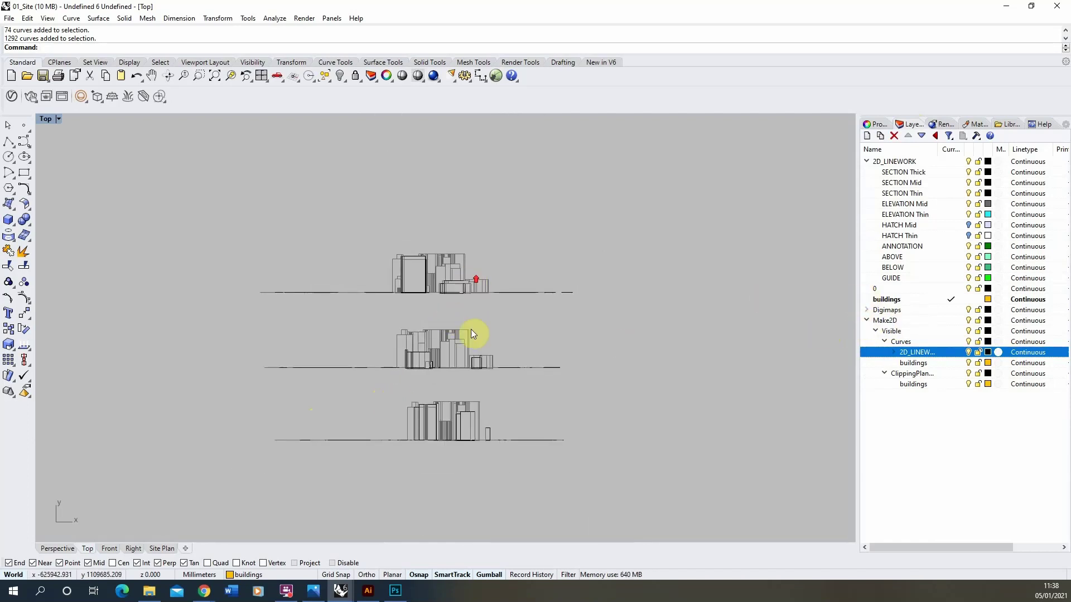
scroll(471, 333, "up", 3)
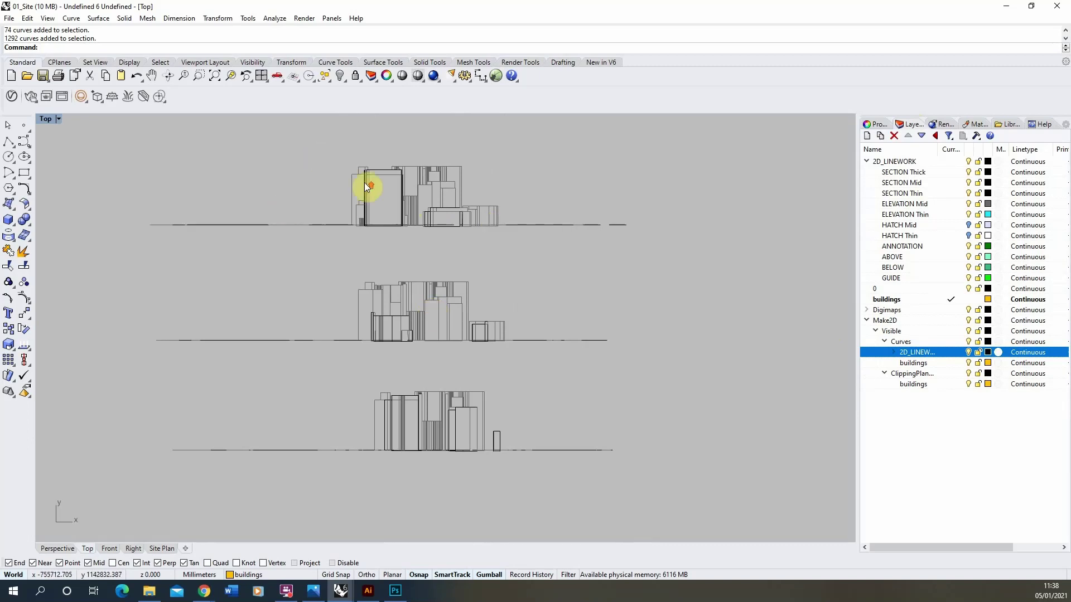
scroll(370, 223, "up", 6)
scroll(390, 147, "down", 4)
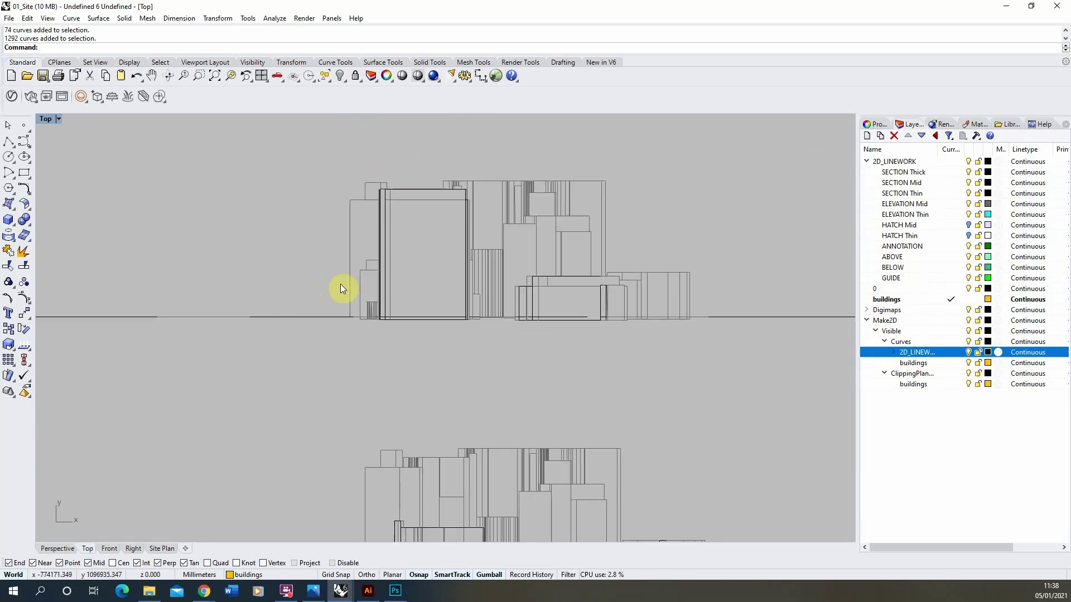
Open the Site Plan layout and reframe its detail view on the three section drawings instead of the site plan.
left_click(160, 549)
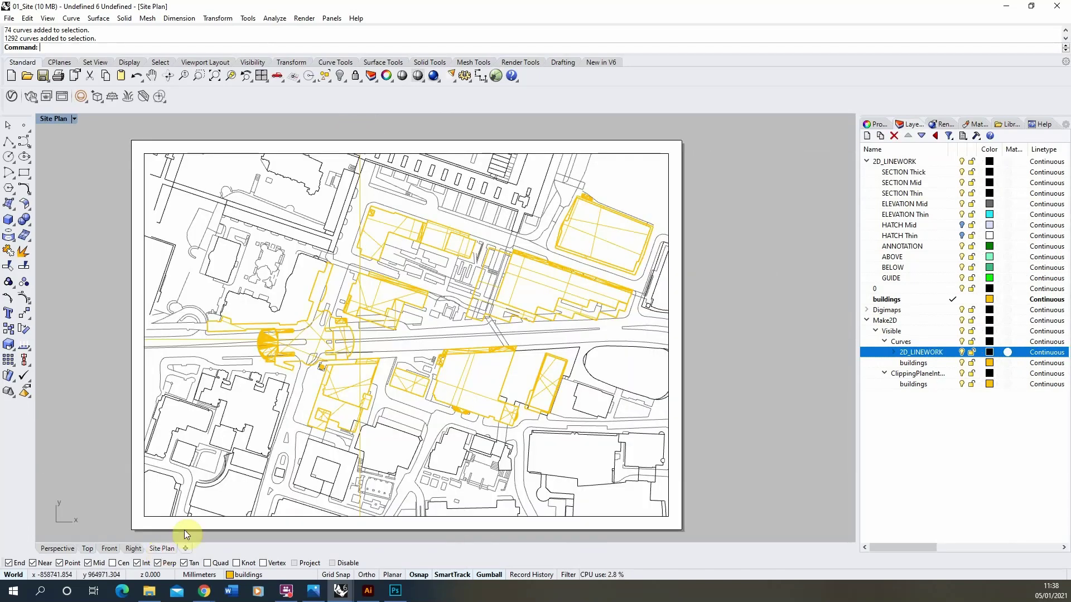
double_click(224, 170)
scroll(430, 343, "down", 10)
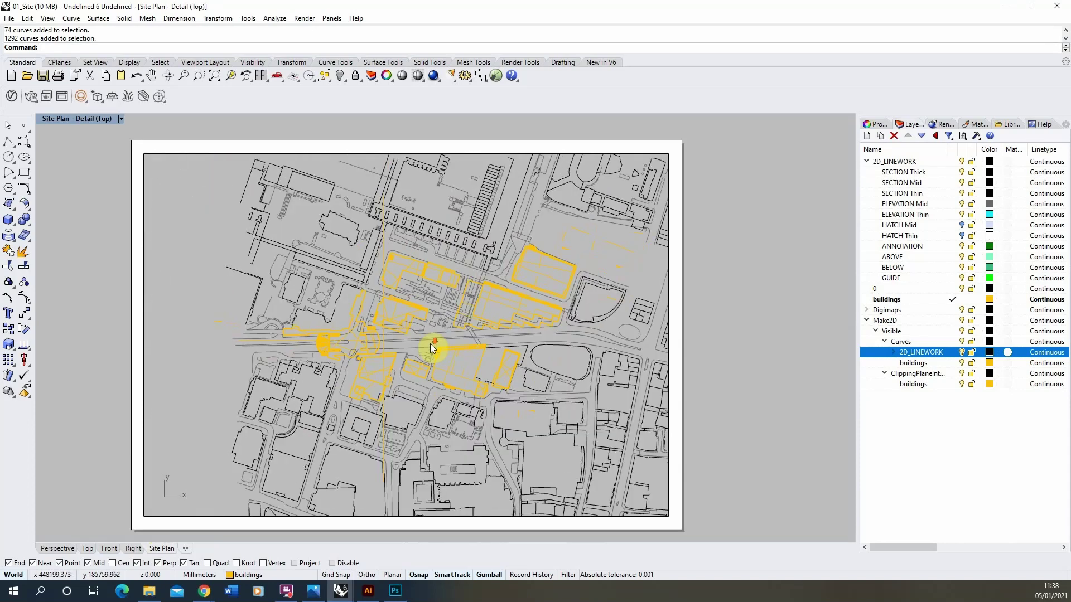
scroll(362, 283, "up", 4)
scroll(368, 303, "up", 5)
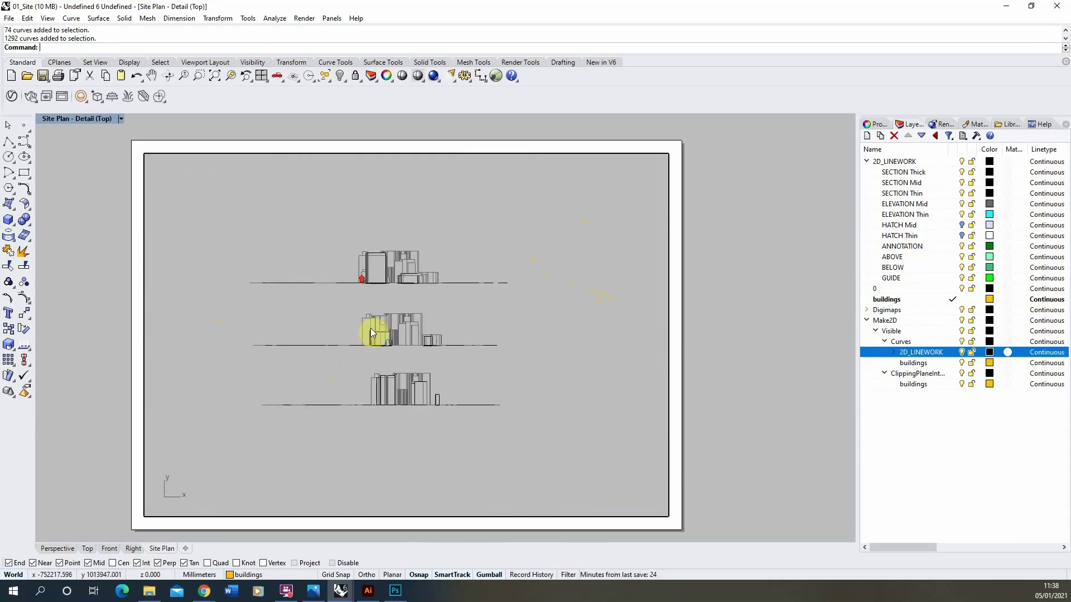
double_click(708, 323)
Set the layout detail's scale to 1 mm on page for 2000 mm in model.
left_click(669, 270)
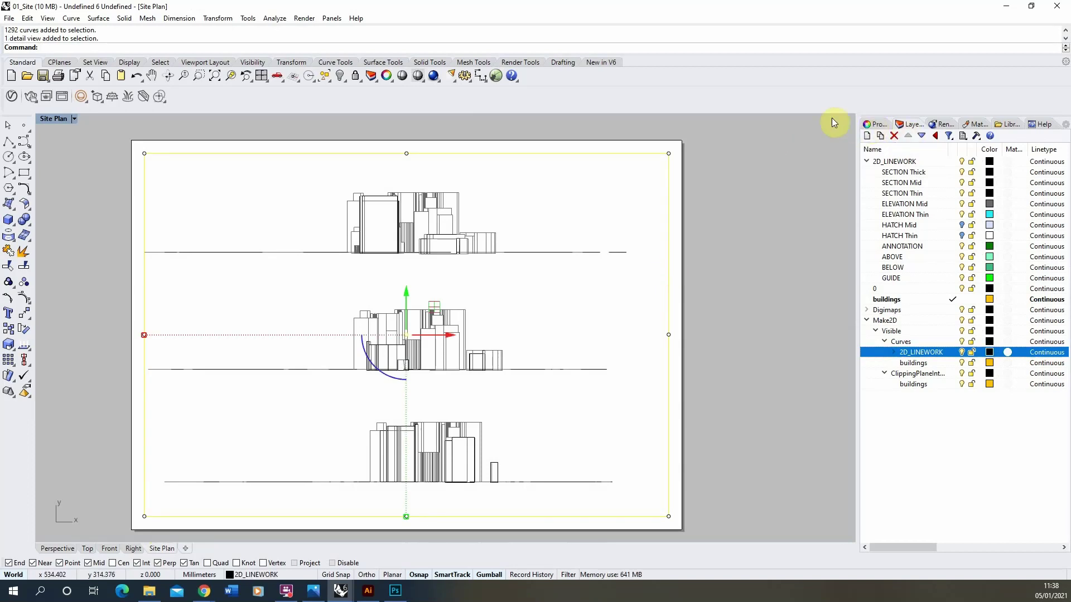
left_click(873, 124)
left_click(886, 139)
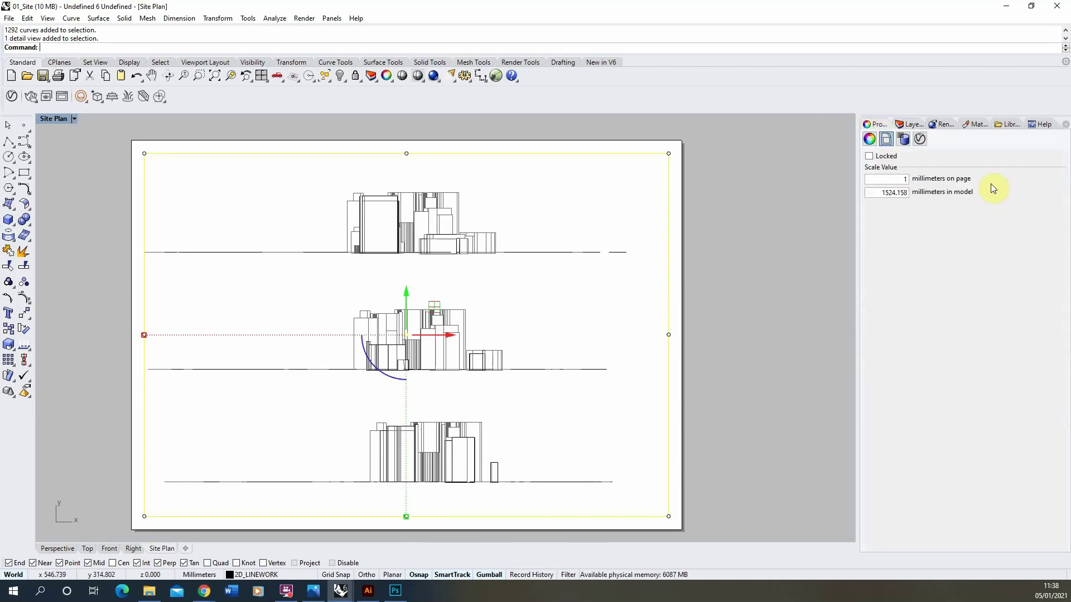
left_click_drag(886, 192, 854, 195)
type("200")
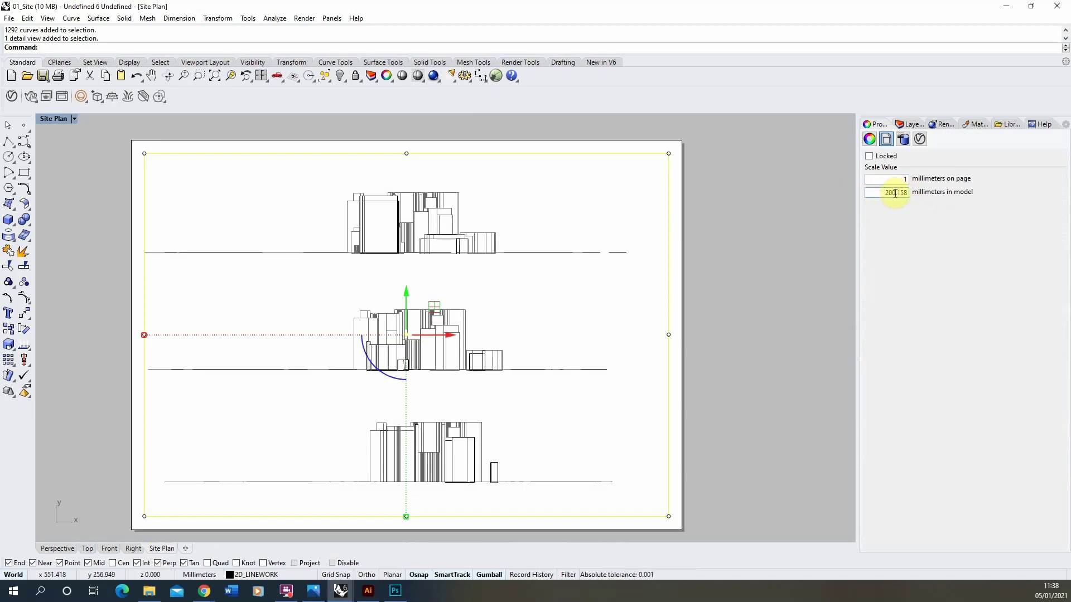
key("Return")
left_click(725, 193)
Turn on PrintDisplay for the layout viewports so that print line weights are displayed.
scroll(381, 251, "up", 3)
scroll(374, 240, "up", 2)
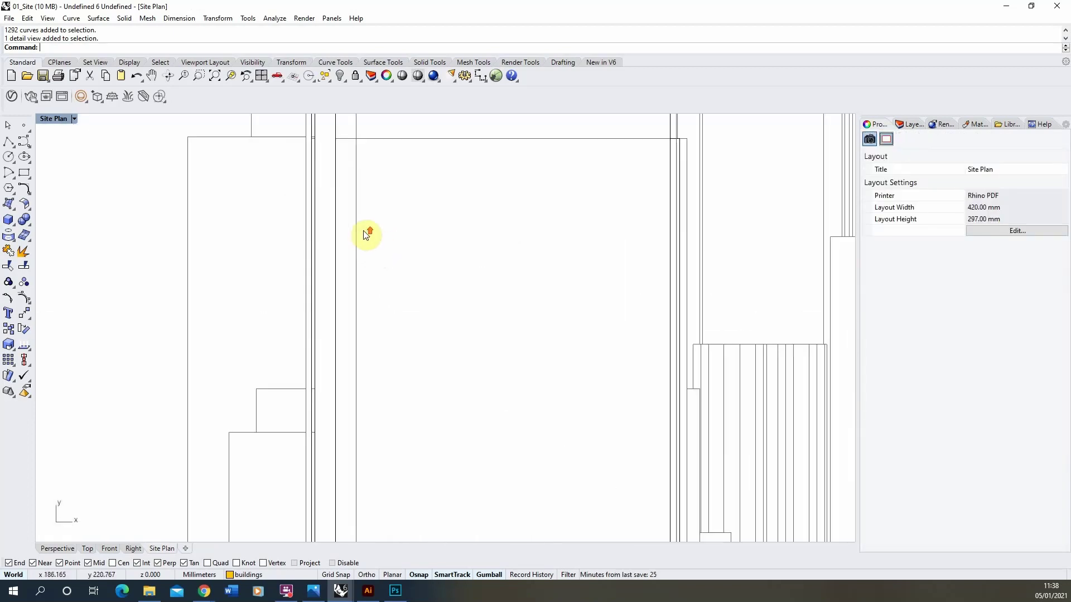
scroll(335, 240, "down", 8)
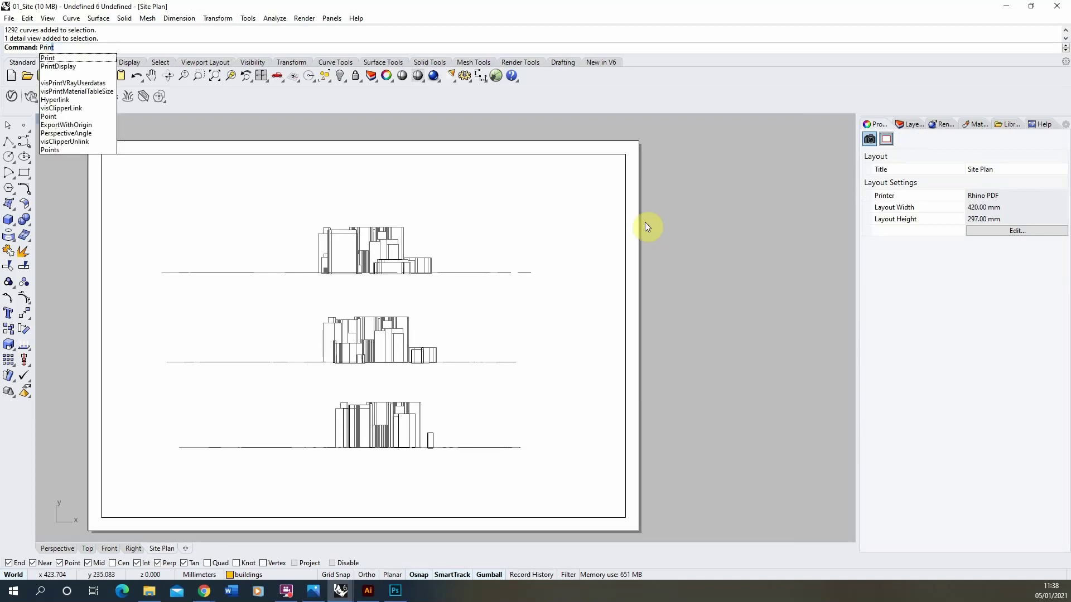
left_click(89, 66)
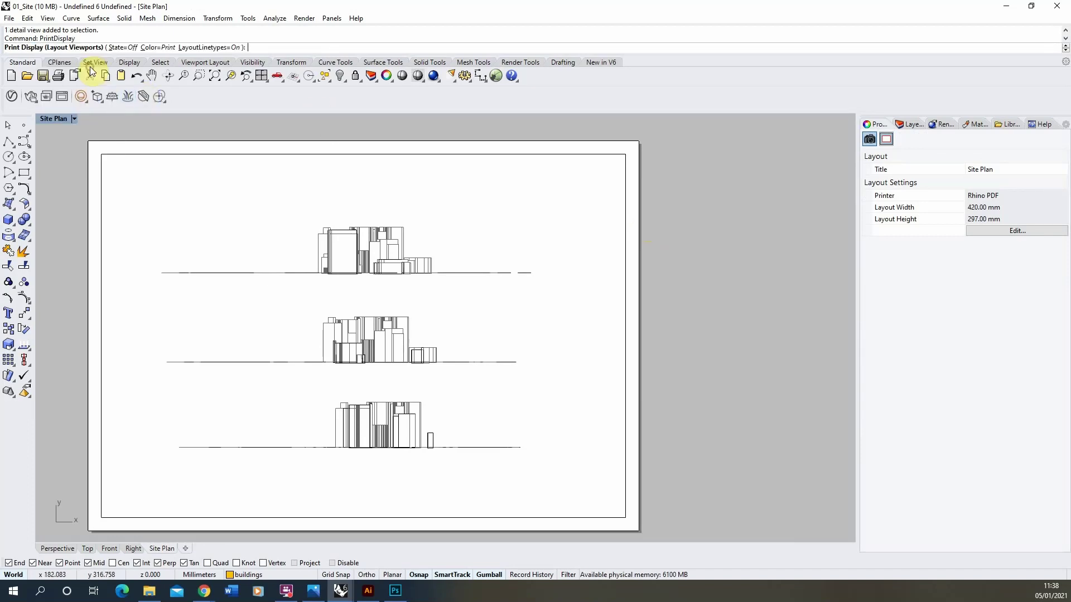
left_click(52, 48)
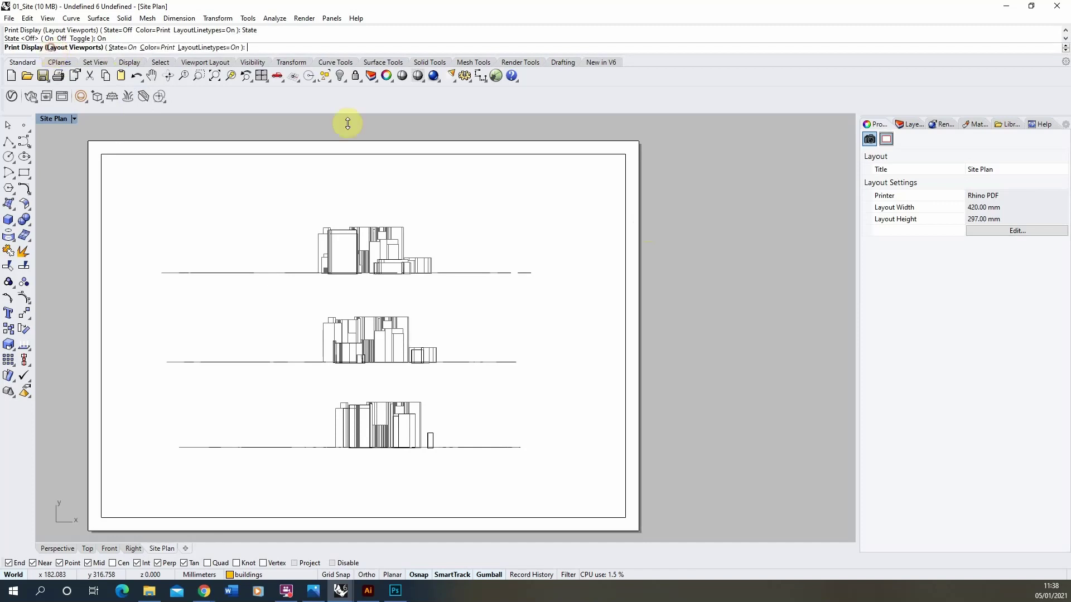
key("Return")
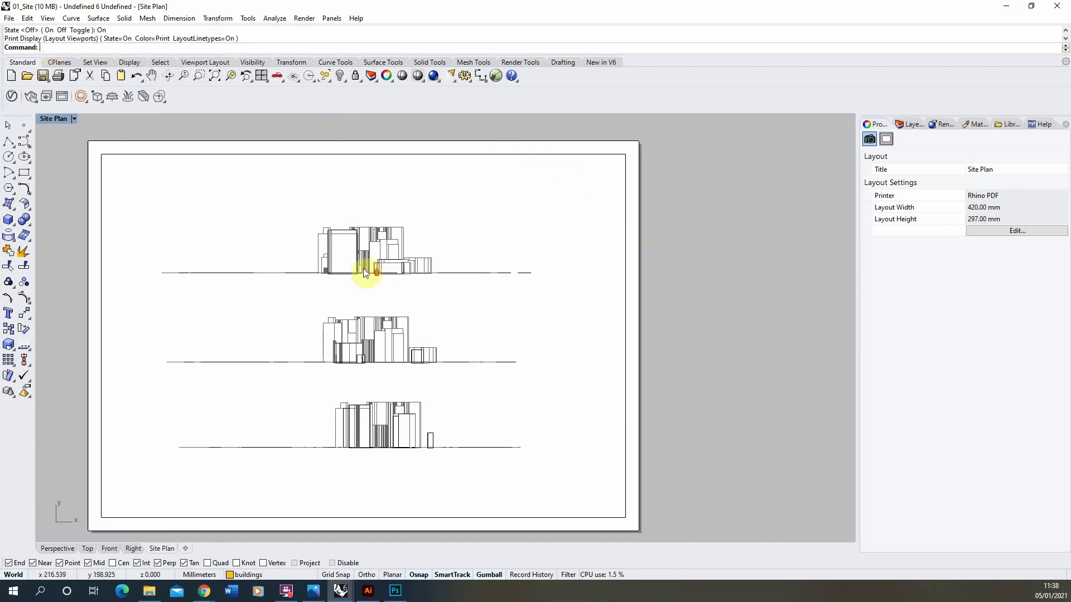
Examine the line weights of the cut outlines and elevation lines across the three section drawings in the layout.
scroll(330, 226, "up", 5)
scroll(377, 319, "down", 5)
scroll(356, 282, "up", 1)
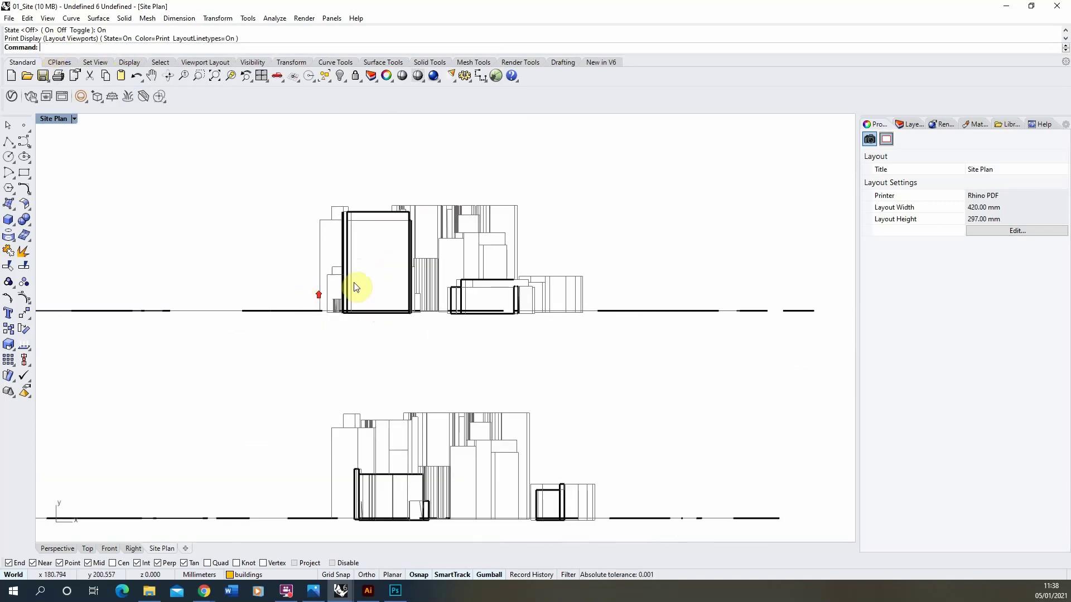
scroll(387, 222, "down", 1)
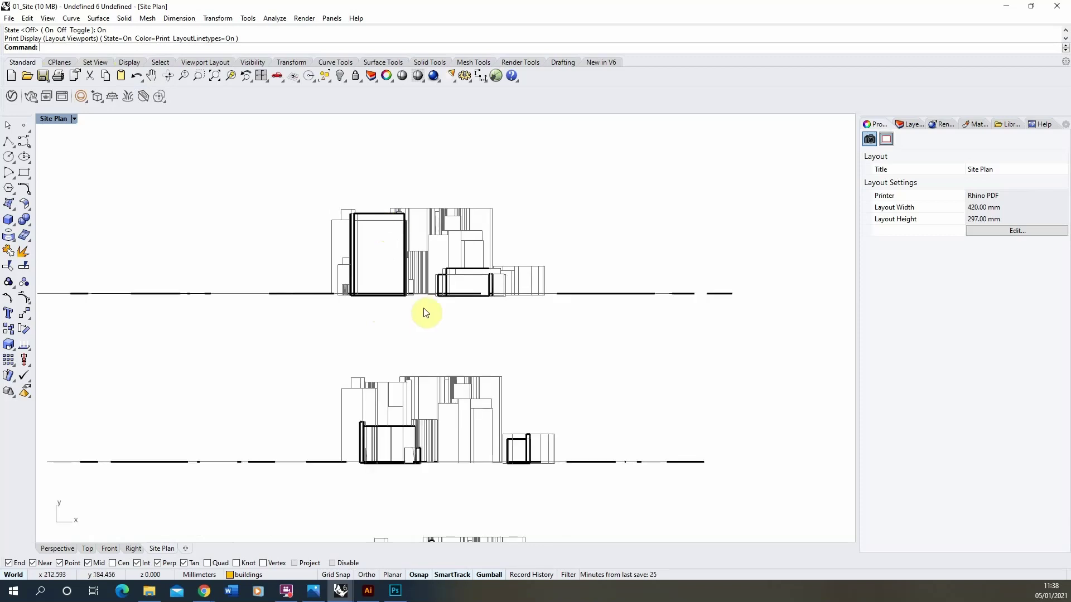
scroll(423, 311, "down", 2)
scroll(407, 511, "up", 4)
scroll(256, 426, "down", 2)
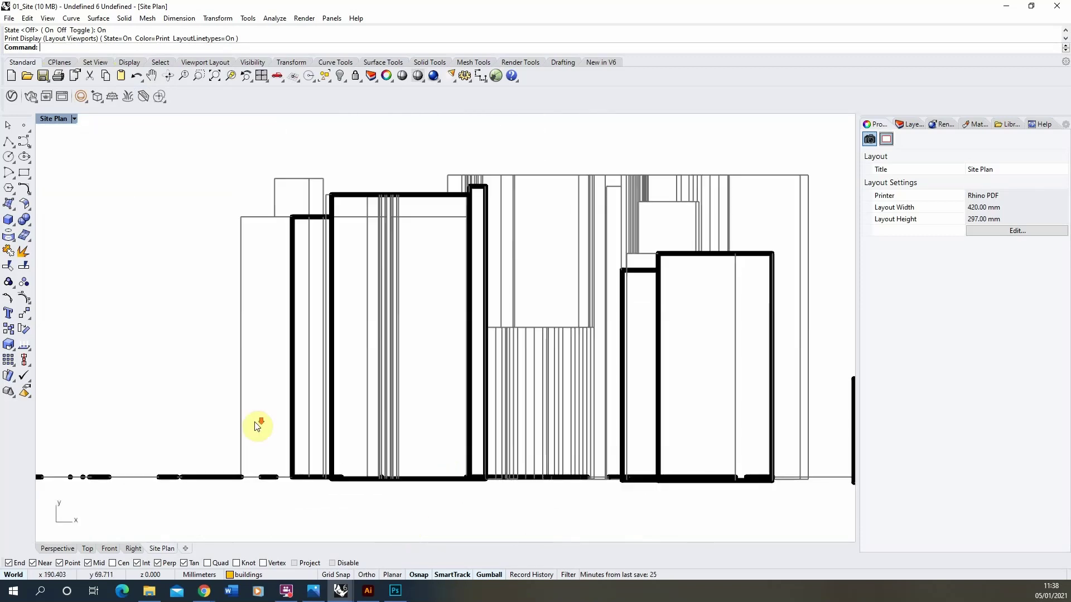
scroll(488, 311, "up", 1)
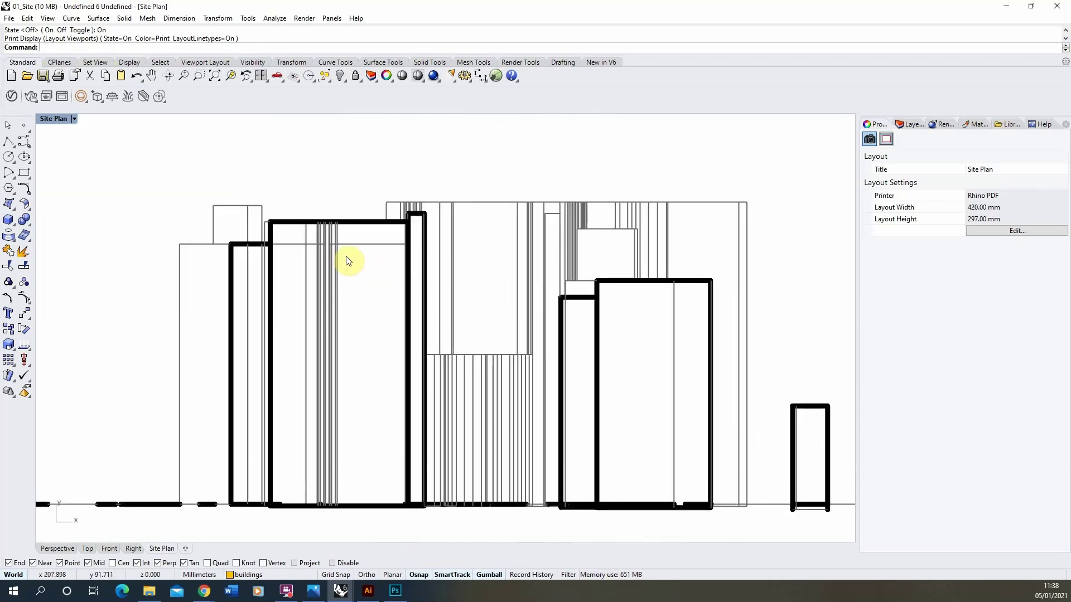
scroll(449, 394, "up", 2)
scroll(531, 303, "down", 3)
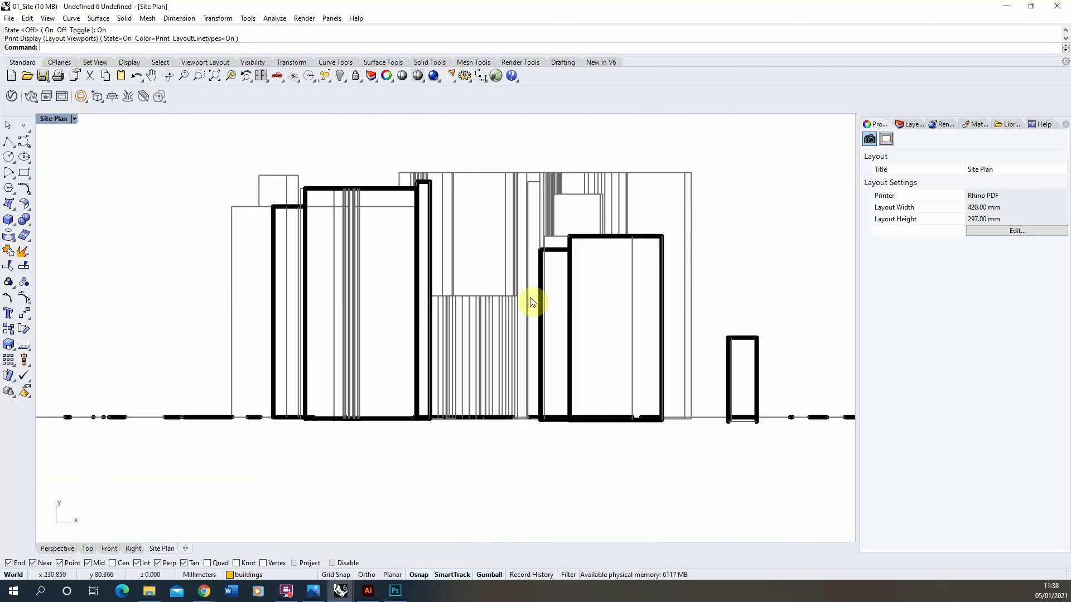
scroll(184, 377, "down", 3)
scroll(295, 195, "up", 3)
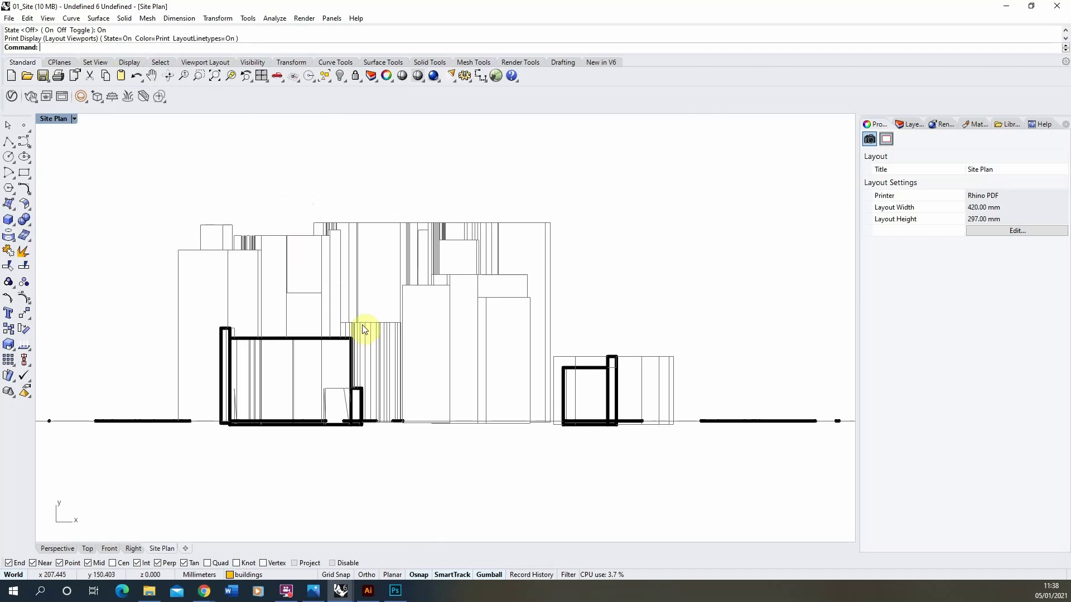
scroll(365, 329, "up", 2)
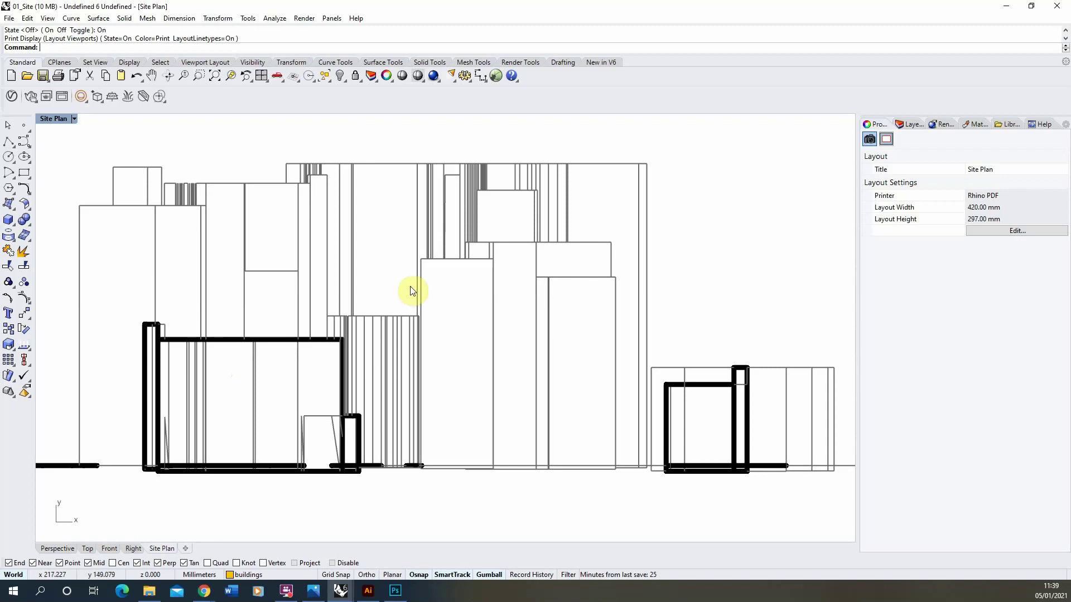
scroll(411, 290, "down", 5)
scroll(510, 211, "up", 3)
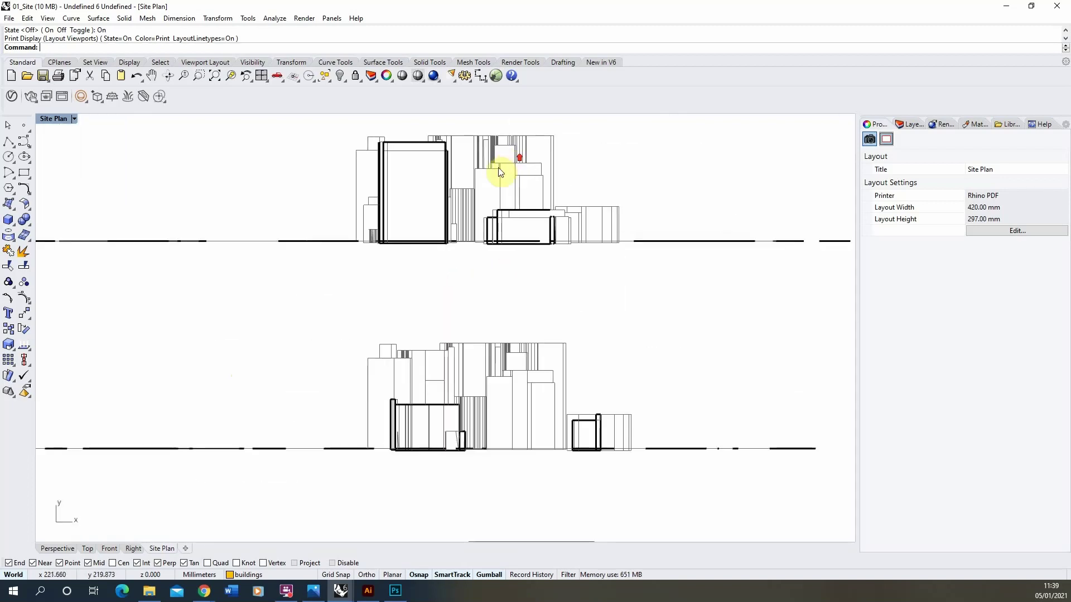
Print the Site Plan layout with the three sections to an A3 landscape vector PDF named 01_Site Section.
scroll(497, 190, "down", 3)
scroll(502, 184, "up", 2)
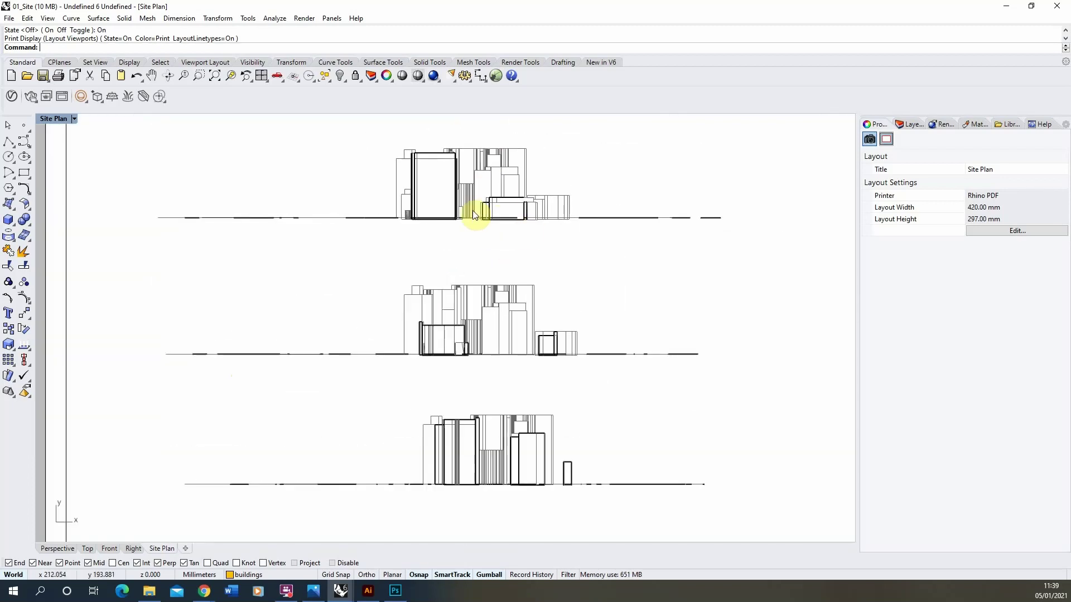
scroll(504, 167, "down", 4)
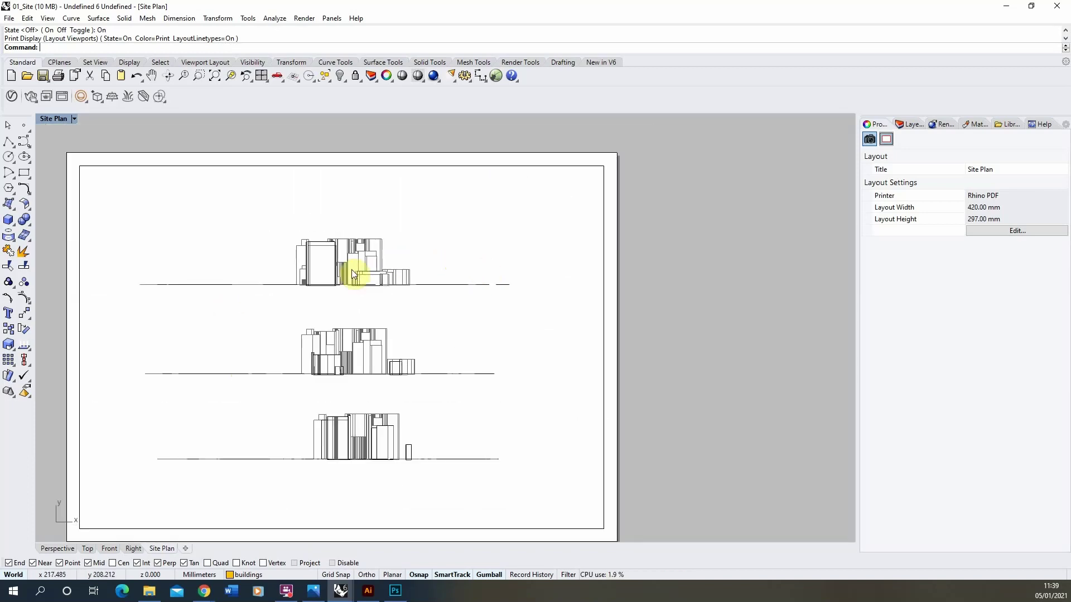
scroll(304, 248, "up", 1)
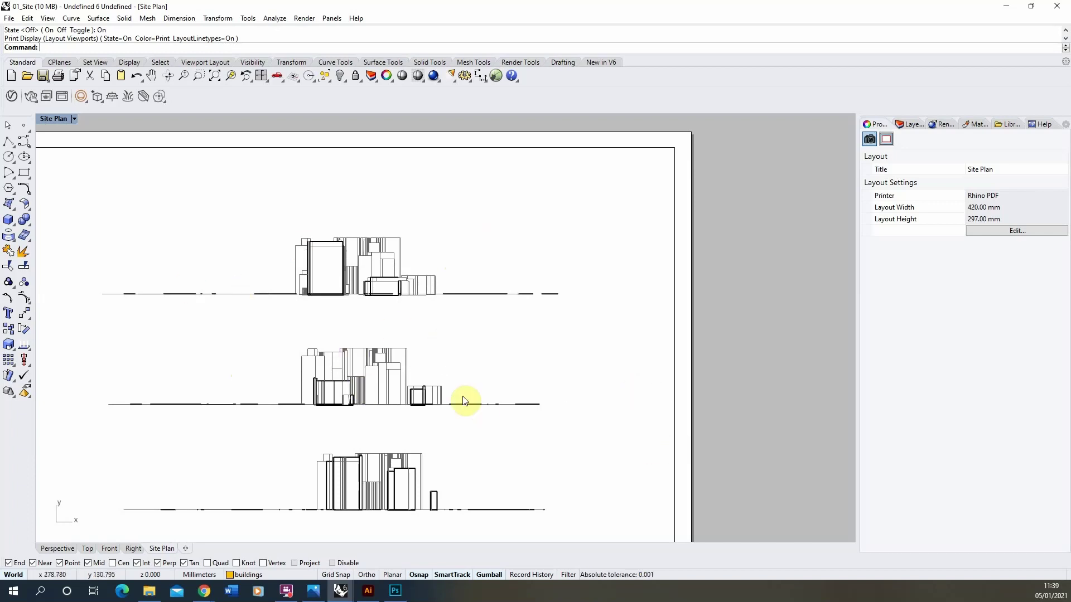
scroll(387, 293, "down", 3)
scroll(438, 280, "up", 1)
right_click(160, 548)
left_click(189, 540)
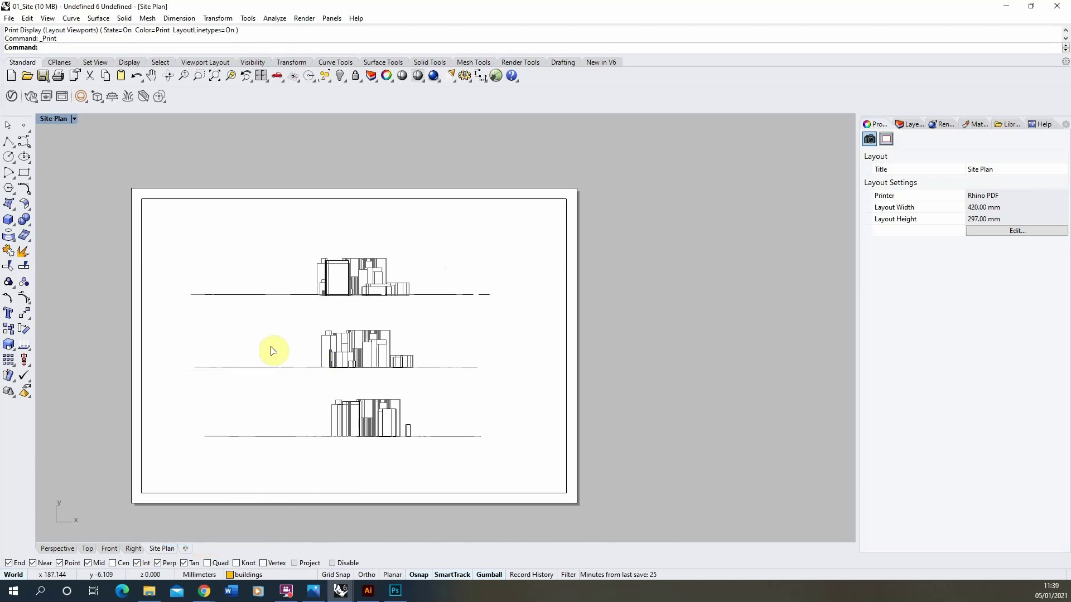
left_click(146, 192)
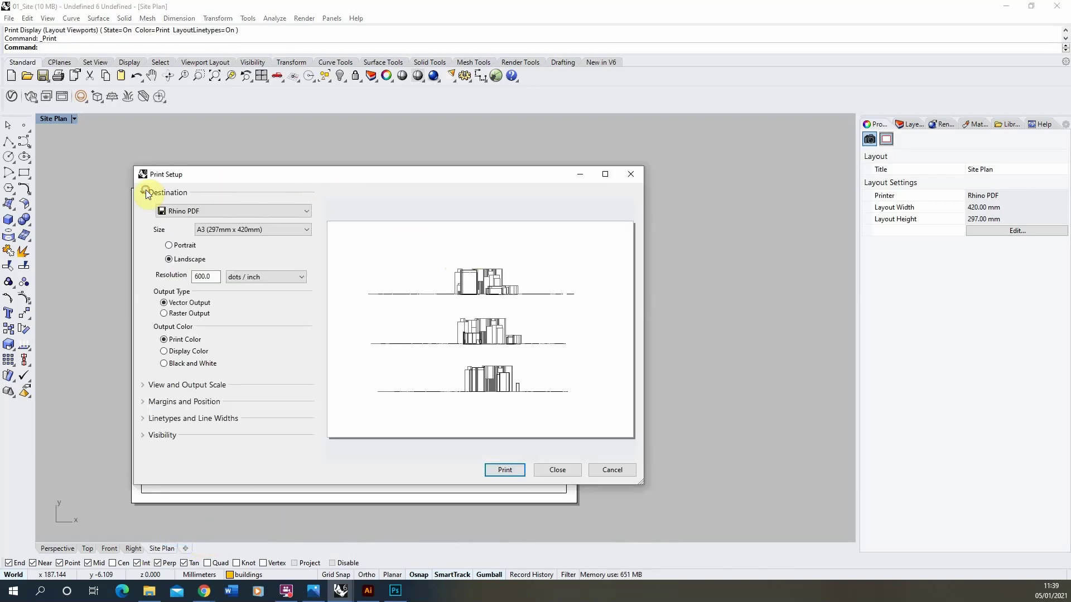
left_click(512, 472)
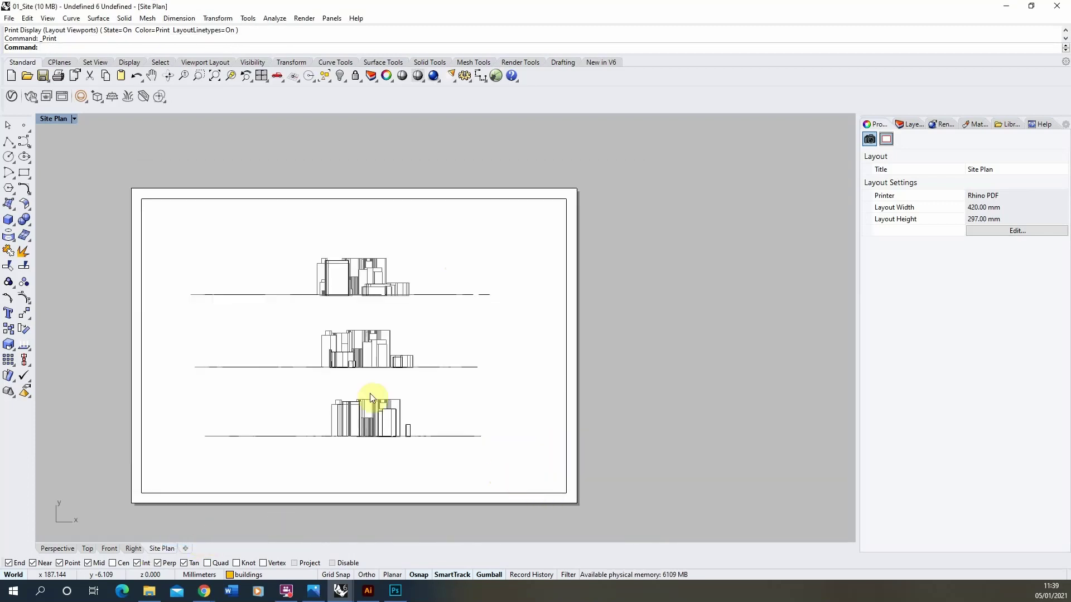
left_click(146, 458)
type("Sections")
key("Return")
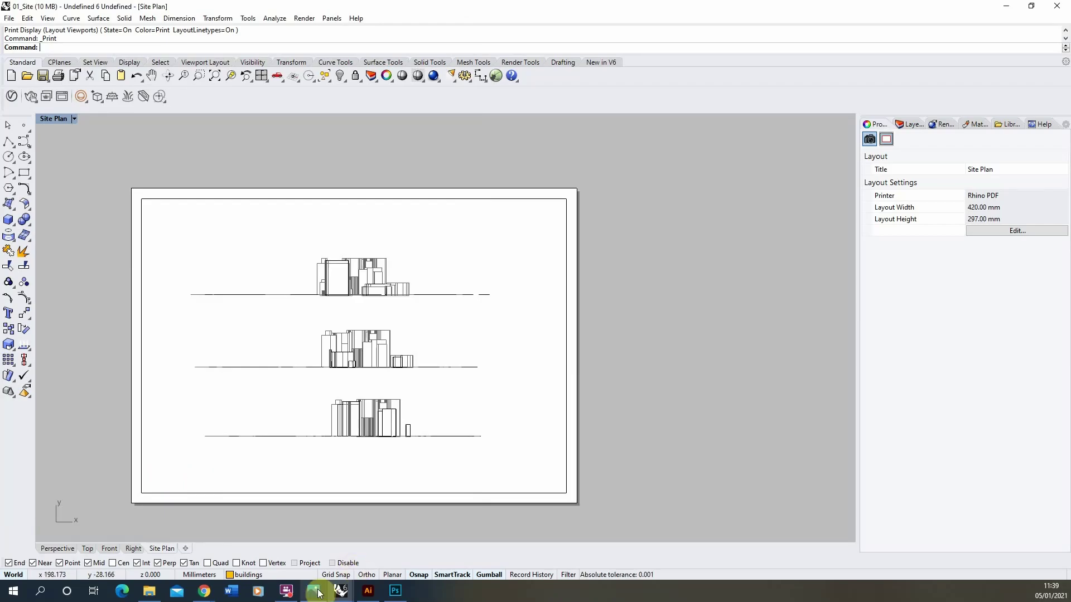
Switch to Illustrator and open the exported 01_Site Section.pdf from its folder.
left_click(367, 591)
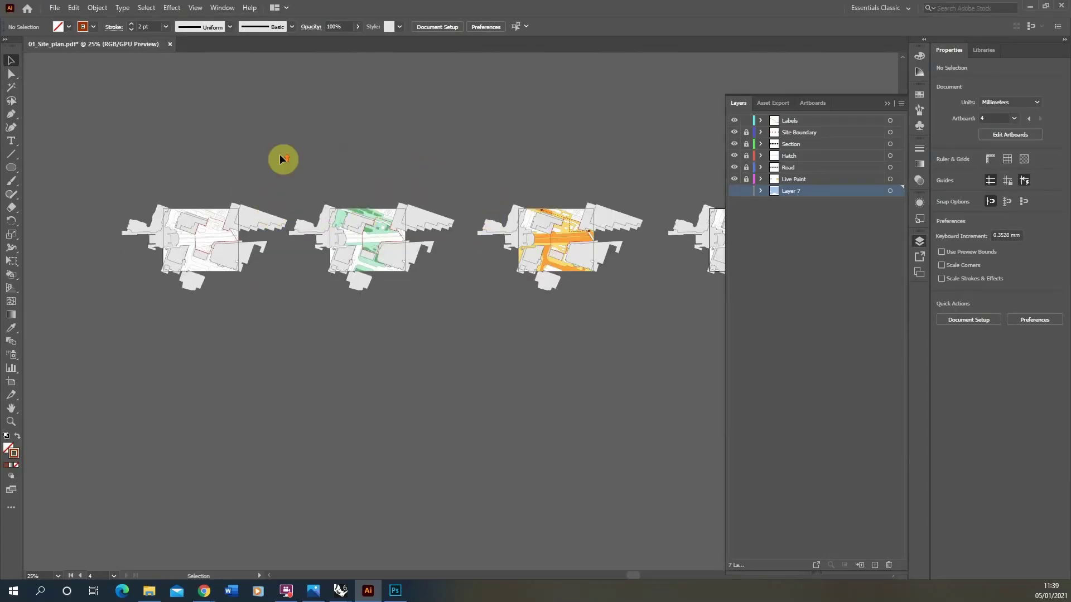
scroll(280, 160, "up", 2)
key("super+e")
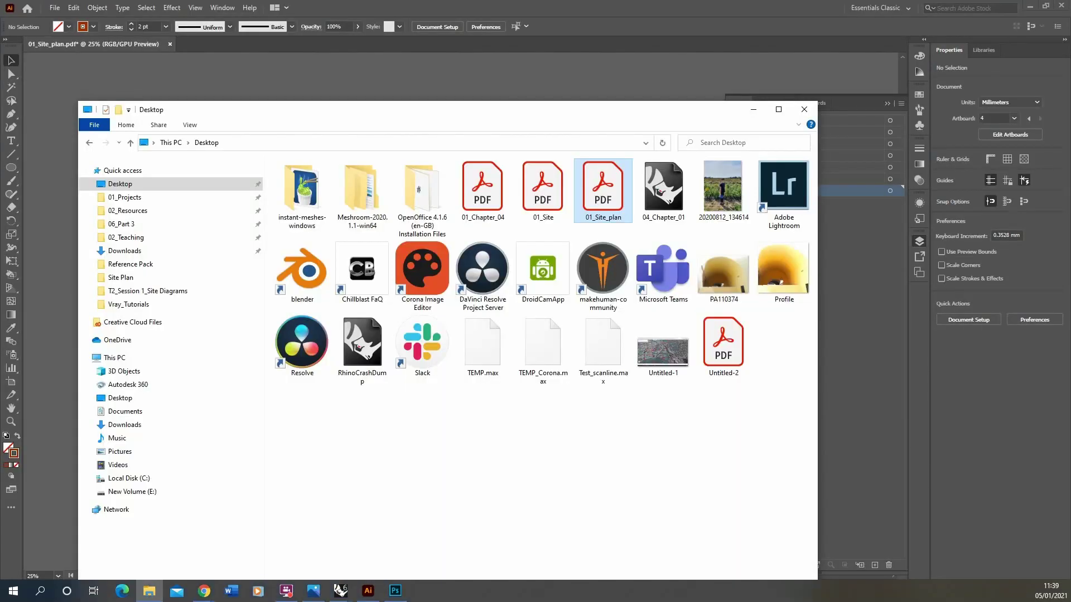
left_click(282, 123)
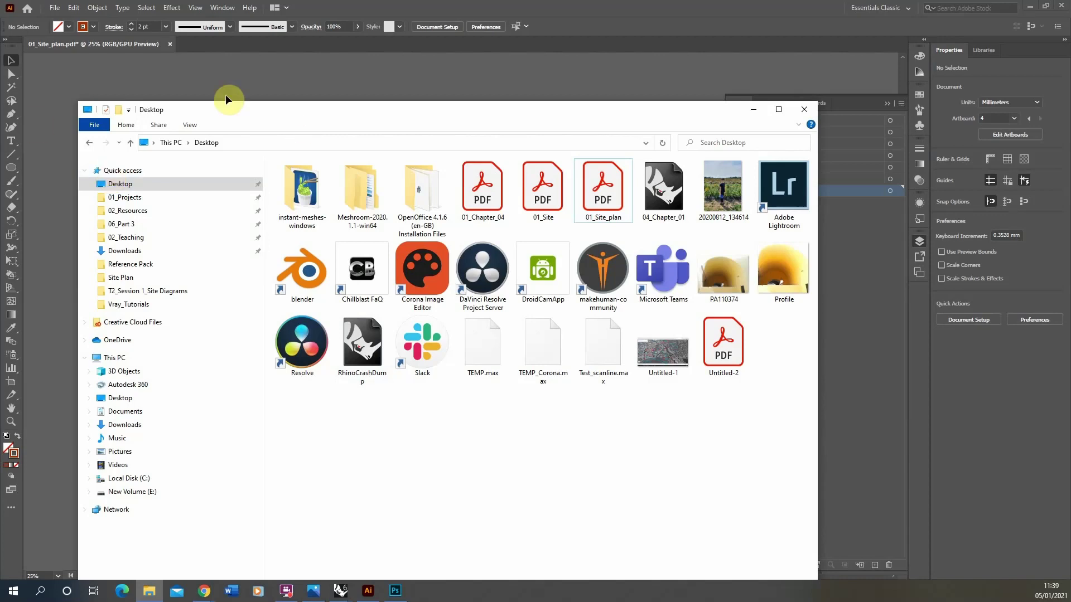
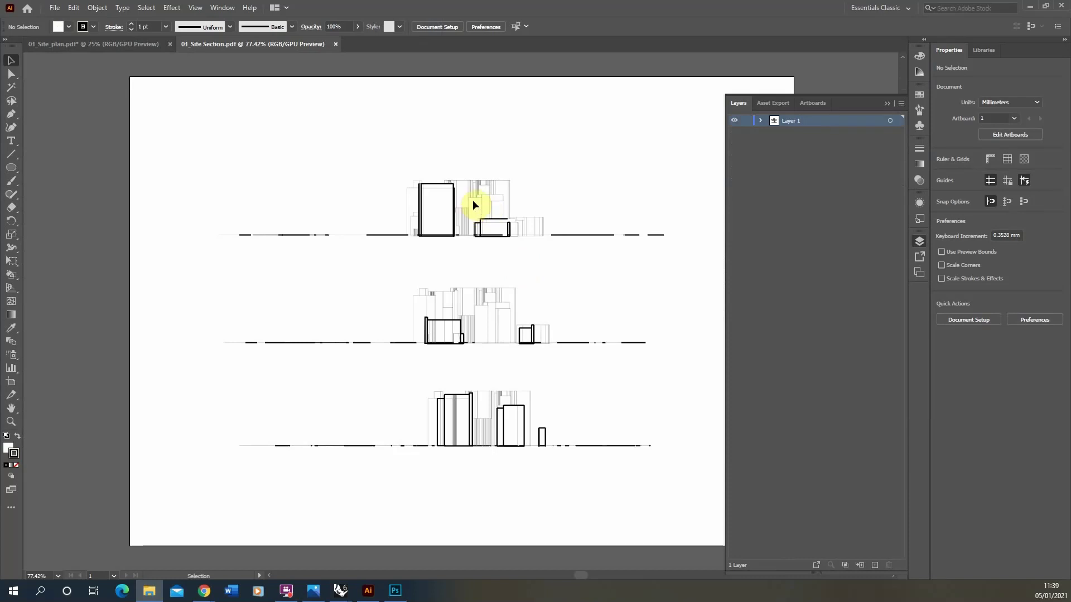
Remove the clipping mask around the section drawings and ungroup the linework into individually selectable paths.
scroll(476, 202, "up", 4, "alt")
scroll(440, 203, "down", 5, "alt")
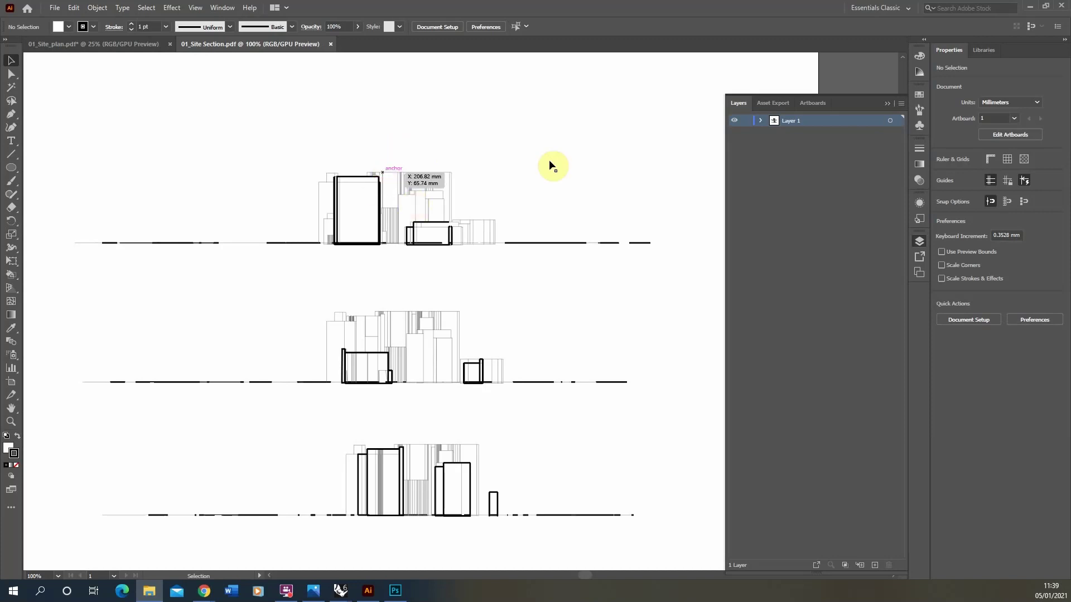
scroll(550, 163, "down", 1)
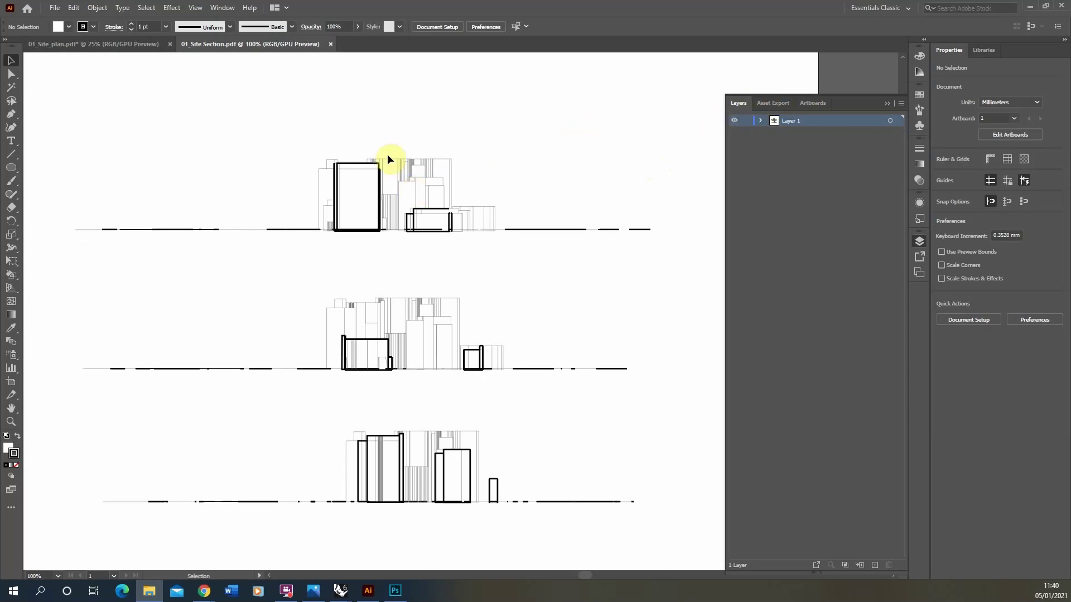
left_click(407, 170)
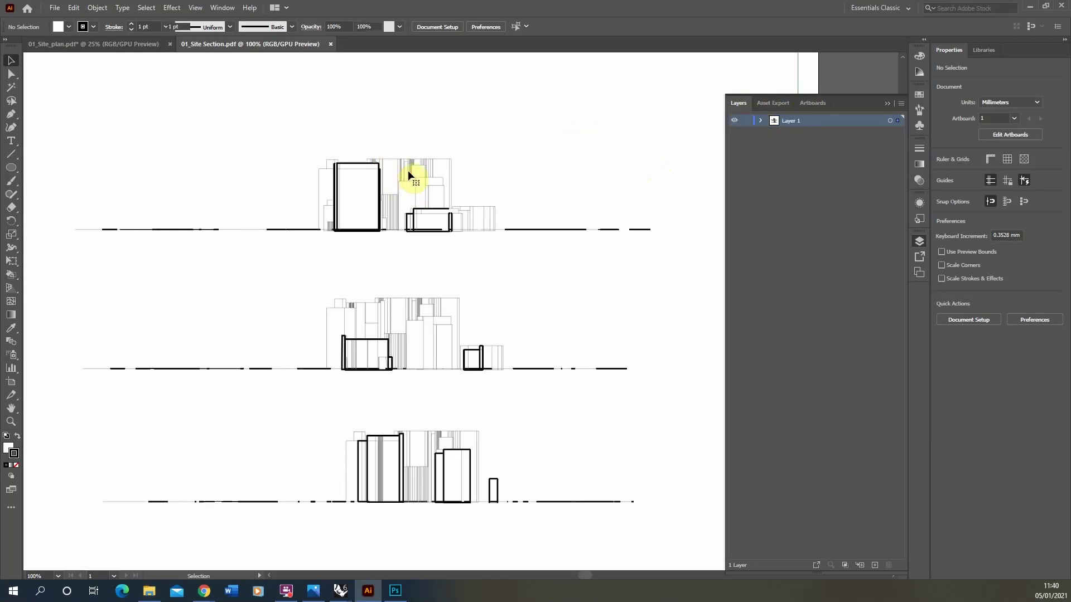
scroll(395, 205, "up", 4, "alt")
scroll(393, 203, "down", 2, "alt")
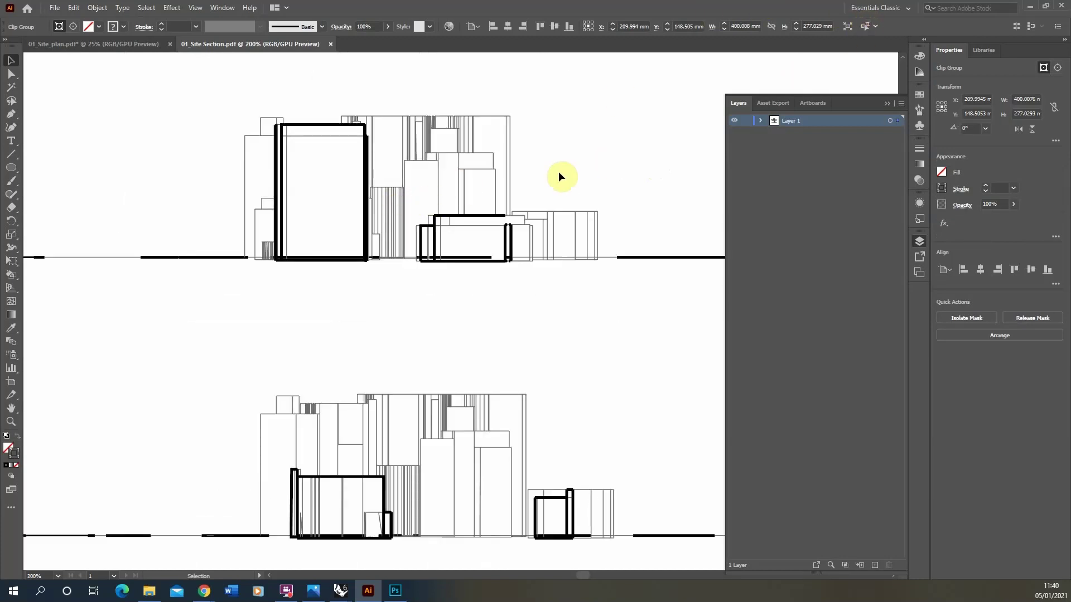
scroll(156, 135, "down", 5, "alt")
scroll(198, 131, "up", 1, "alt")
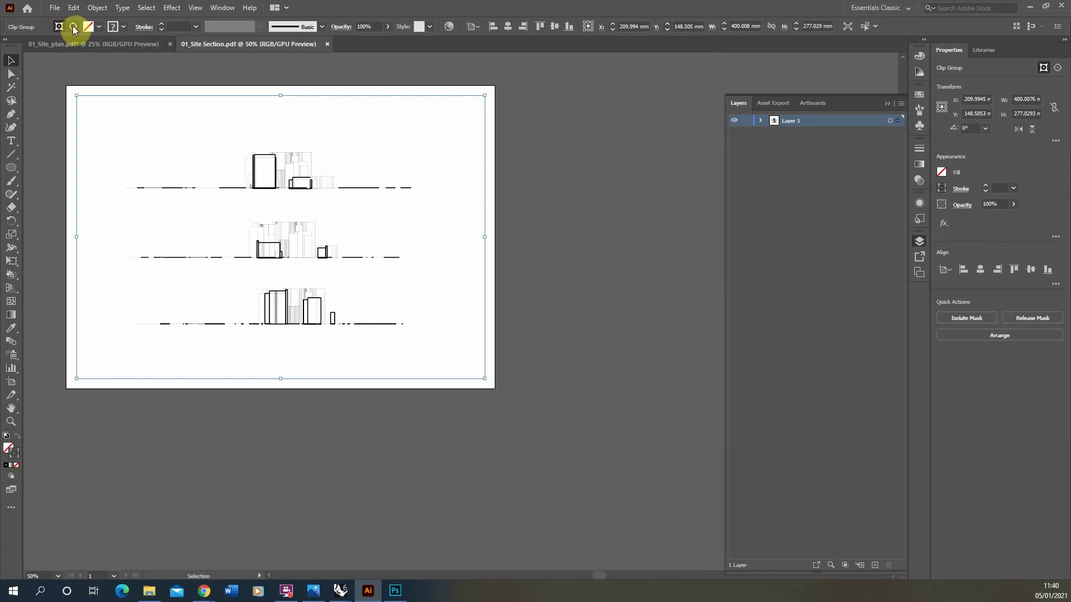
left_click(73, 26)
key("a")
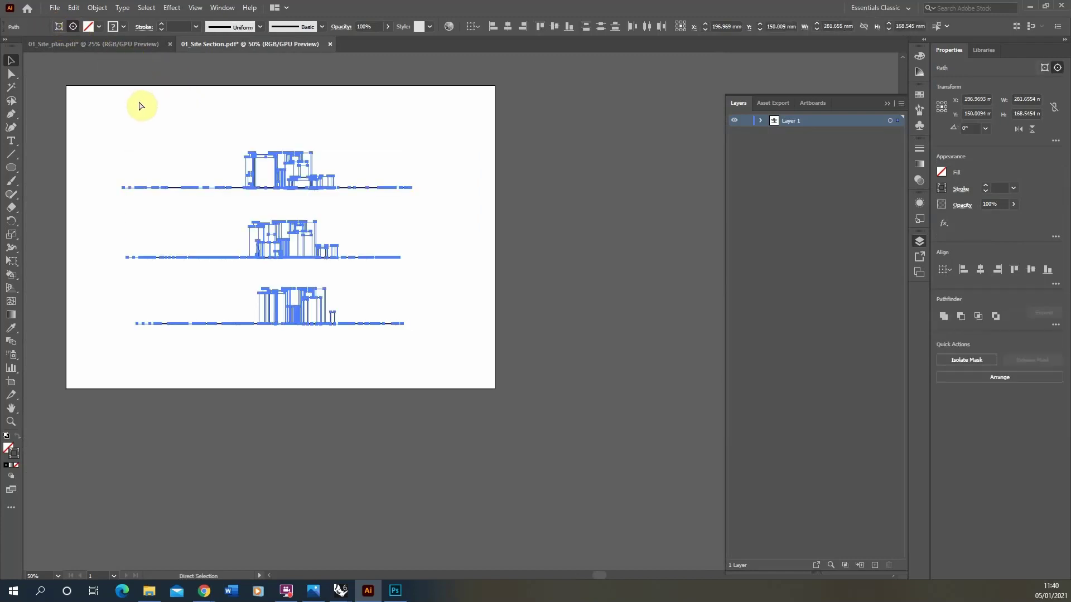
left_click(140, 112)
left_click(199, 126)
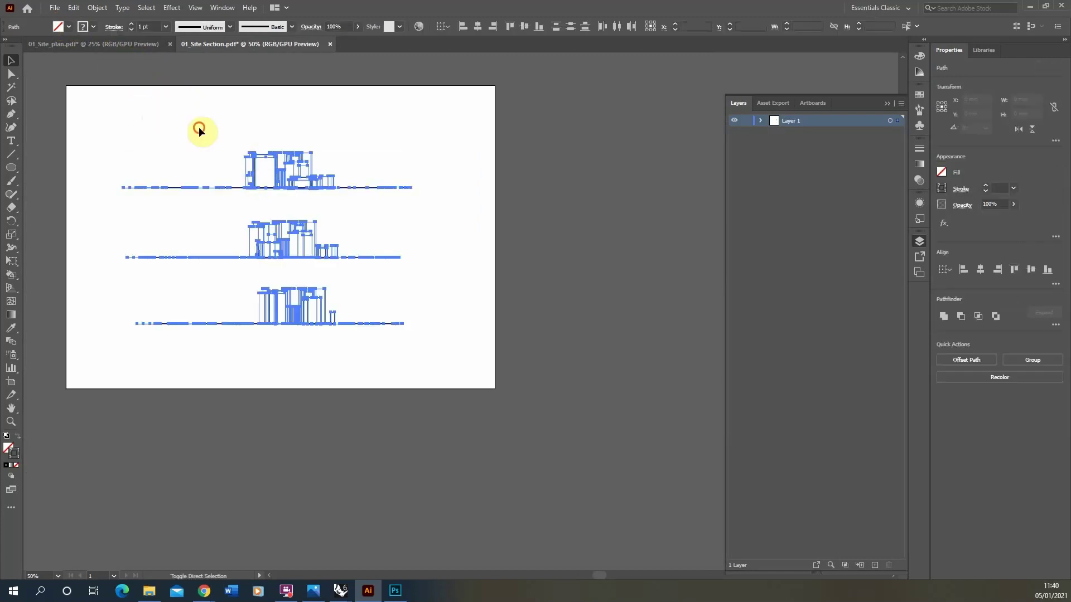
Select all thin elevation lines similar to one 0.36 pt line and cut them from Layer 1.
scroll(228, 138, "up", 2, "alt")
scroll(310, 151, "up", 3, "alt")
left_click(411, 286)
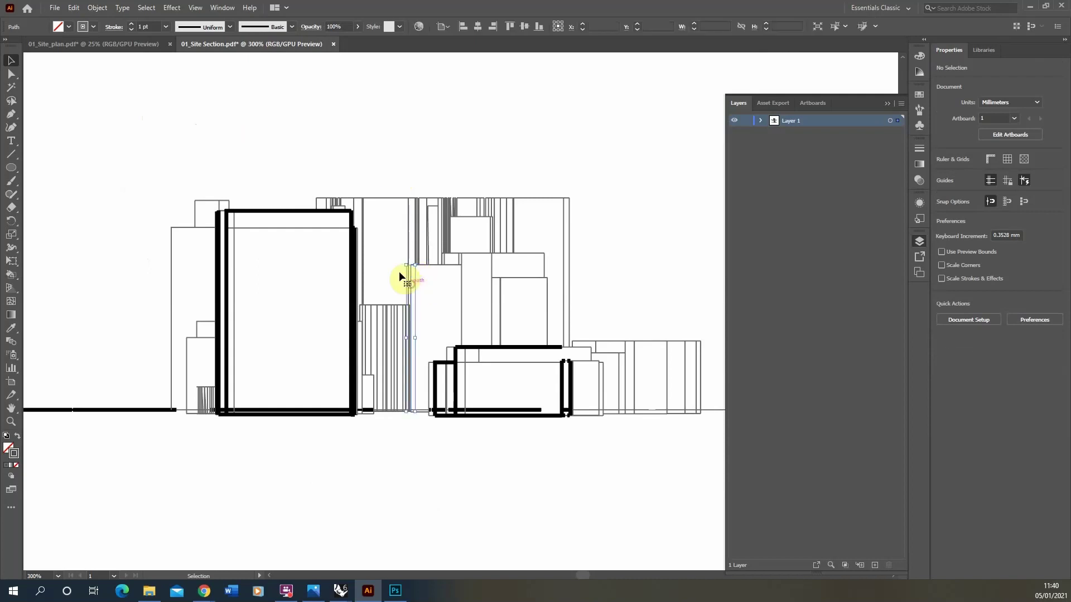
scroll(393, 245, "down", 4, "alt")
scroll(408, 251, "up", 2, "alt")
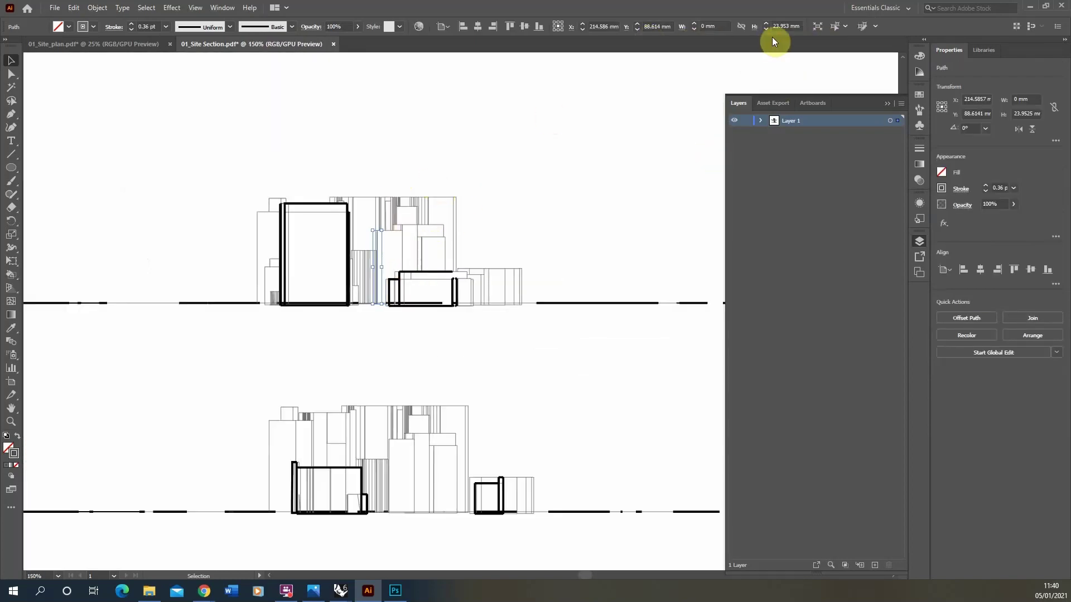
left_click(834, 26)
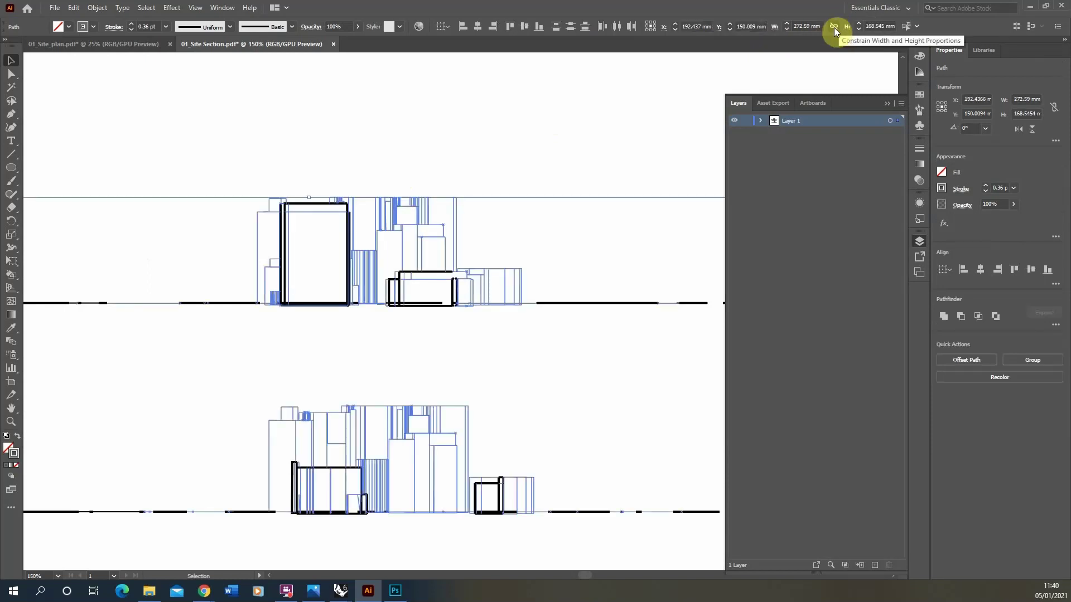
key("Delete")
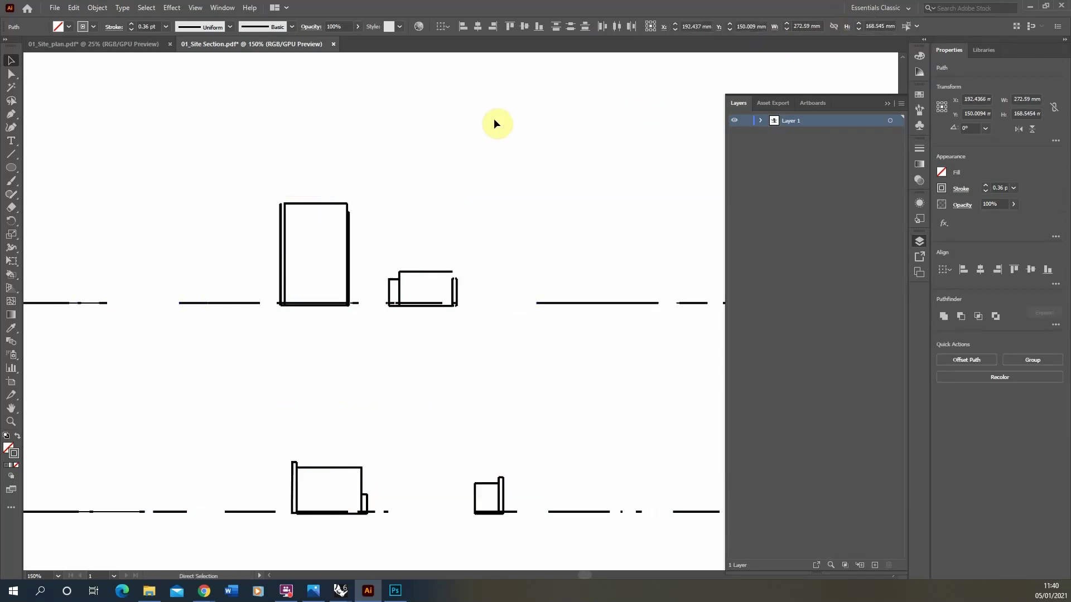
Create a new layer beneath Layer 1 and name it Elevation.
left_click(874, 565)
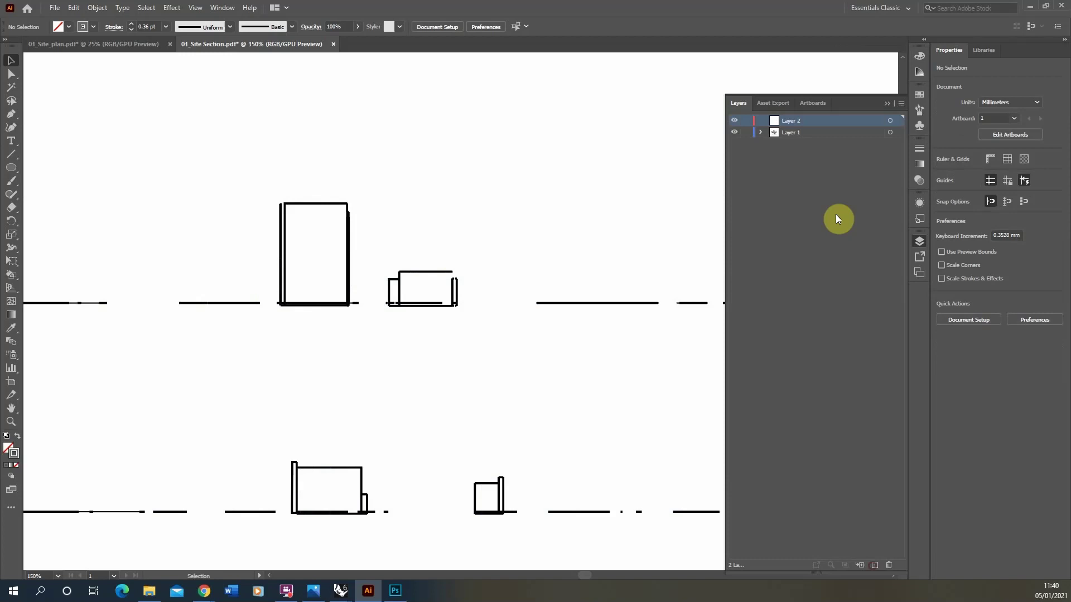
double_click(788, 133)
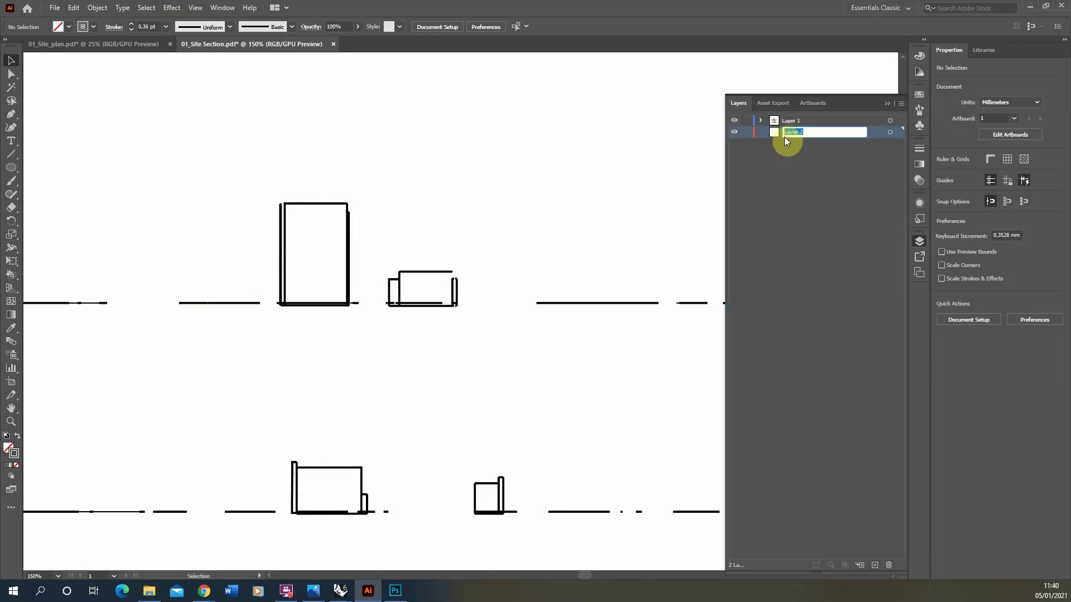
type("Elevation")
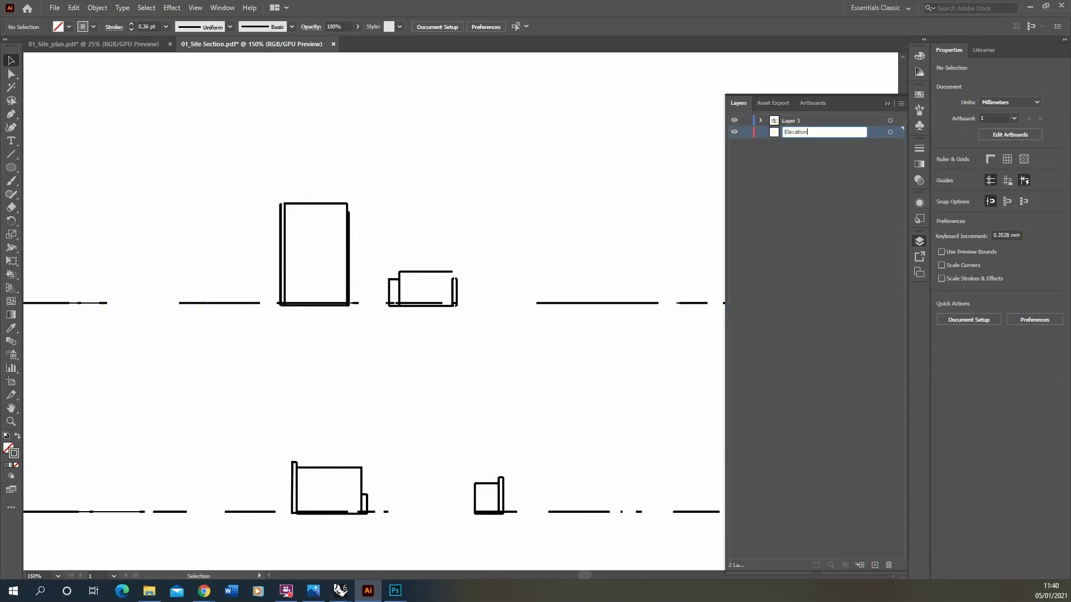
left_click(792, 190)
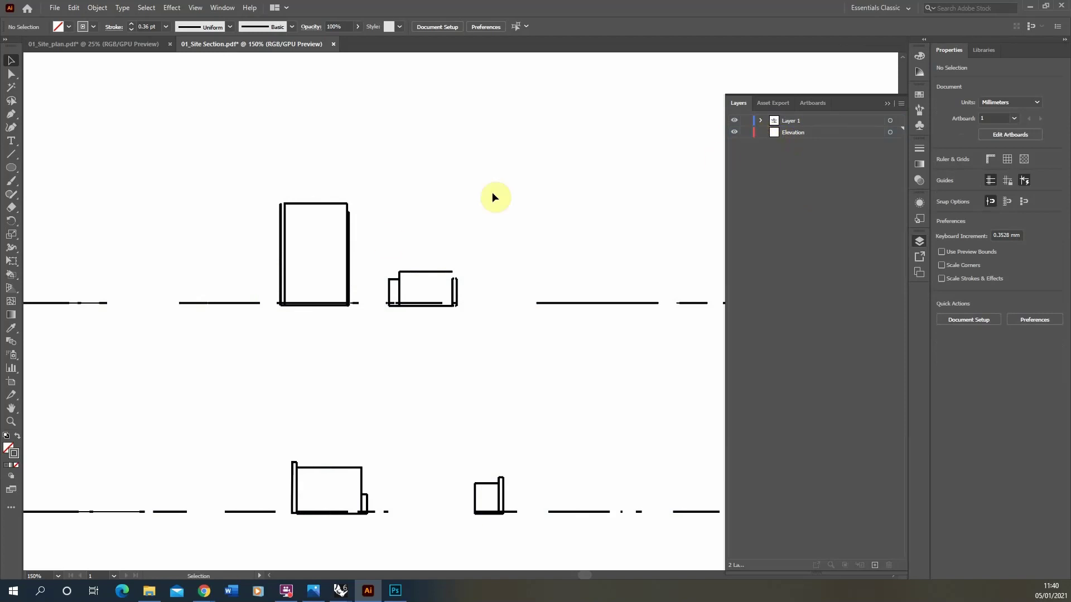
Paste the cut thin lines in place on the Elevation layer and lock that layer.
key("ctrl+a")
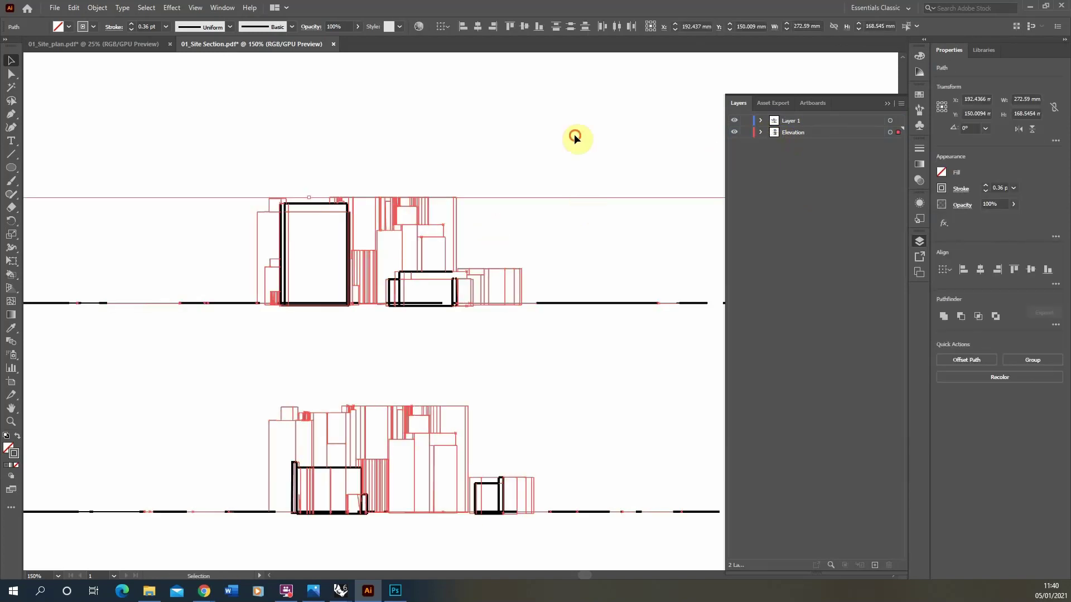
left_click(574, 136)
left_click(746, 132)
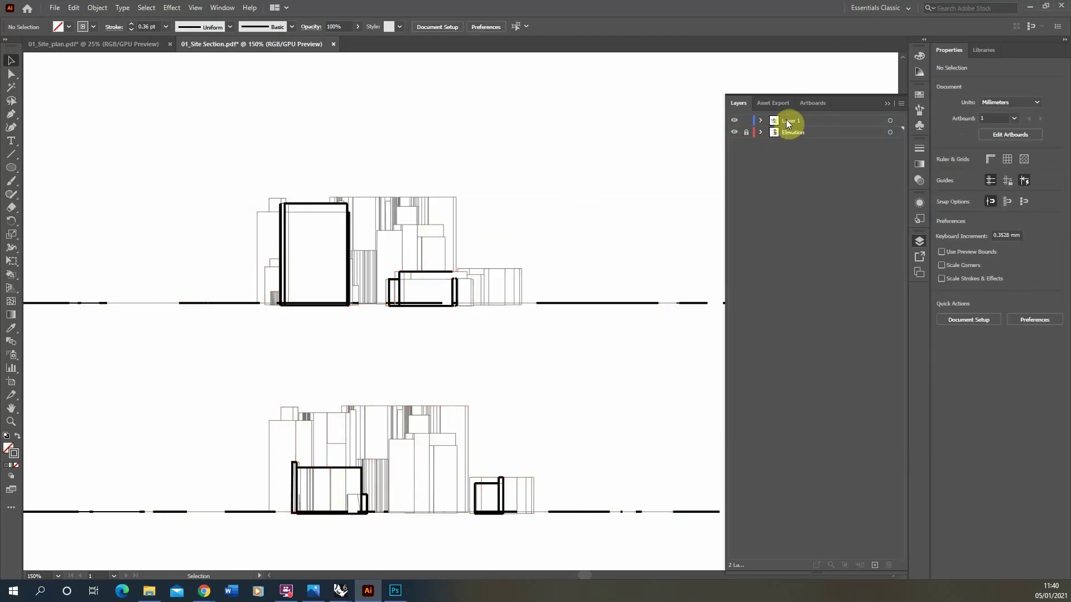
Lock Layer 1 and create a new layer named Section above it.
left_click(787, 121)
scroll(446, 303, "down", 2)
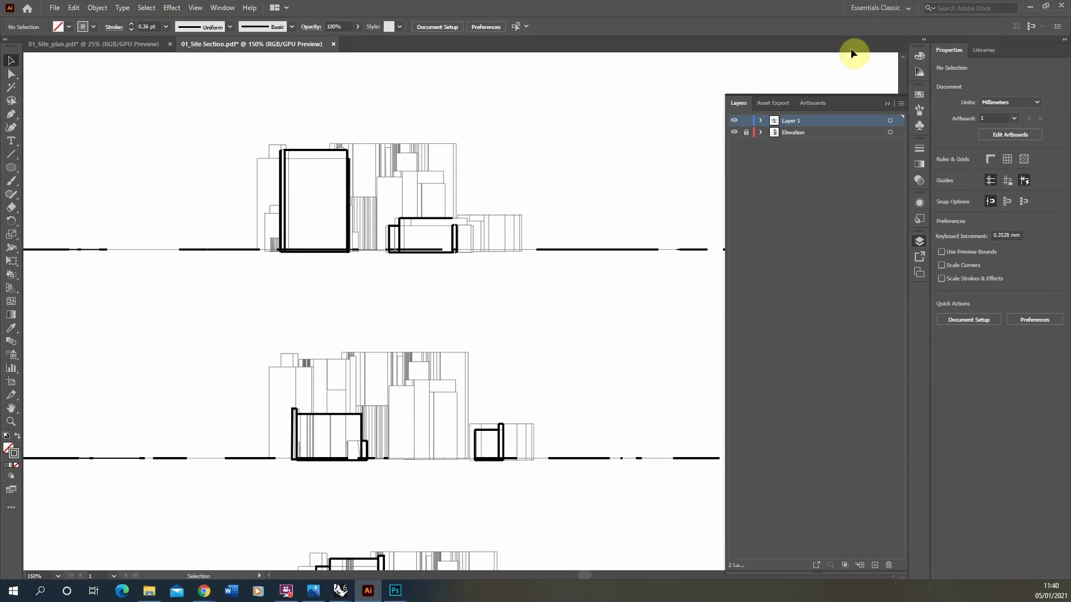
scroll(456, 397, "down", 9)
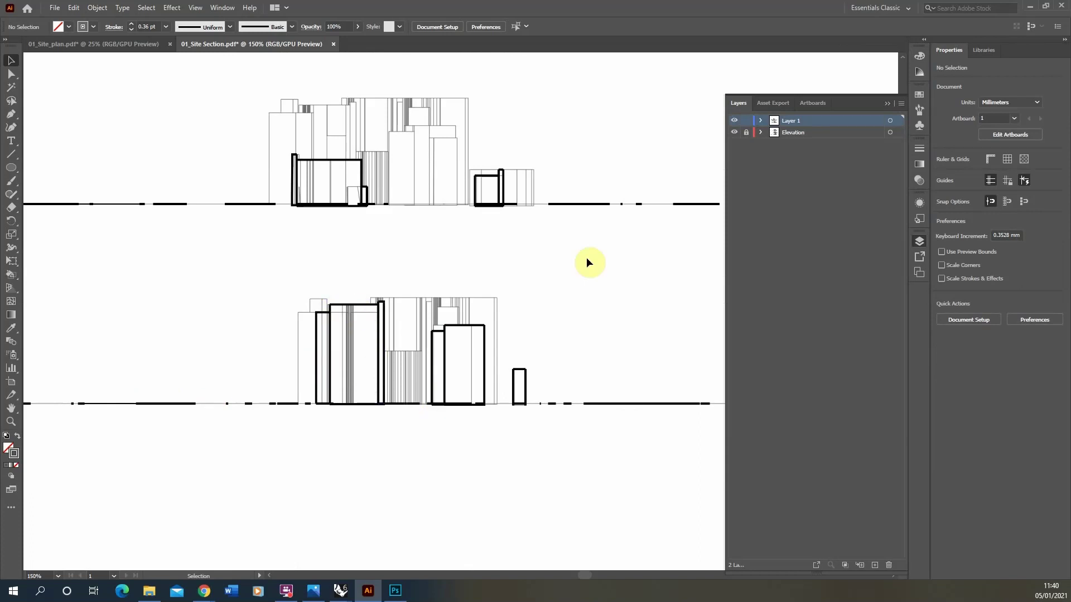
mouse_move(481, 399)
left_mouse_down()
mouse_move(431, 267)
mouse_move(440, 255)
left_mouse_up()
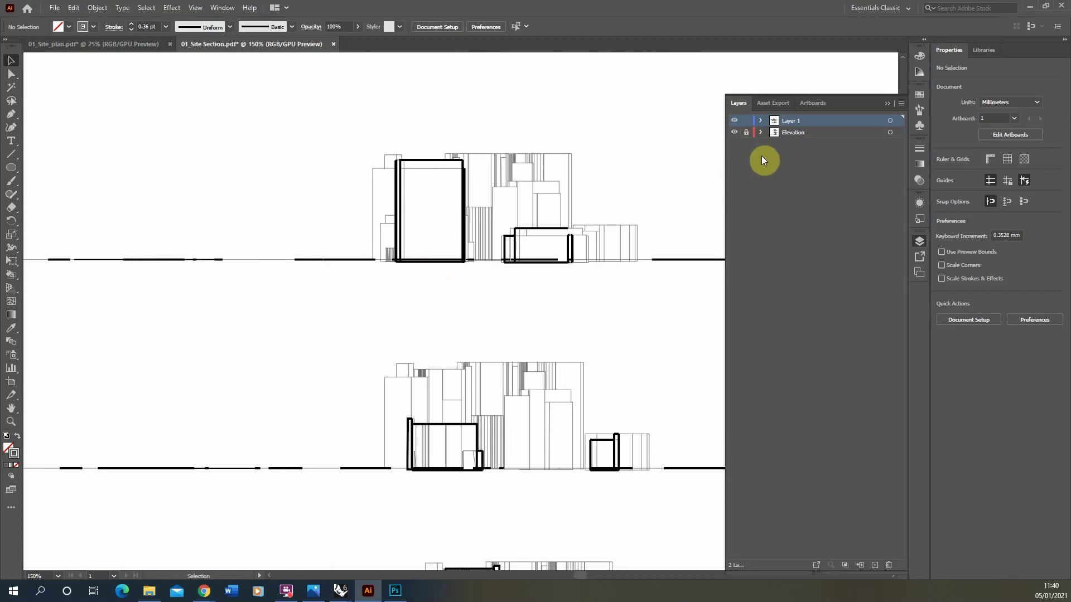
left_click(874, 565)
double_click(795, 121)
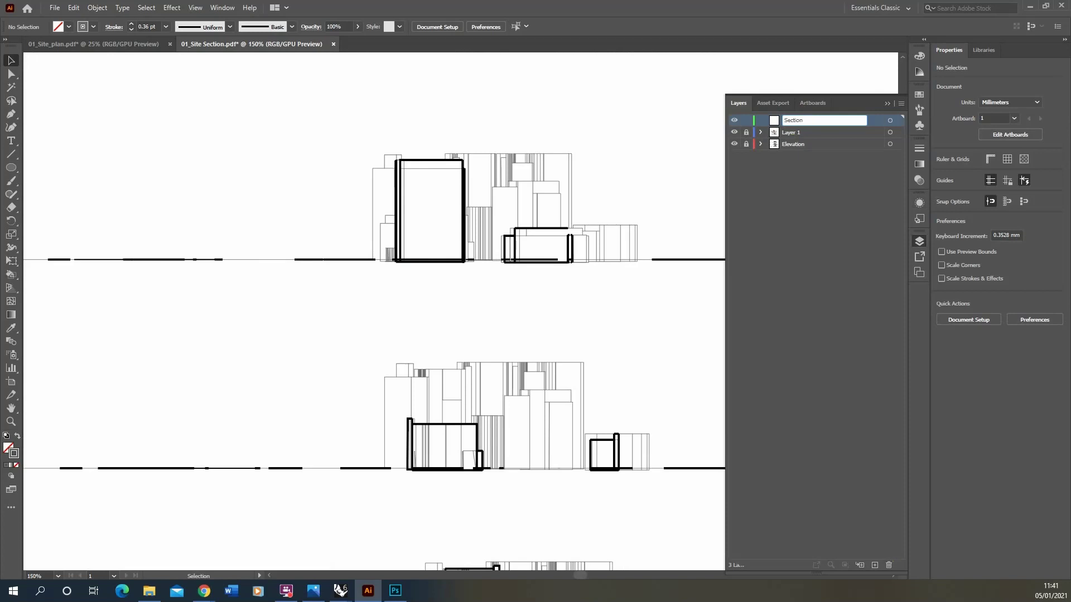
left_click(800, 194)
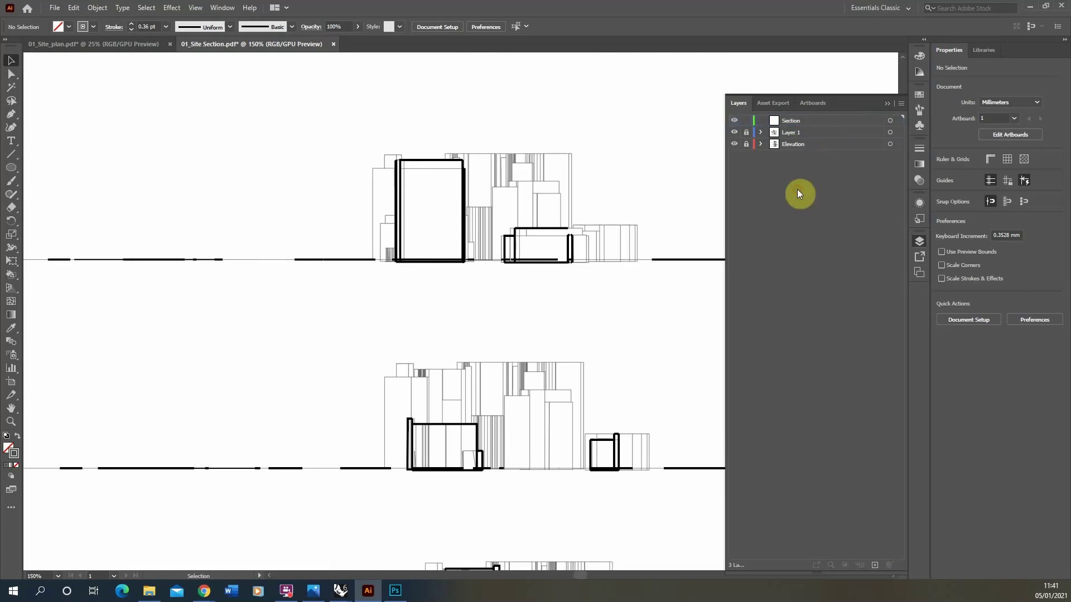
Prepare the Pen tool with a pure red stroke (FF0000) at a weight of 1 pt.
left_click(11, 115)
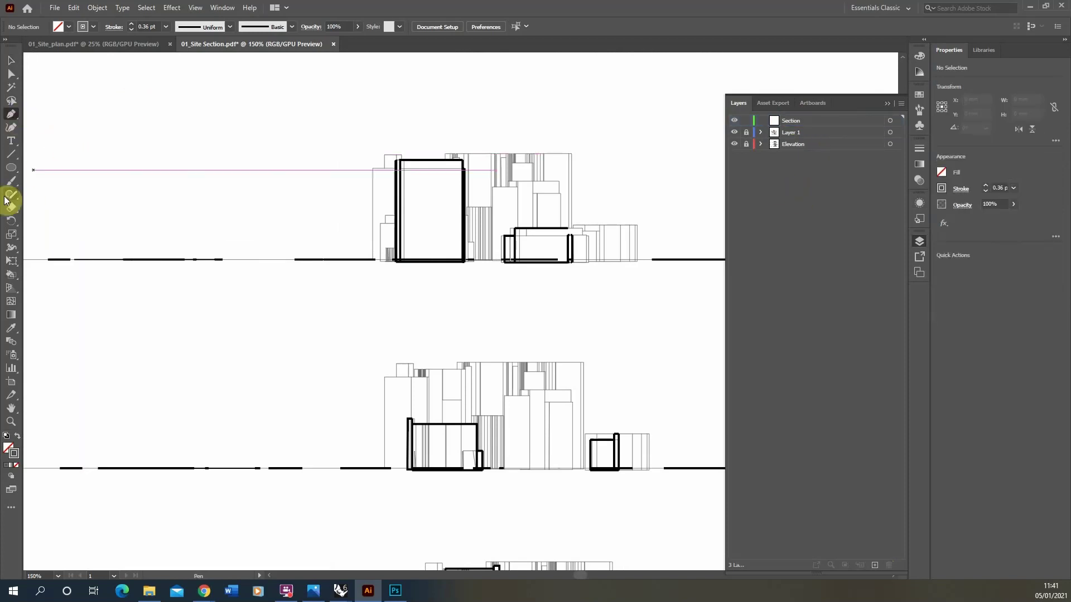
double_click(14, 454)
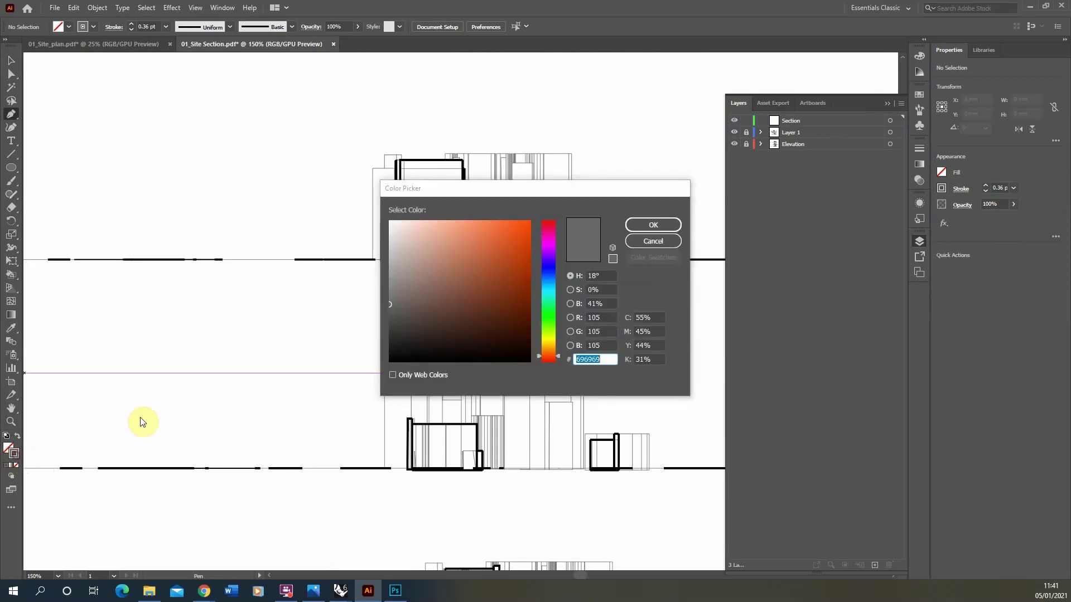
left_click(552, 221)
left_click(494, 231)
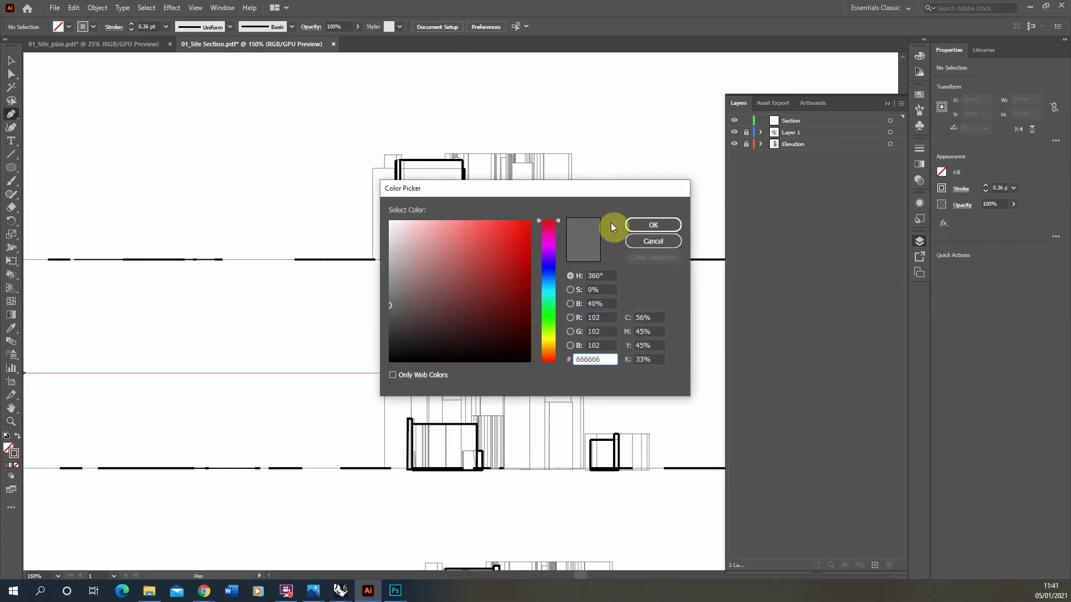
left_click_drag(527, 222, 534, 217)
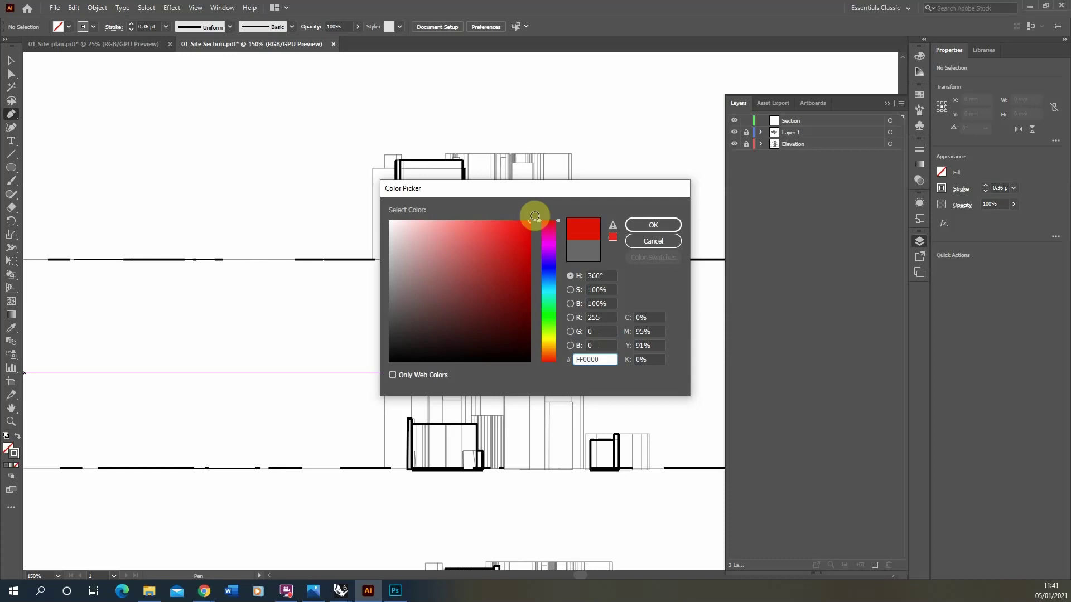
left_click(636, 225)
left_click(166, 27)
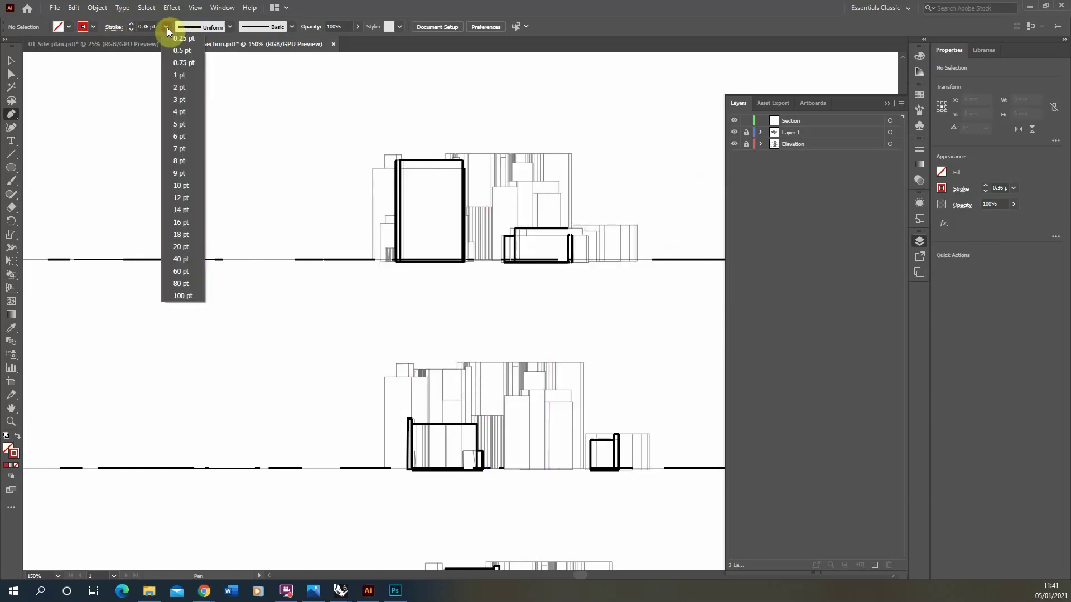
left_click(179, 75)
Start tracing the topmost section's cut line along the ground up to the base of the tall building's left wall.
scroll(384, 232, "up", 2, "alt")
scroll(300, 277, "down", 2, "alt")
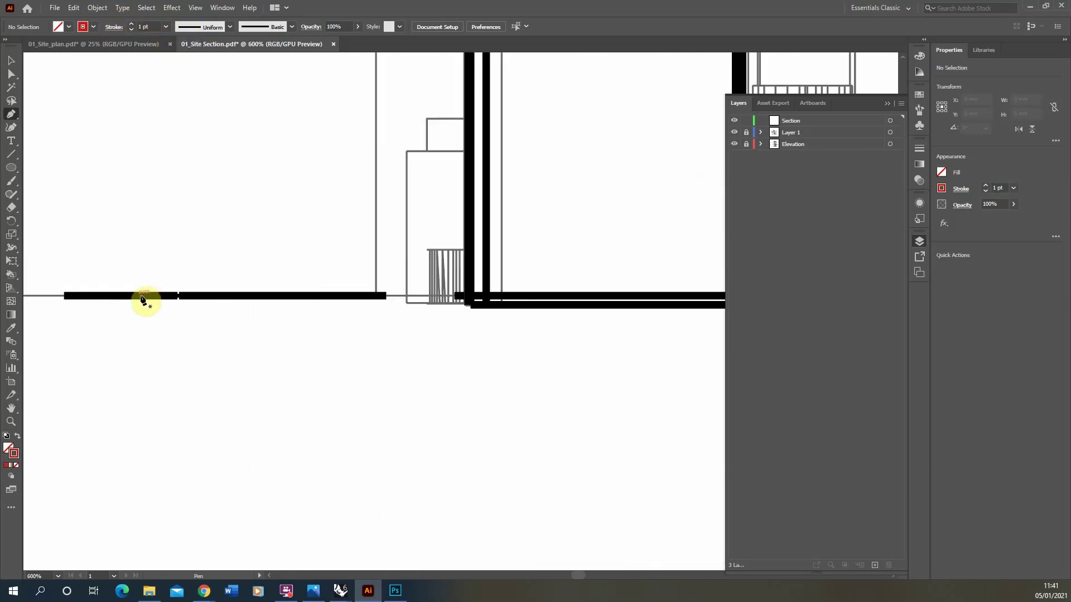
scroll(335, 307, "down", 3, "alt")
scroll(368, 312, "up", 5, "alt")
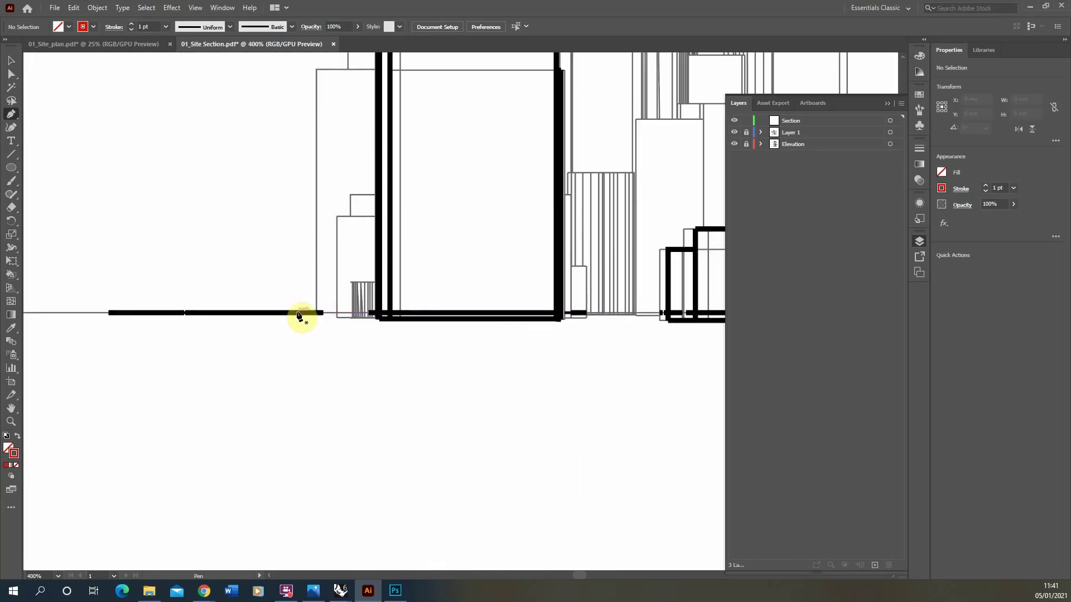
left_click(296, 314)
scroll(382, 313, "up", 3, "alt")
left_click(378, 313)
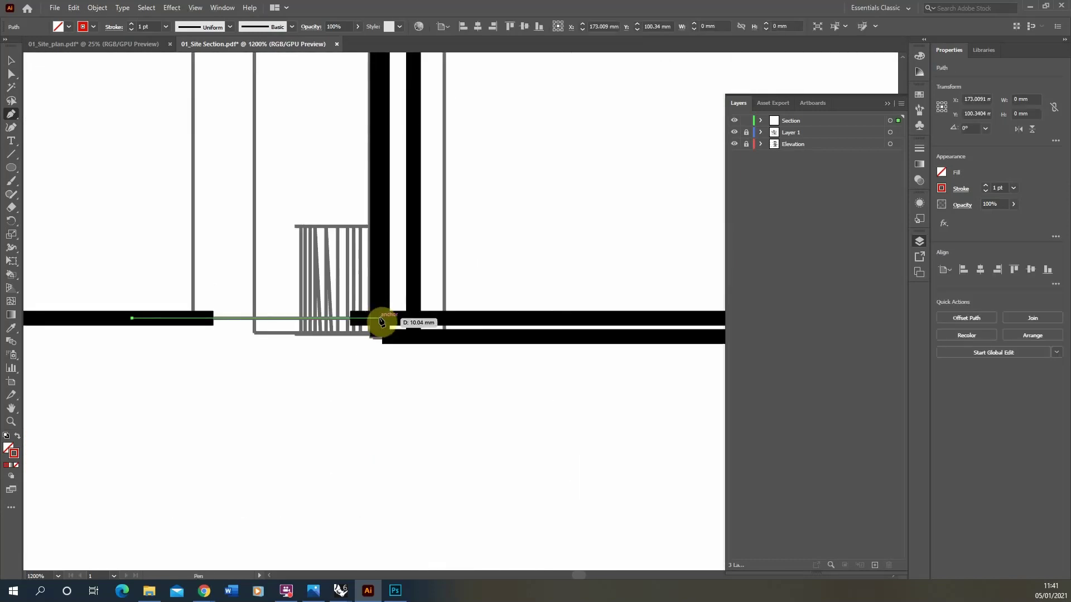
Continue the path up the tall building's left wall and over the small stepped corner to the roof's left end.
scroll(344, 378, "down", 4, "alt")
scroll(354, 208, "up", 6, "alt")
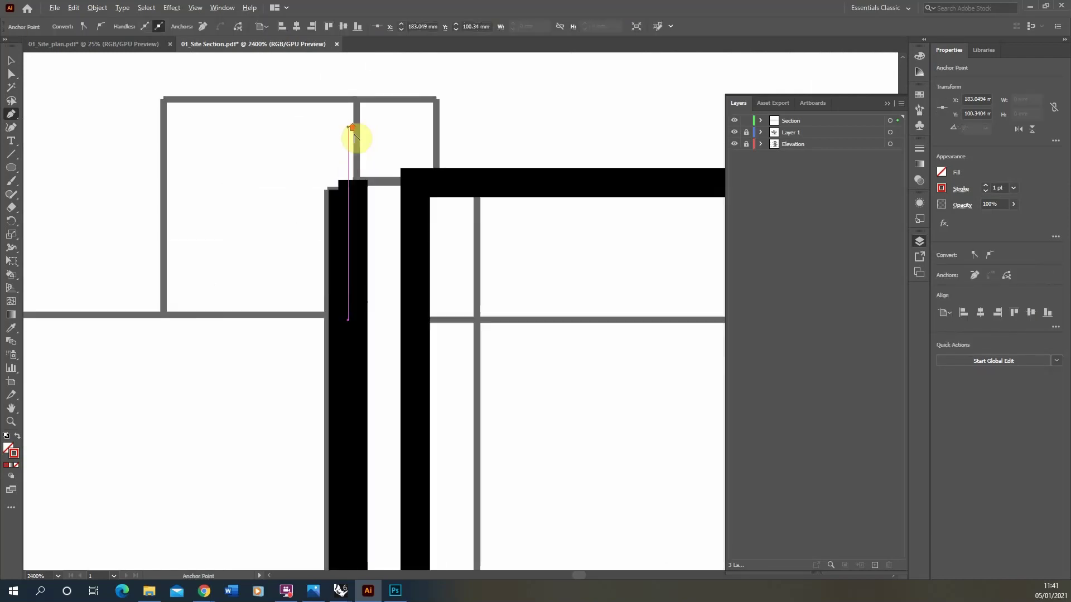
left_click(336, 191)
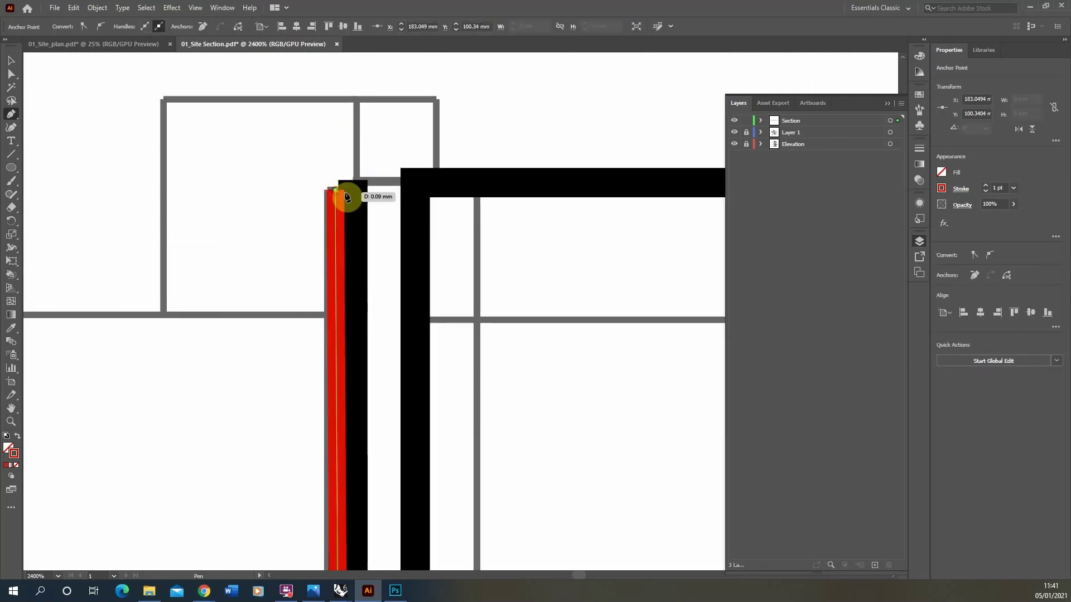
left_click(353, 190)
left_click(353, 180)
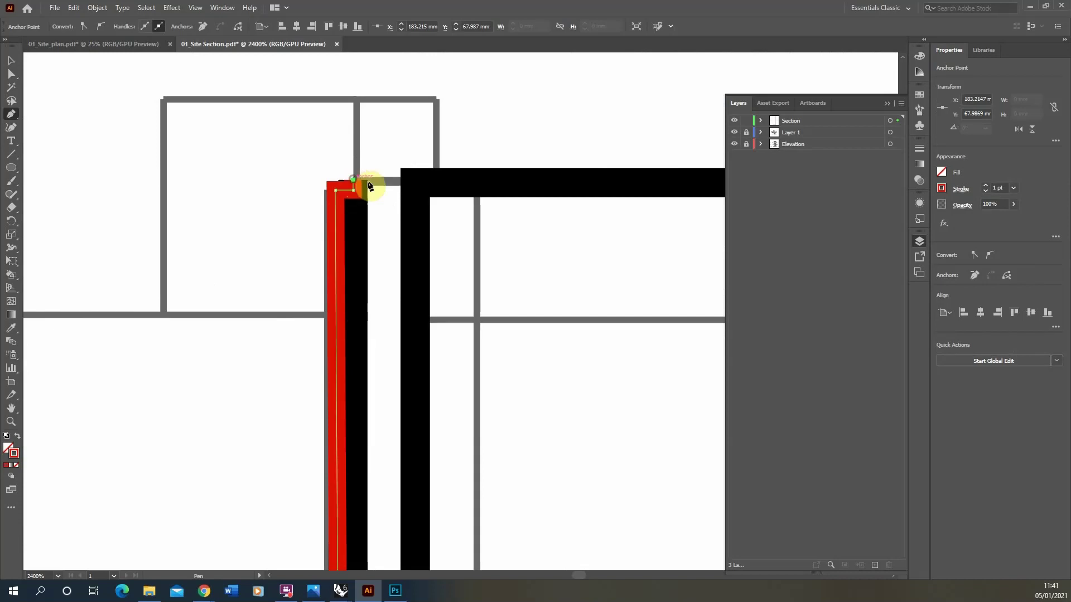
left_click(415, 182)
Trace the tall building's roof, its stepped right corner and its right wall down to ground level.
scroll(249, 175, "down", 3, "alt")
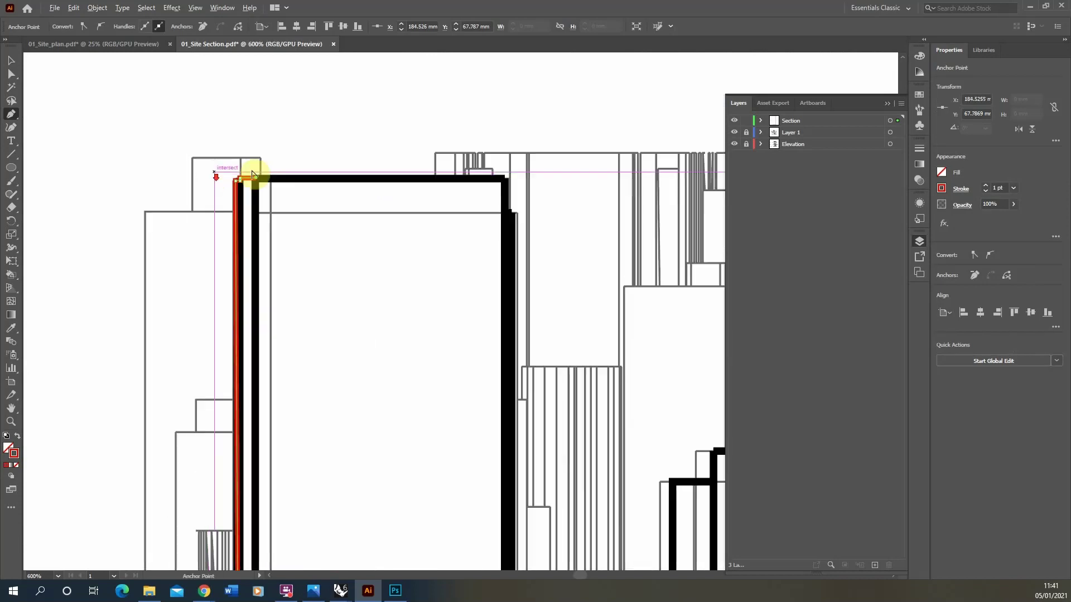
scroll(507, 182, "up", 2, "alt")
left_click(503, 184)
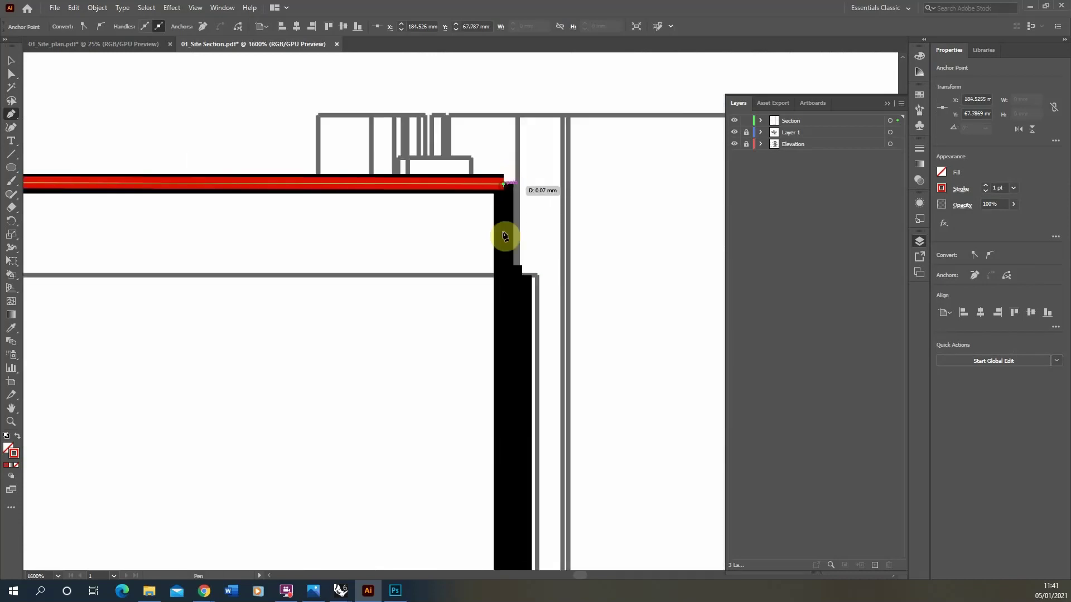
left_click(508, 280)
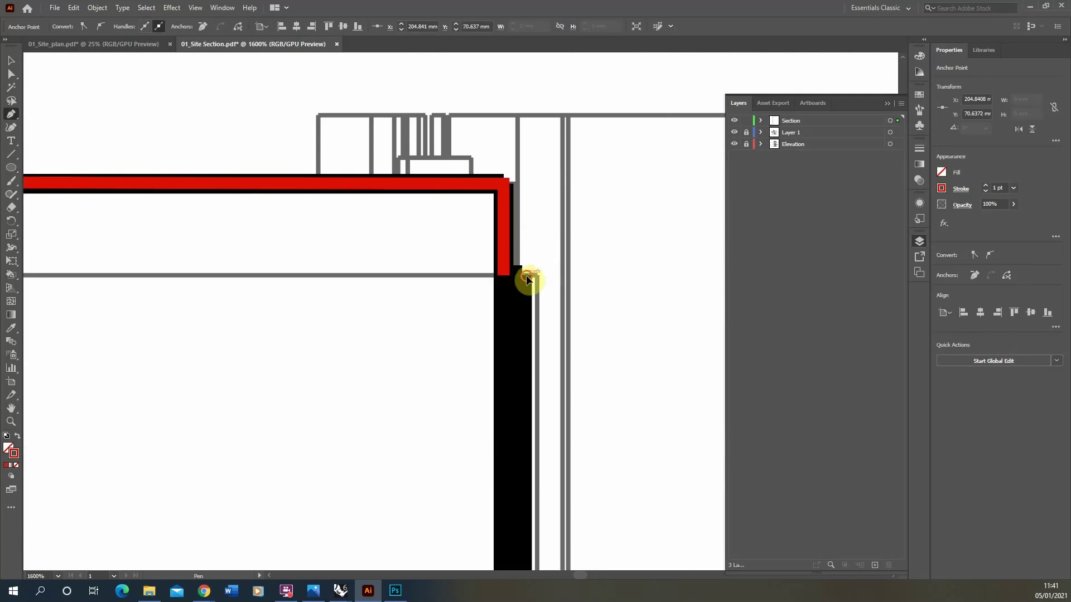
scroll(527, 234, "down", 3, "alt")
scroll(537, 291, "down", 2, "alt")
scroll(530, 353, "up", 3, "alt")
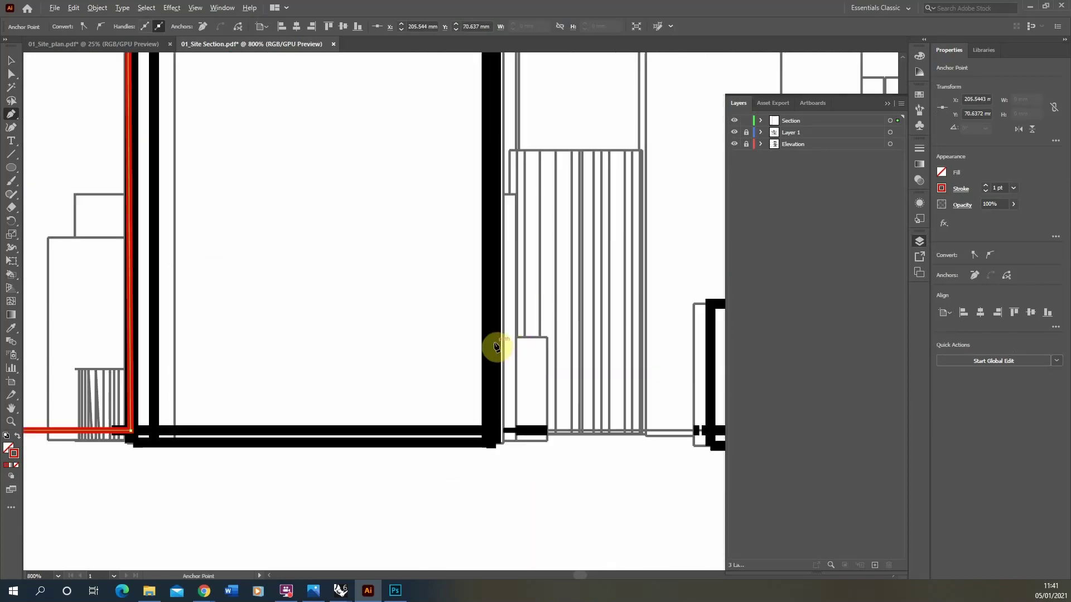
left_click(493, 432)
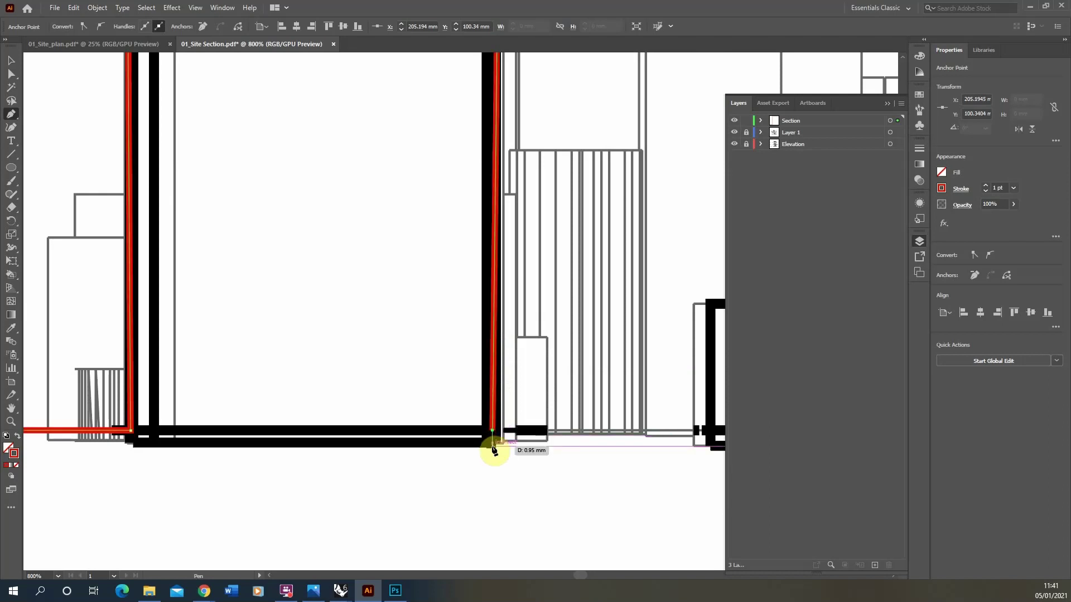
Continue the path along the ground between the two buildings to the base of the low building's left wall.
left_click(547, 432)
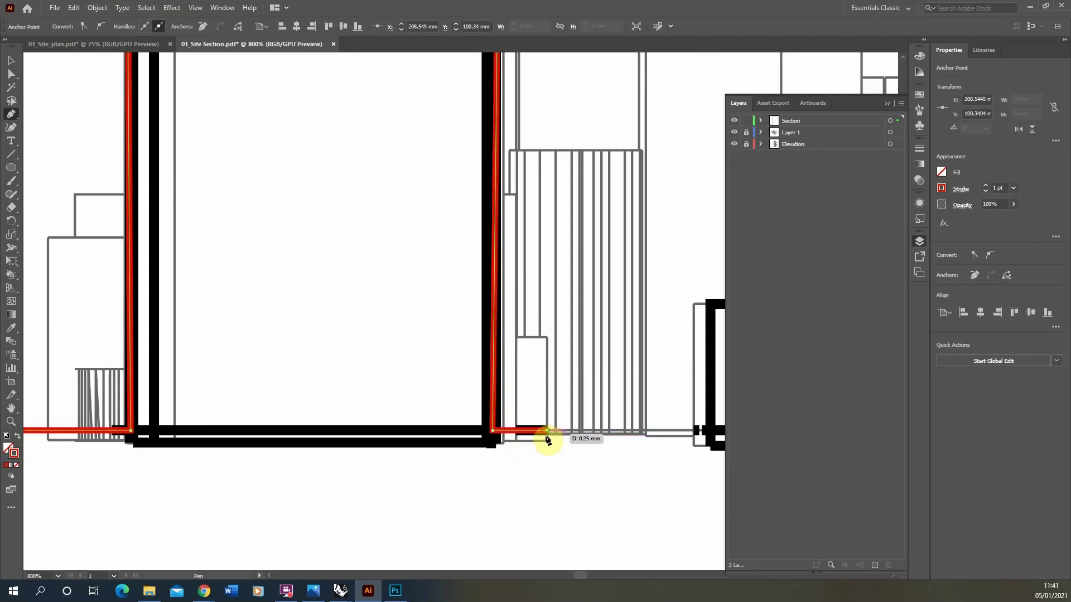
left_click(695, 440)
left_click(711, 434)
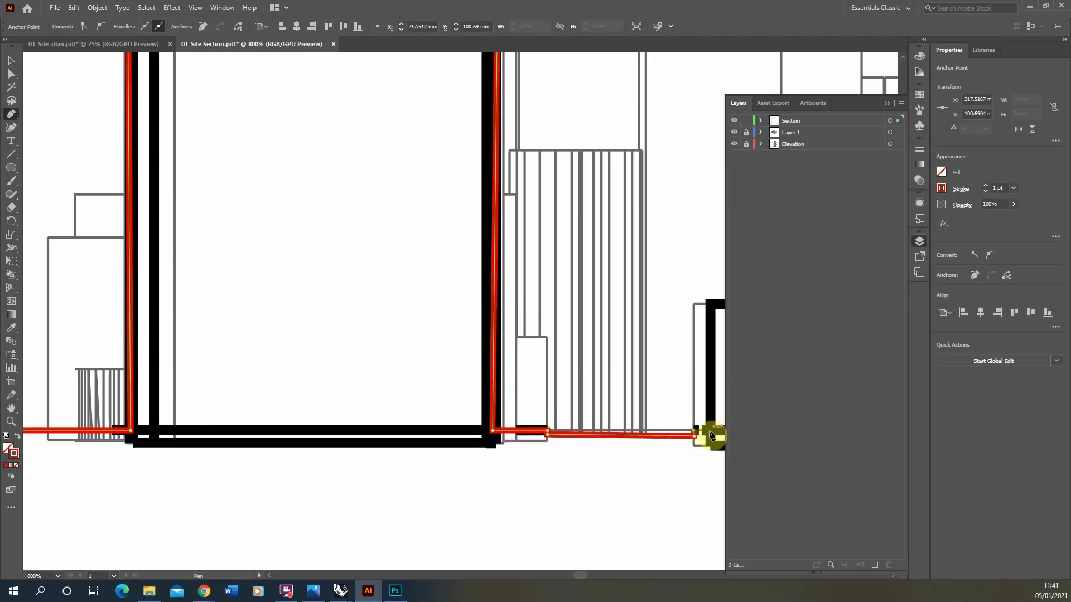
Trace the low building's left wall, the step in its outline and its roof to the right end.
scroll(478, 390, "down", 4, "alt")
scroll(473, 361, "up", 4, "alt")
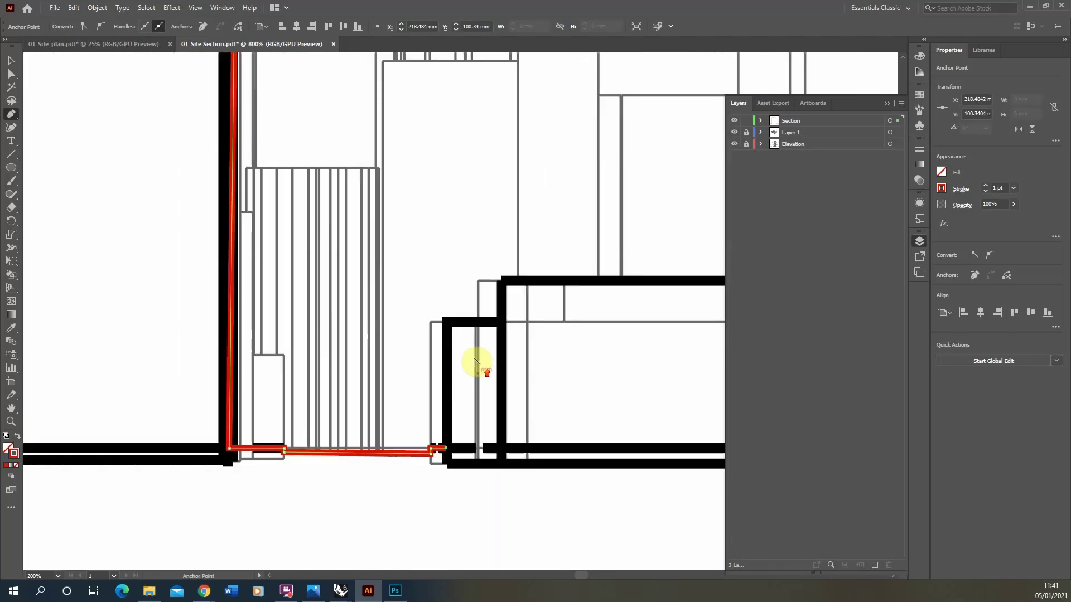
left_click(447, 323)
left_click(501, 322)
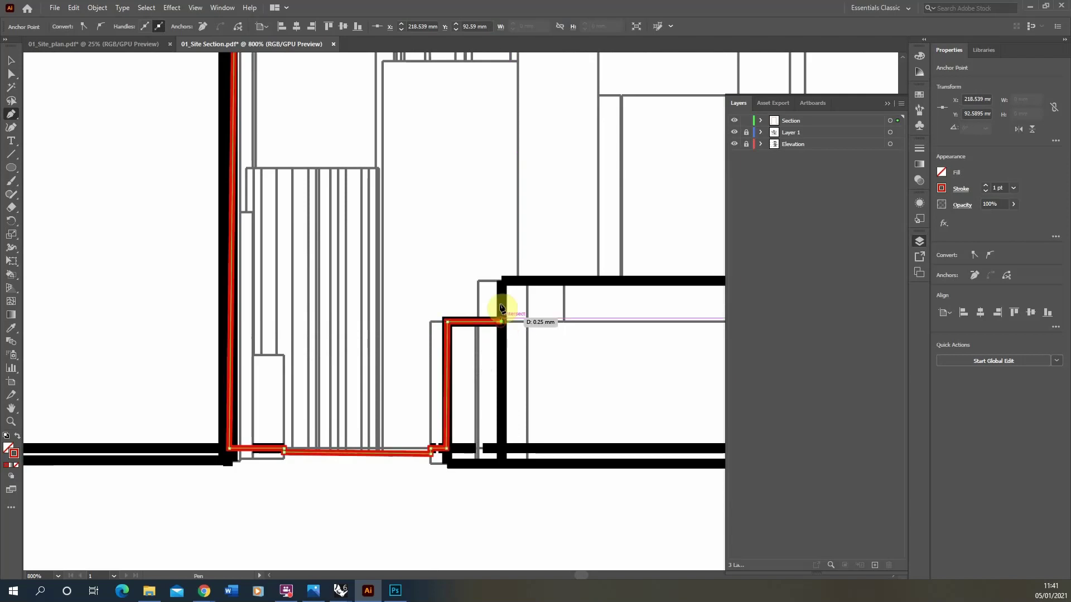
left_click(502, 282)
scroll(280, 286, "down", 4, "alt")
scroll(444, 289, "up", 4, "alt")
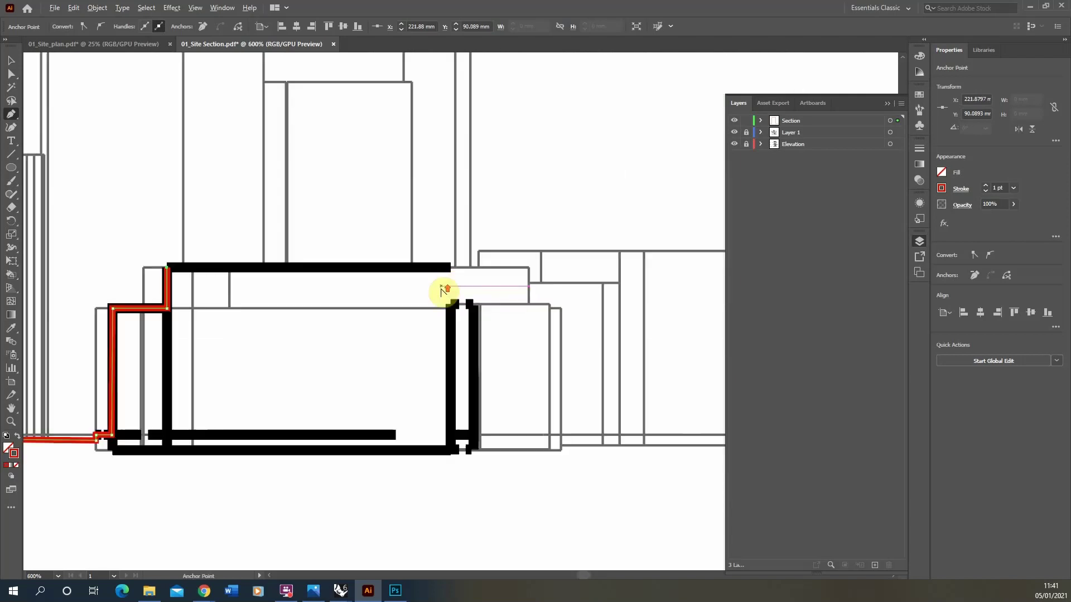
left_click(451, 268)
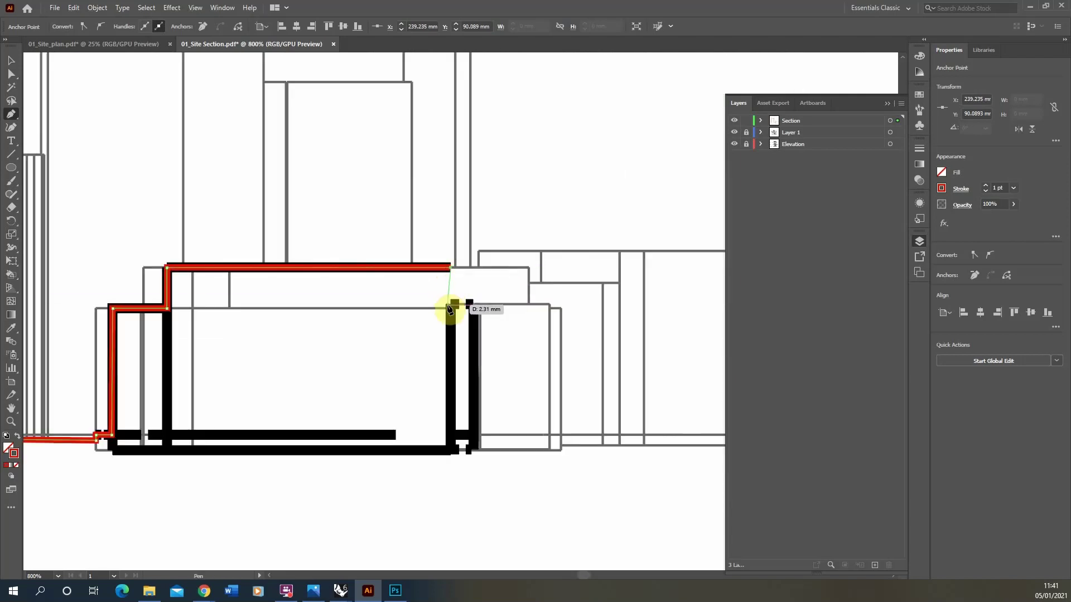
Trace the stepped right edge of the low building down to its base.
left_click(452, 305)
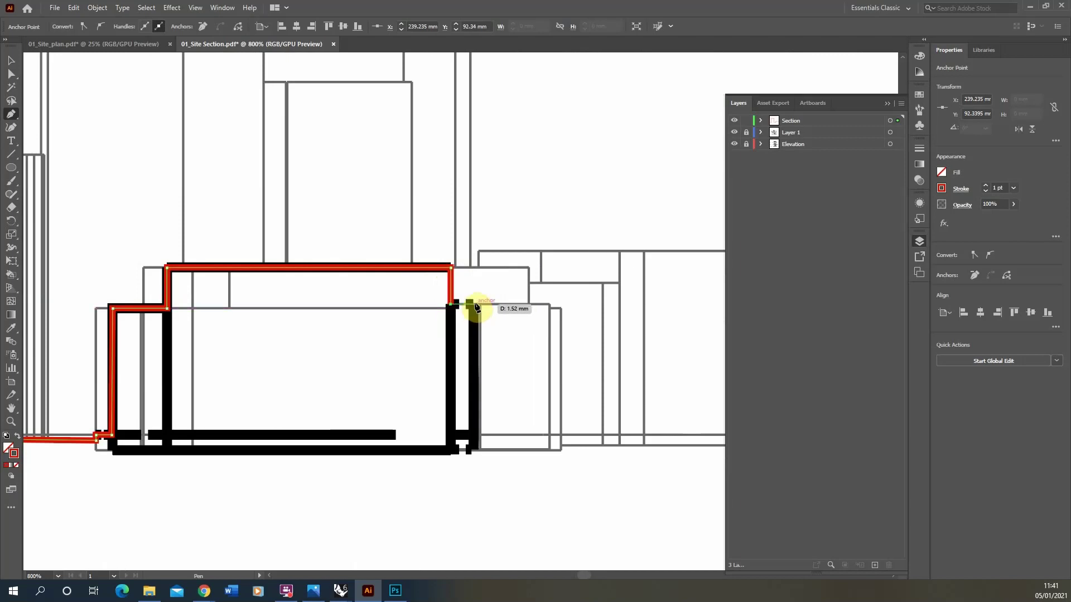
left_click(475, 304)
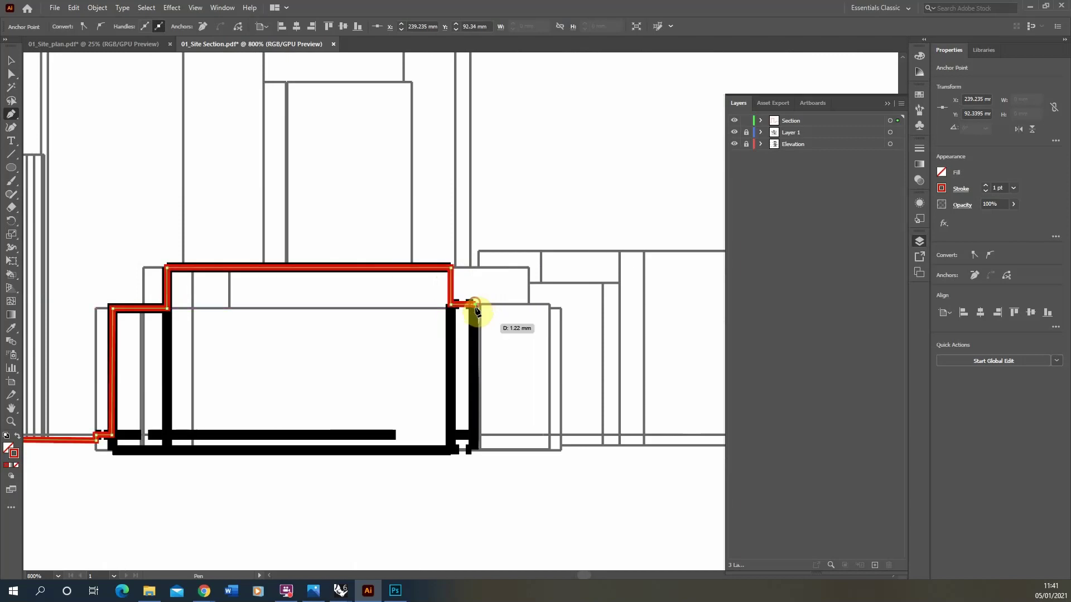
left_click(476, 447)
Extend the path along the ground to the thick ground line on the right, then end and deselect it.
scroll(476, 447, "down", 3, "alt")
scroll(521, 446, "up", 2, "alt")
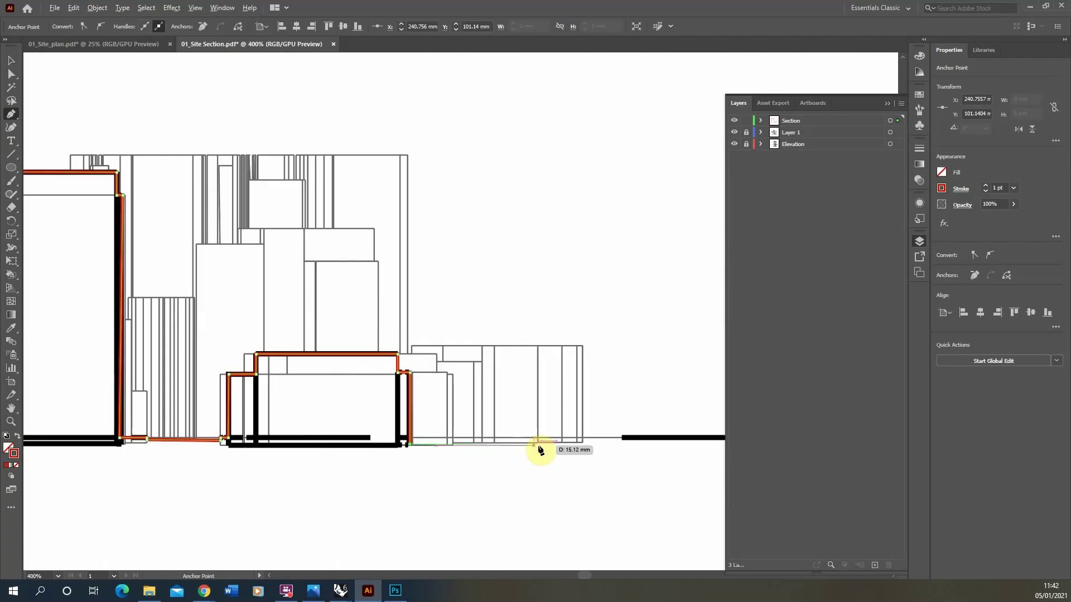
left_click(582, 443)
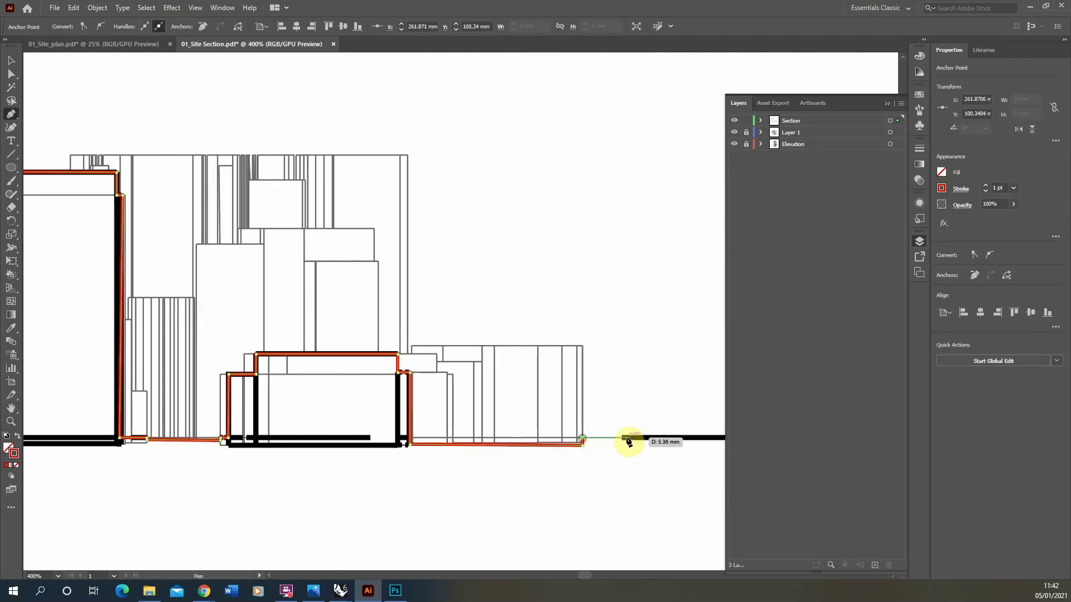
scroll(630, 442, "down", 5, "alt")
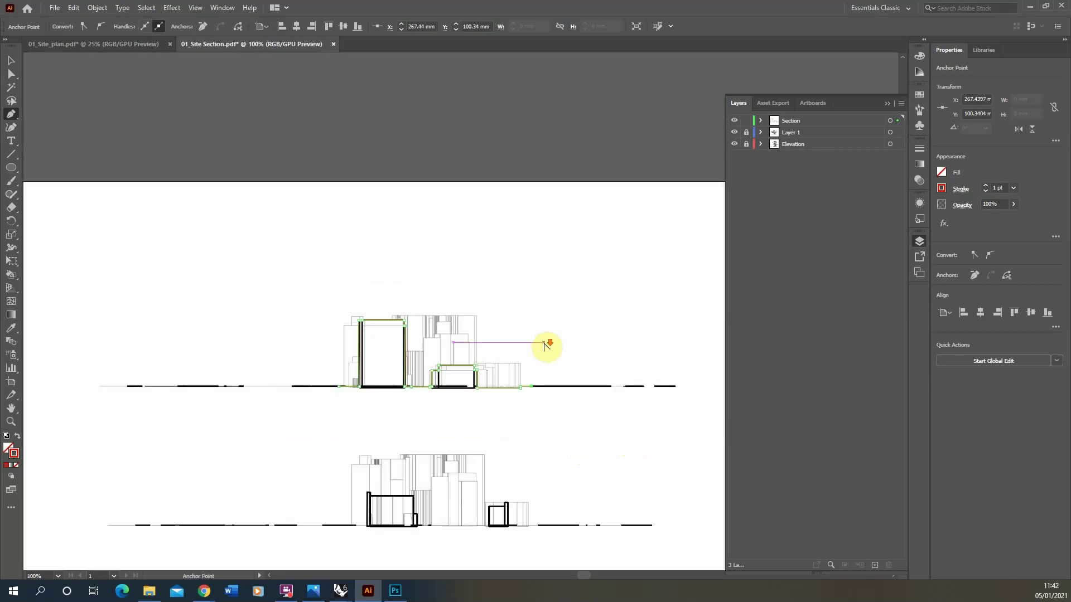
left_click(11, 60)
left_click(139, 215)
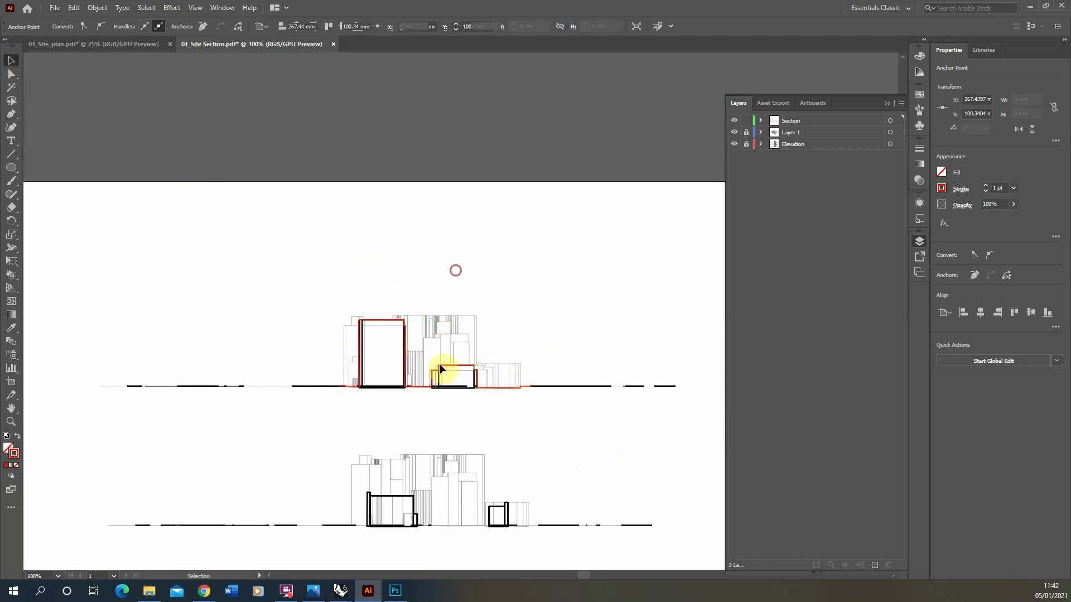
Hide Layer 1, leaving the Section and Elevation layers shown.
scroll(439, 363, "up", 3, "alt")
scroll(412, 323, "down", 3, "alt")
scroll(467, 320, "down", 2)
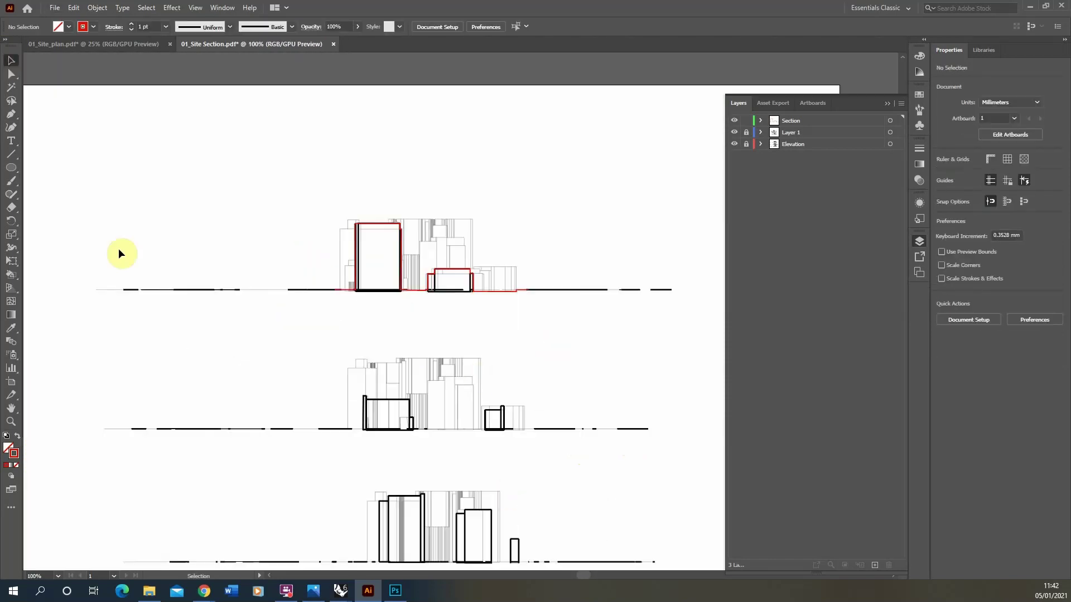
scroll(374, 312, "down", 2)
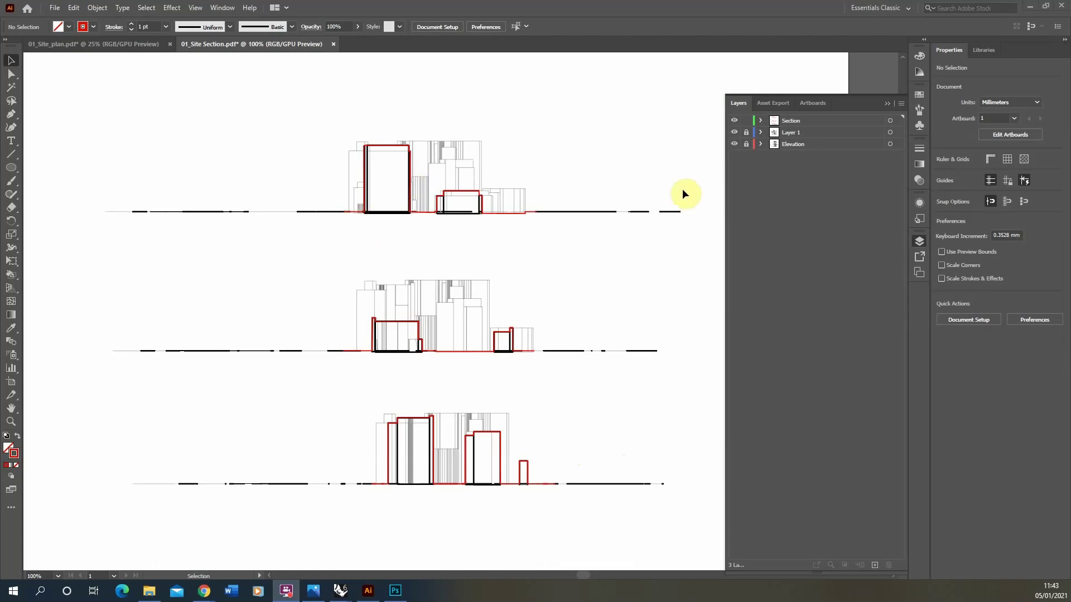
left_click(735, 132)
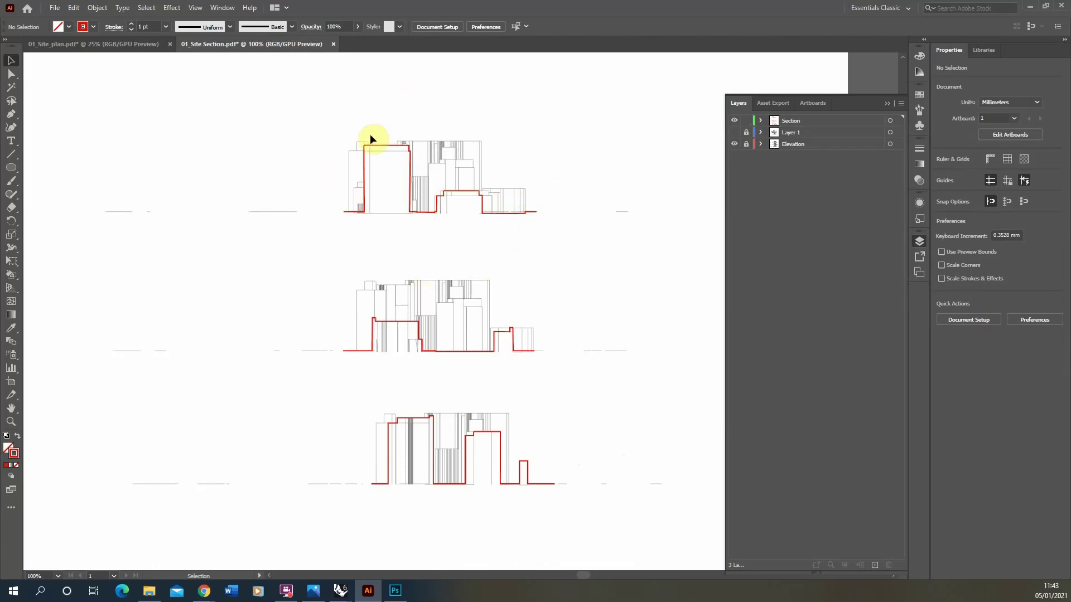
scroll(387, 207, "up", 3, "alt")
scroll(652, 163, "down", 1, "alt")
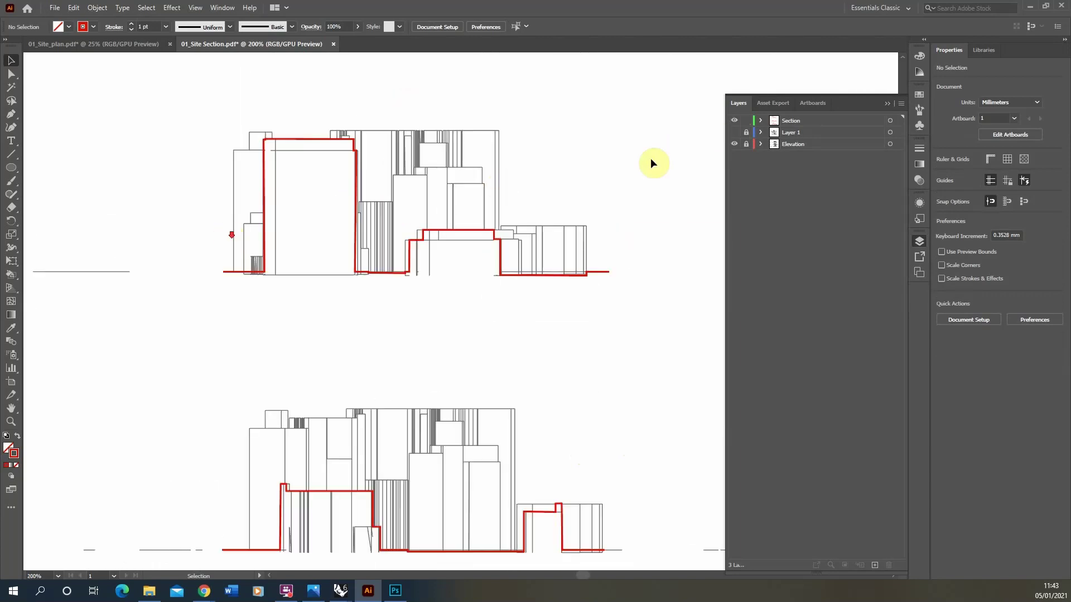
Extend the upper section's cut line with the Pen tool into a closed outline with a ground block about 12 mm deep.
left_click(9, 114)
scroll(223, 273, "up", 2, "alt")
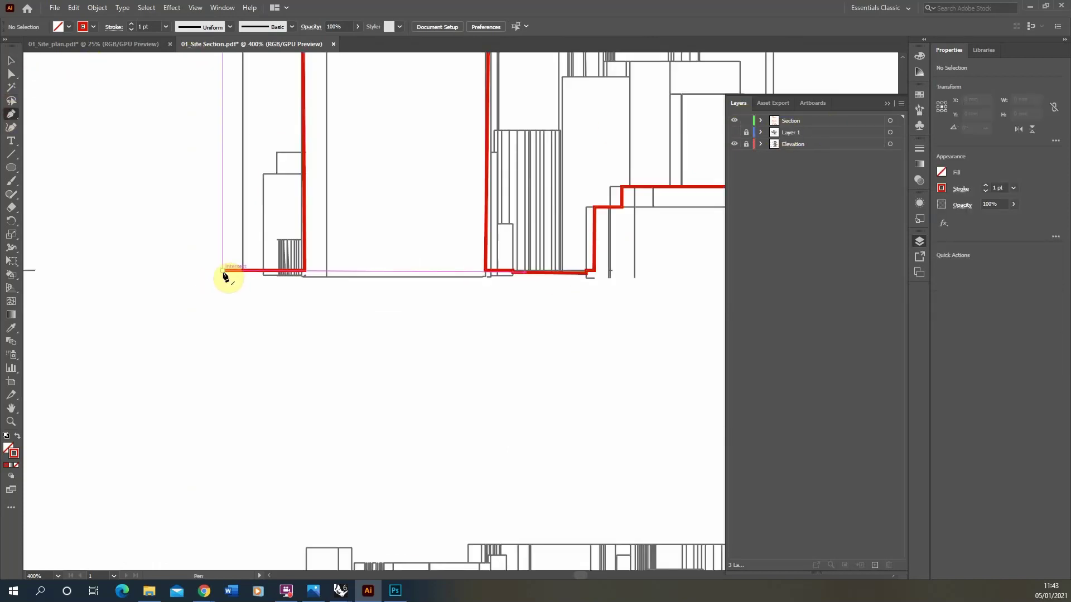
left_click(223, 271)
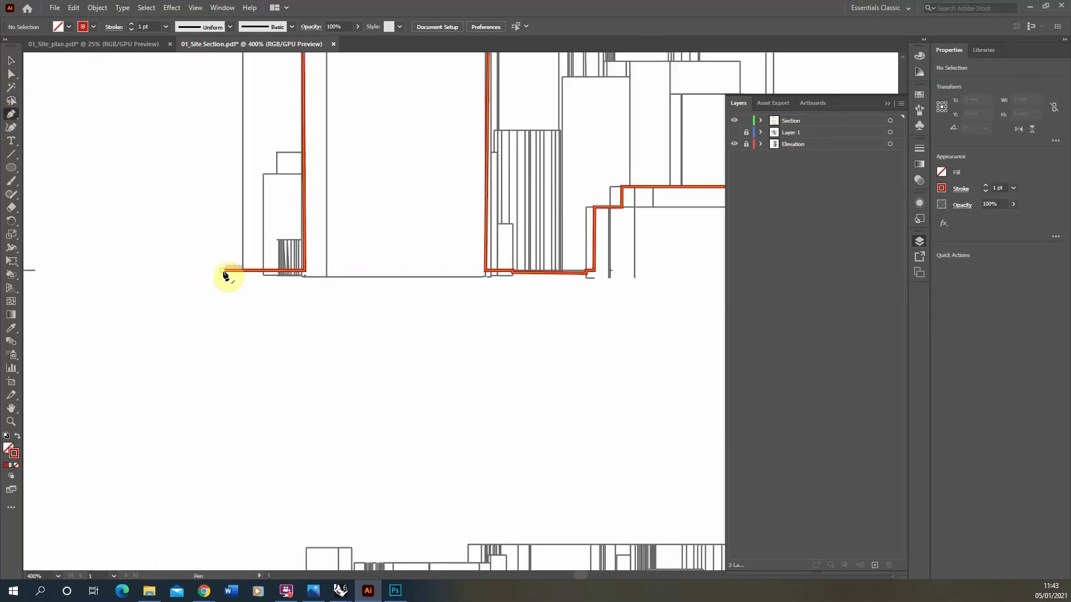
left_click(223, 366)
scroll(195, 371, "down", 2, "alt")
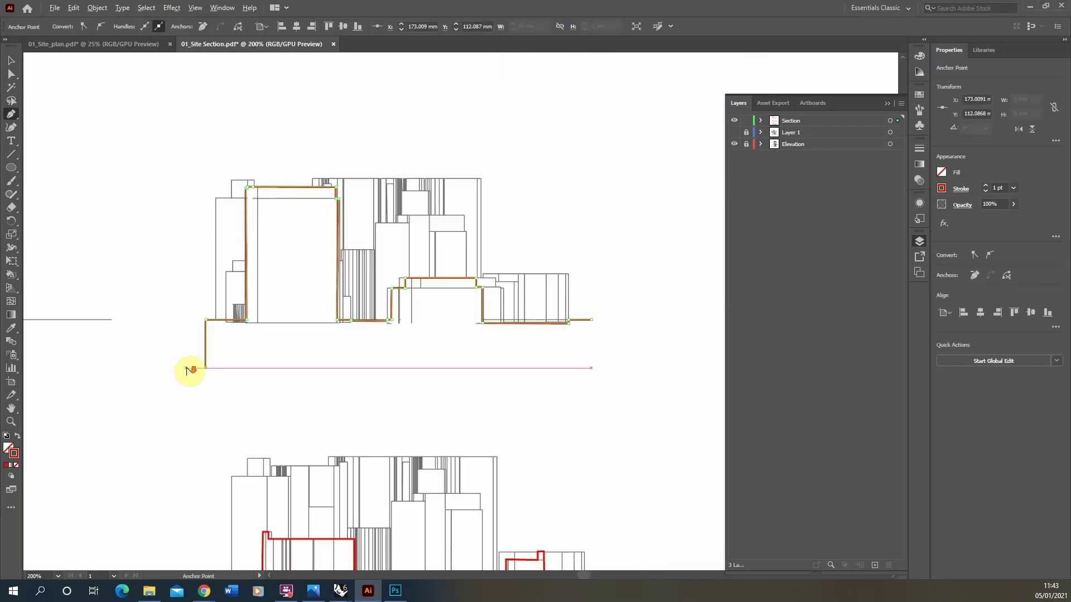
left_click(592, 367)
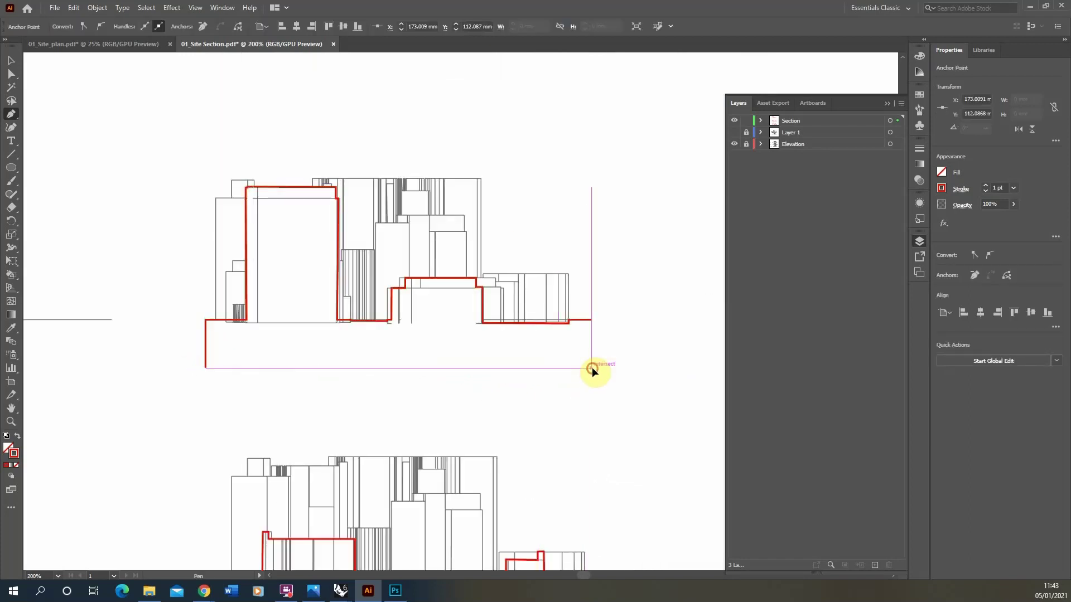
left_click(591, 320)
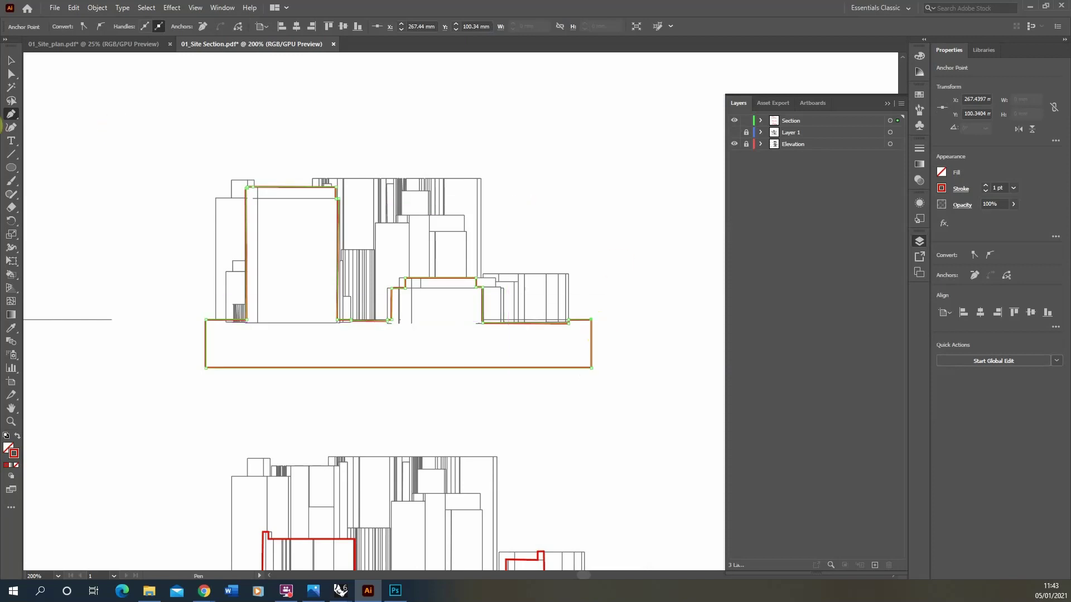
Fill the closed upper section outline with white and deselect it.
left_click(11, 60)
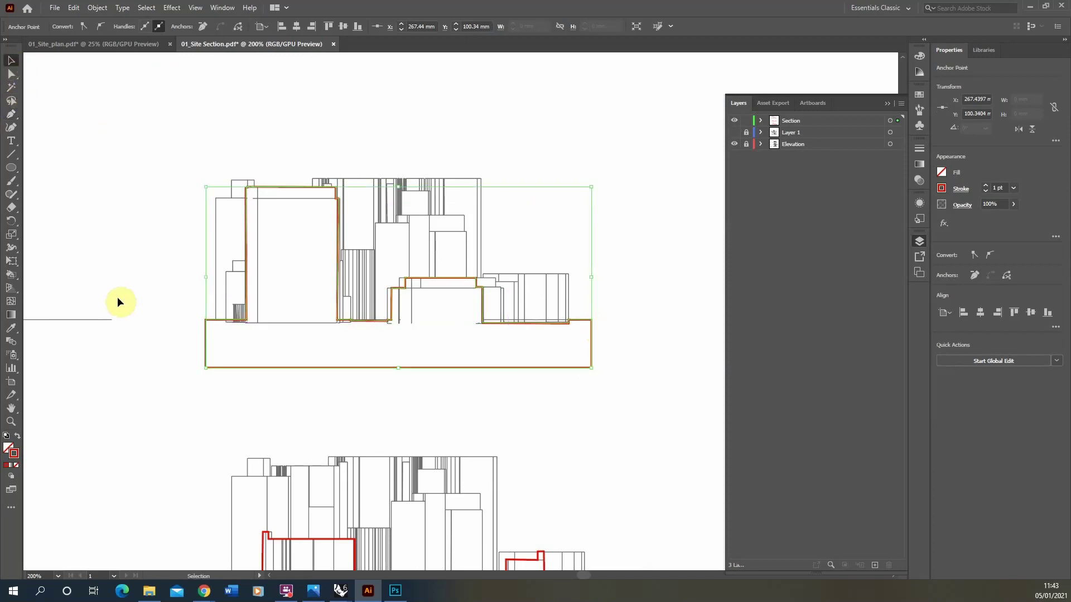
left_click(14, 446)
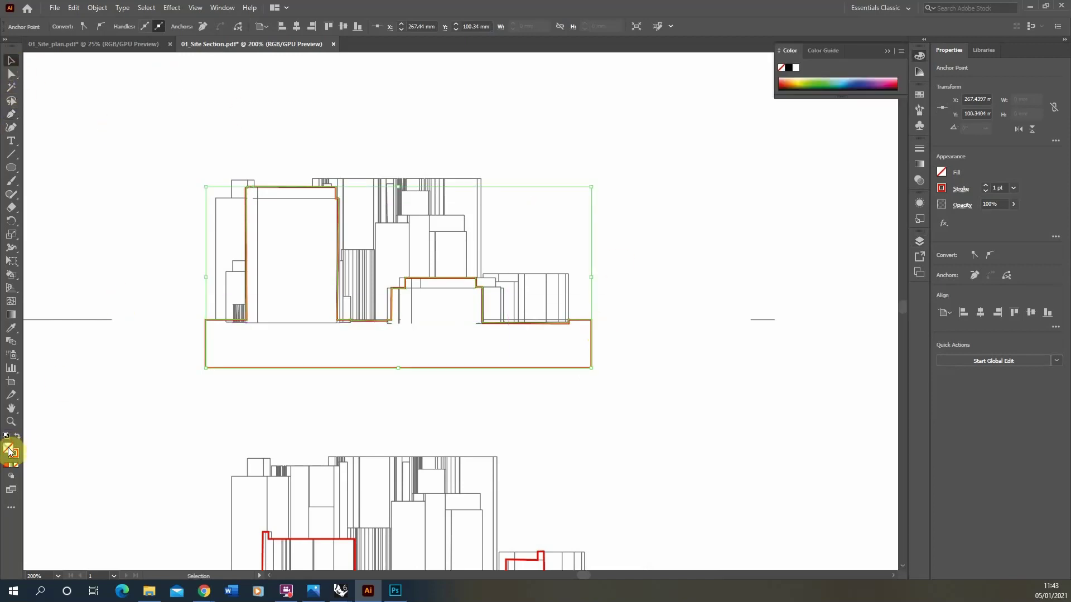
left_click(796, 69)
left_click(575, 216)
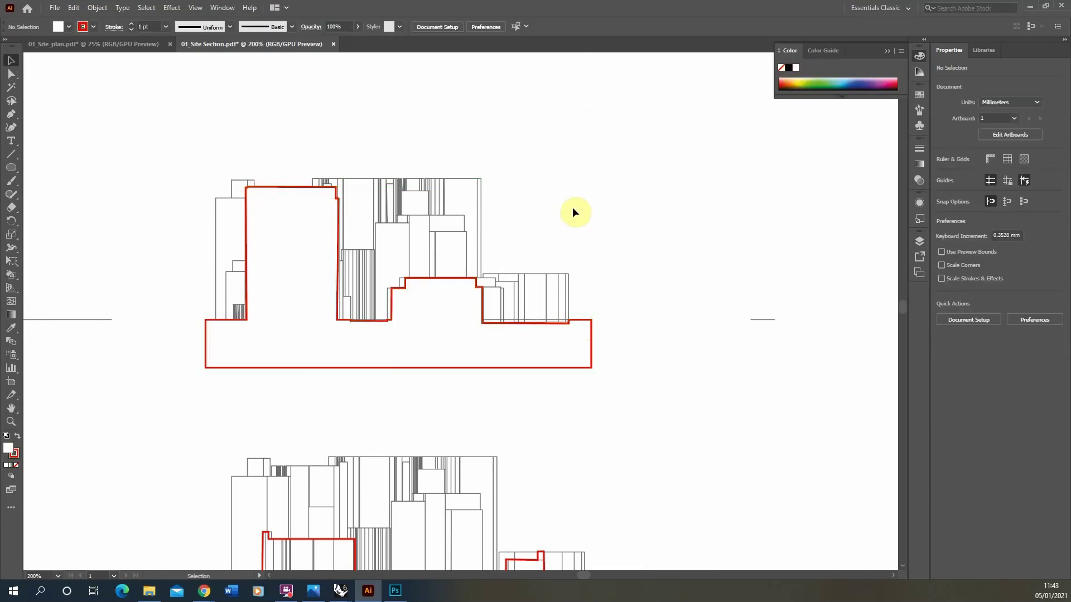
scroll(377, 291, "up", 5, "alt")
scroll(526, 289, "down", 3, "alt")
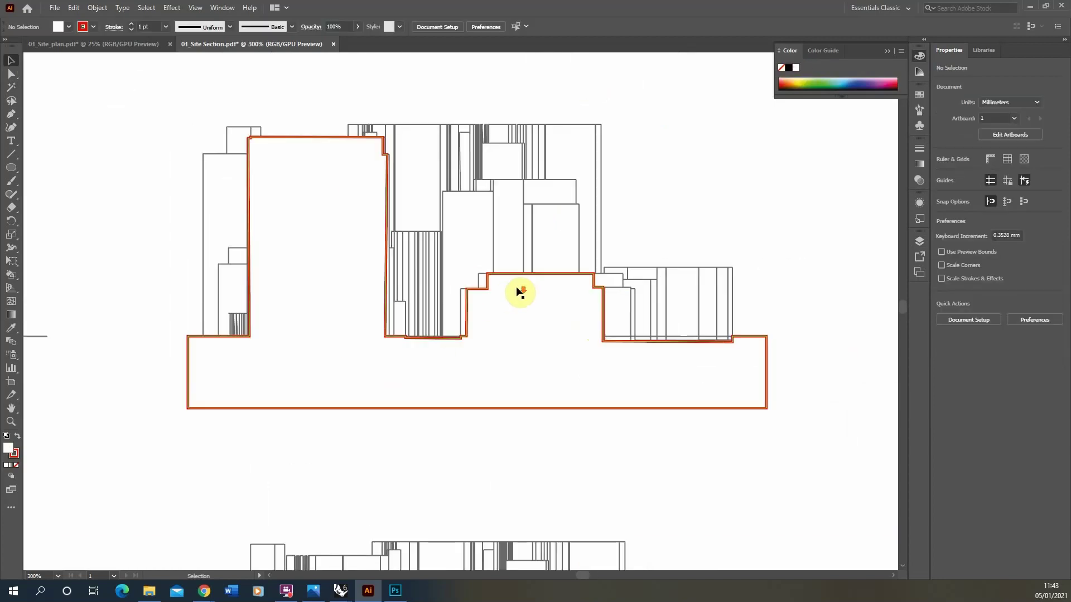
scroll(519, 292, "down", 4, "alt")
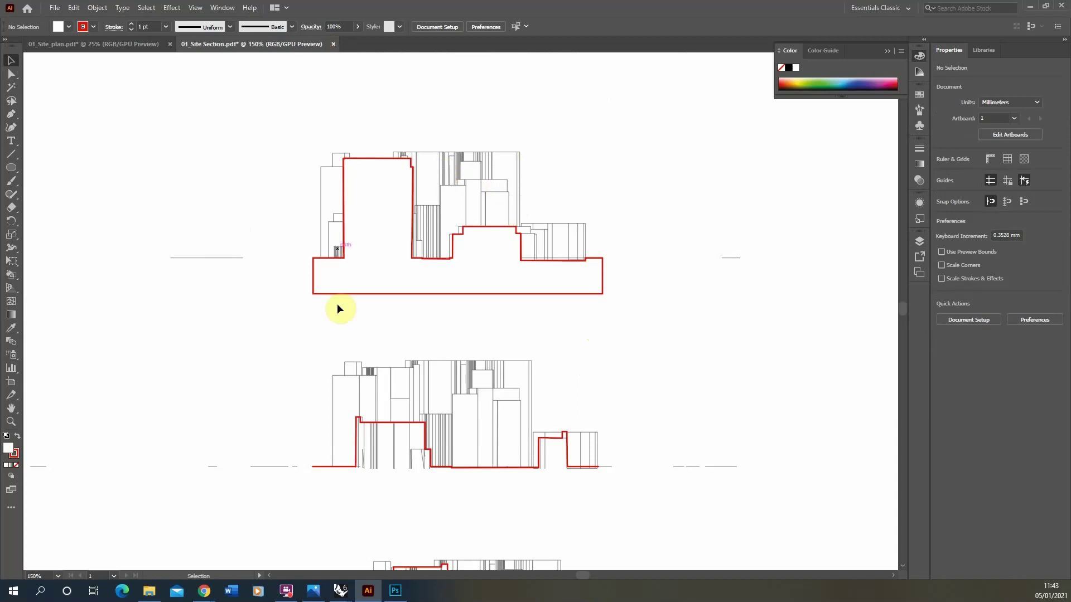
Close the middle section's cut line with the Pen tool, adding a rectangular ground block below the ground line.
scroll(308, 142, "down", 1)
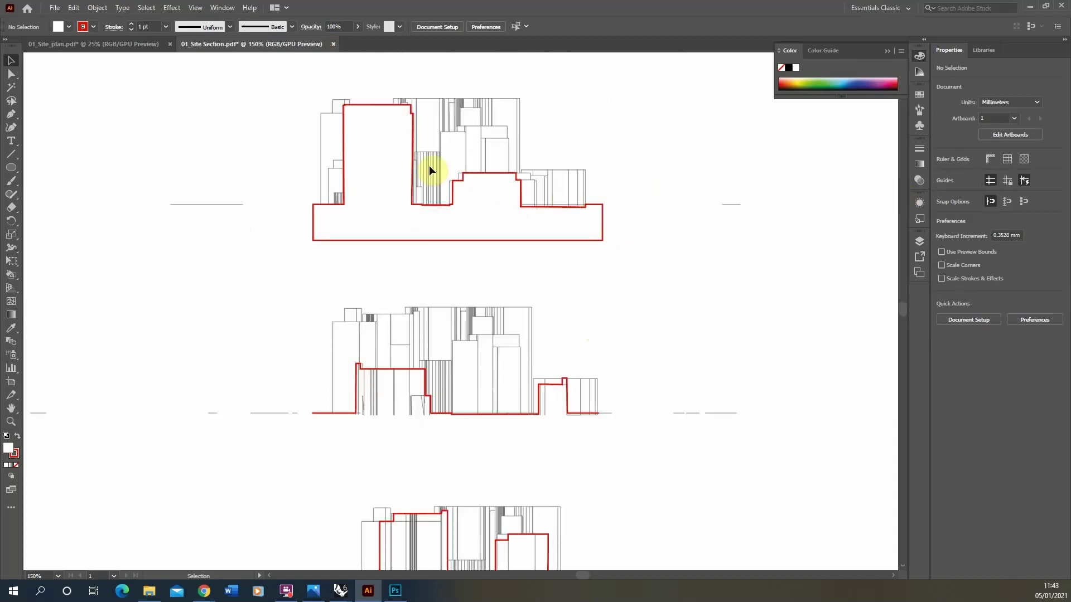
scroll(503, 337, "down", 2, "alt")
scroll(503, 337, "up", 3, "alt")
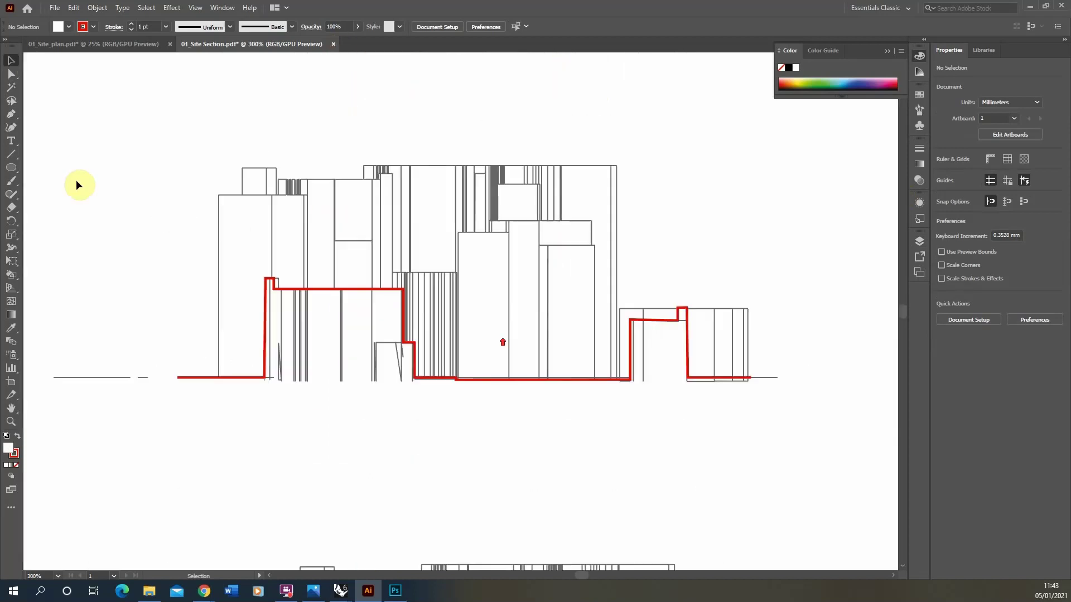
left_click(11, 113)
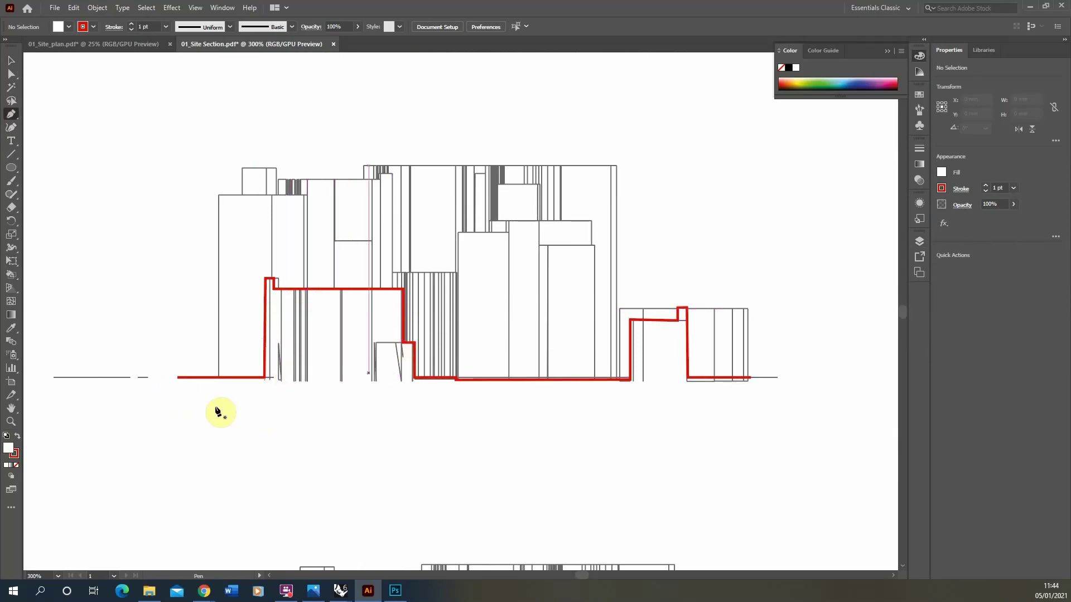
left_click(178, 379)
left_click(177, 417)
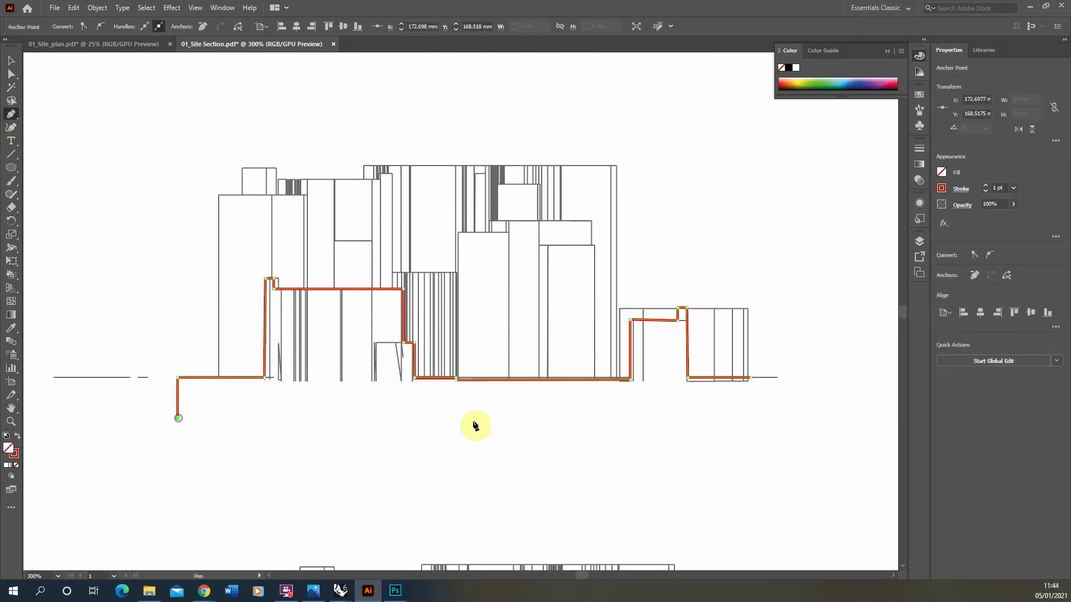
left_click(752, 418)
left_click(751, 378)
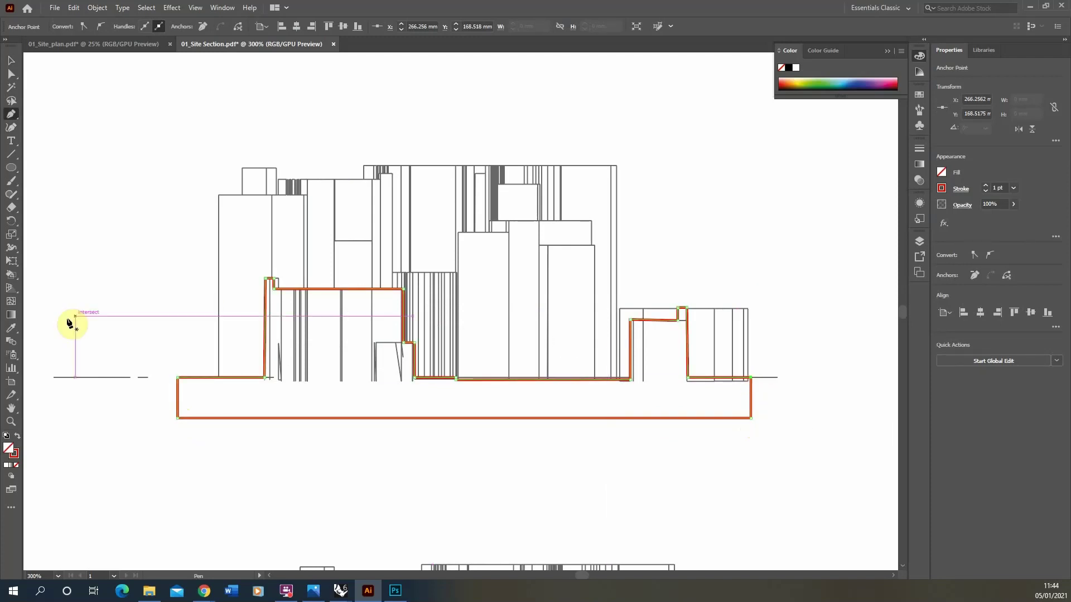
Fill the closed middle section outline with white and deselect it.
left_click(6, 465)
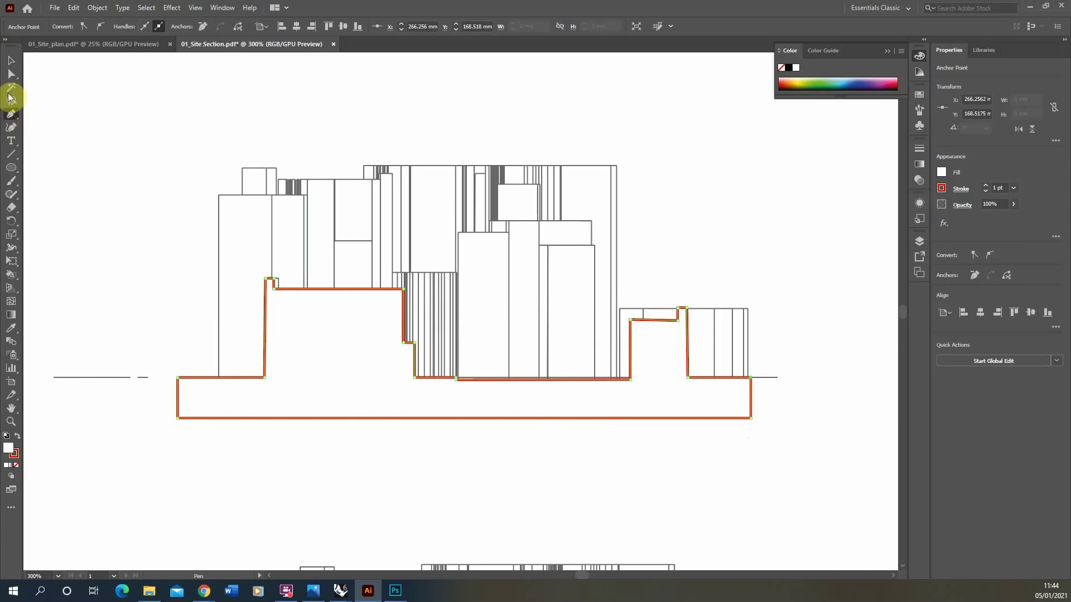
left_click(12, 59)
left_click(82, 133)
scroll(356, 279, "down", 3, "alt")
scroll(380, 424, "down", 1)
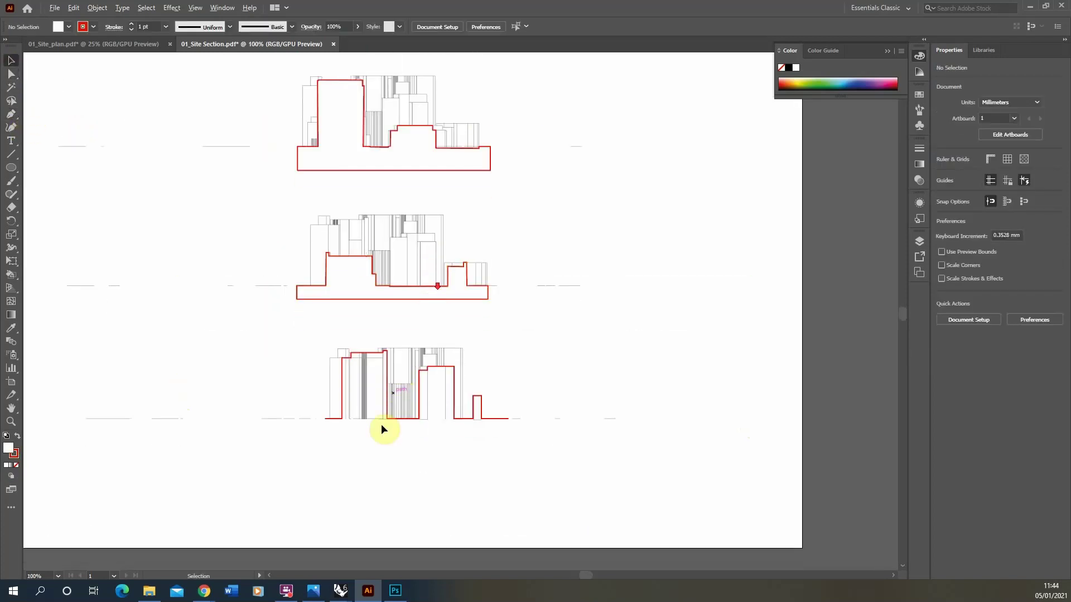
Close the lowest section's cut line with the Pen tool, adding a ground block about 7.8 mm deep.
scroll(384, 446, "up", 2, "alt")
left_click(11, 114)
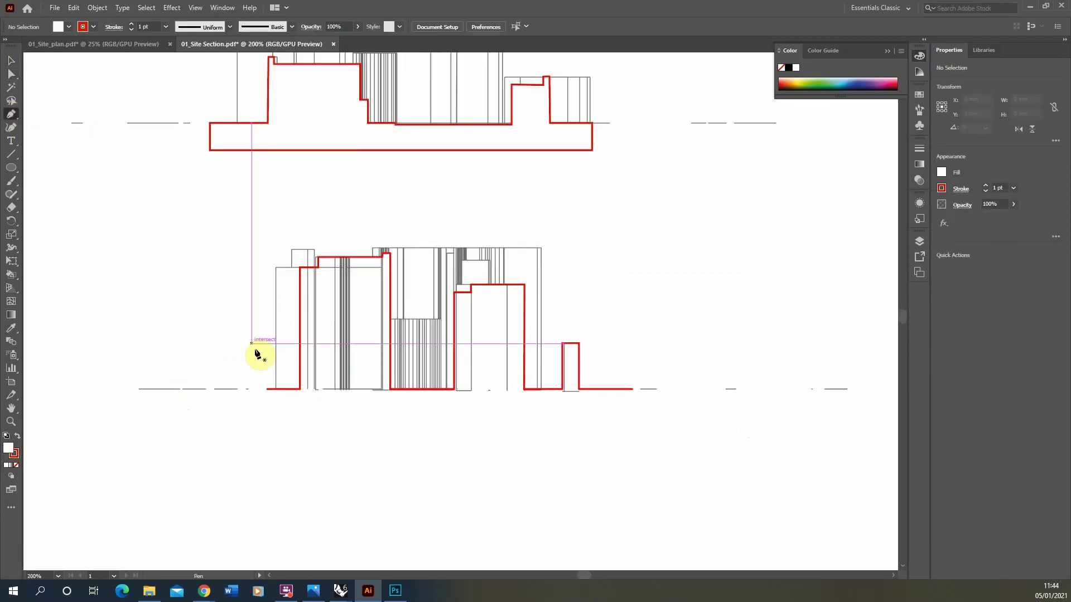
left_click(266, 389)
left_click(266, 421)
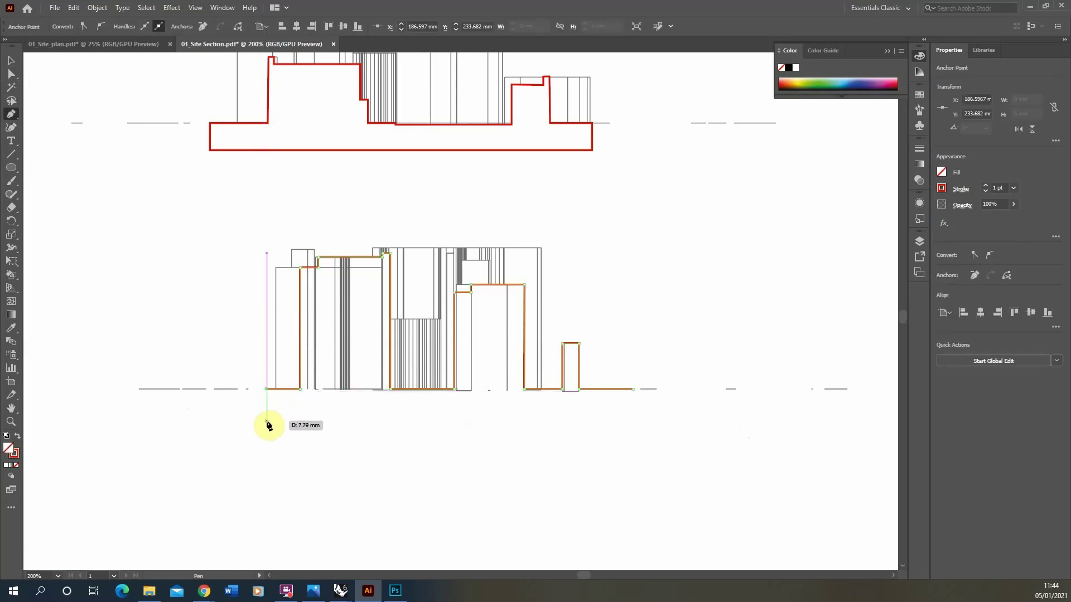
left_click(633, 423)
left_click(633, 389)
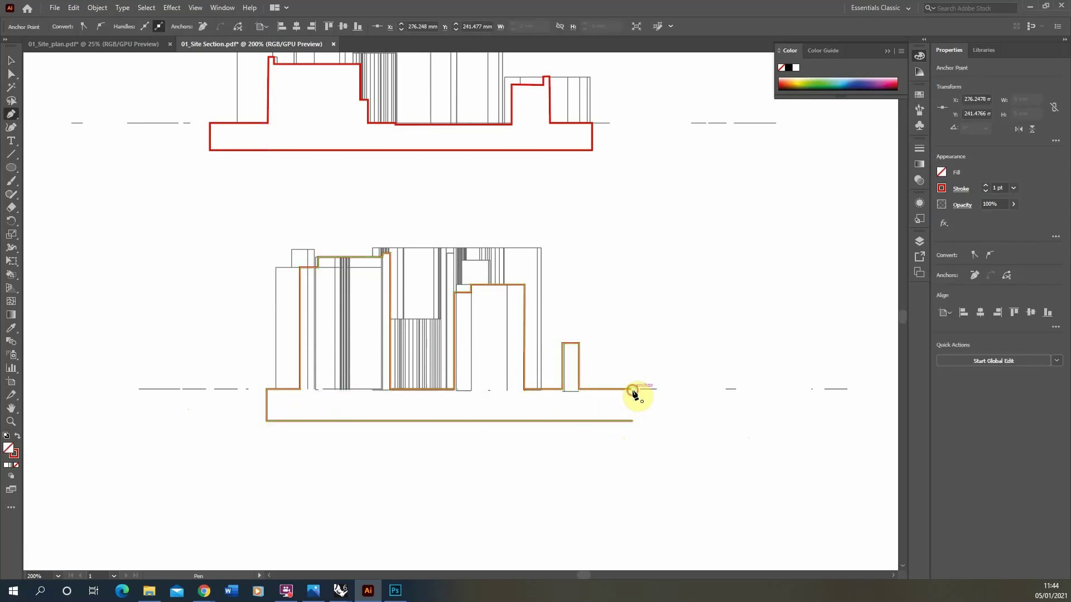
Fill the closed lowest section outline with white and deselect it.
left_click(6, 464)
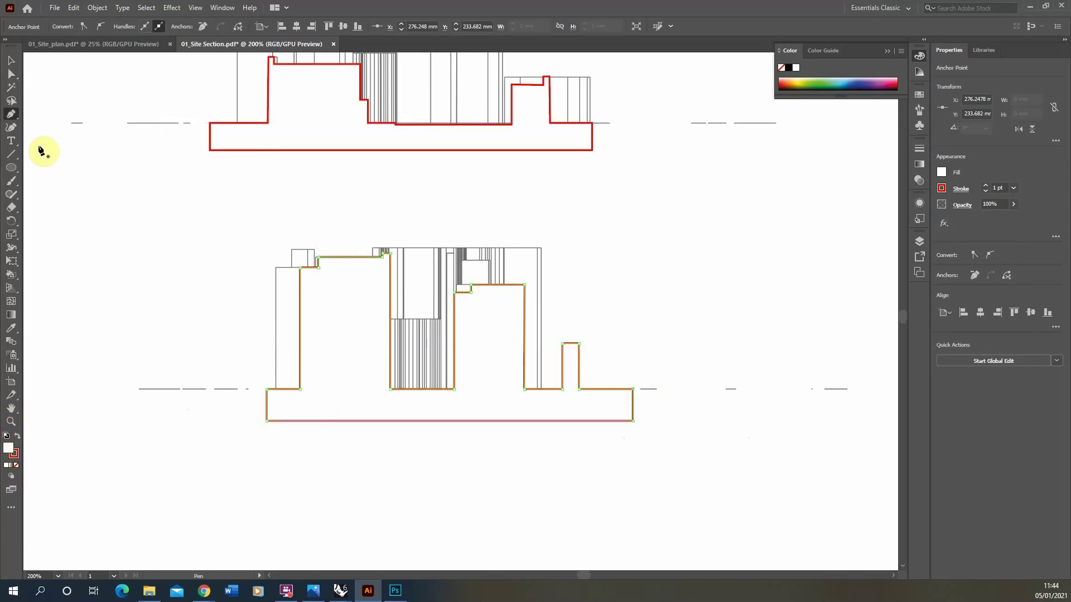
left_click(12, 61)
left_click(397, 530)
scroll(423, 488, "down", 4, "alt")
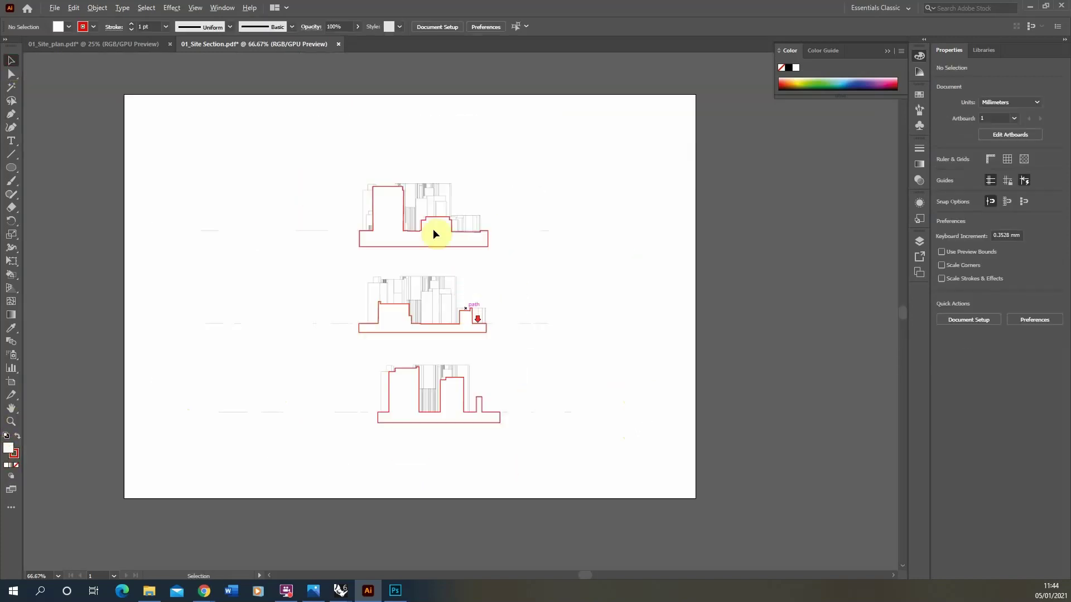
scroll(433, 228, "up", 2, "alt")
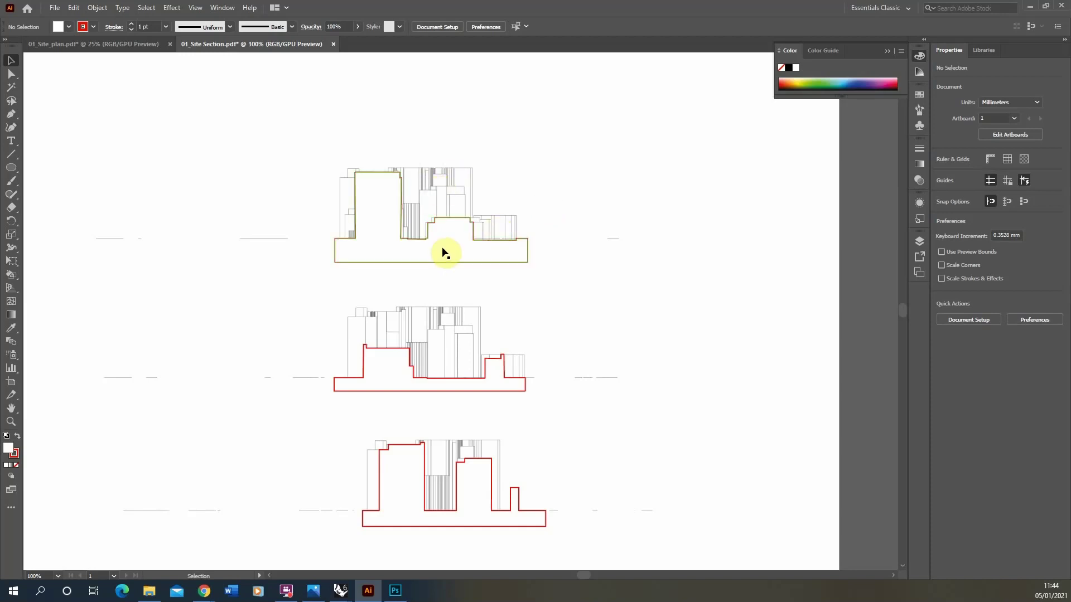
scroll(390, 235, "up", 2, "alt")
scroll(411, 173, "down", 2, "alt")
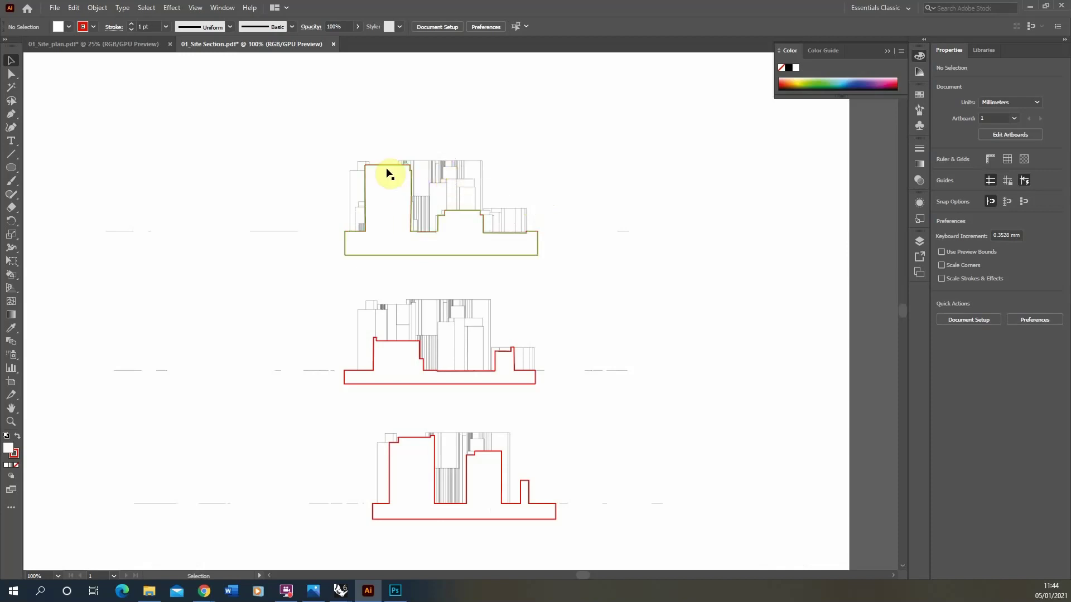
scroll(424, 199, "up", 5, "alt")
scroll(401, 216, "down", 4, "alt")
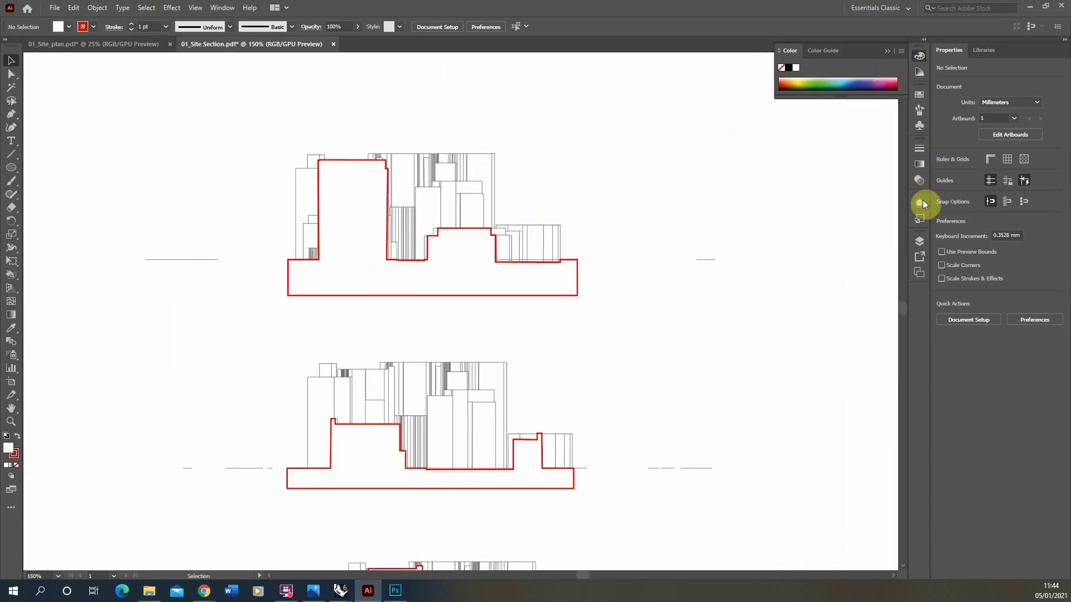
Lock the Section layer and unlock the Elevation layer.
left_click(919, 243)
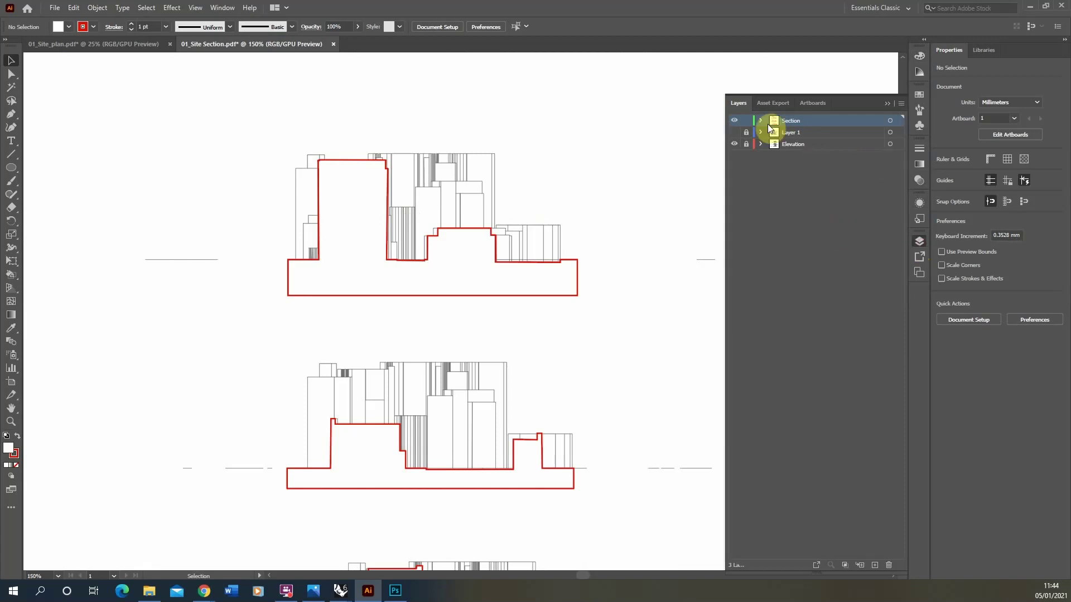
left_click(746, 120)
left_click(747, 144)
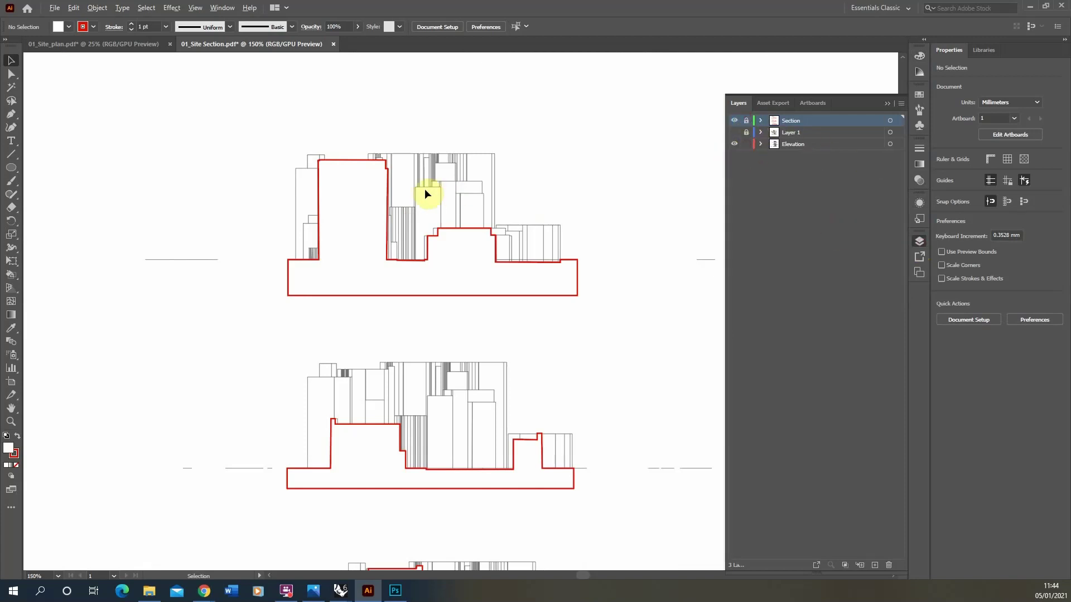
Select the elevation linework behind all three sections and set its stroke weight to 15 pt.
scroll(422, 188, "up", 4, "alt")
scroll(460, 233, "down", 2, "alt")
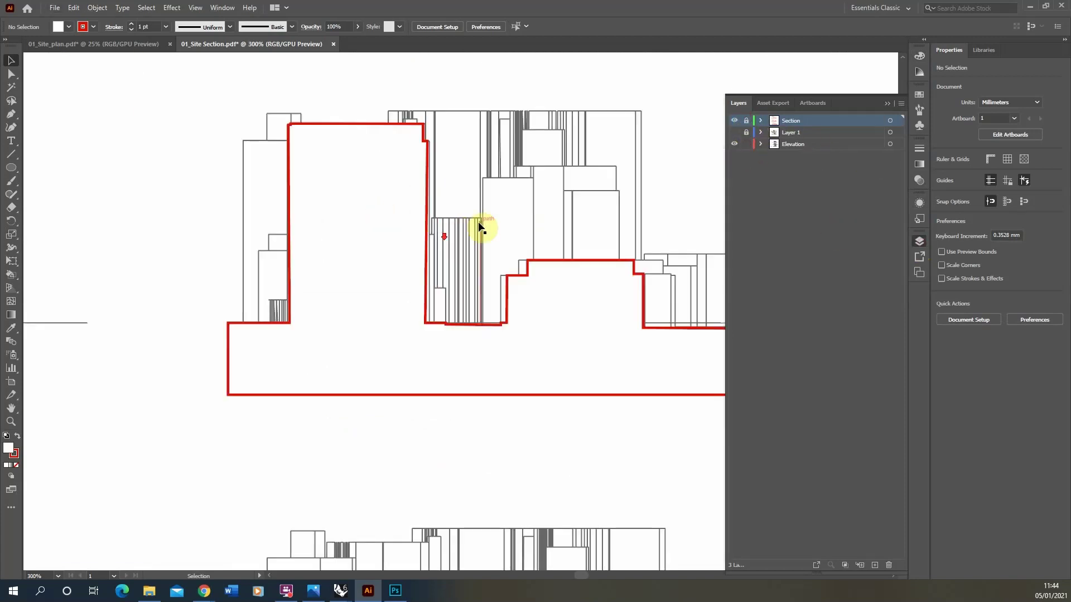
scroll(485, 223, "down", 6)
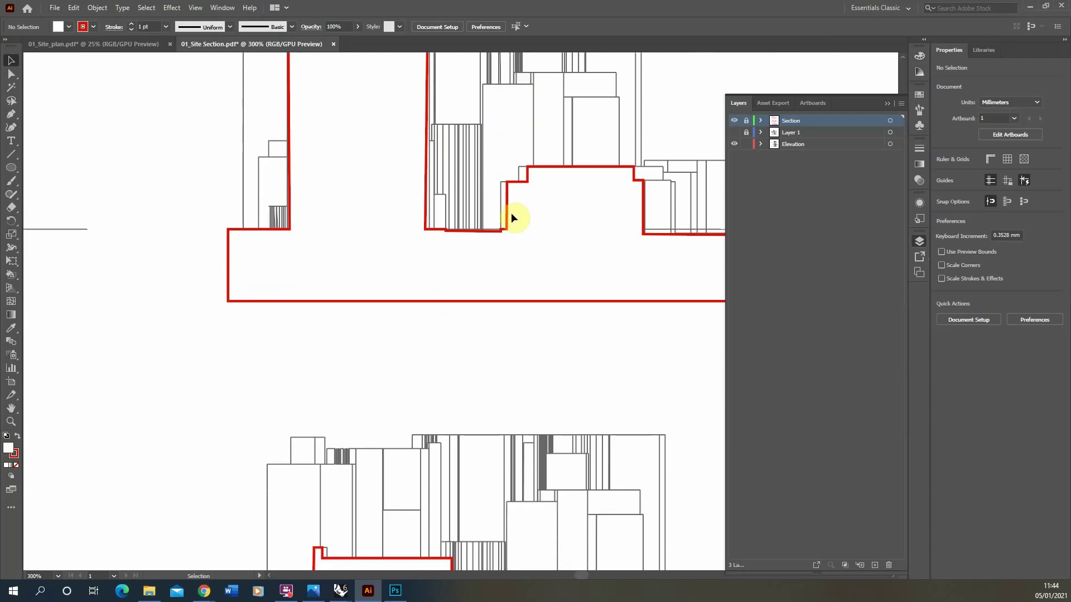
scroll(294, 254, "down", 3, "alt")
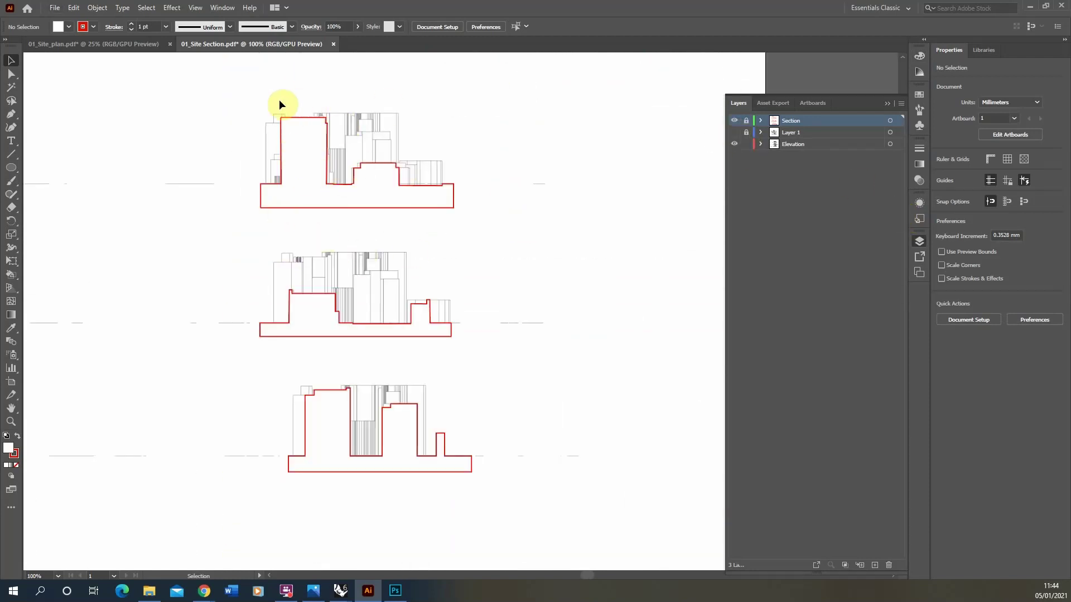
left_click_drag(254, 92, 483, 495)
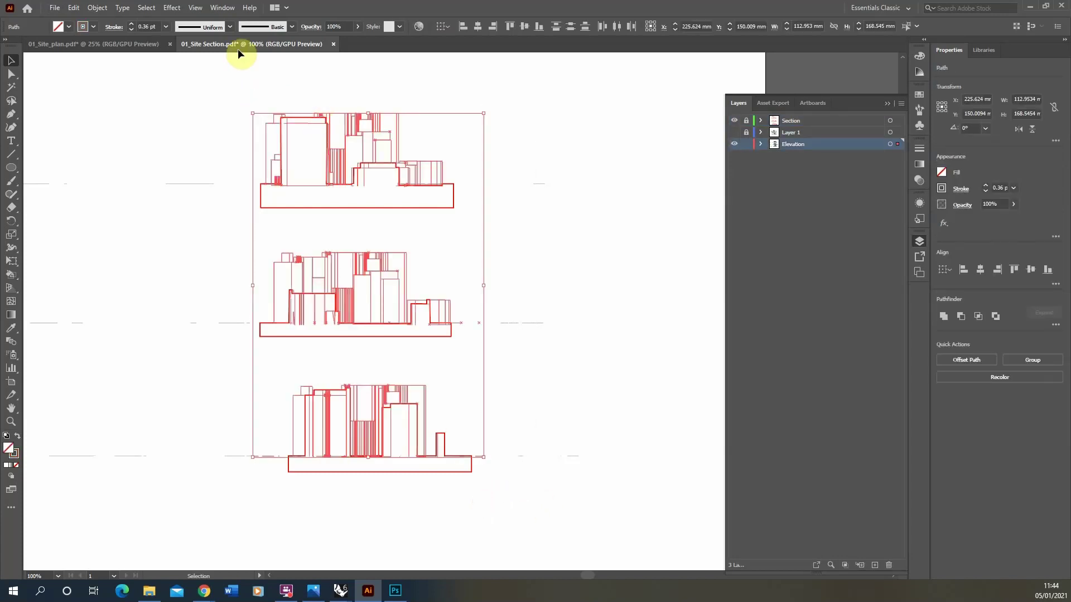
left_click(164, 27)
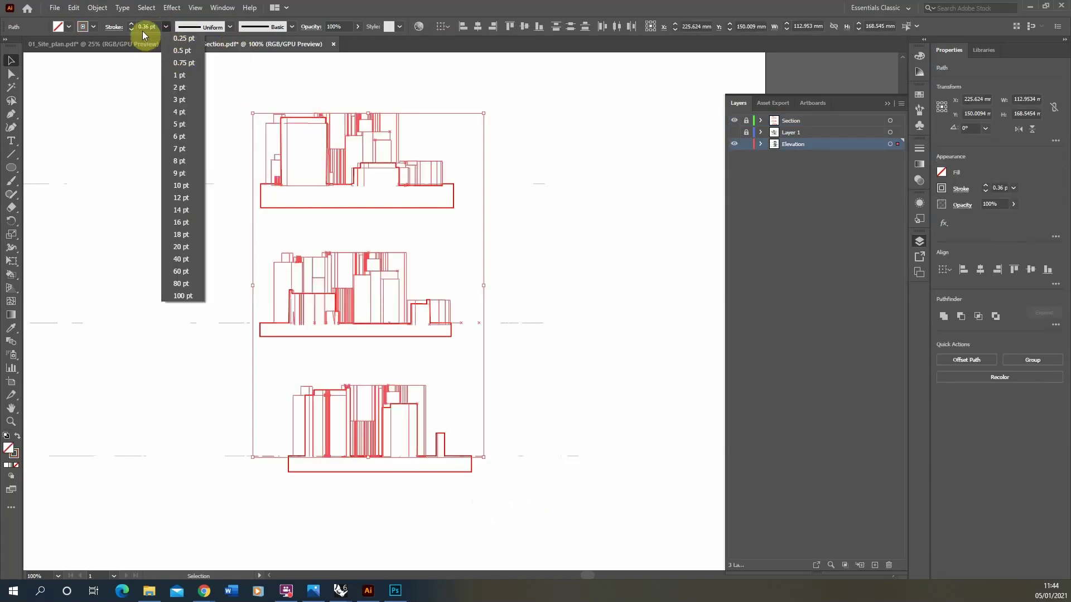
left_click(147, 26)
double_click(147, 27)
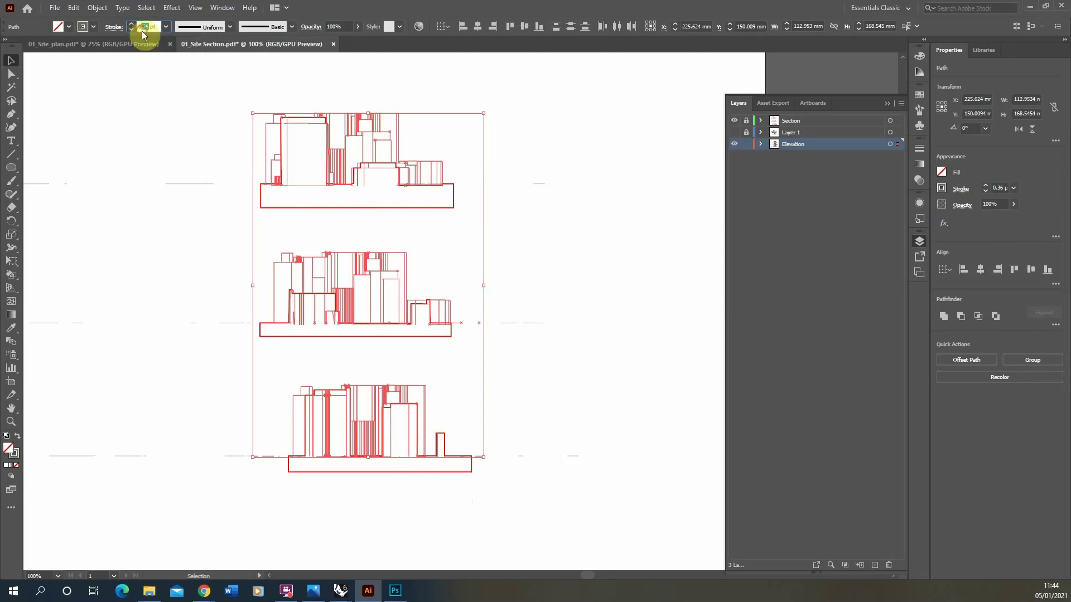
type("015")
key("Return")
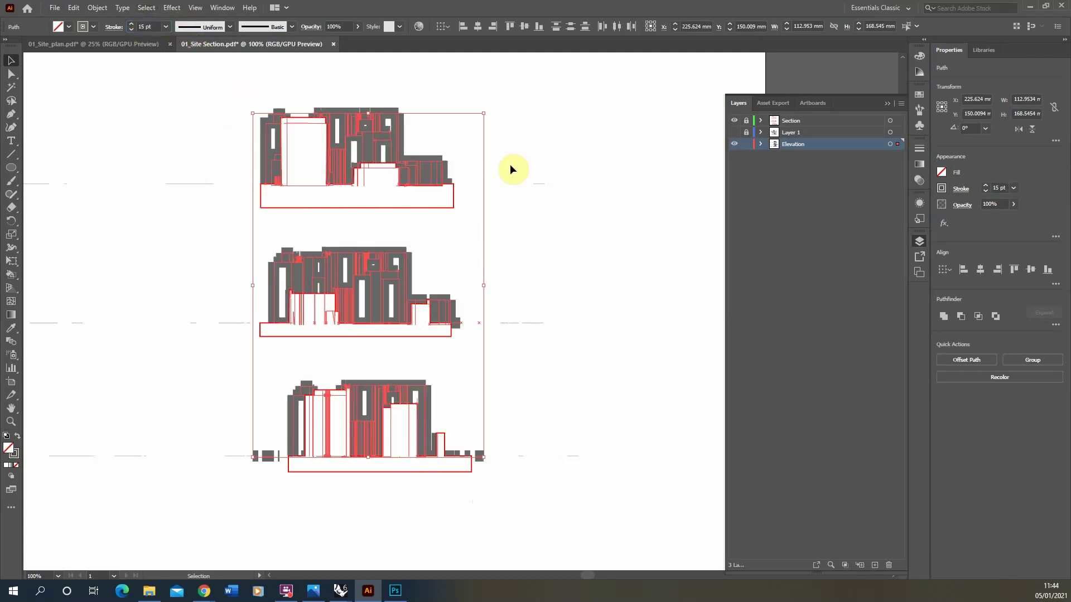
Set the selected elevation linework's stroke weight to 0.15 pt and deselect it.
left_click(145, 26)
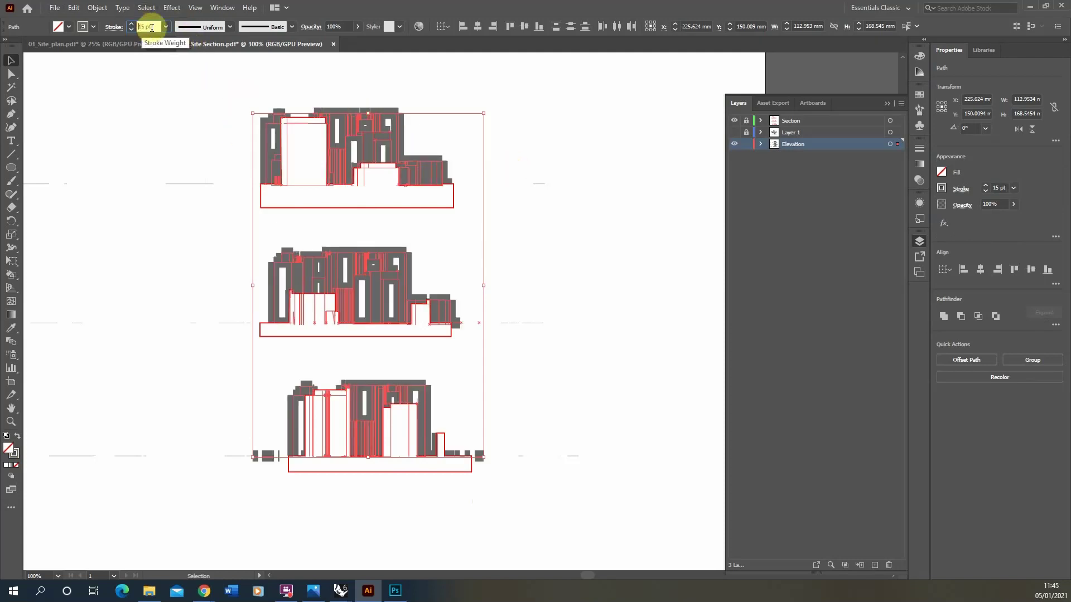
key("Return")
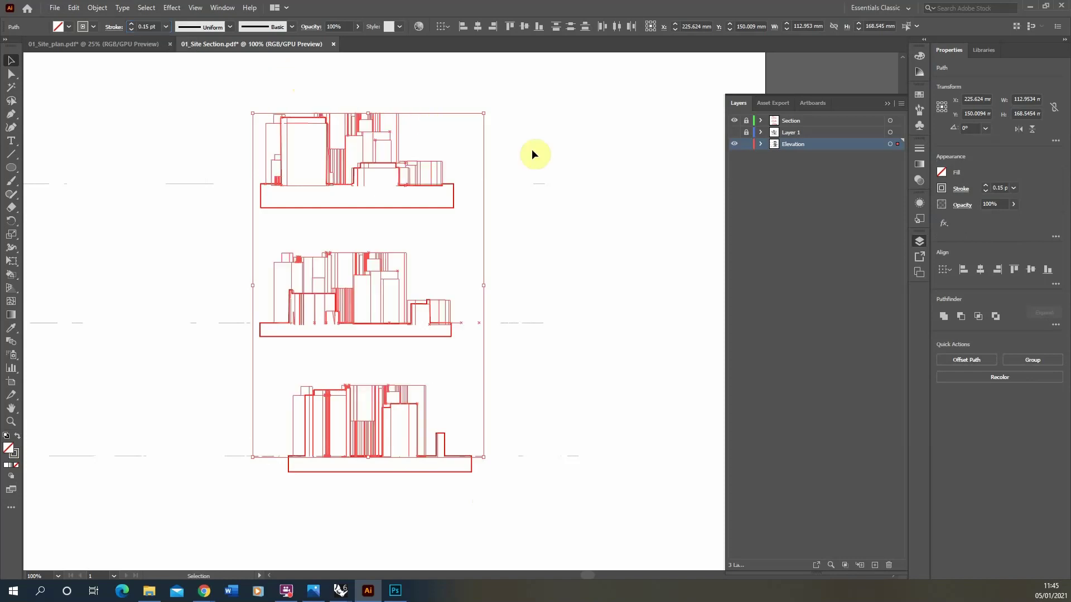
left_click(534, 120)
scroll(390, 235, "up", 3, "alt")
scroll(357, 316, "down", 3, "alt")
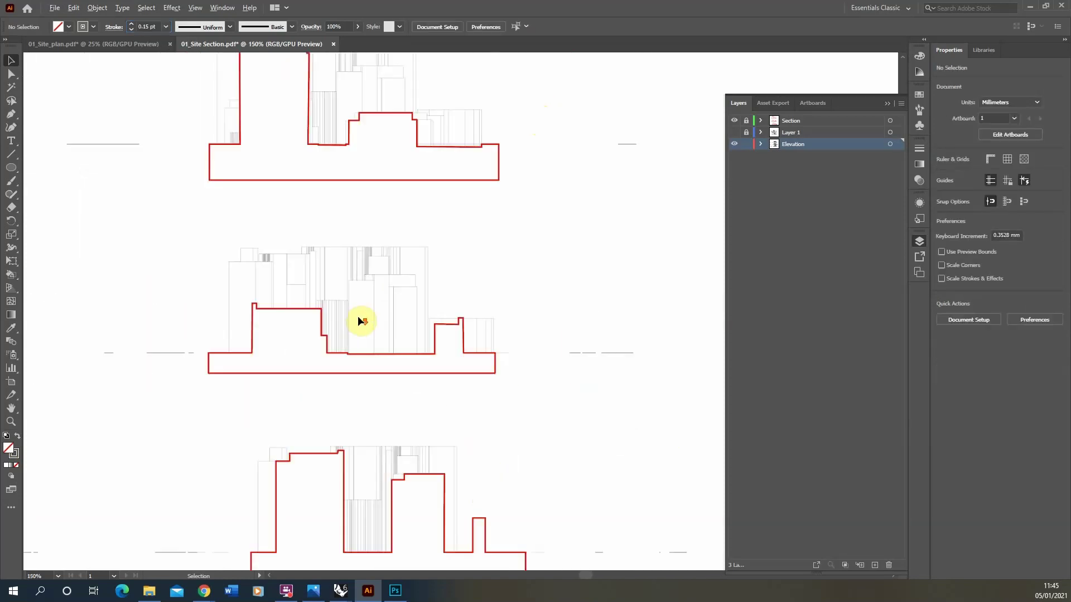
Unlock the Section layer, lock the Elevation layer, and recolour the three section outlines' strokes black.
left_click(747, 121)
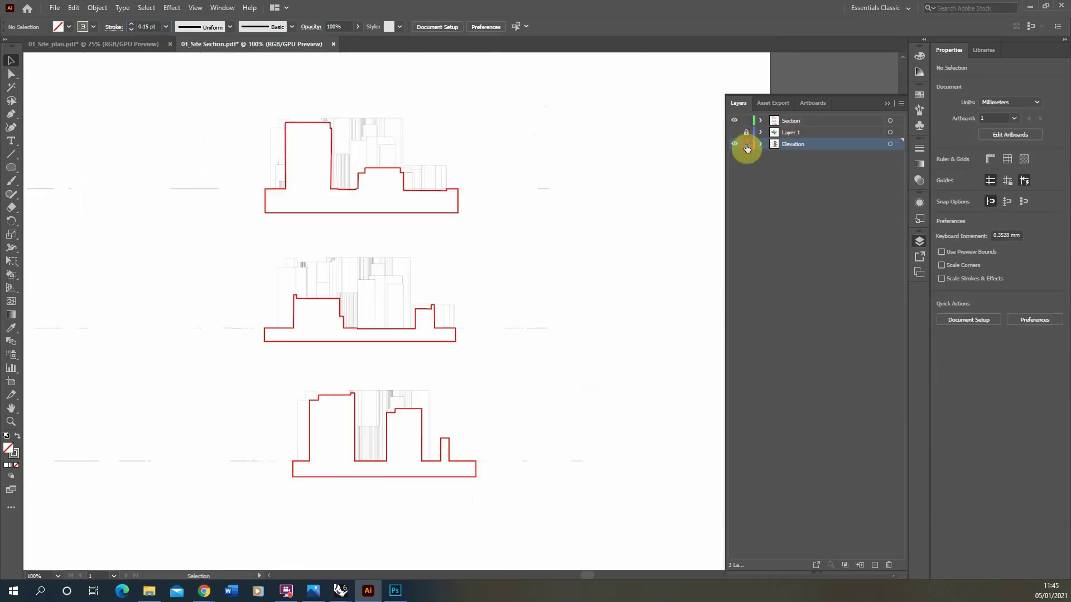
left_click(746, 145)
mouse_move(246, 102)
left_mouse_down()
mouse_move(510, 554)
mouse_move(517, 531)
left_mouse_up()
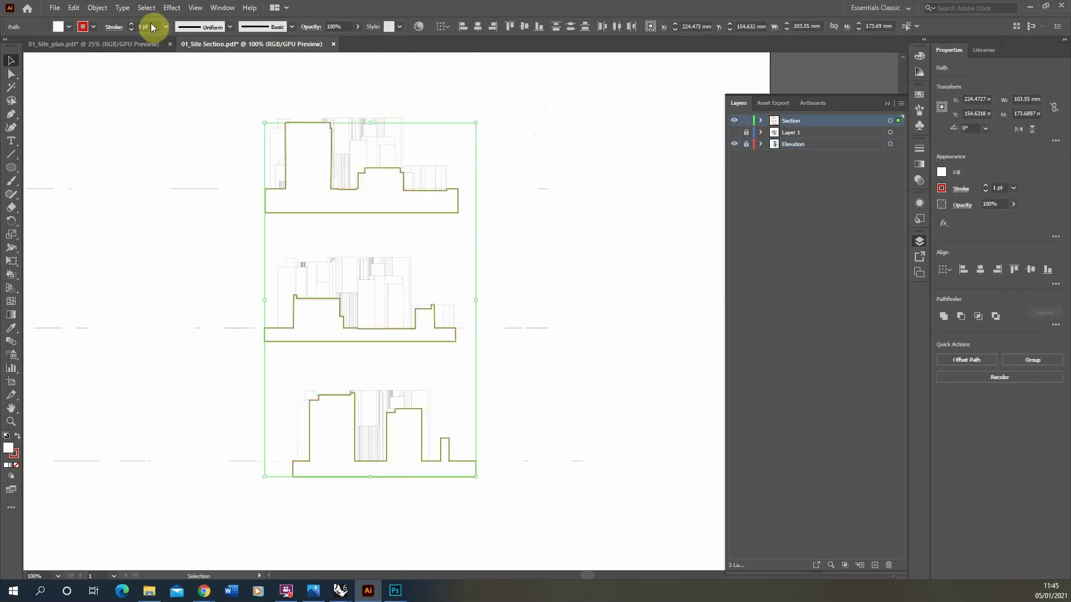
double_click(13, 452)
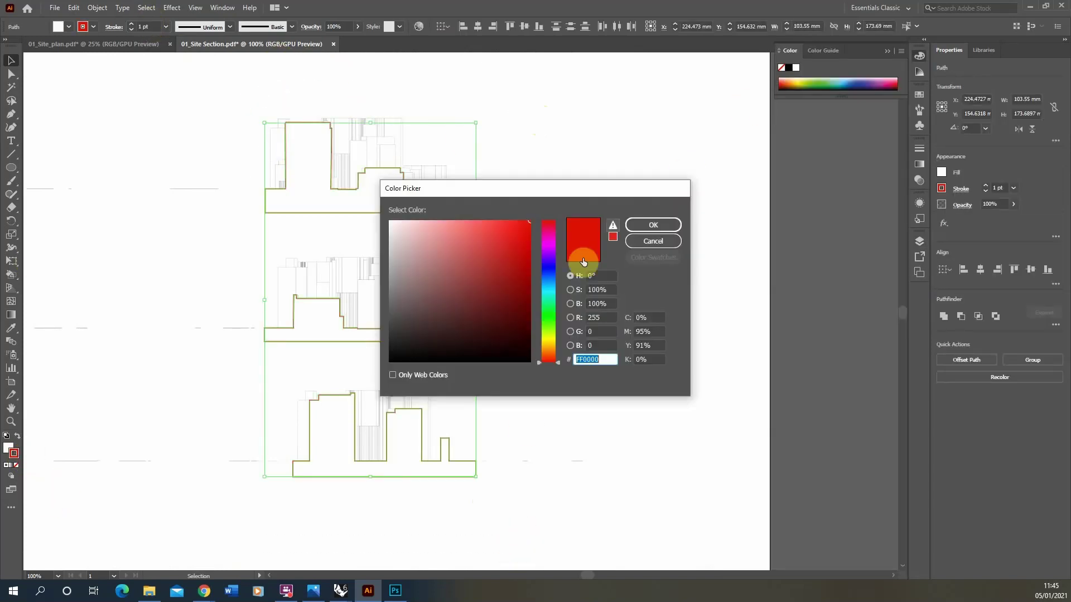
left_click_drag(474, 302, 470, 366)
left_click(656, 226)
left_click(651, 216)
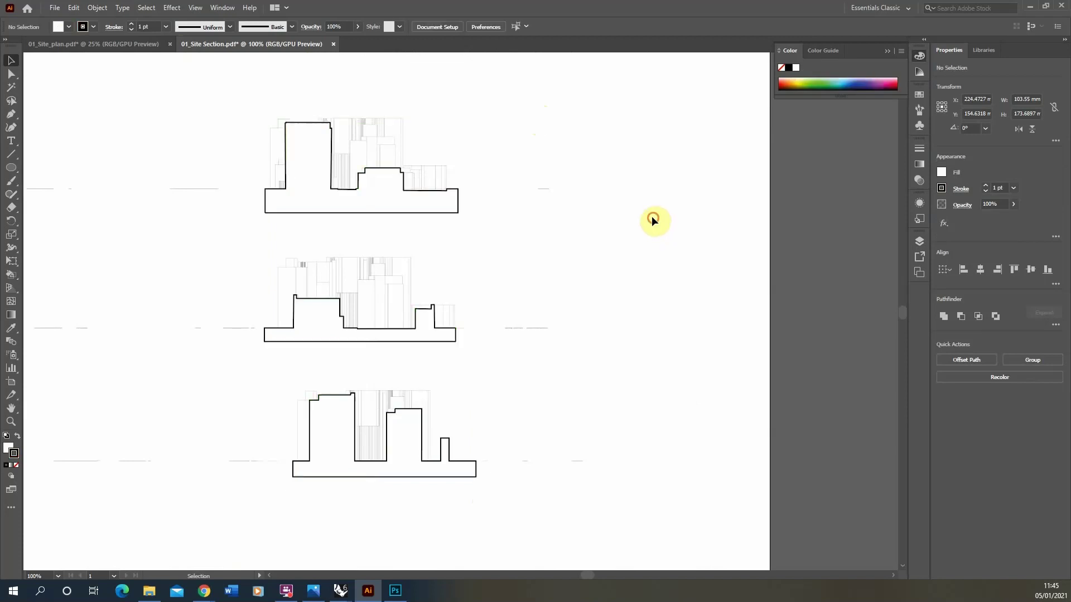
Set the stroke weight of all three section outlines to 2 pt and deselect them.
left_click_drag(232, 89, 533, 510)
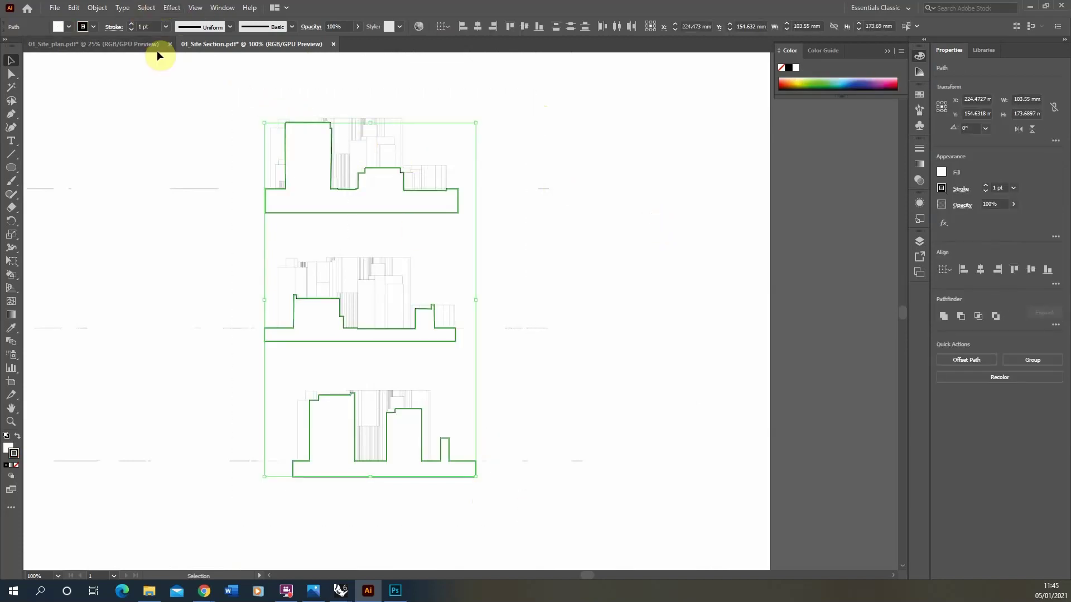
left_click(166, 26)
left_click(178, 89)
left_click(483, 193)
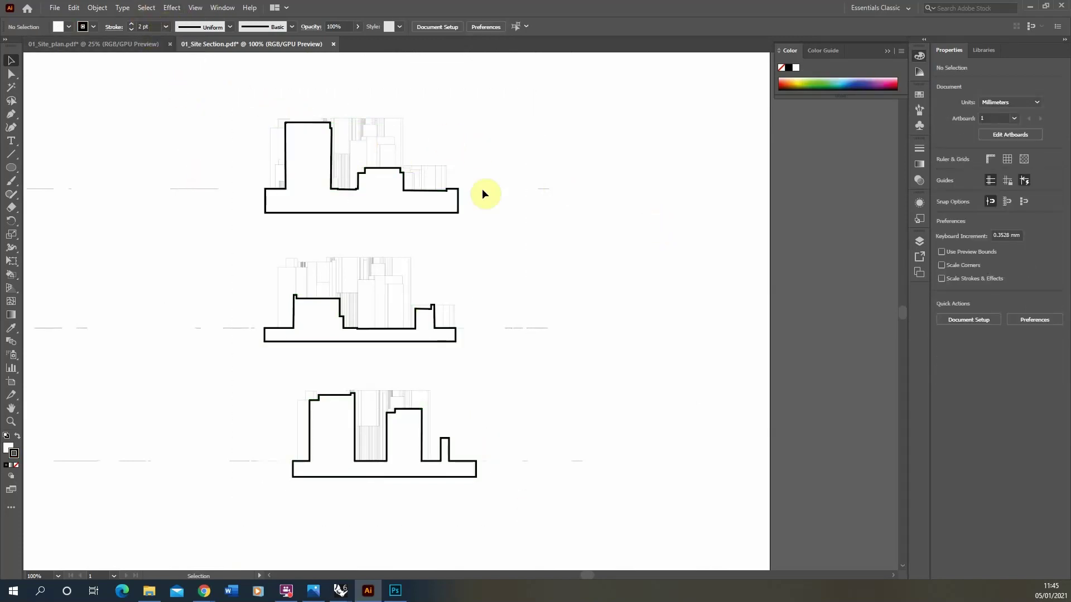
Examine the contrast between the section outlines and the elevation lines, both close up and across the artboard.
scroll(354, 342, "up", 5, "alt")
scroll(413, 382, "down", 6, "alt")
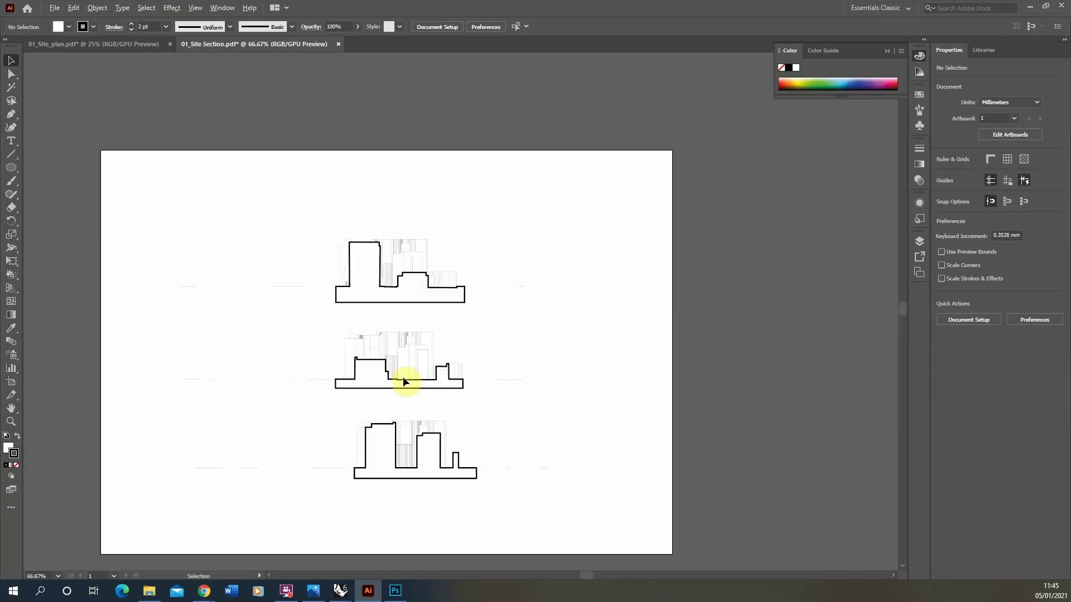
scroll(407, 375, "up", 5, "alt")
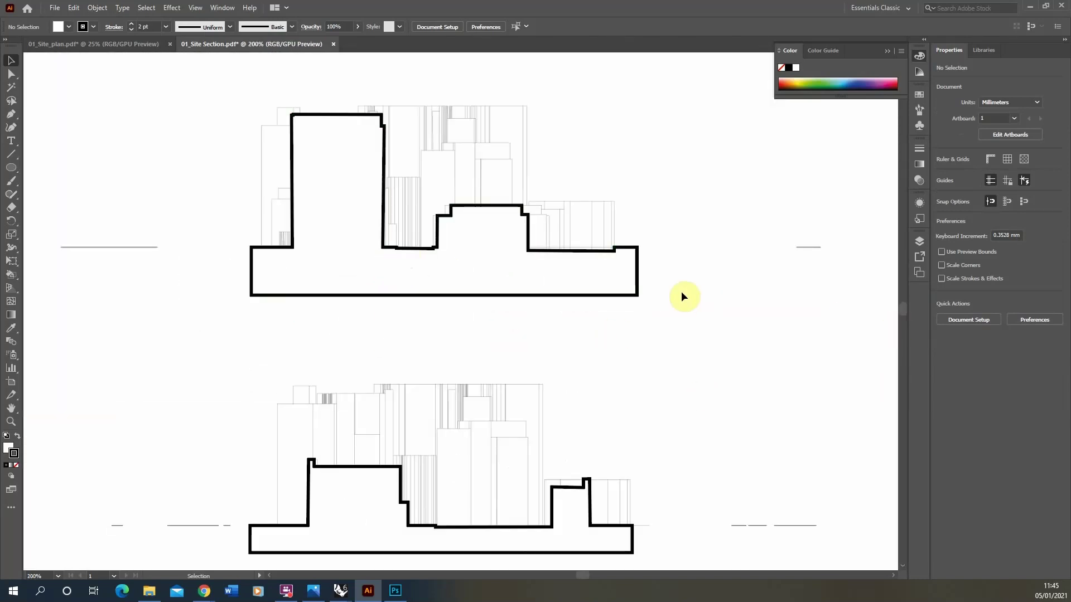
scroll(534, 218, "up", 2)
scroll(468, 219, "up", 2, "alt")
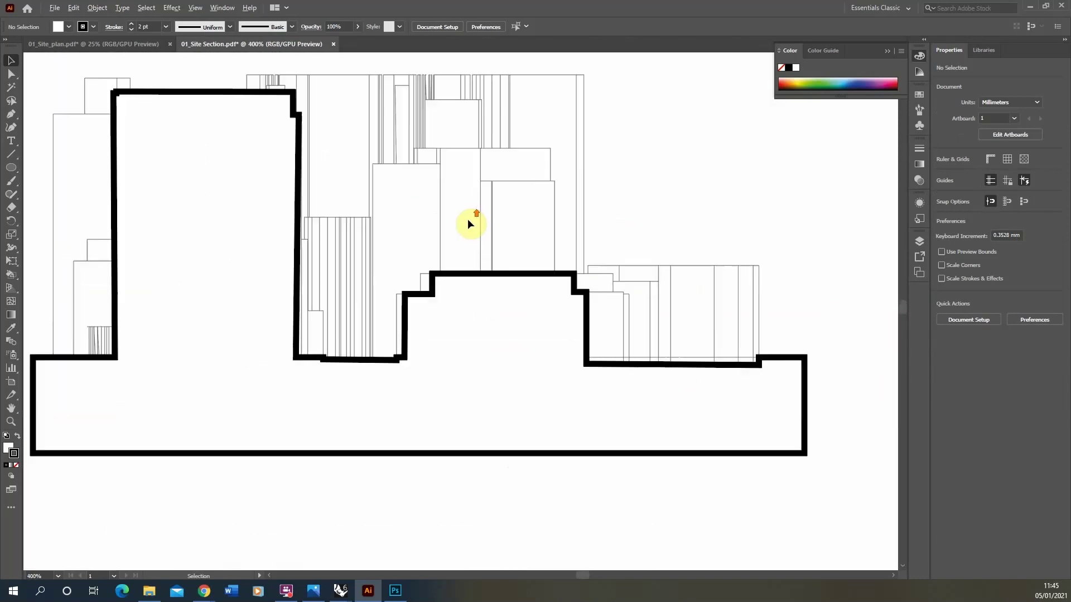
scroll(468, 219, "down", 4, "alt")
scroll(489, 270, "down", 4)
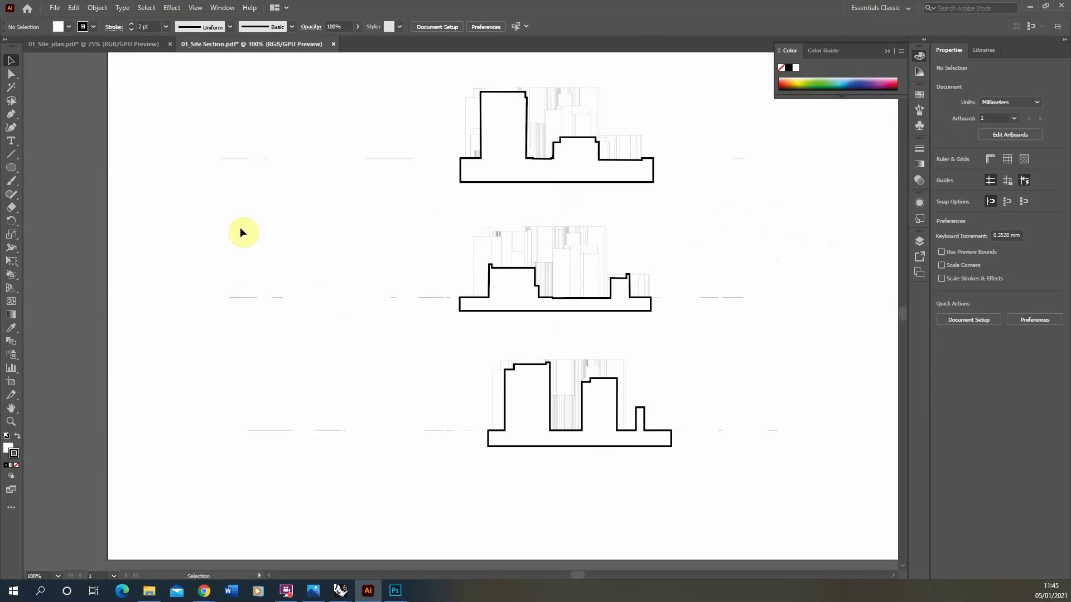
Crop the artboard to about 90 mm wide around the uppermost section, trimming its height from below and above.
scroll(56, 297, "down", 1, "alt")
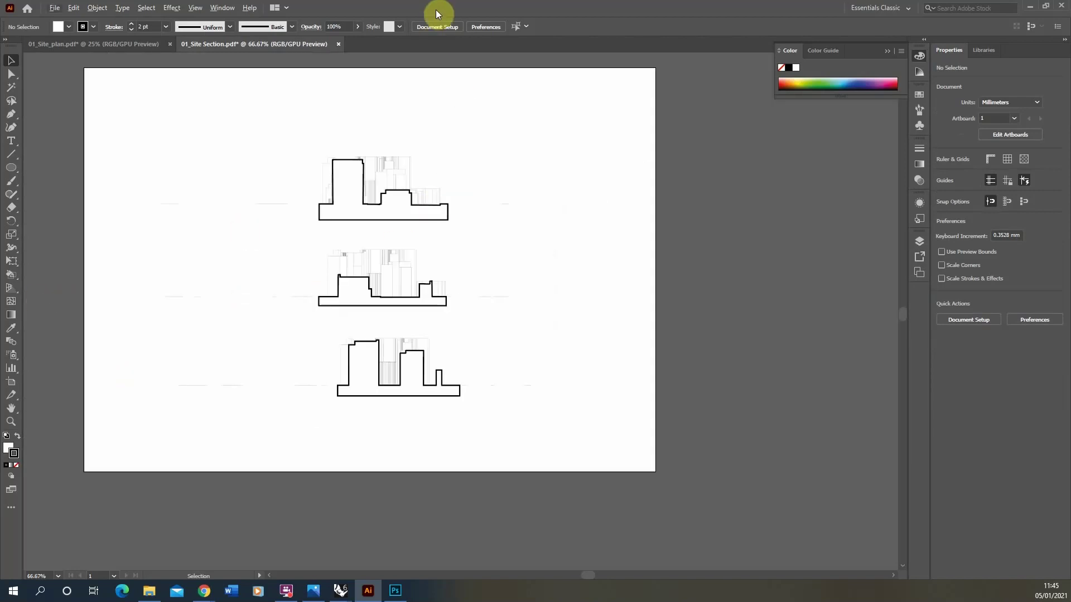
left_click(438, 26)
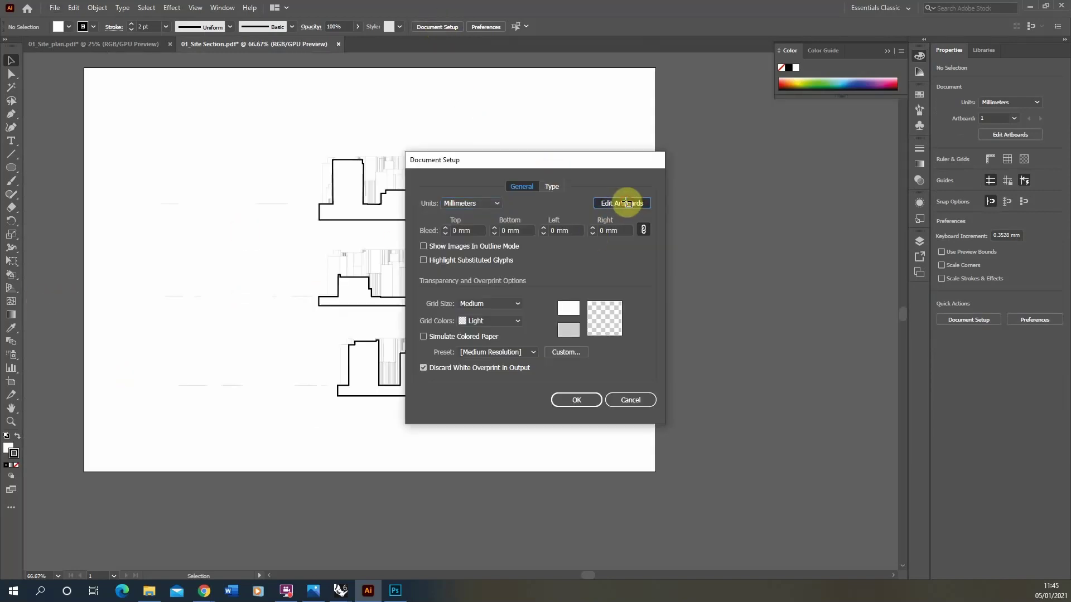
left_click(624, 208)
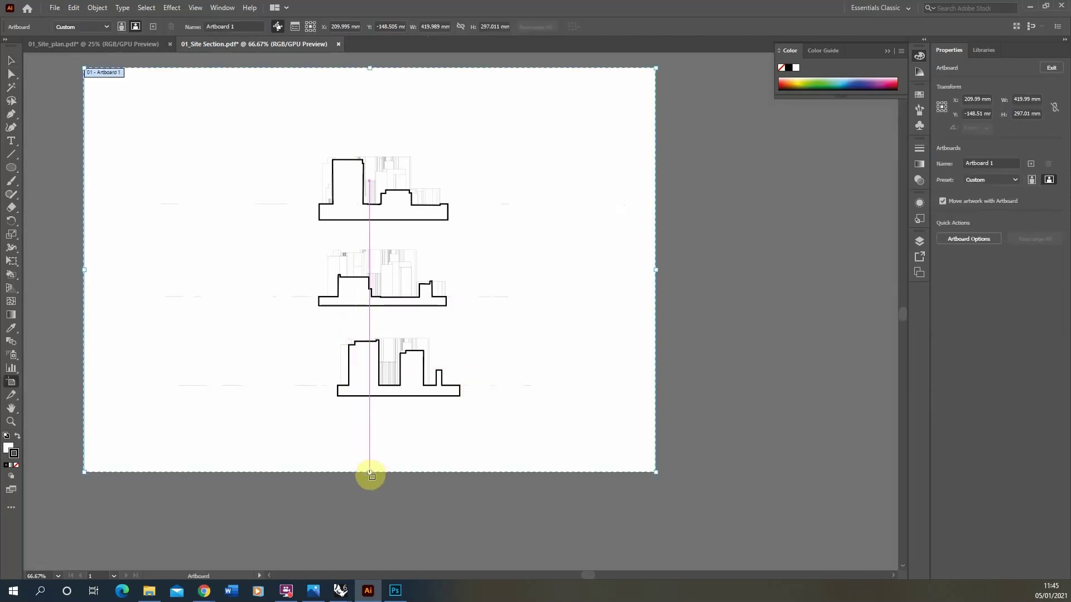
left_click_drag(370, 473, 382, 212)
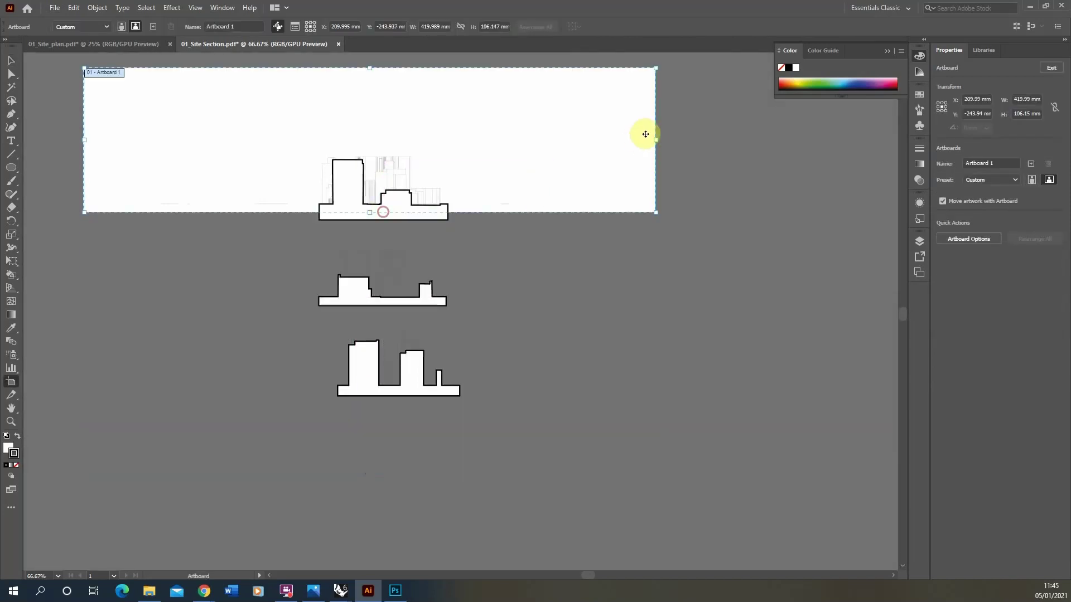
left_click_drag(657, 140, 445, 140)
left_click_drag(85, 140, 323, 156)
scroll(387, 167, "up", 2, "alt")
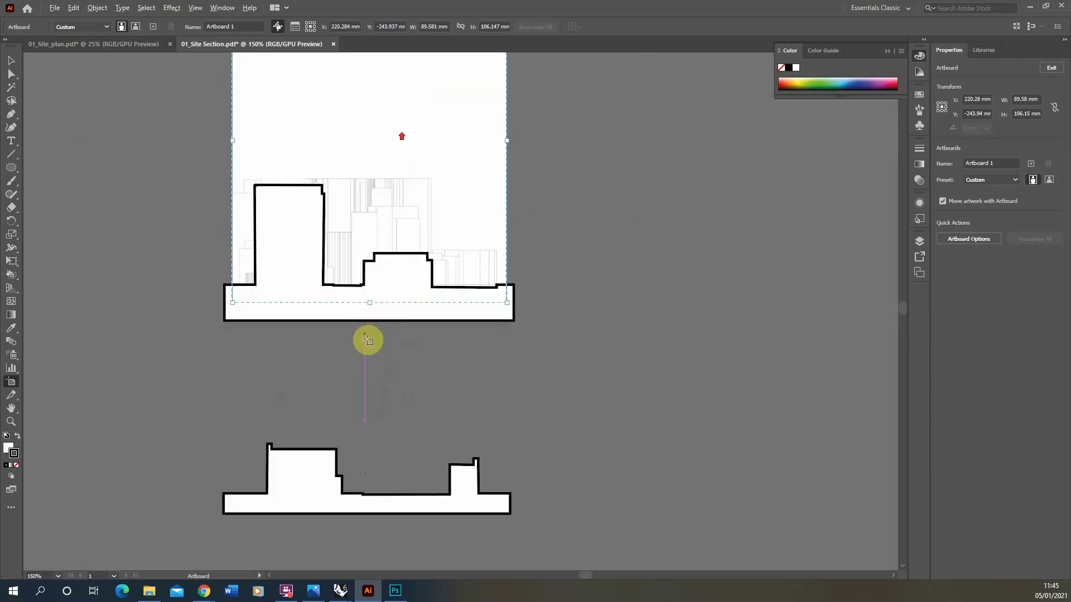
scroll(366, 340, "down", 2, "alt")
left_click_drag(371, 98, 380, 207)
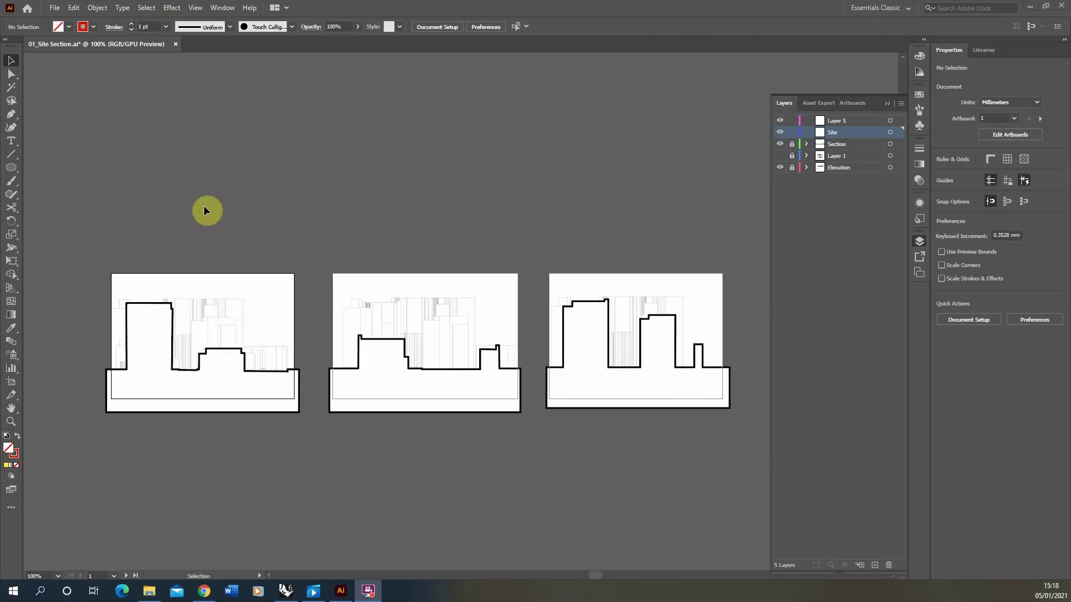
Draw the sides and top of a dashed red Site-layer boundary around the first section's lower building, about 39 mm wide and 20 mm high.
left_click(12, 114)
scroll(189, 342, "up", 4, "alt")
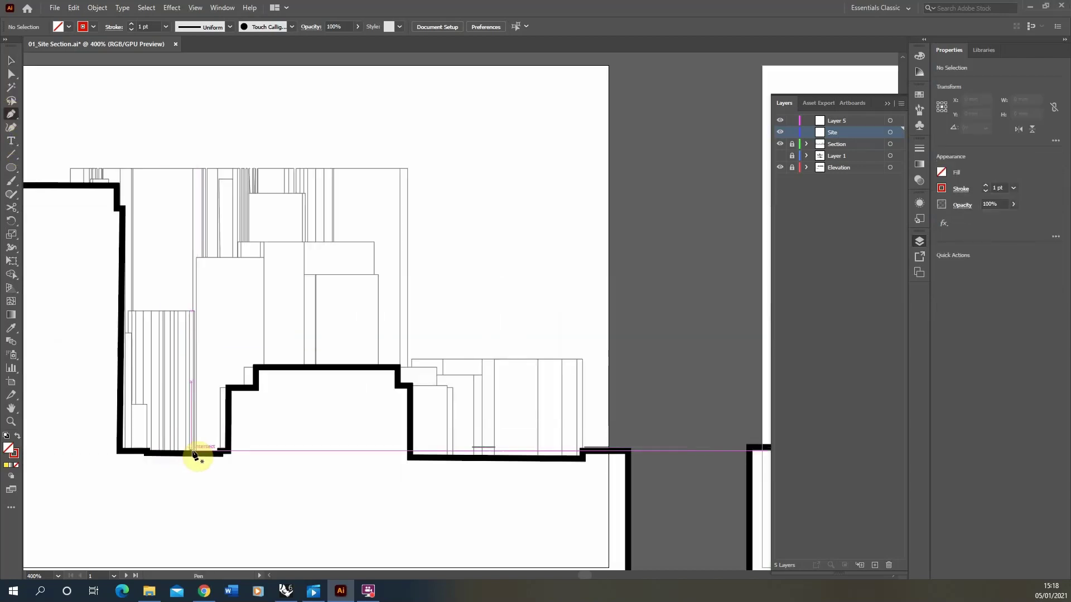
left_click(196, 453)
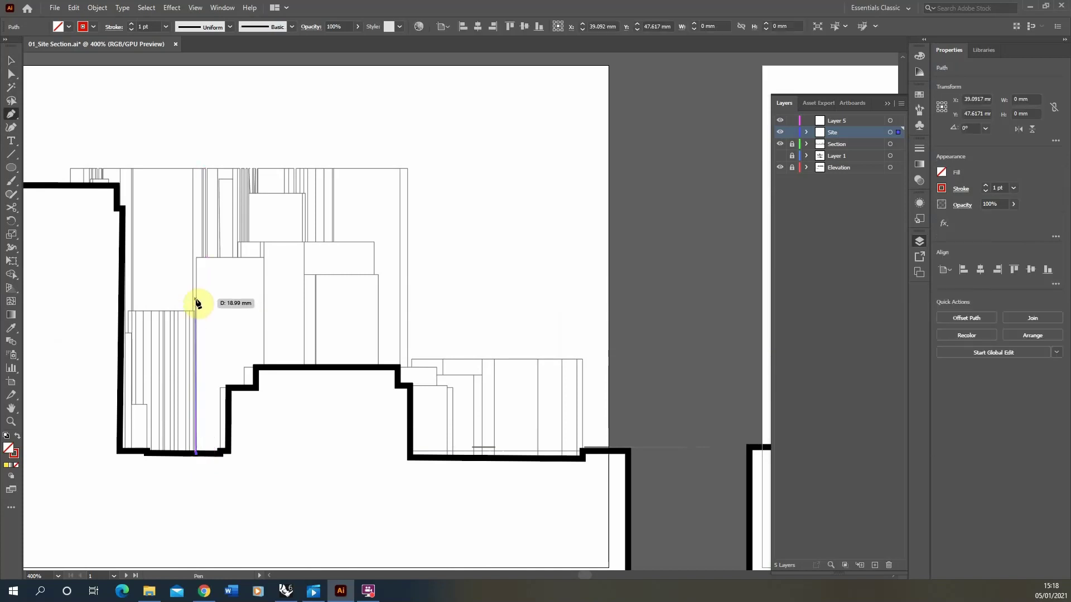
left_click(196, 286)
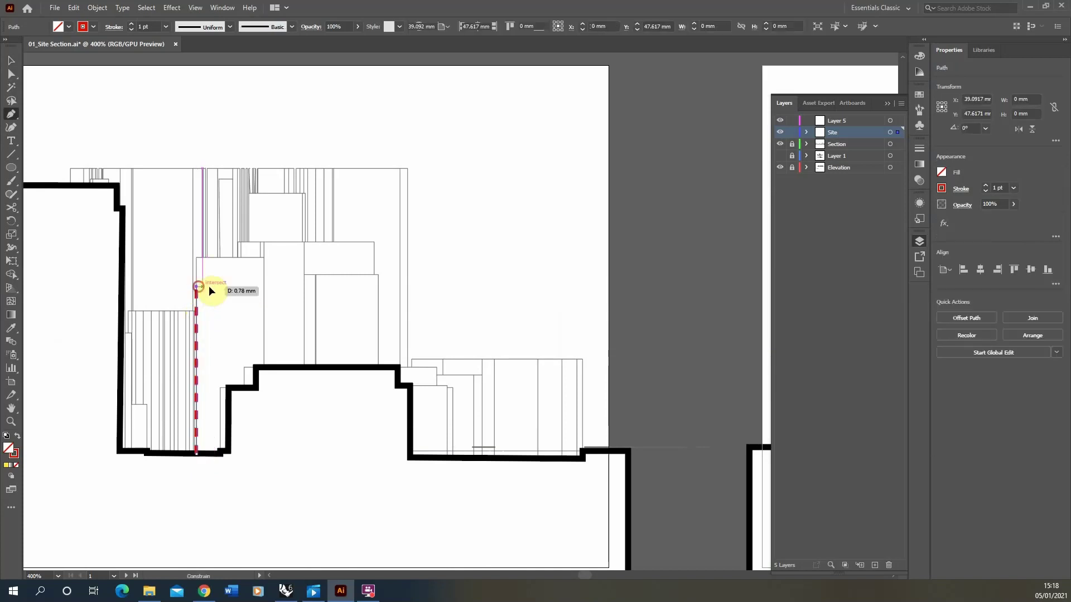
left_click(512, 286)
left_click(511, 457)
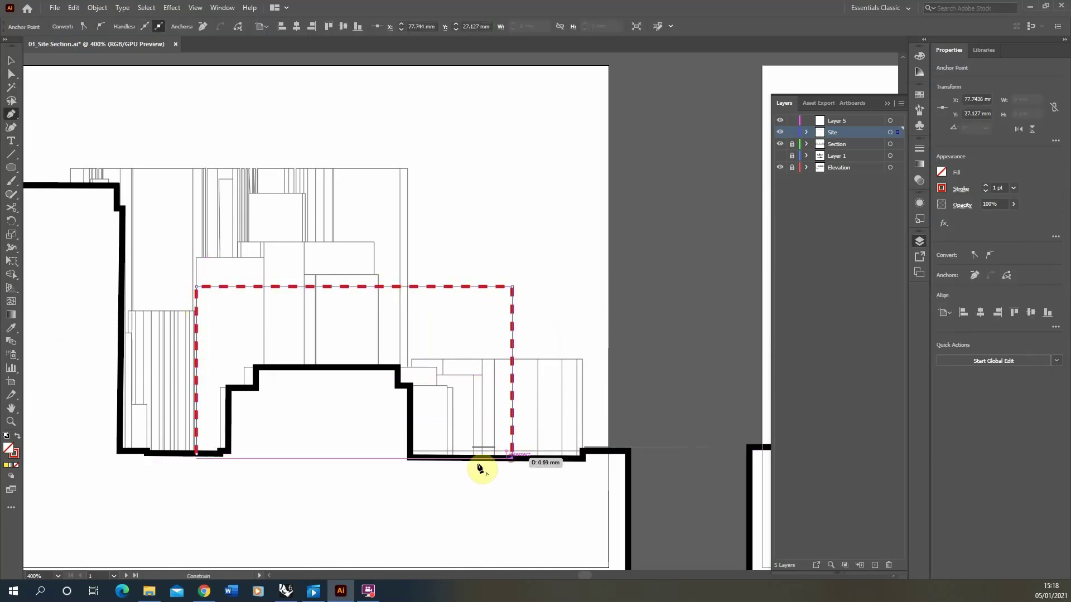
Close the dashed site boundary by tracing the lower building's stepped cut line back to the starting point, and deselect it.
left_click(410, 458)
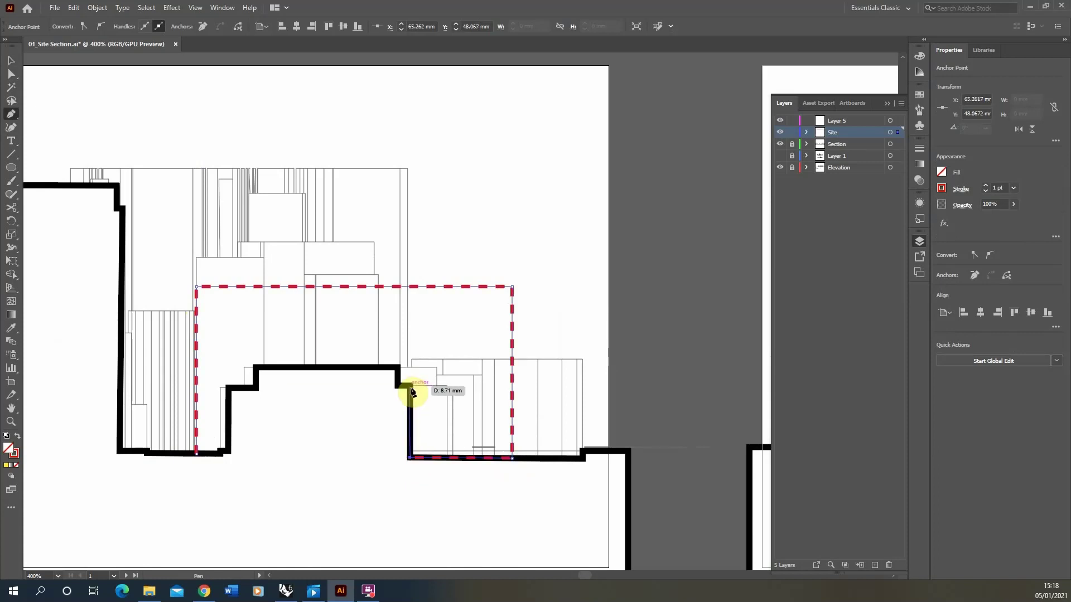
left_click(410, 385)
left_click(398, 385)
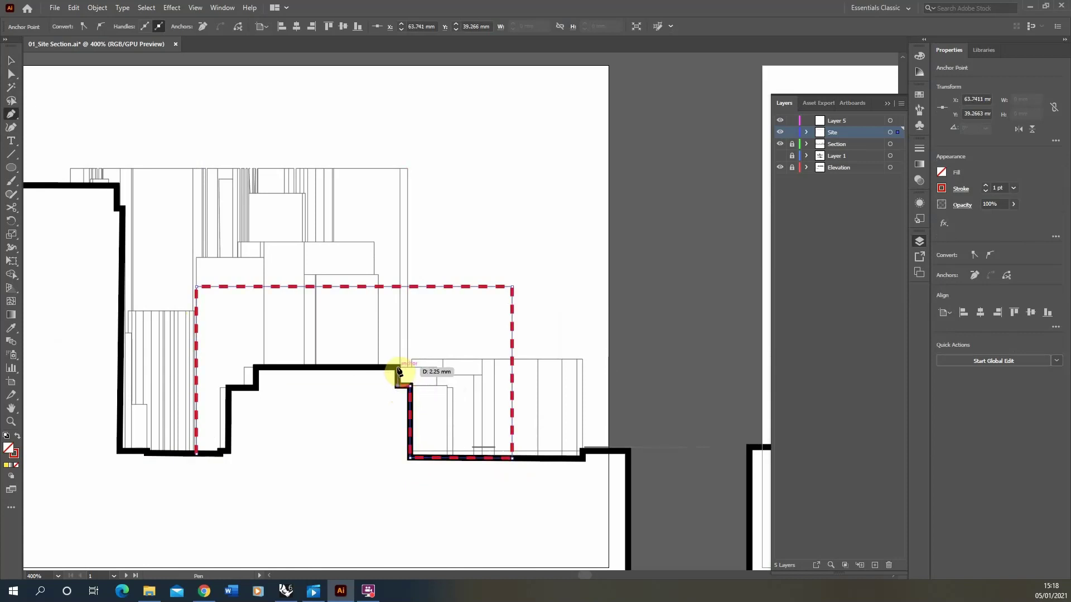
left_click(398, 367)
left_click(254, 368)
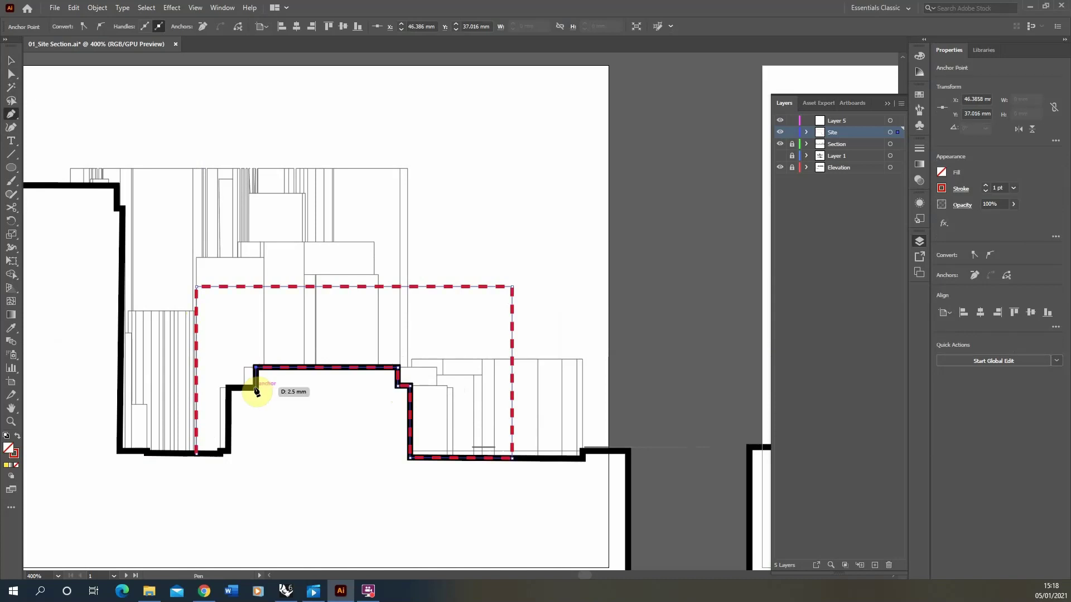
left_click(256, 385)
left_click(228, 386)
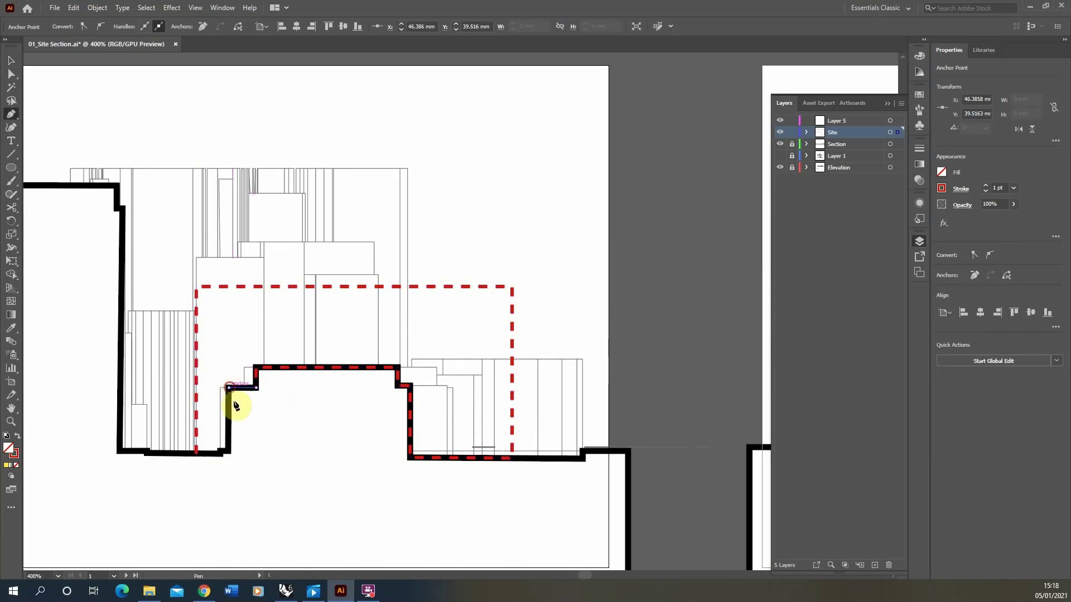
left_click(228, 453)
scroll(218, 450, "up", 4, "alt")
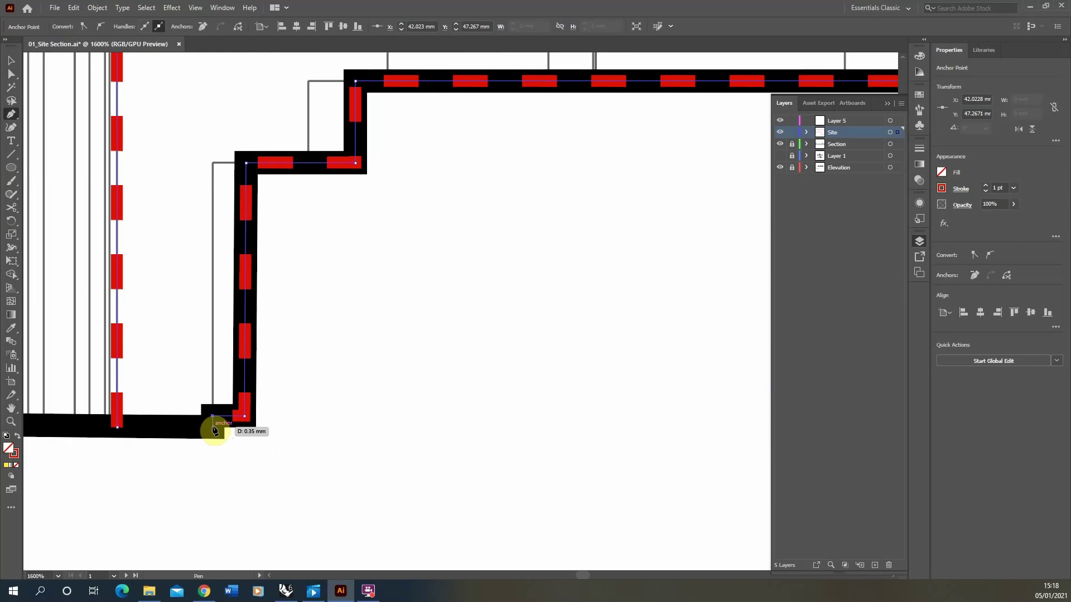
left_click(117, 427)
scroll(279, 407, "down", 5, "alt")
left_click(11, 60)
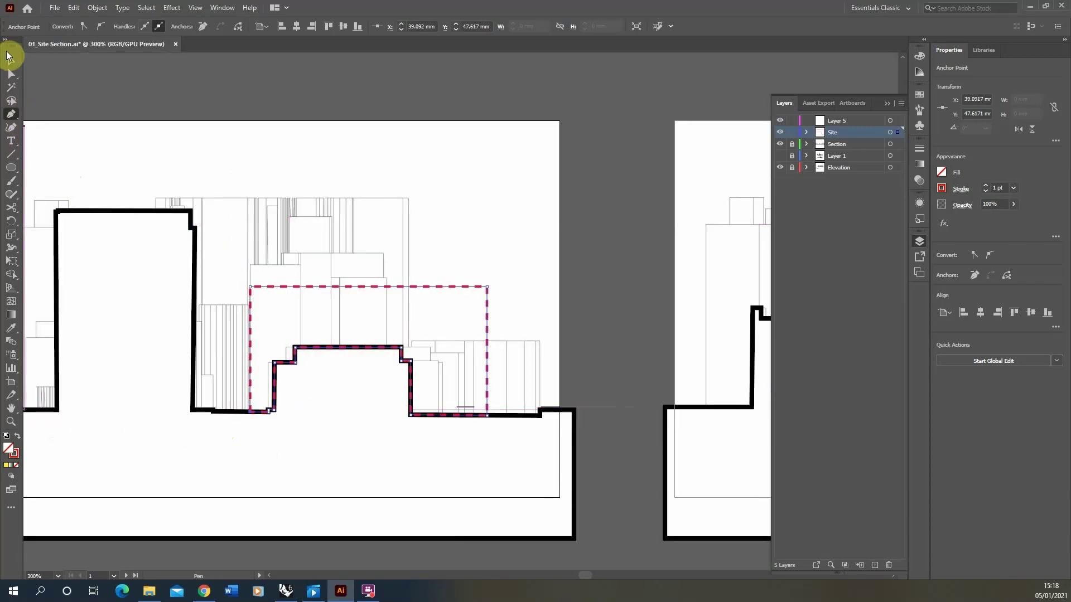
left_click(451, 219)
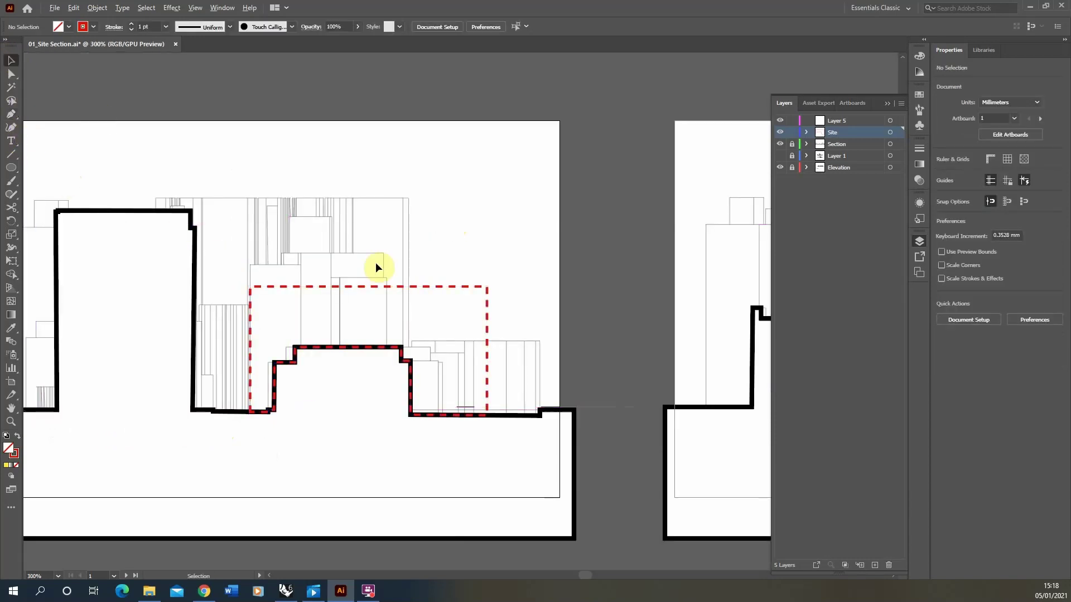
Lock the Site layer and draw a 45° dashed red line on Layer 5 from the tall building's roof corner to the lower building's roof.
scroll(375, 266, "down", 2, "alt")
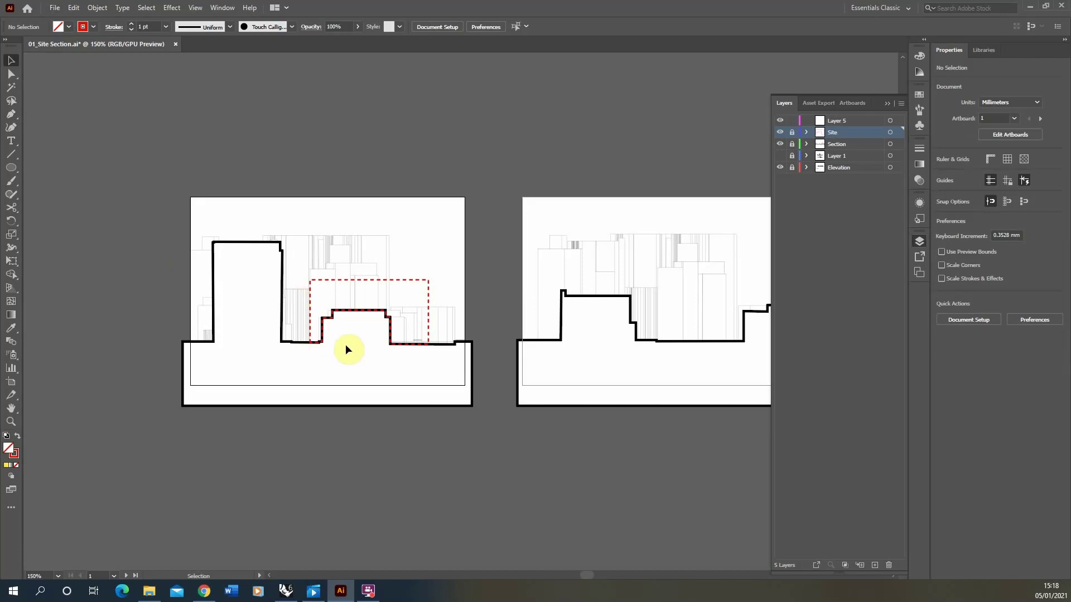
scroll(290, 232, "up", 2, "alt")
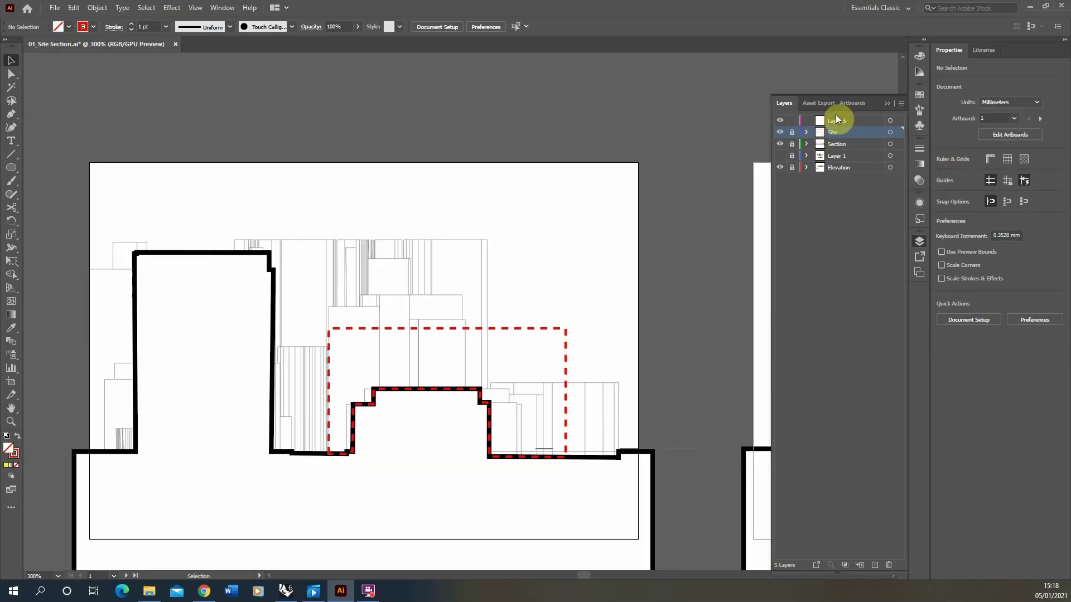
left_click(11, 155)
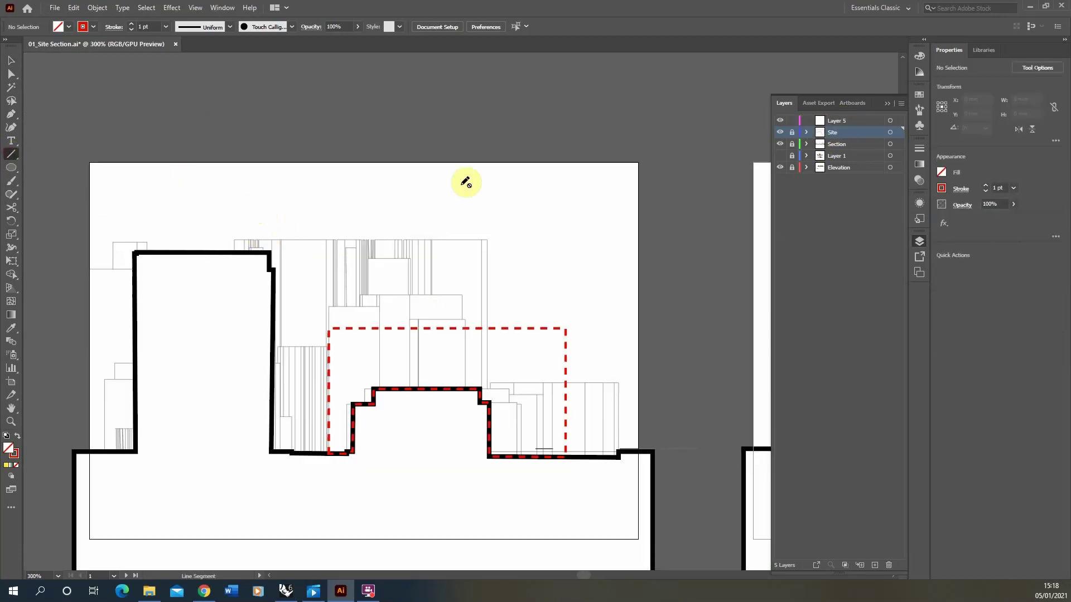
left_click(858, 120)
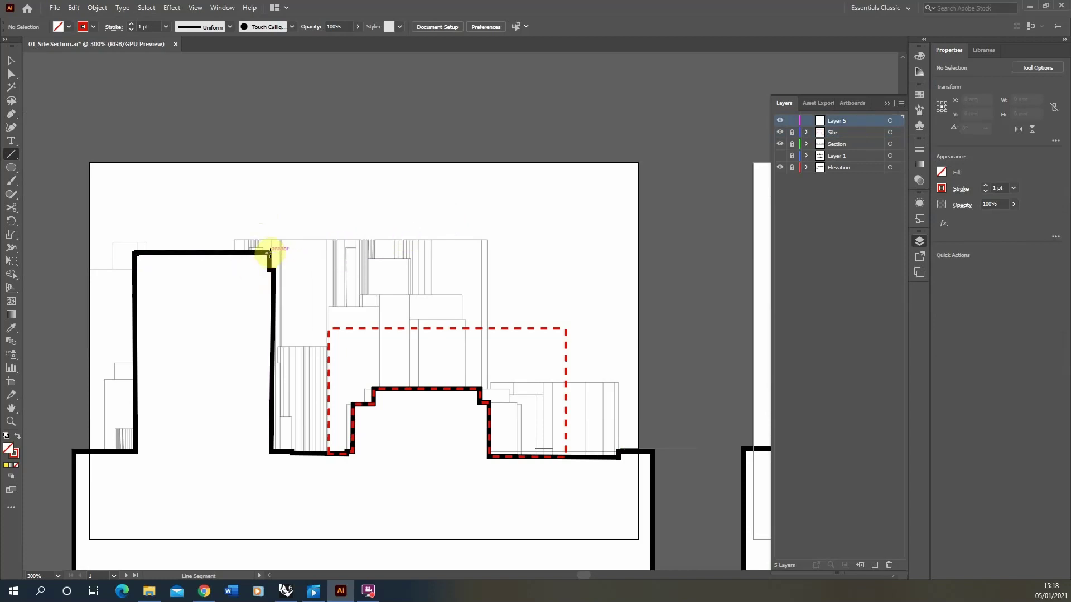
mouse_move(268, 253)
left_mouse_down()
mouse_move(357, 304)
mouse_move(393, 378)
mouse_move(383, 323)
mouse_move(366, 319)
mouse_move(411, 379)
mouse_move(403, 389)
left_mouse_up()
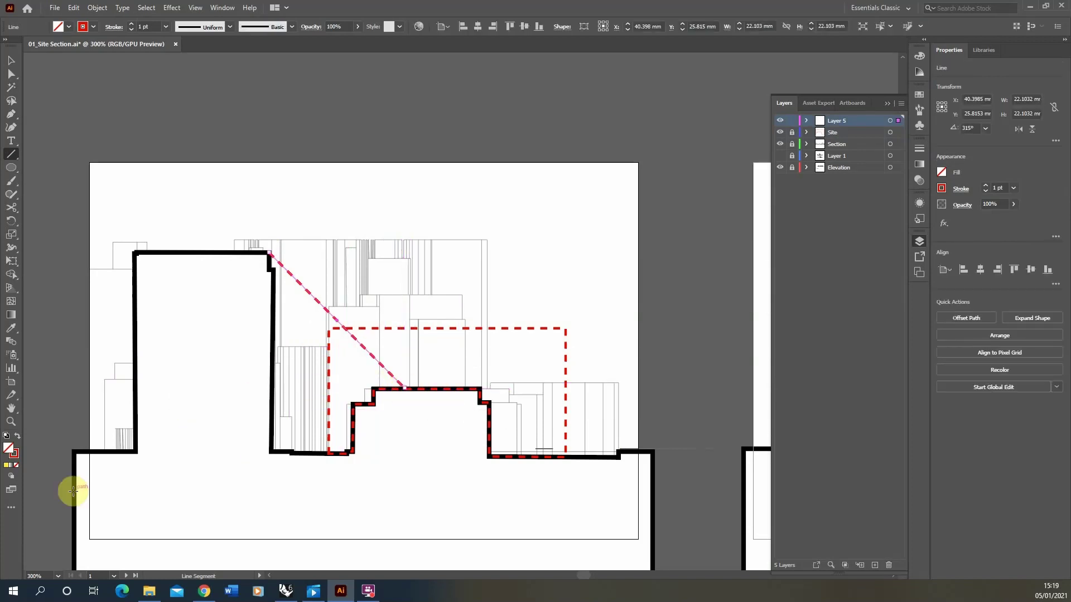
Recolour the diagonal line's stroke dark blue, turn its dashes off so it is solid, and deselect it.
left_click(14, 453)
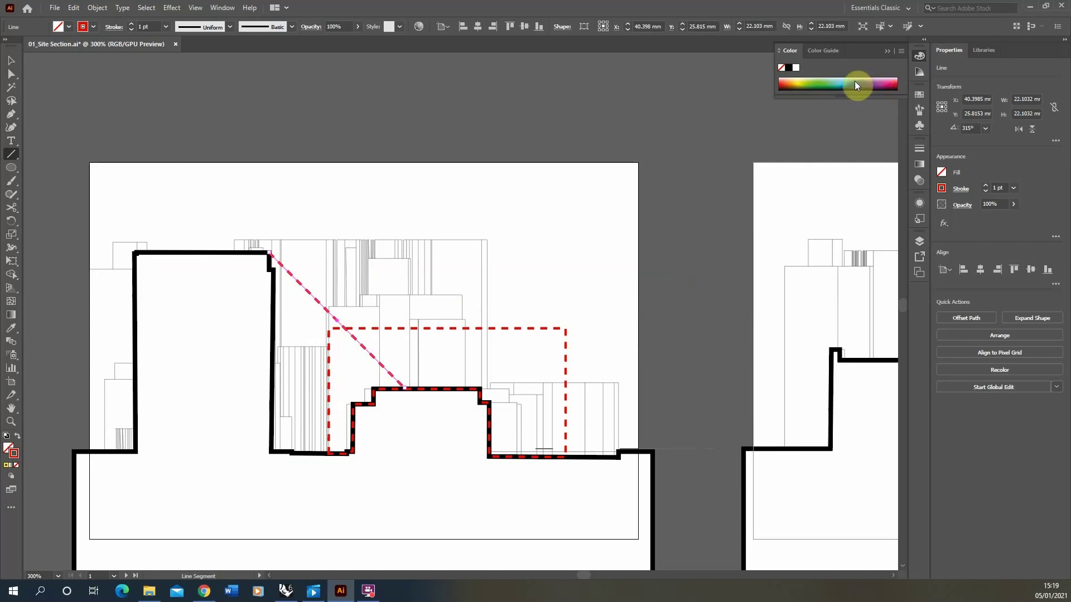
left_click(861, 83)
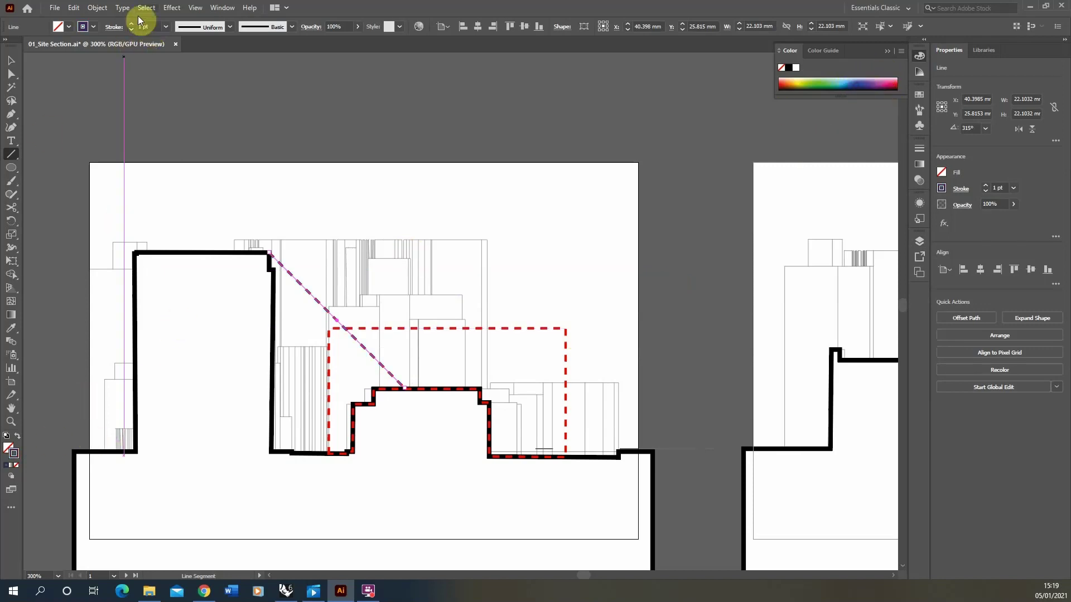
left_click(111, 28)
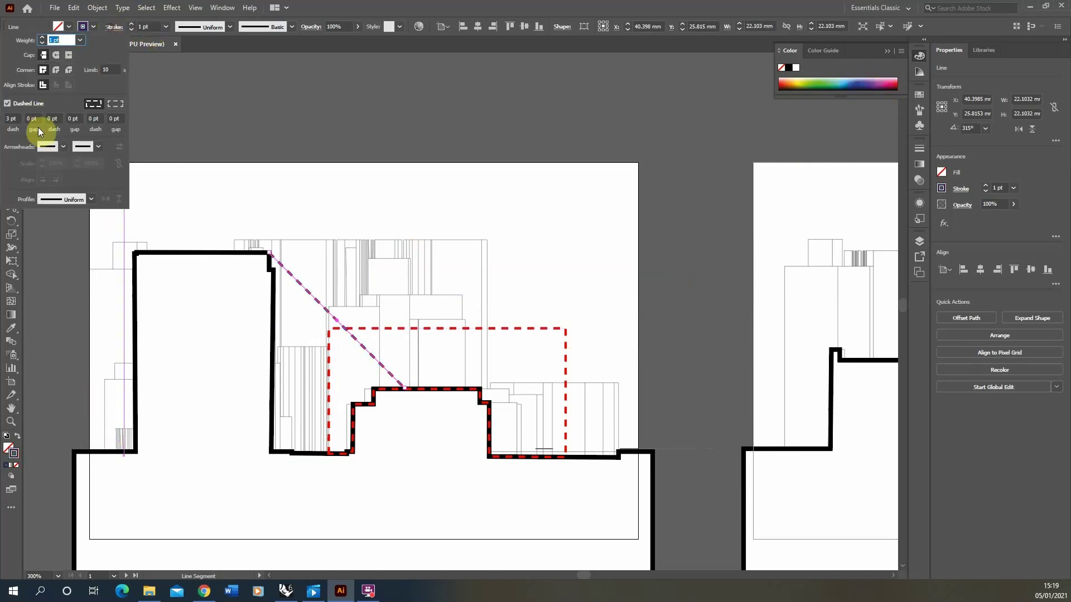
left_click(8, 103)
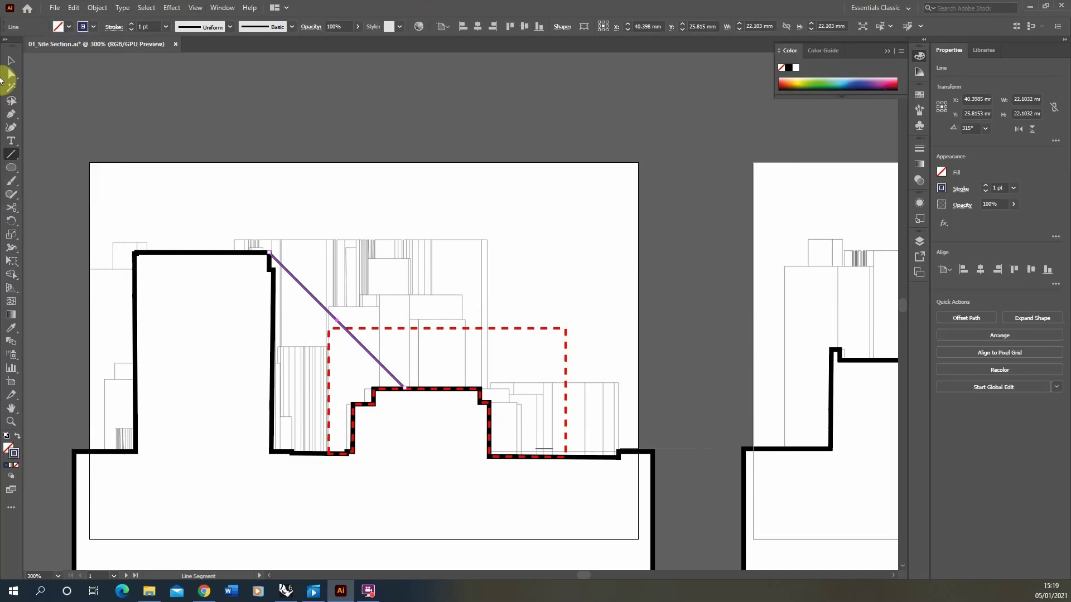
left_click(11, 60)
left_click(377, 194)
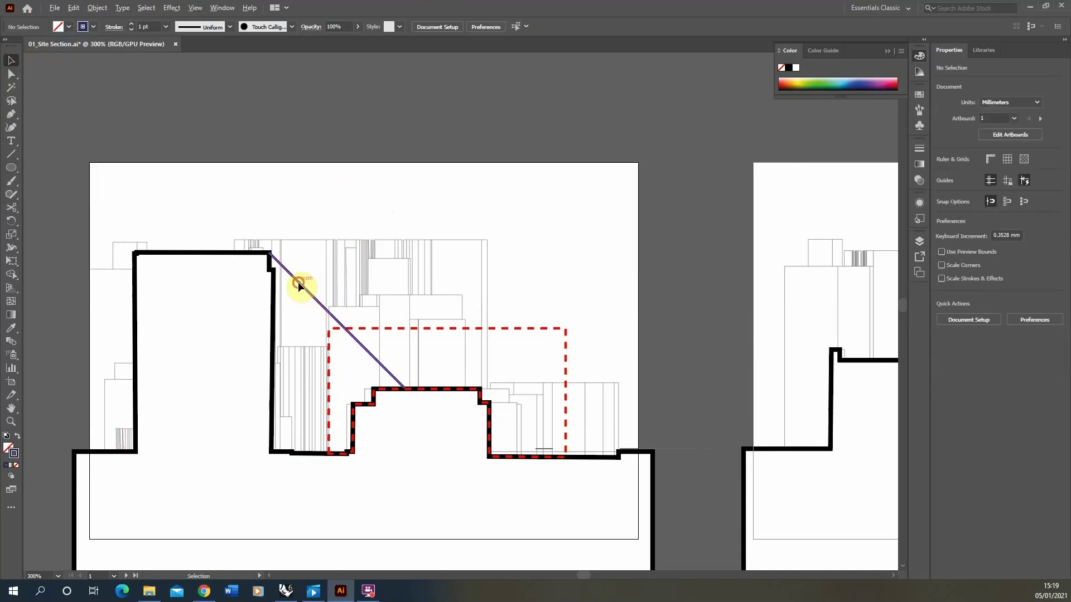
Duplicate the diagonal line to the lower building's far roof corner, cut the copy at the ground line, and delete the part below ground.
left_click_drag(298, 282, 510, 421, "alt")
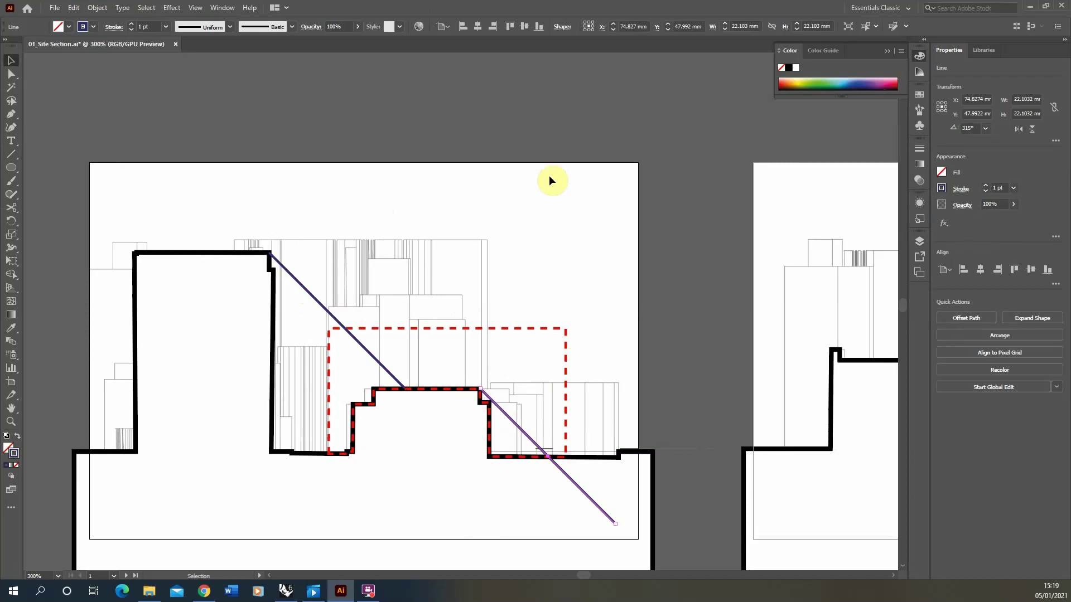
left_click(528, 143)
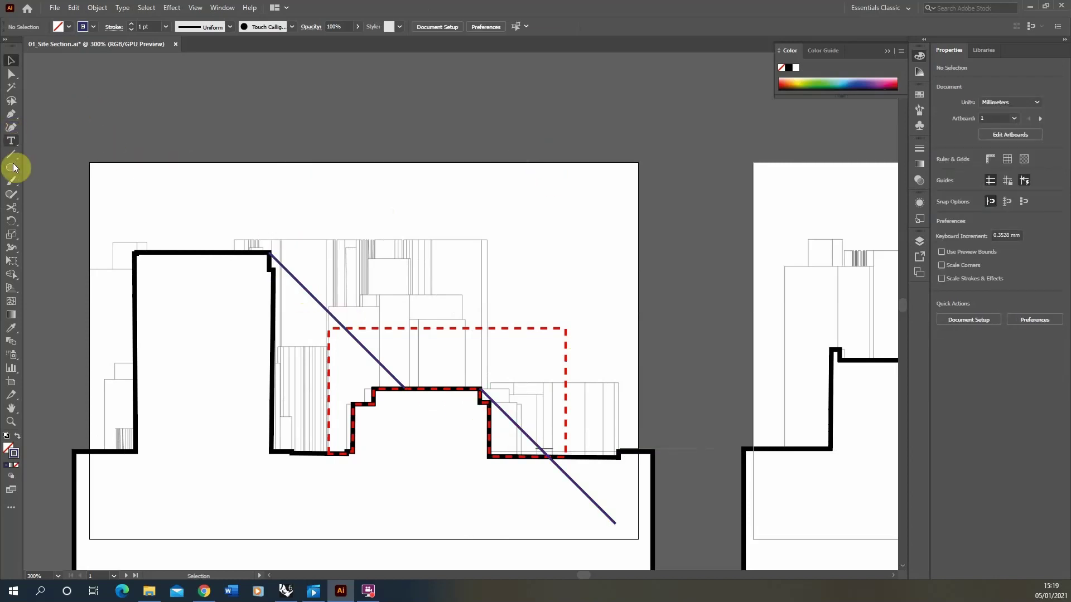
left_click(11, 208)
scroll(569, 468, "up", 4, "alt")
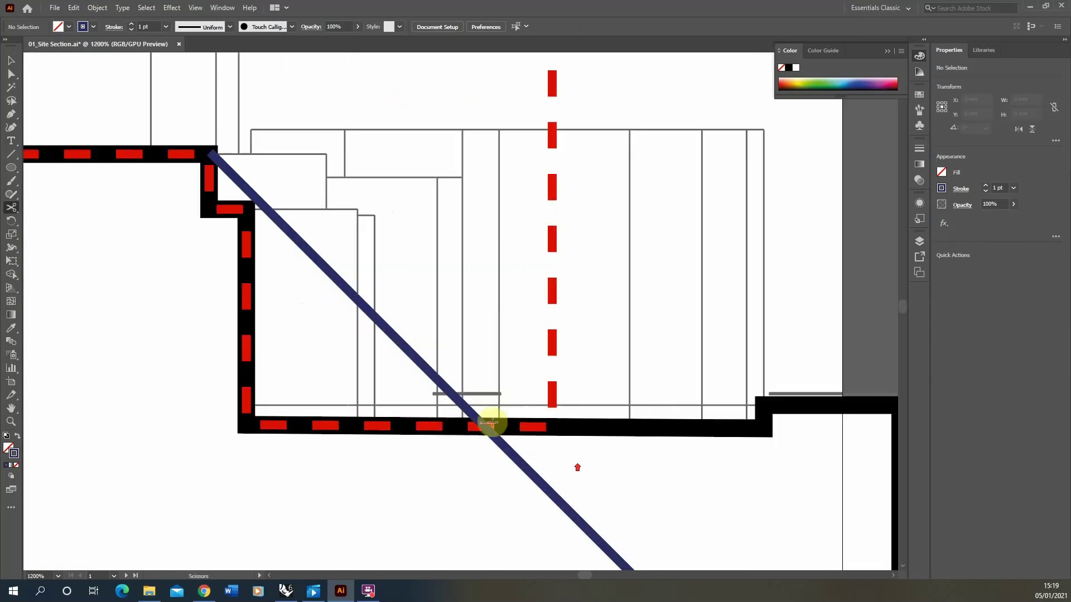
left_click(486, 425)
scroll(509, 425, "down", 4, "alt")
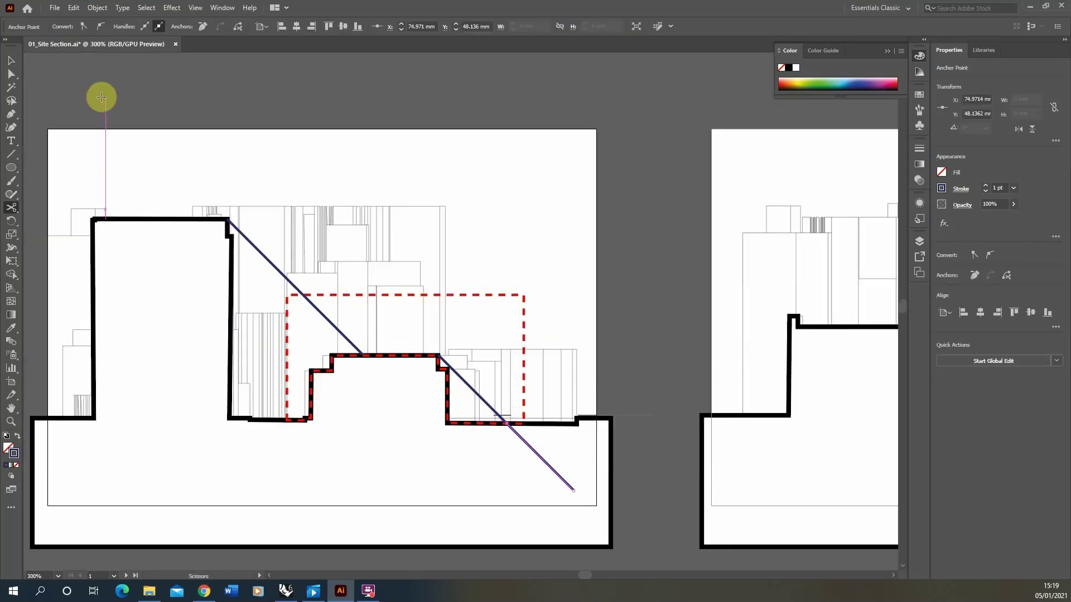
left_click(12, 60)
key("Delete")
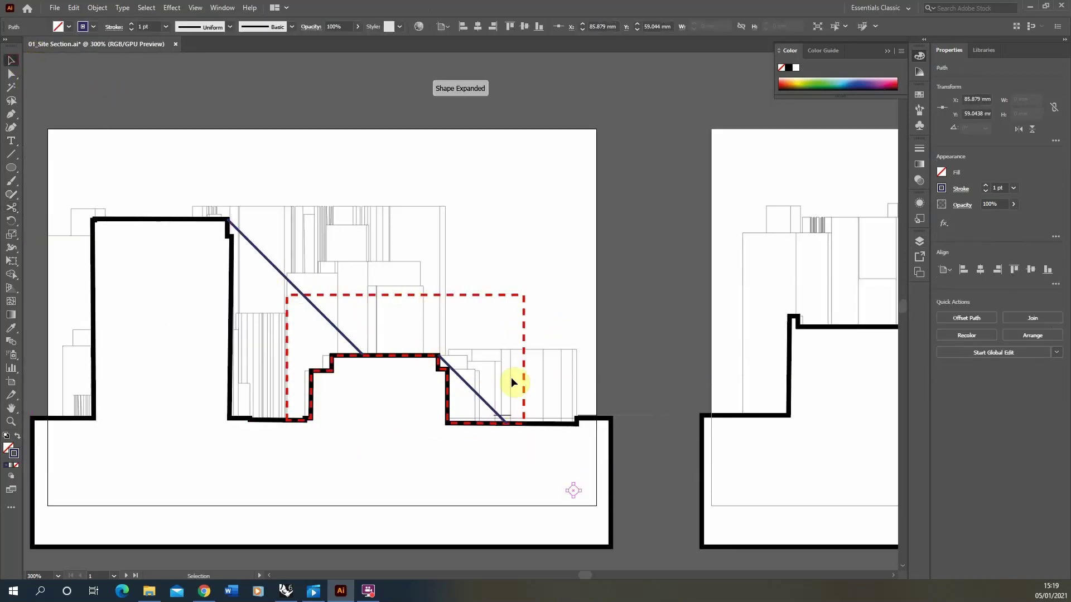
left_click(574, 461)
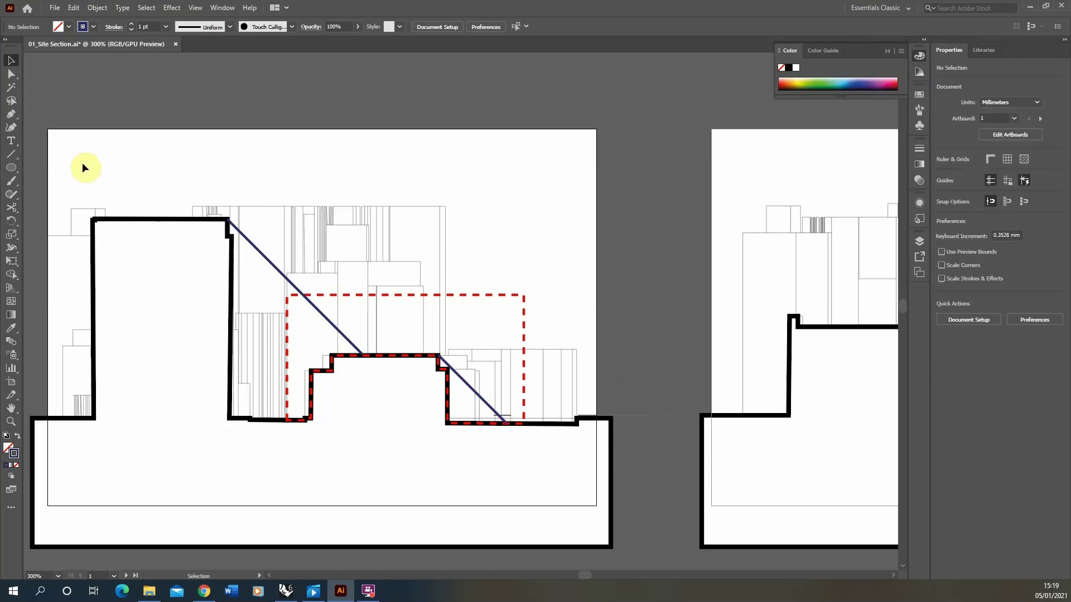
Extend the first diagonal into a closed shadow outline along the tall building's wall, the ground, and the lower building's steps and roof.
left_click(13, 115)
scroll(226, 219, "up", 2, "alt")
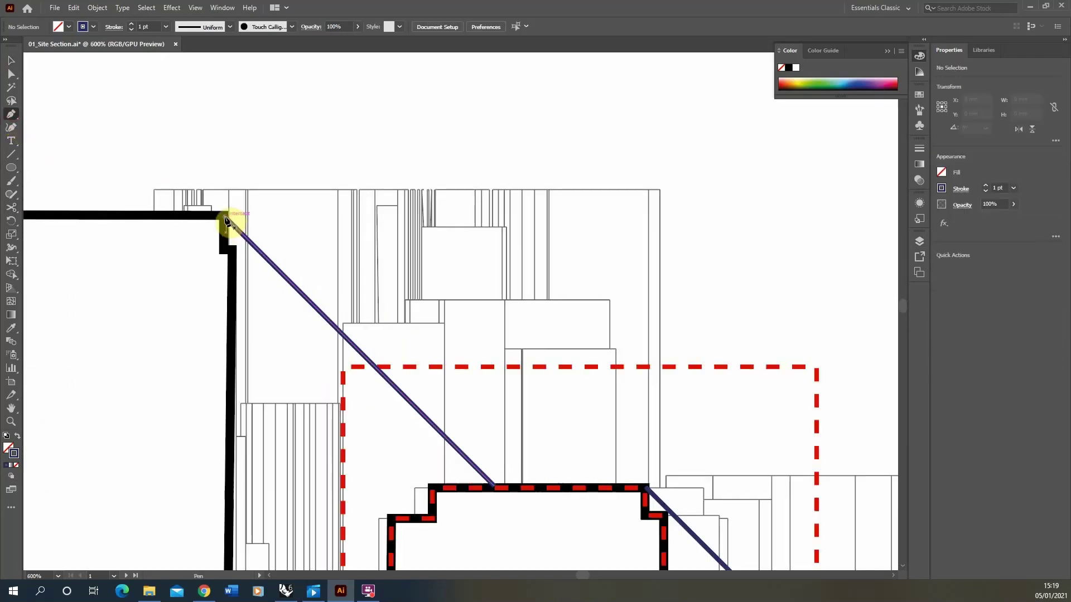
left_click(224, 218)
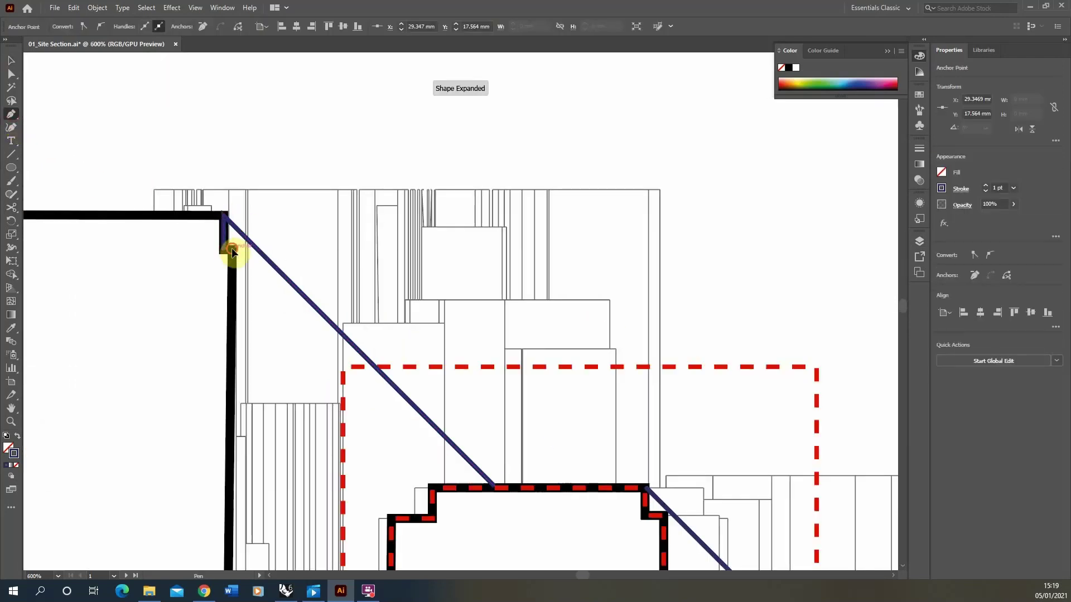
scroll(240, 219, "down", 2, "alt")
scroll(240, 427, "up", 2, "alt")
left_click(228, 440)
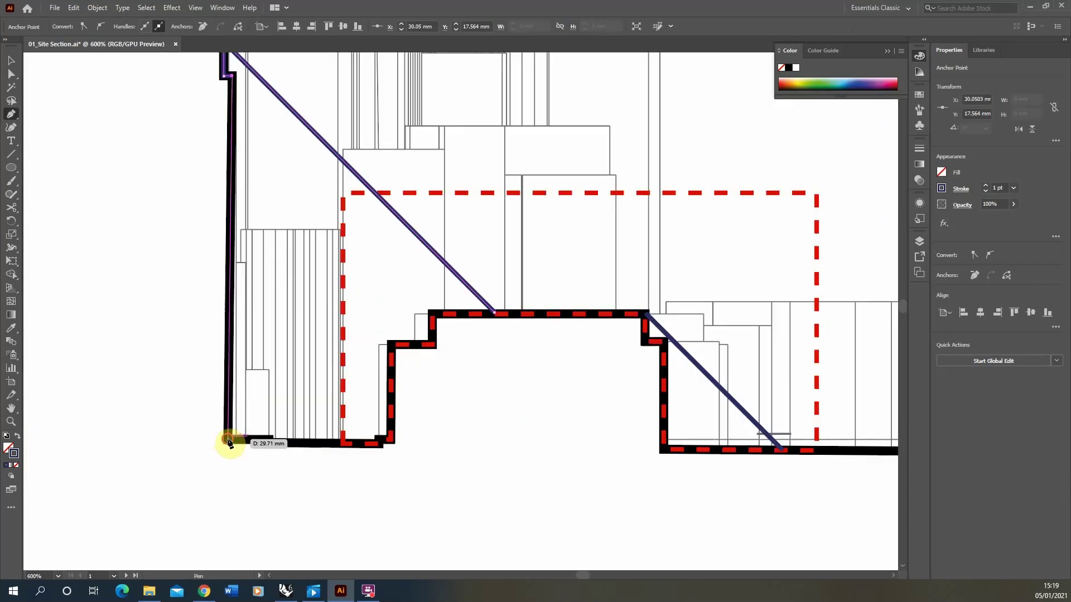
left_click(270, 439)
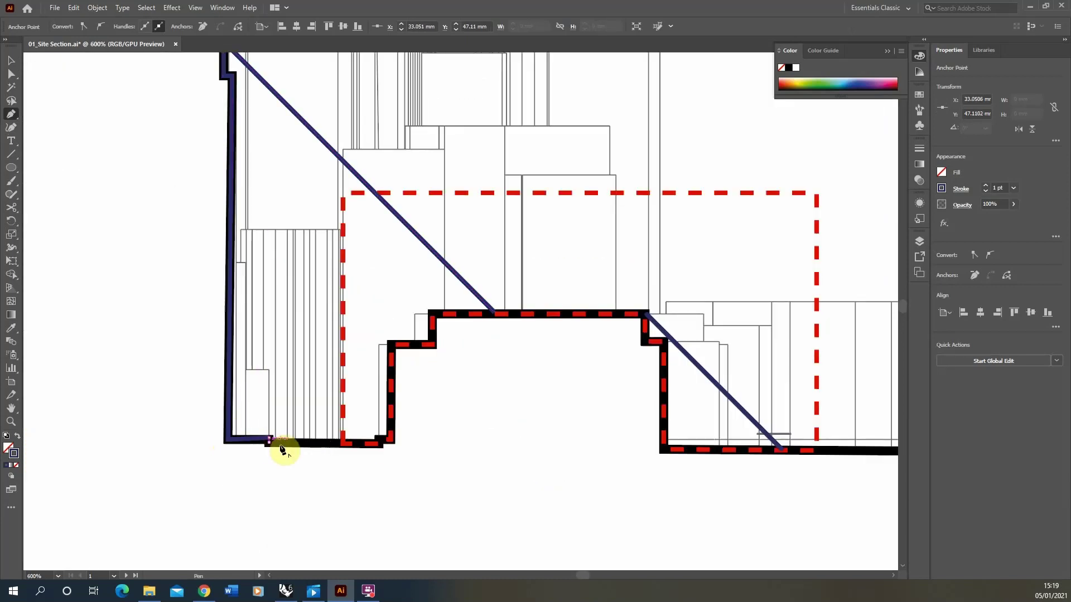
left_click(379, 443)
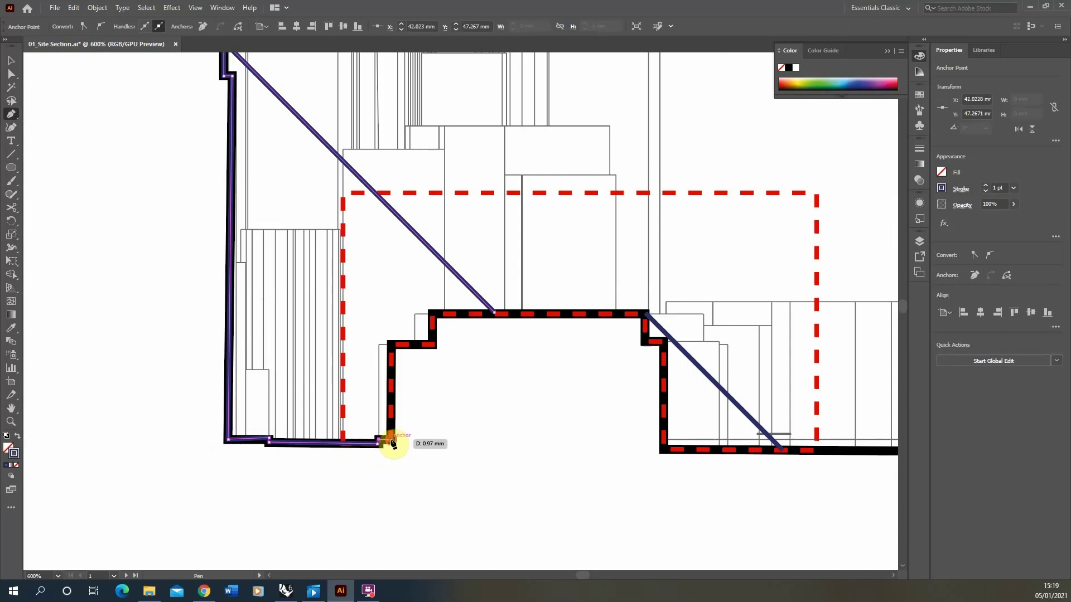
left_click(391, 344)
left_click(433, 345)
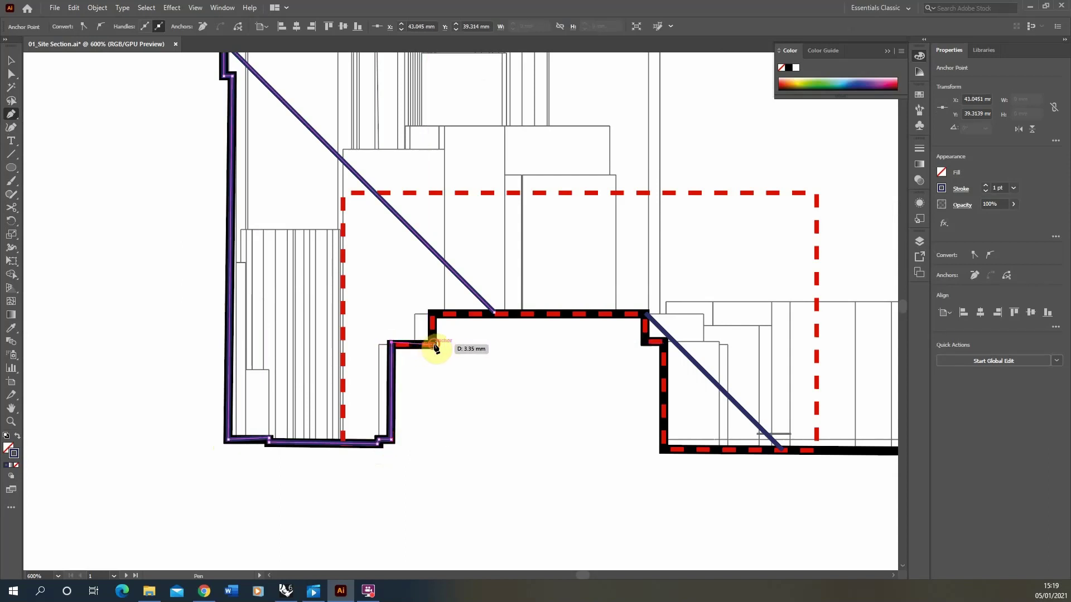
left_click(433, 314)
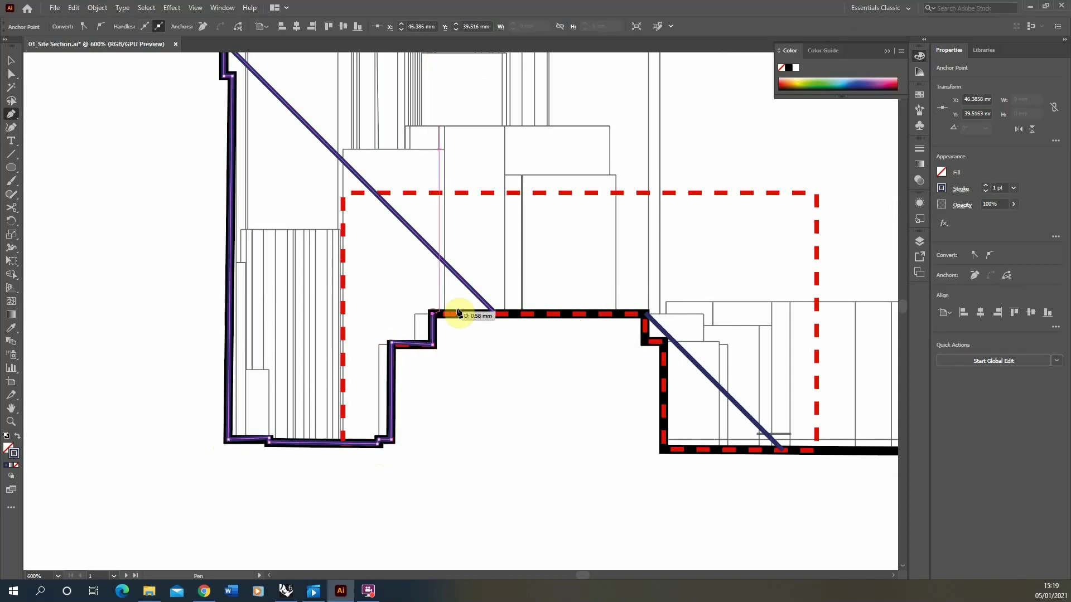
left_click(494, 311)
Extend the second diagonal into a closed shadow outline down the lower building's far stepped wall and along the ground.
scroll(602, 318, "down", 3, "alt")
scroll(591, 313, "up", 5, "alt")
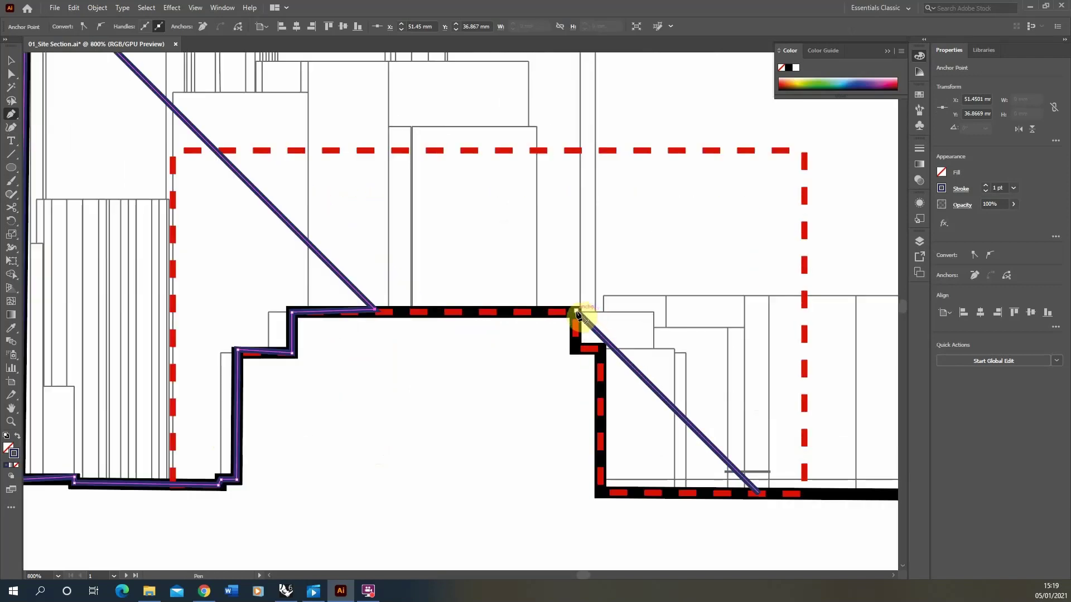
left_click(576, 312)
left_click(576, 350)
left_click(598, 349)
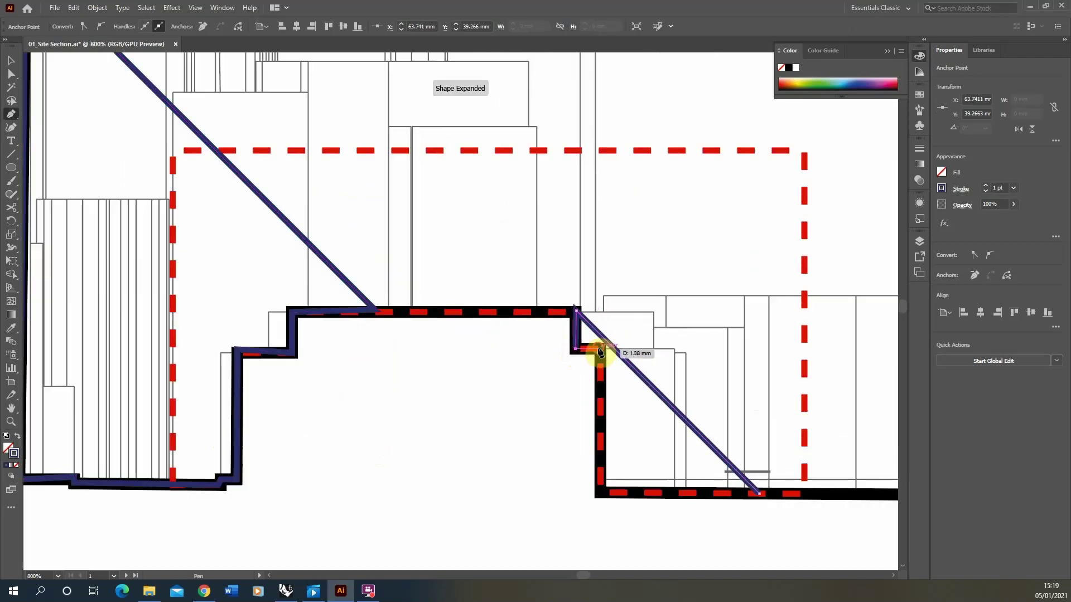
left_click(601, 494)
left_click(760, 494)
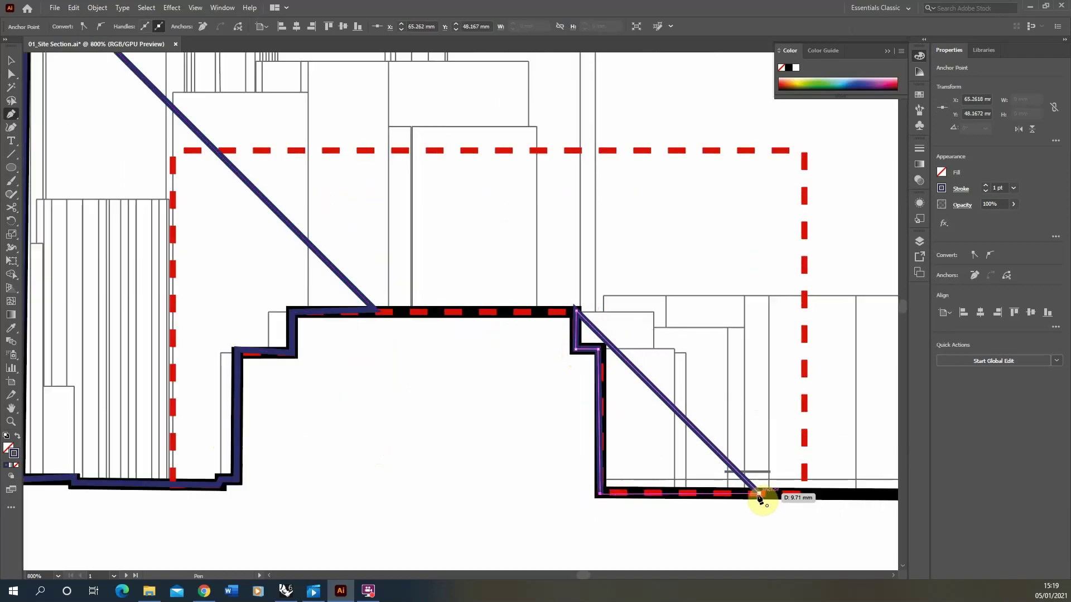
Select both shadow outlines and swap fill and stroke so they are solid dark blue without an outline.
scroll(564, 441, "down", 4, "alt")
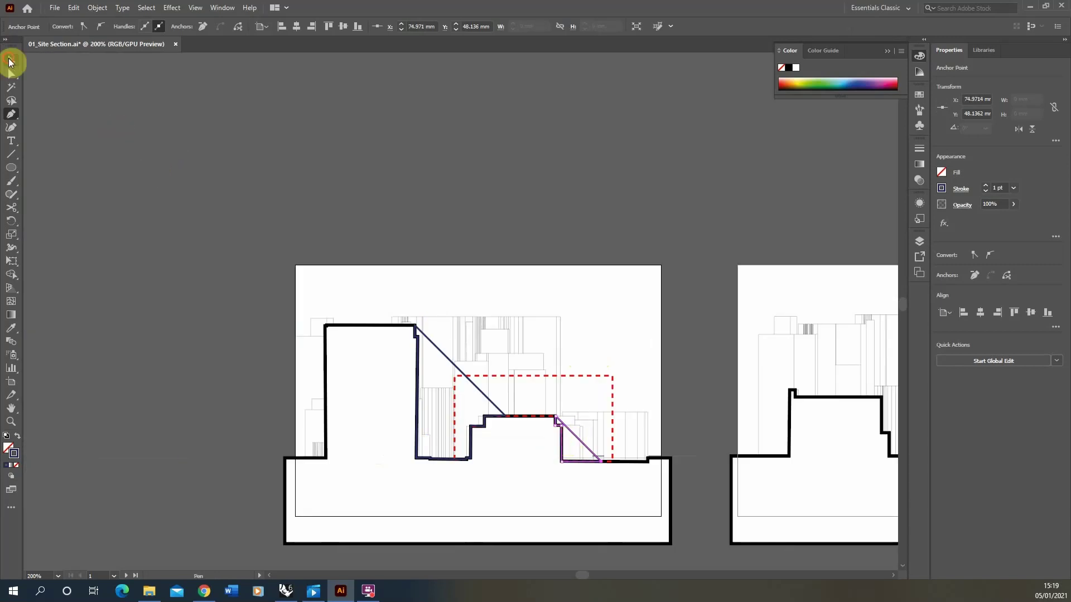
left_click(9, 63)
left_click(445, 358)
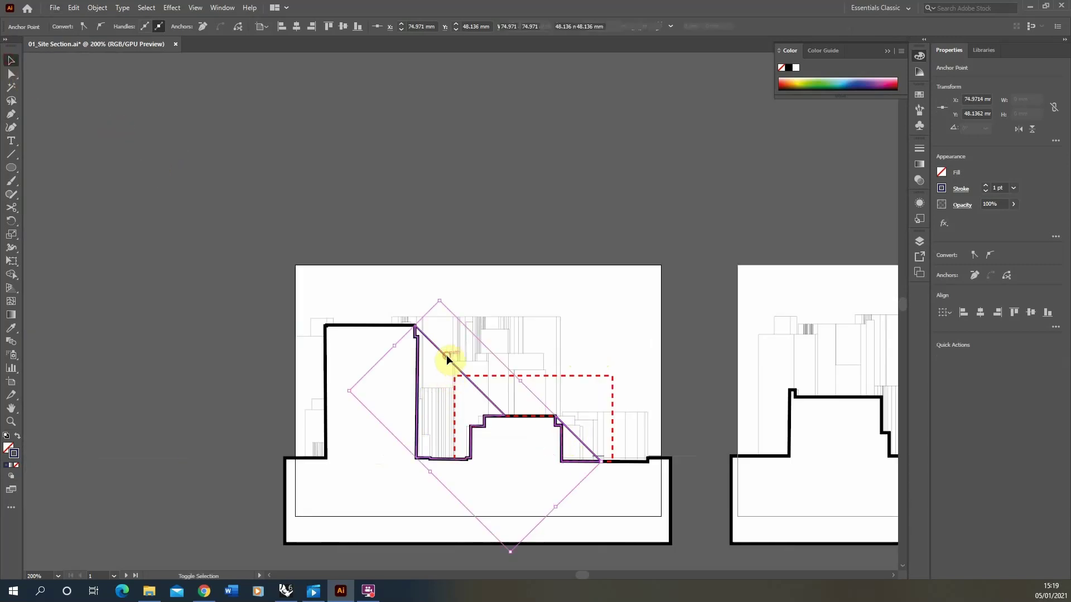
left_click(17, 436)
left_click(485, 238)
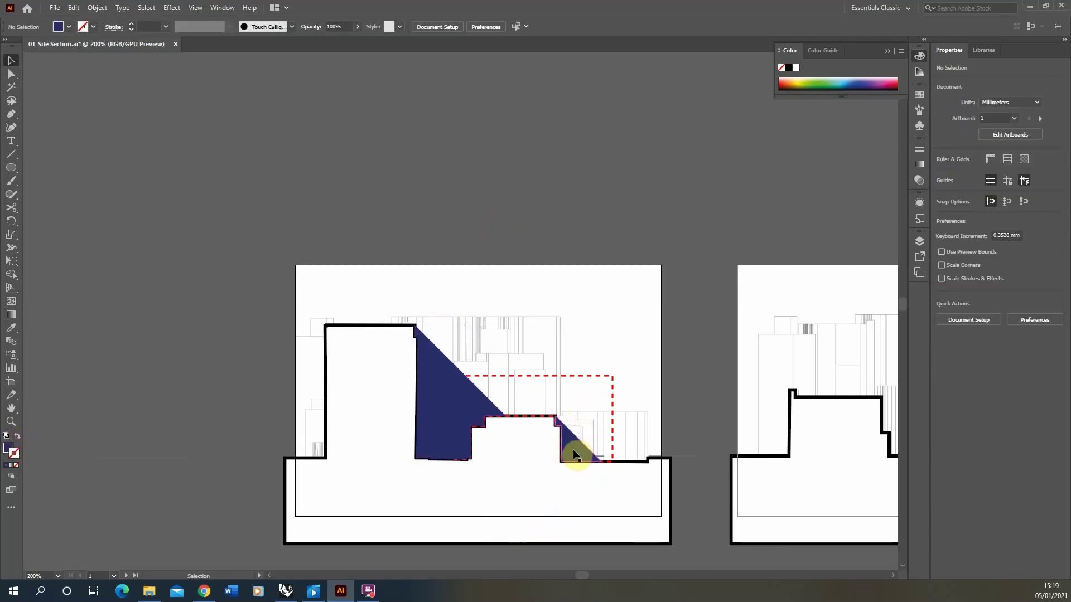
Change the fill of both shadow shapes to the muted blue 364B75.
left_click(573, 446)
left_click(426, 398)
scroll(557, 441, "up", 1, "alt")
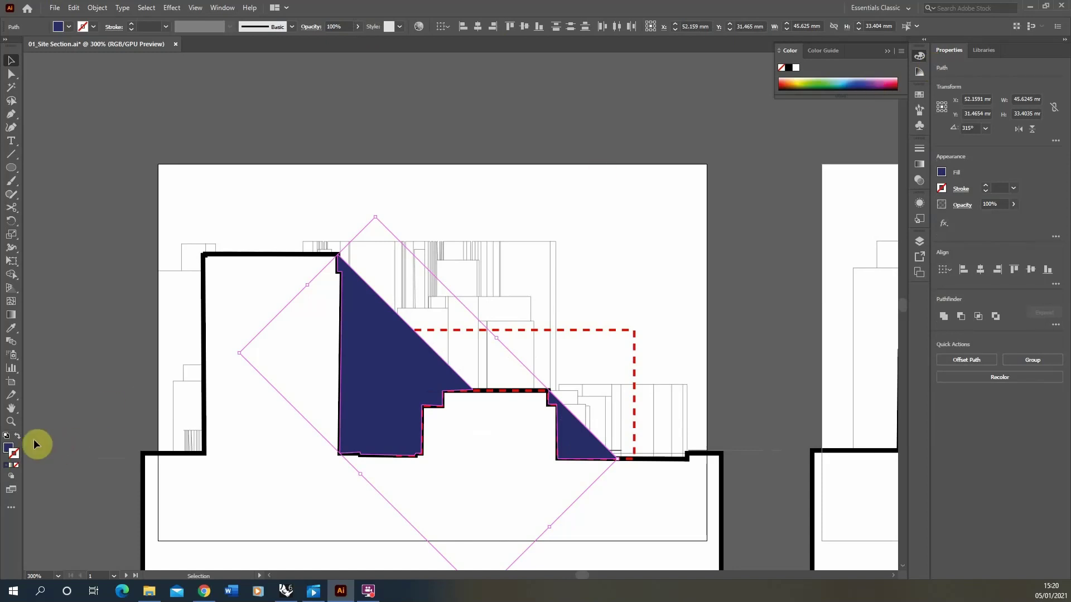
double_click(8, 450)
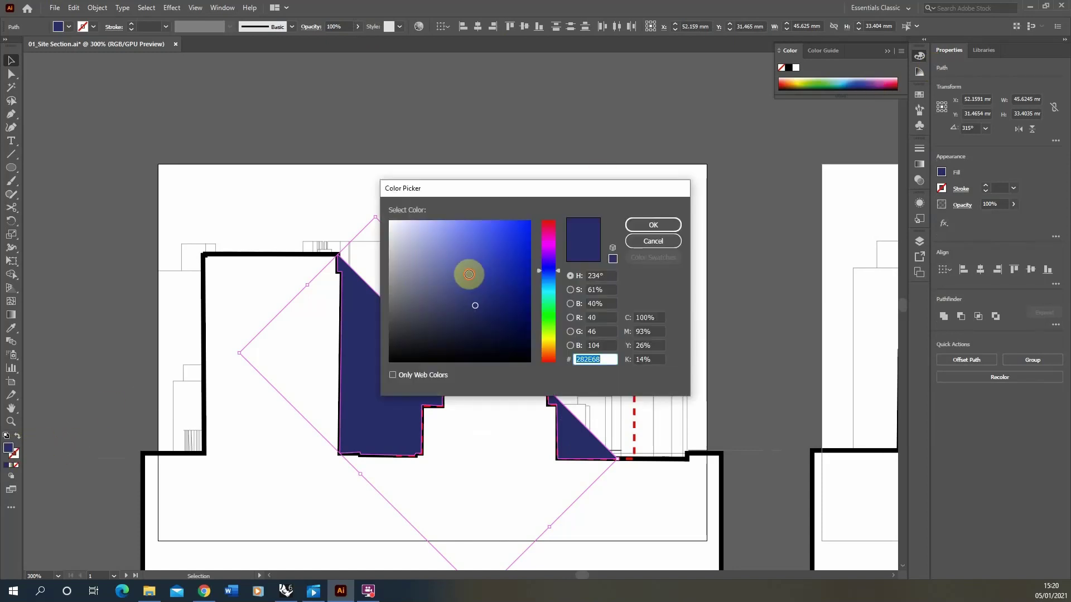
mouse_move(468, 270)
left_mouse_down()
mouse_move(454, 267)
mouse_move(454, 278)
left_mouse_up()
left_click_drag(557, 273, 569, 277)
mouse_move(453, 296)
left_mouse_down()
mouse_move(437, 310)
mouse_move(401, 293)
mouse_move(426, 284)
left_mouse_up()
left_click(441, 287)
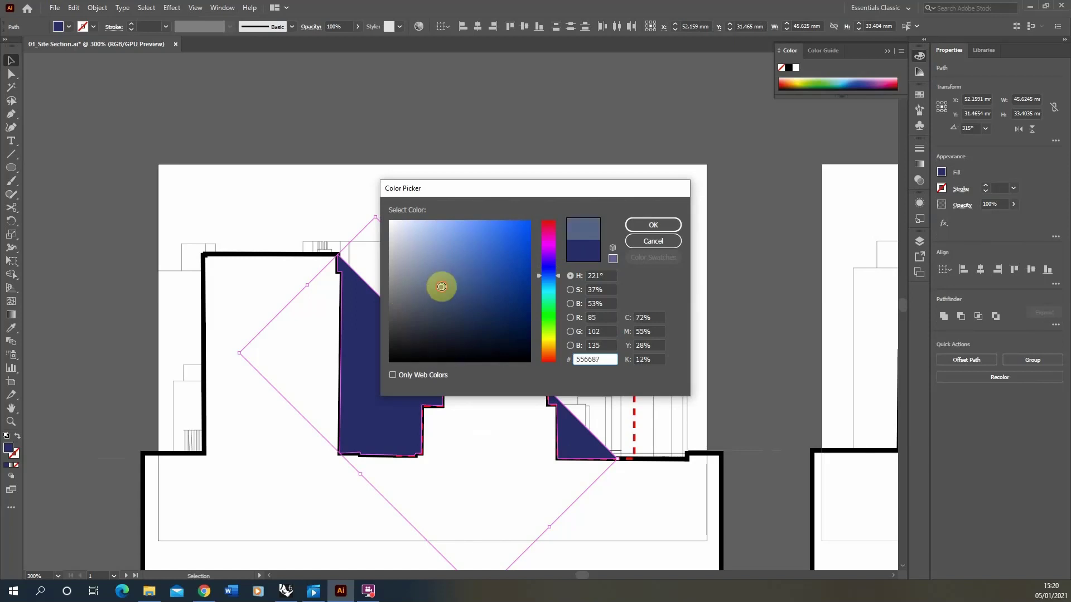
left_click(465, 297)
left_click(653, 224)
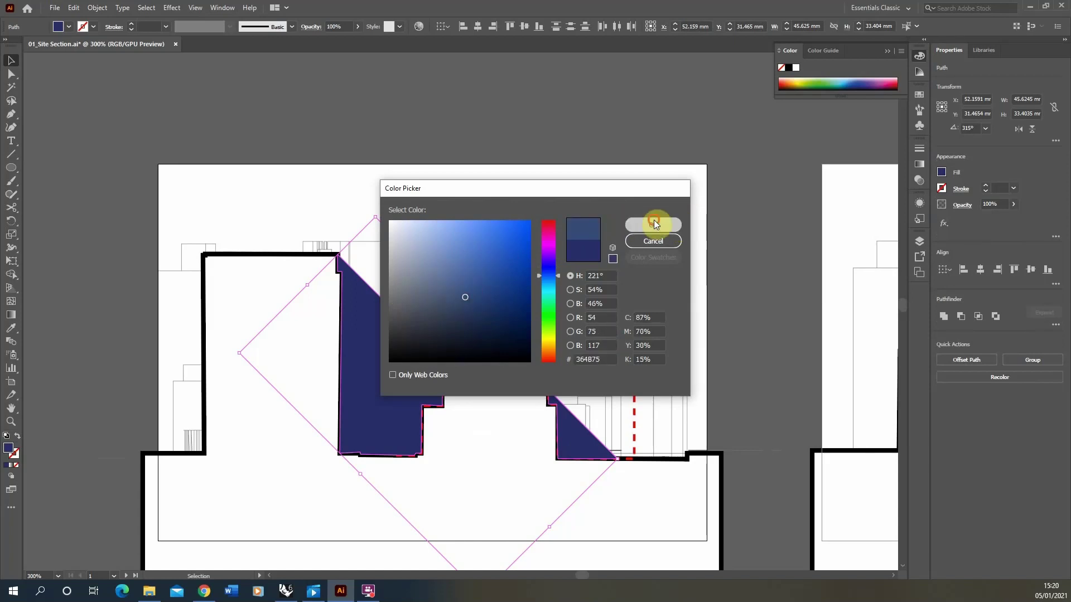
Lower the opacity of both shadow shapes to 32% and deselect them.
left_click(357, 27)
left_click_drag(360, 42, 328, 42)
left_click(509, 113)
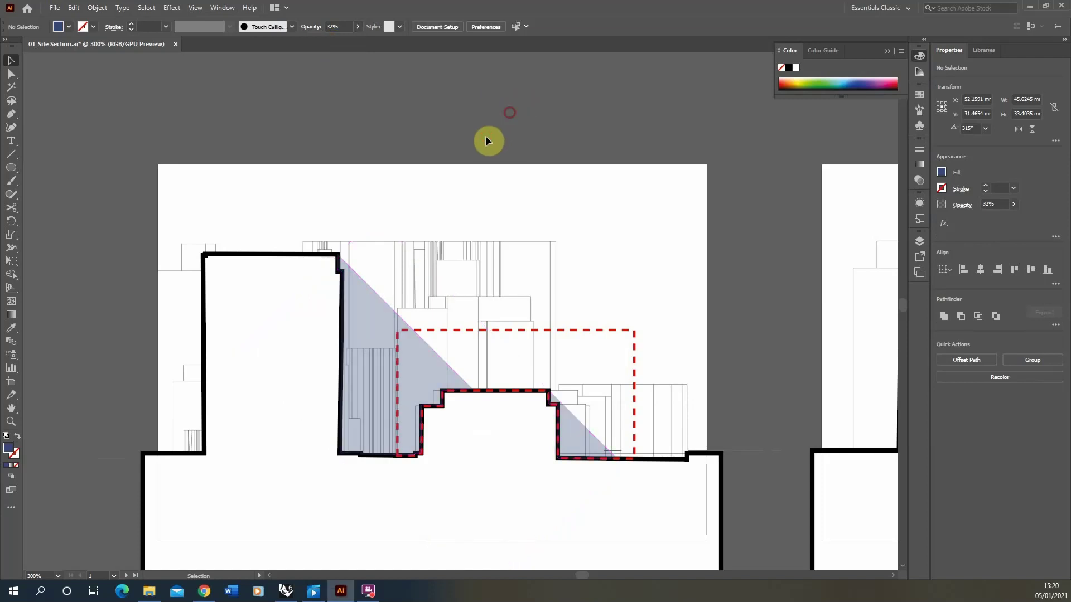
Move Layer 5 directly below the Section layer and rename it Shadow.
key("ctrl+minus")
key("ctrl+minus")
scroll(383, 301, "up", 1, "alt")
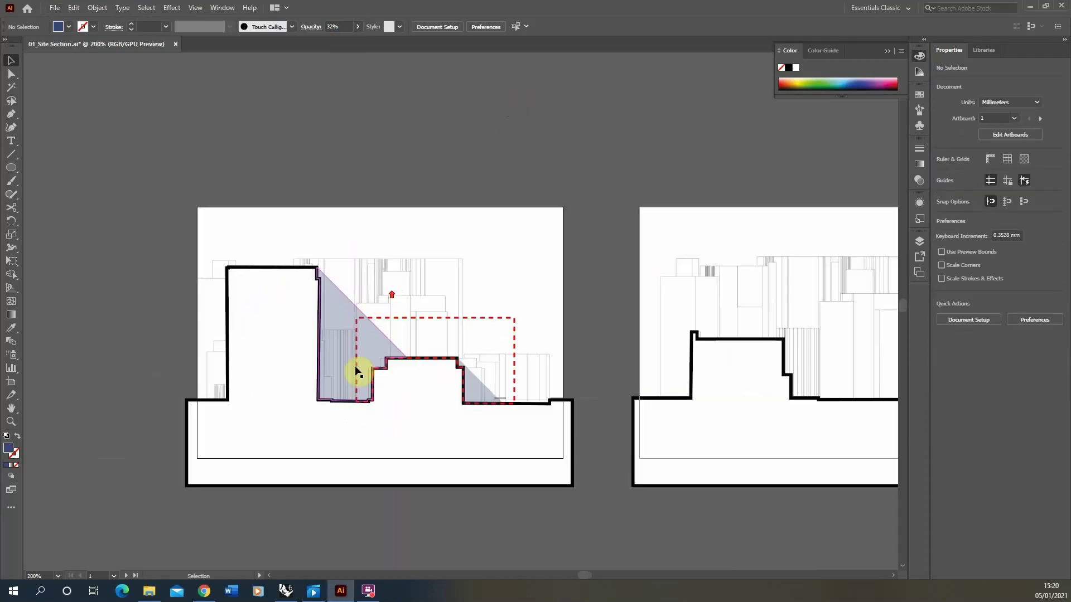
scroll(359, 311, "up", 2, "alt")
scroll(341, 342, "down", 2, "alt")
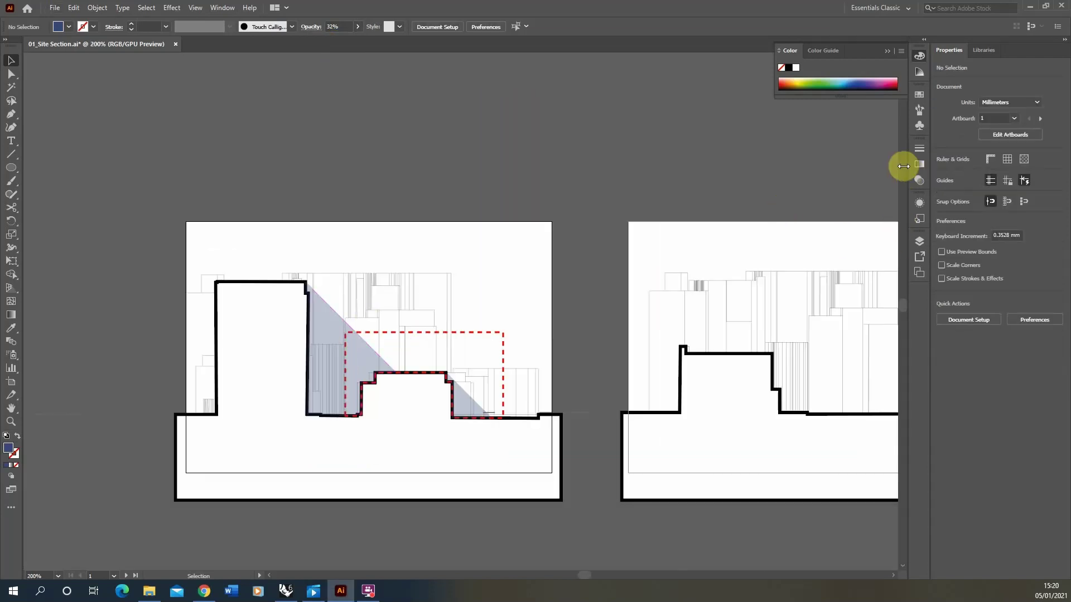
left_click(919, 240)
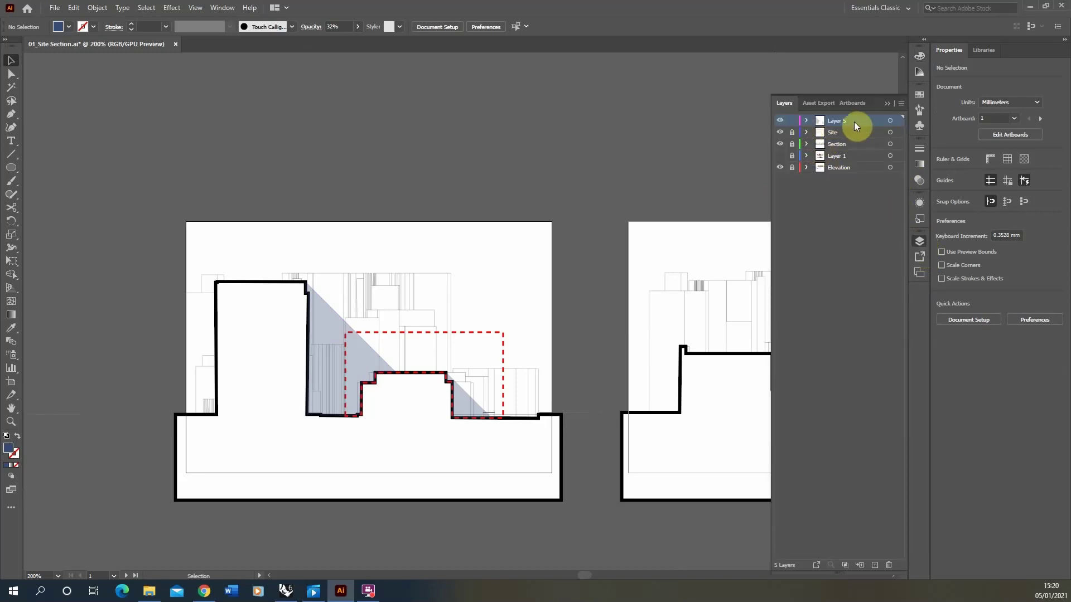
left_click_drag(855, 121, 836, 144)
double_click(831, 144)
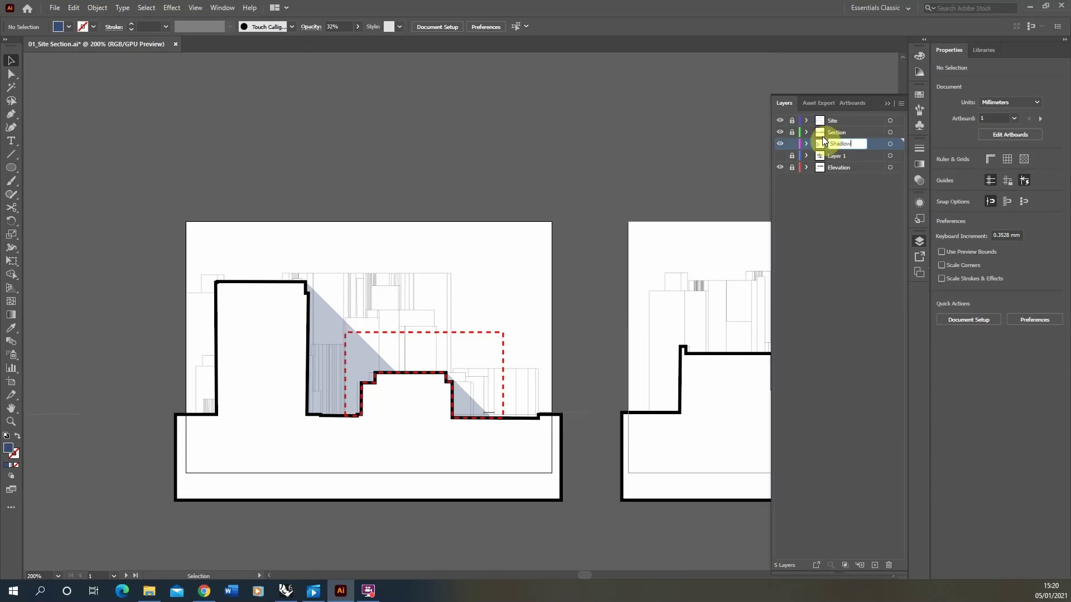
scroll(419, 376, "up", 5, "alt")
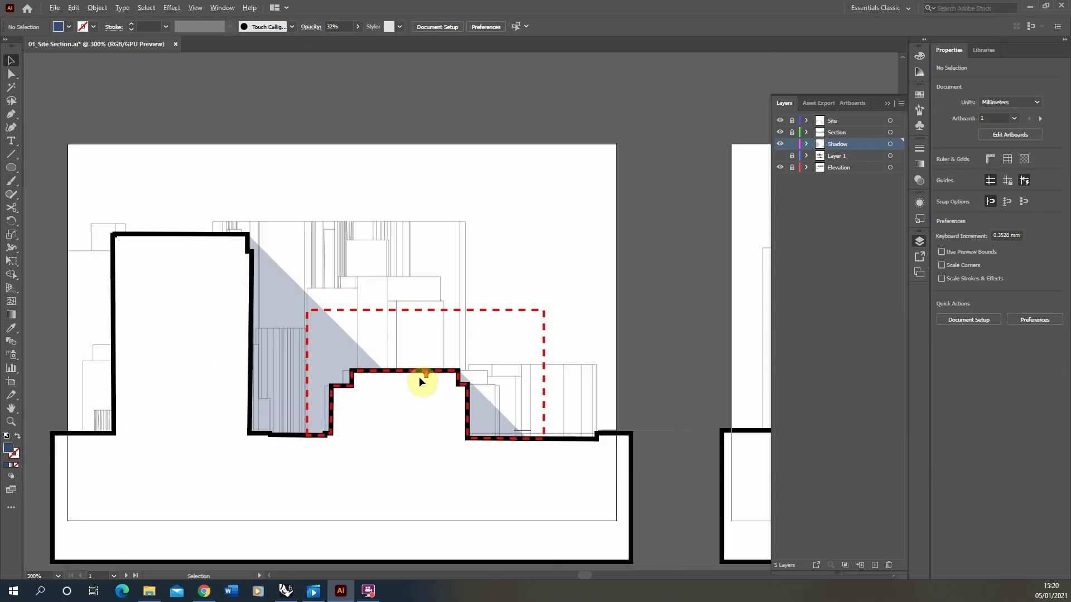
scroll(117, 479, "up", 2, "alt")
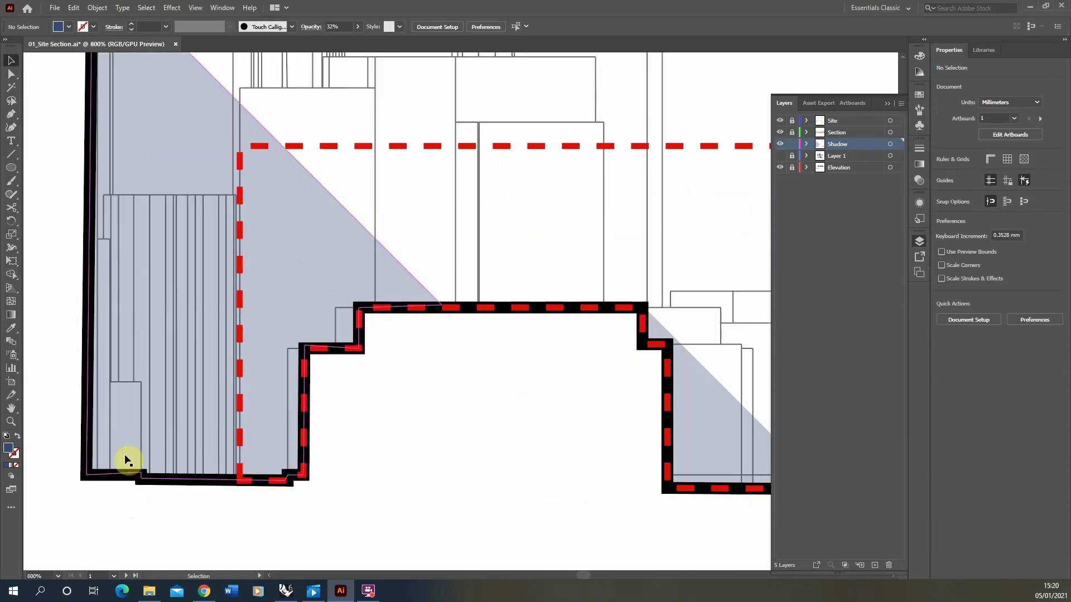
Copy the large shadow from the first section to the upper right corner of the second section's tall left building.
scroll(315, 394, "down", 2, "alt")
scroll(335, 396, "down", 3, "alt")
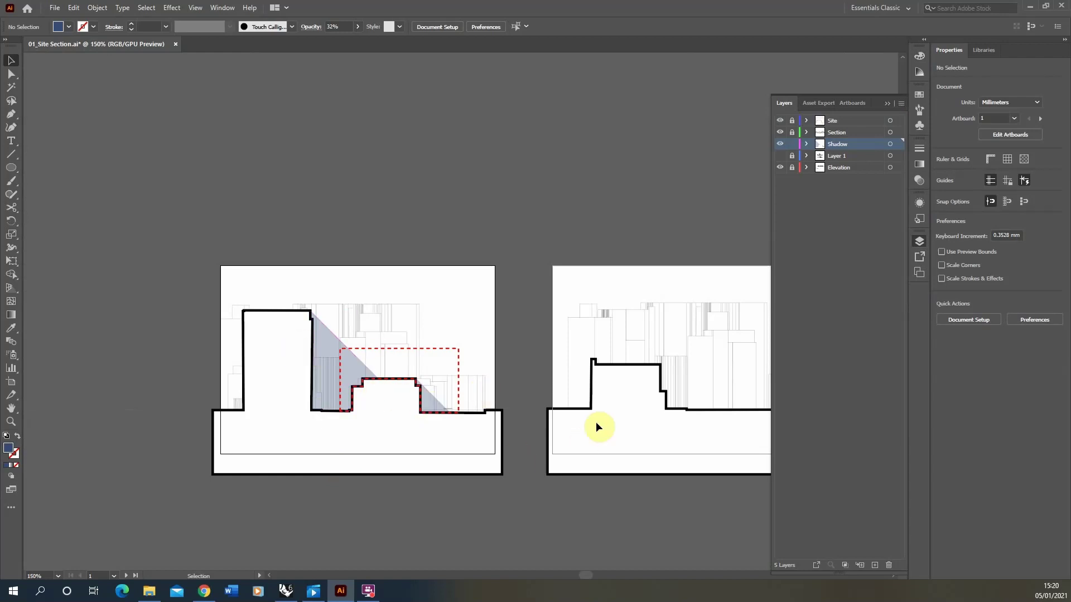
scroll(324, 354, "down", 2, "alt")
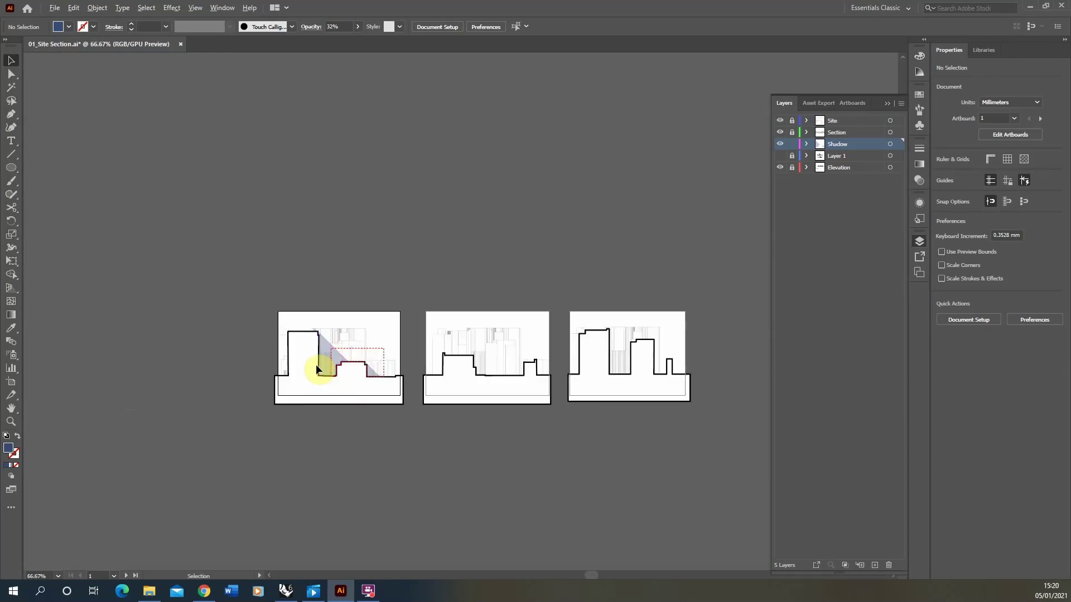
scroll(316, 364, "up", 5, "alt")
scroll(182, 381, "down", 2, "alt")
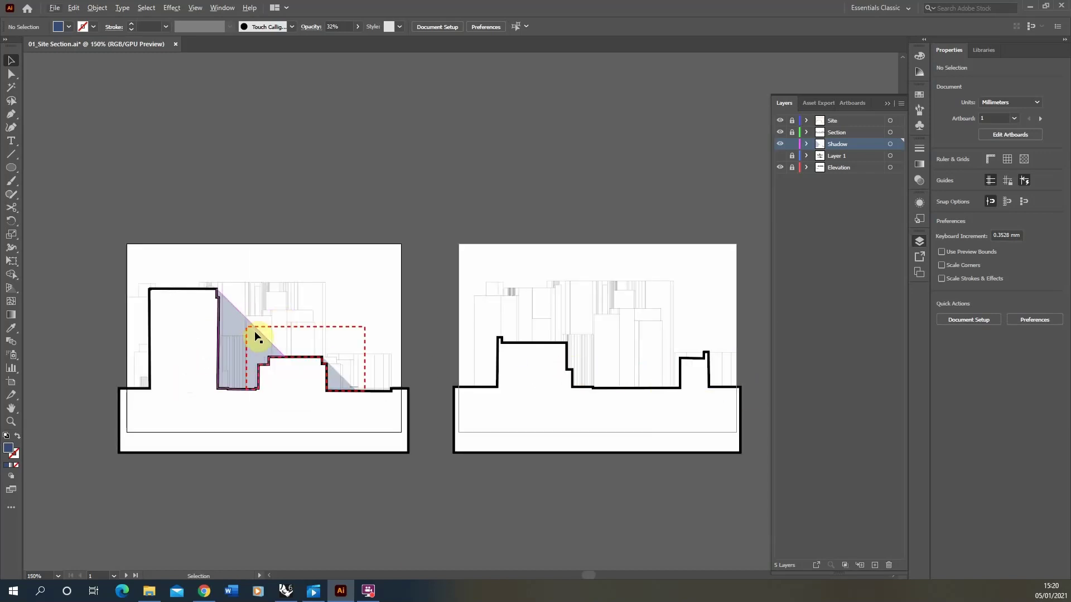
left_click(229, 315)
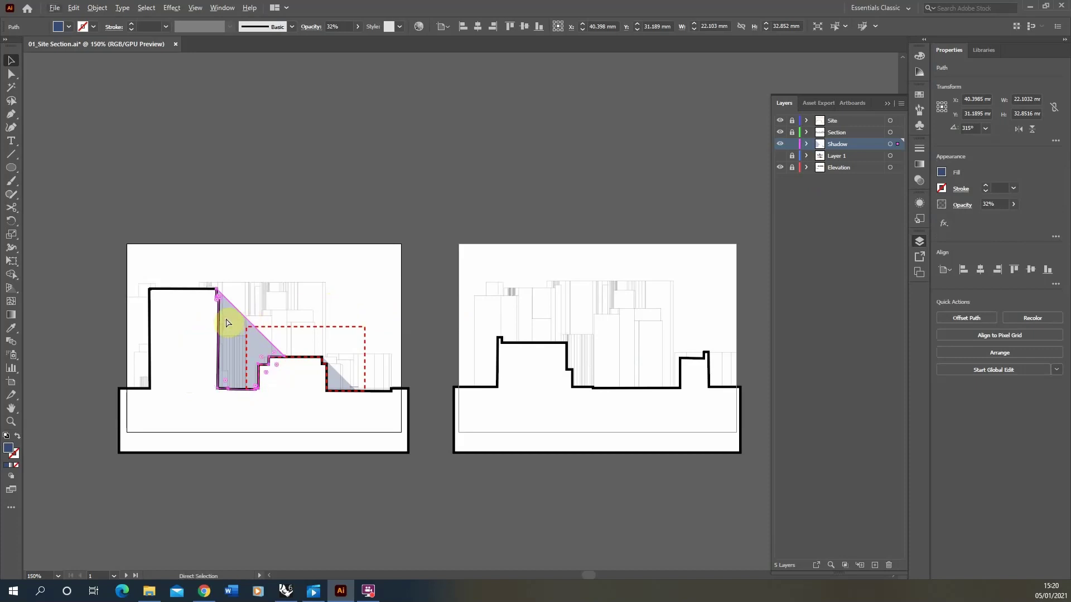
left_click_drag(226, 311, 578, 375, "alt")
scroll(575, 352, "up", 3, "alt")
scroll(574, 353, "up", 2, "alt")
scroll(578, 376, "up", 2, "alt")
scroll(574, 375, "up", 1, "alt")
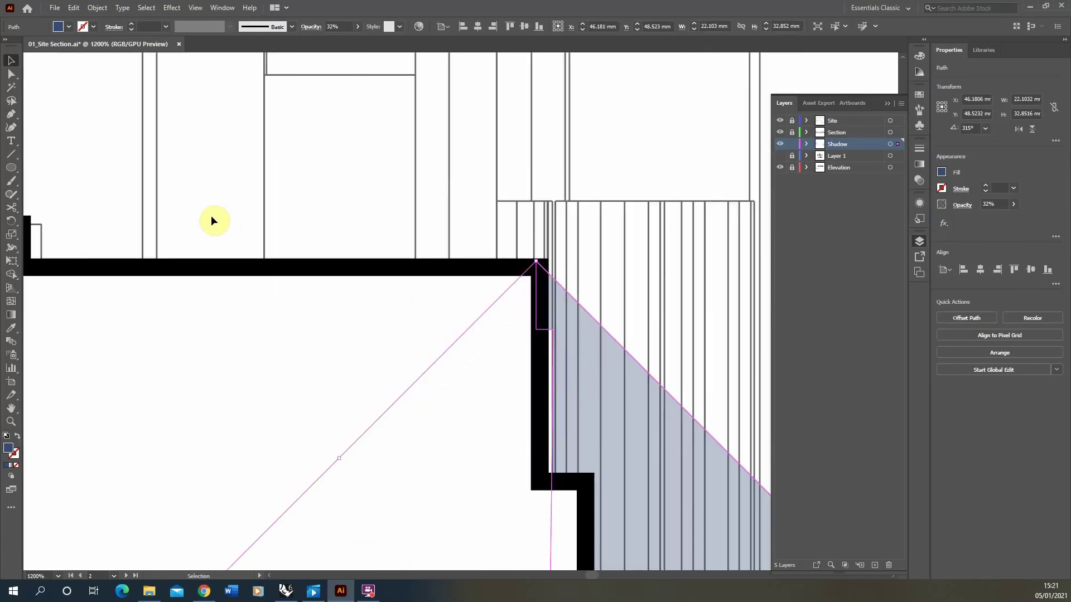
Move the copied shadow's protruding anchor point inside the thick cut line at the building's wall step, and deselect it.
left_click(335, 216)
left_click(611, 381)
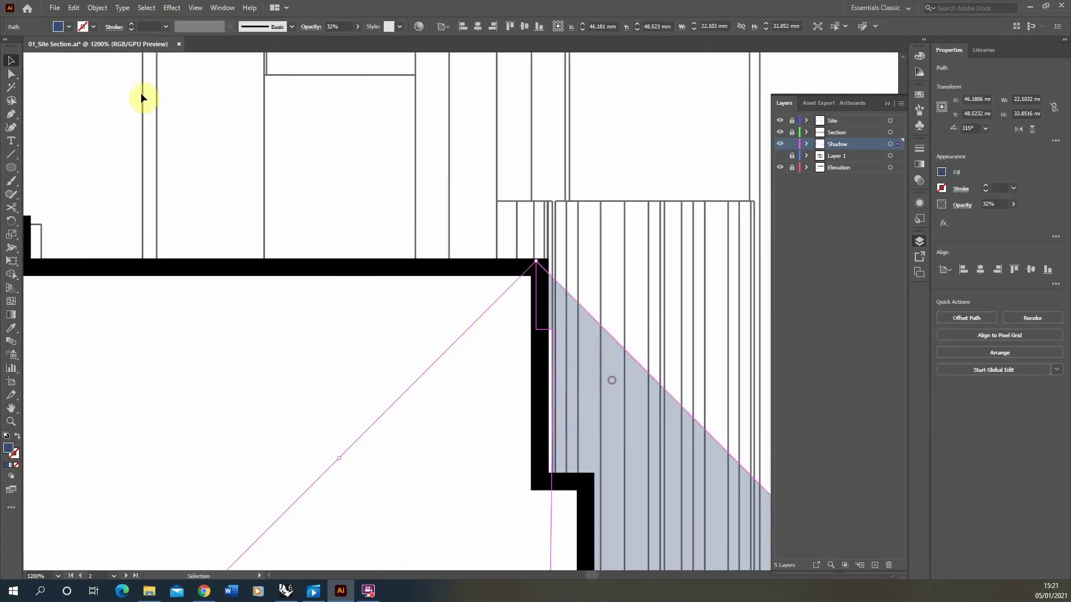
left_click(11, 73)
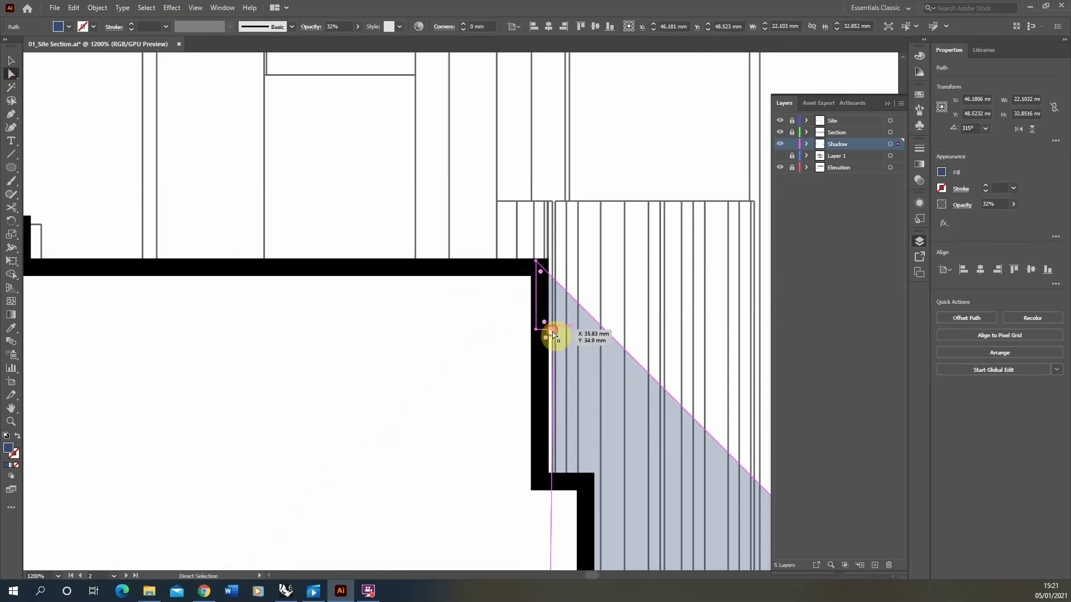
left_click_drag(545, 337, 539, 482)
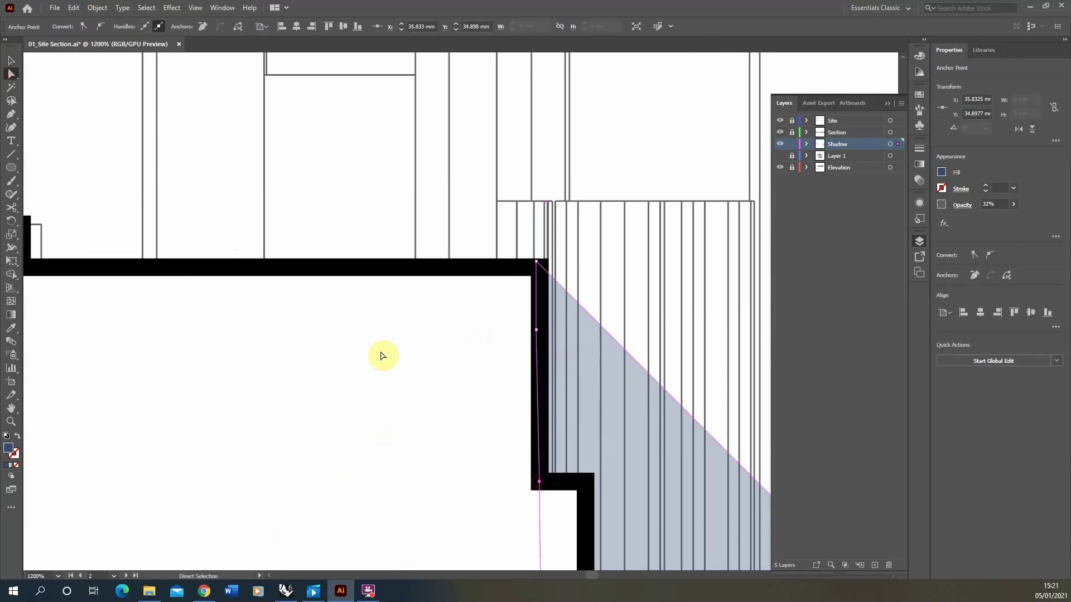
scroll(380, 353, "down", 4, "alt")
left_click(12, 60)
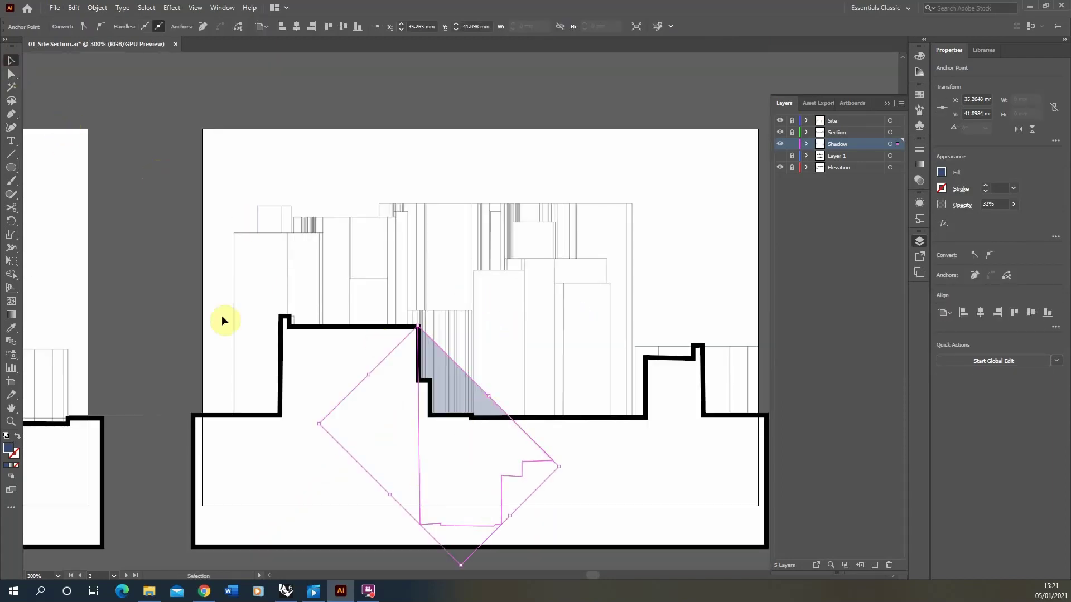
left_click(176, 301)
Copy that shadow to the top right corner of the small building in the second section and deselect it.
scroll(403, 333, "down", 2, "alt")
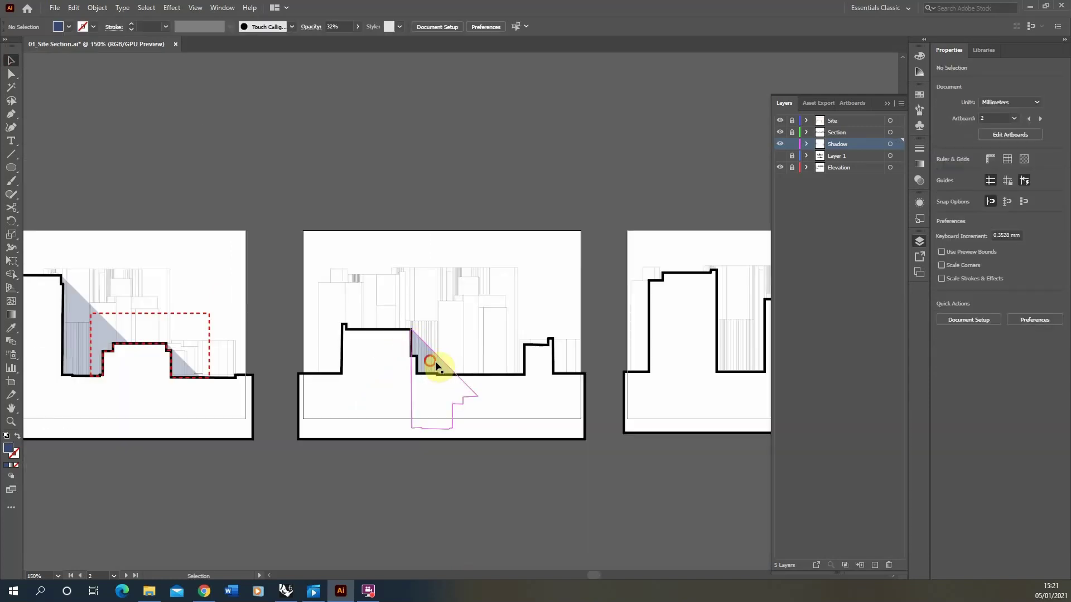
left_click_drag(437, 363, 569, 366, "alt")
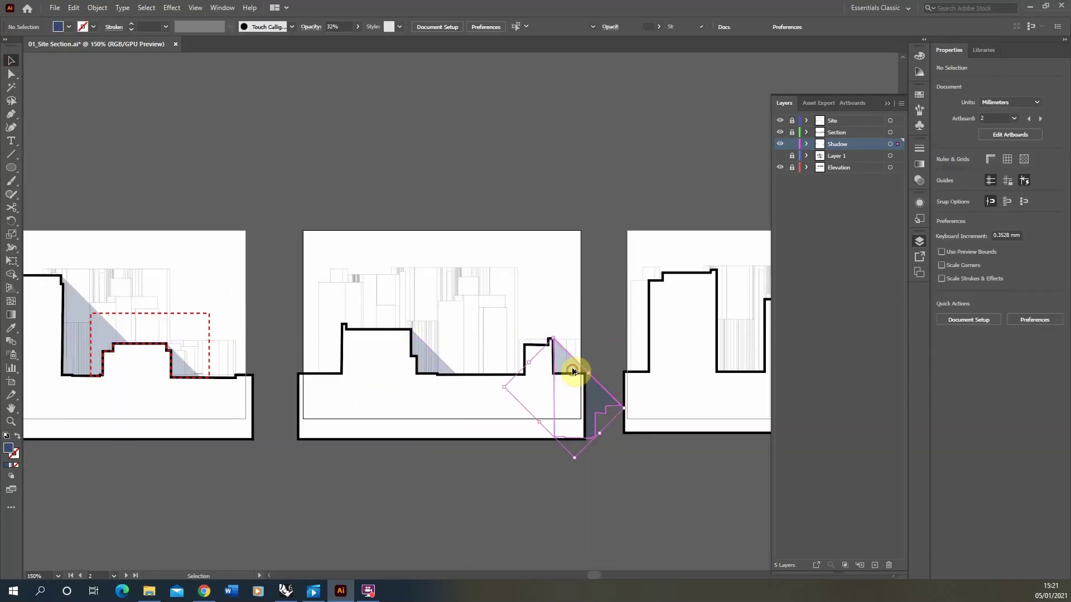
scroll(563, 363, "up", 4, "alt")
scroll(556, 361, "down", 2, "alt")
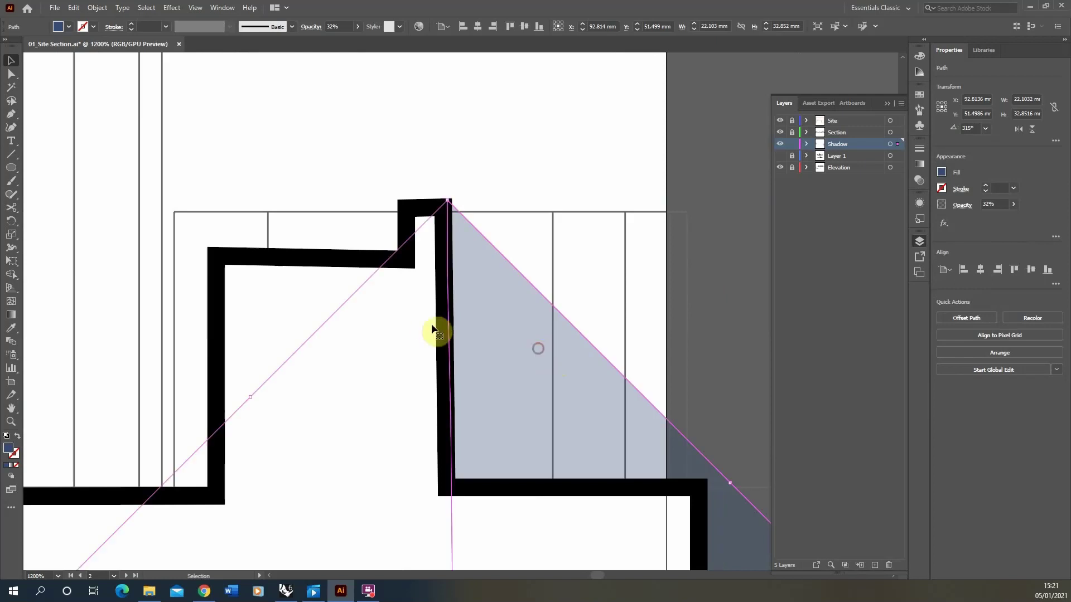
scroll(488, 387, "down", 1, "alt")
left_click(524, 440)
scroll(551, 426, "down", 1, "alt")
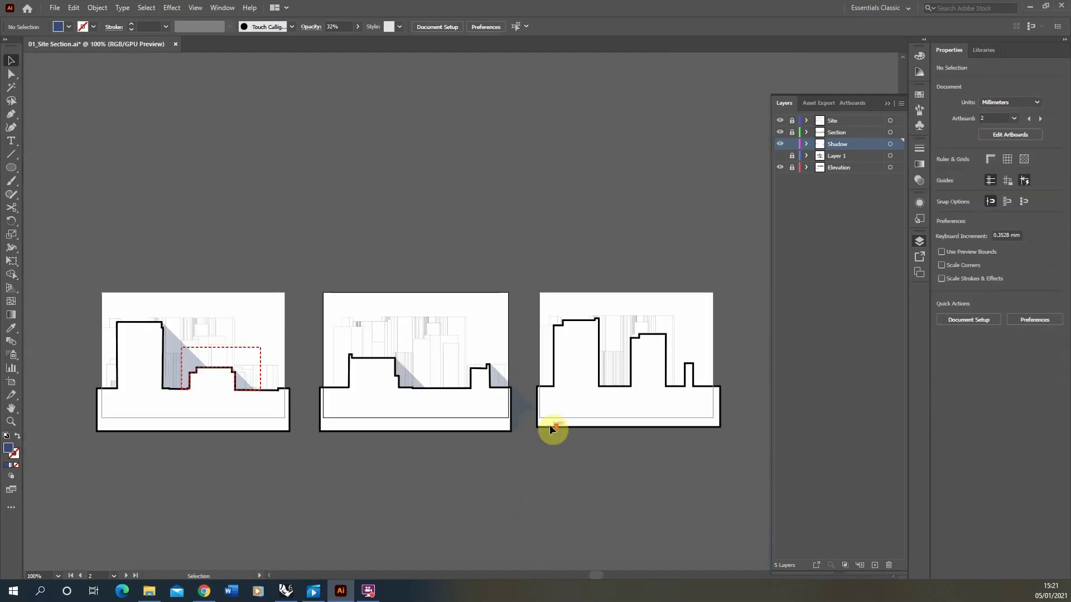
Copy a shadow to the tallest building in the third section and enlarge it to about 28.9 by 43 mm.
scroll(627, 366, "up", 1, "alt")
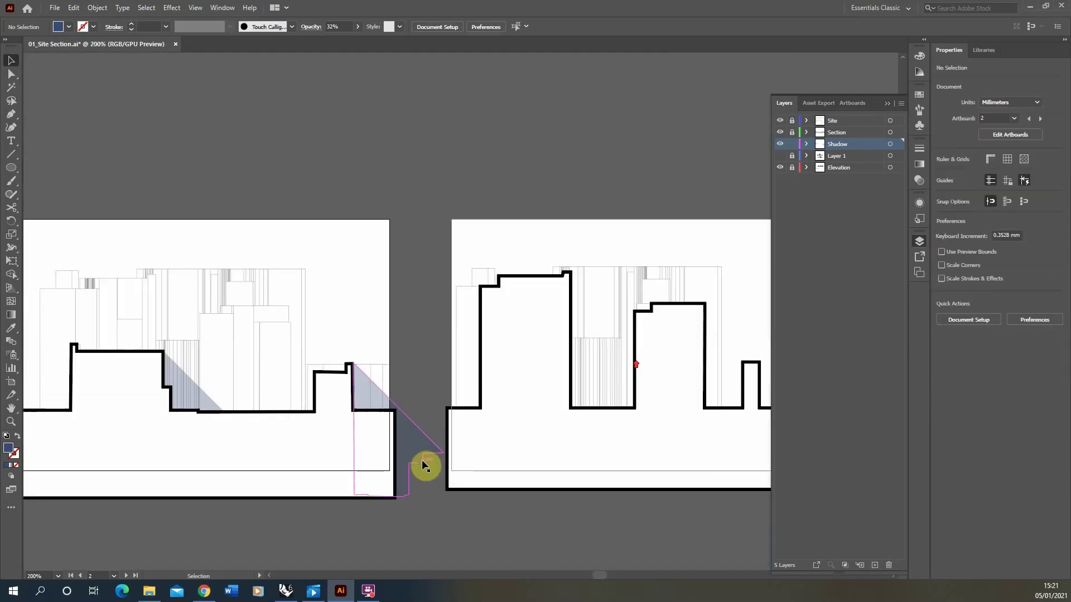
left_click_drag(525, 414, 728, 387, "alt")
left_click_drag(654, 350, 636, 361)
key("ctrl+minus")
key("ctrl+minus")
key("ctrl+minus")
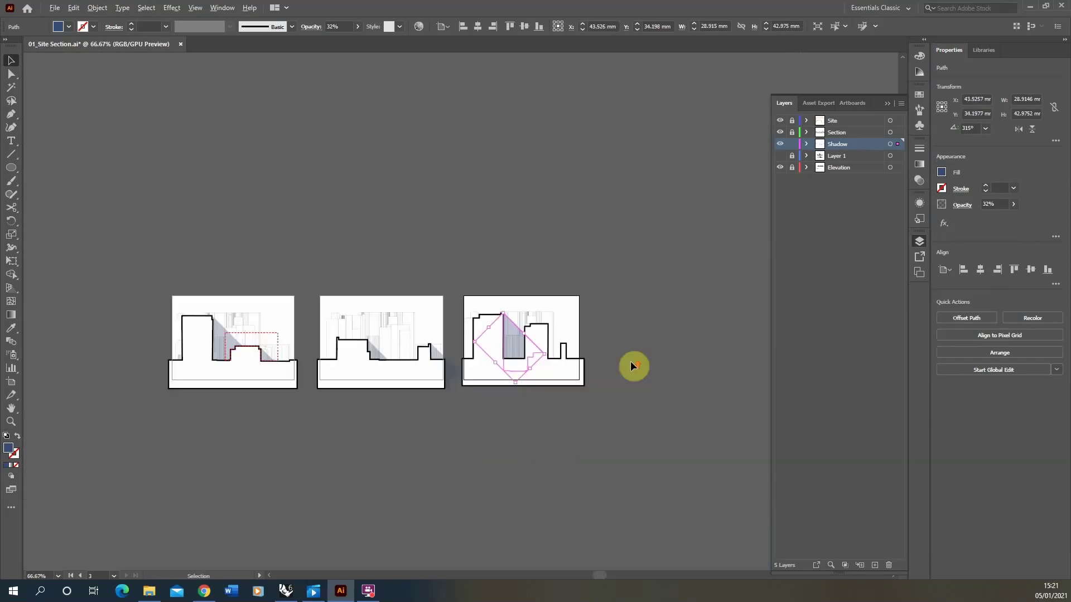
Copy the enlarged shadow to the top right corner of the third section's middle building and deselect it.
scroll(632, 365, "up", 3, "alt")
left_click_drag(267, 286, 405, 324, "alt")
scroll(437, 327, "up", 2, "alt")
left_click_drag(483, 340, 531, 342)
scroll(530, 342, "down", 5, "alt")
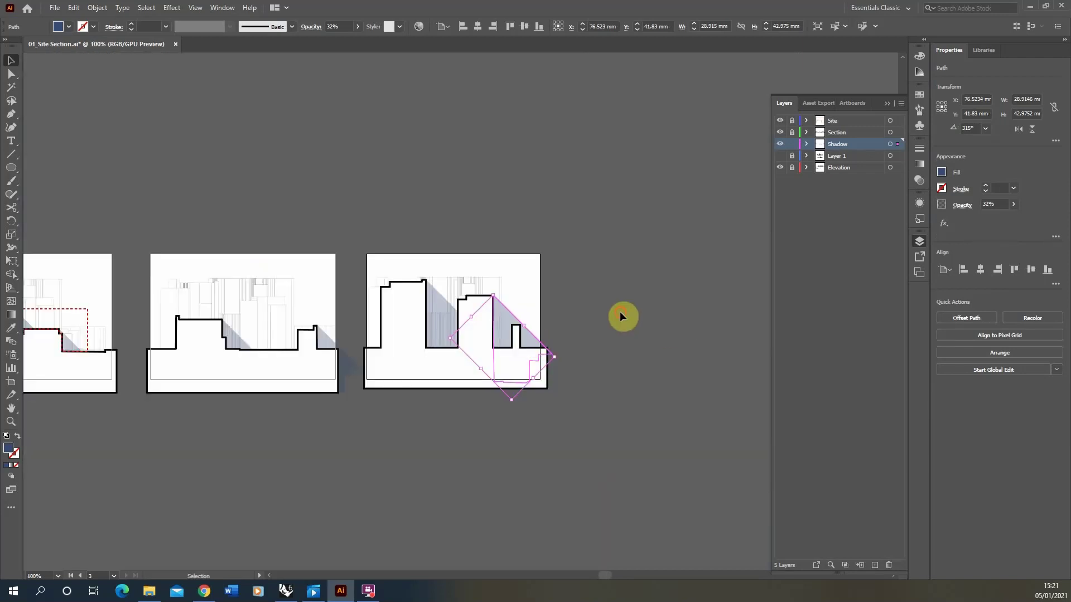
left_click(621, 316)
left_click_drag(591, 360, 705, 379)
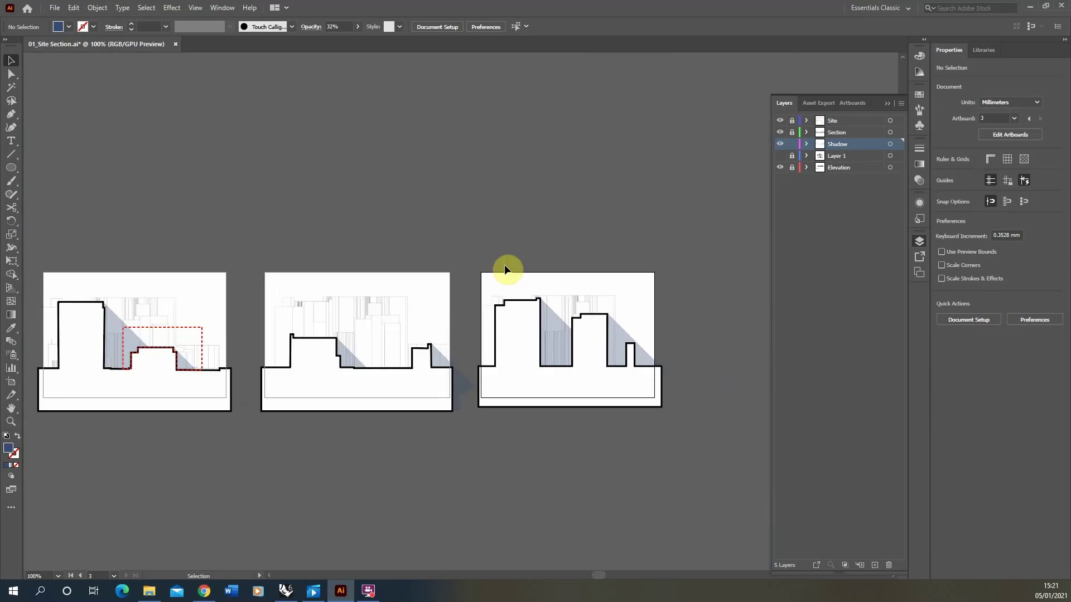
Lock the Shadow layer and unlock the Site layer.
left_click(200, 329)
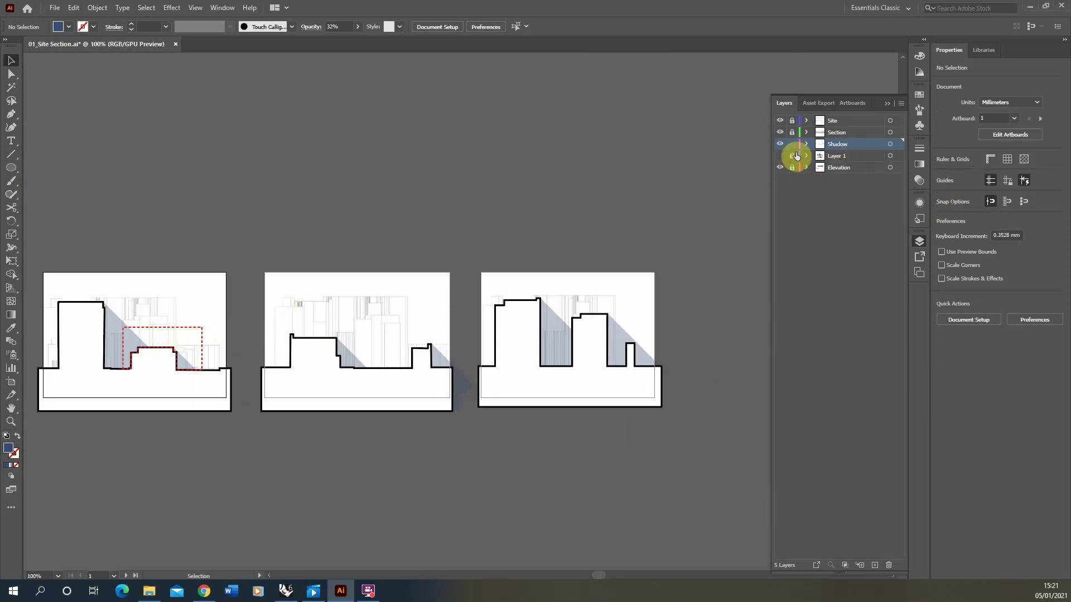
scroll(123, 302, "up", 1, "alt")
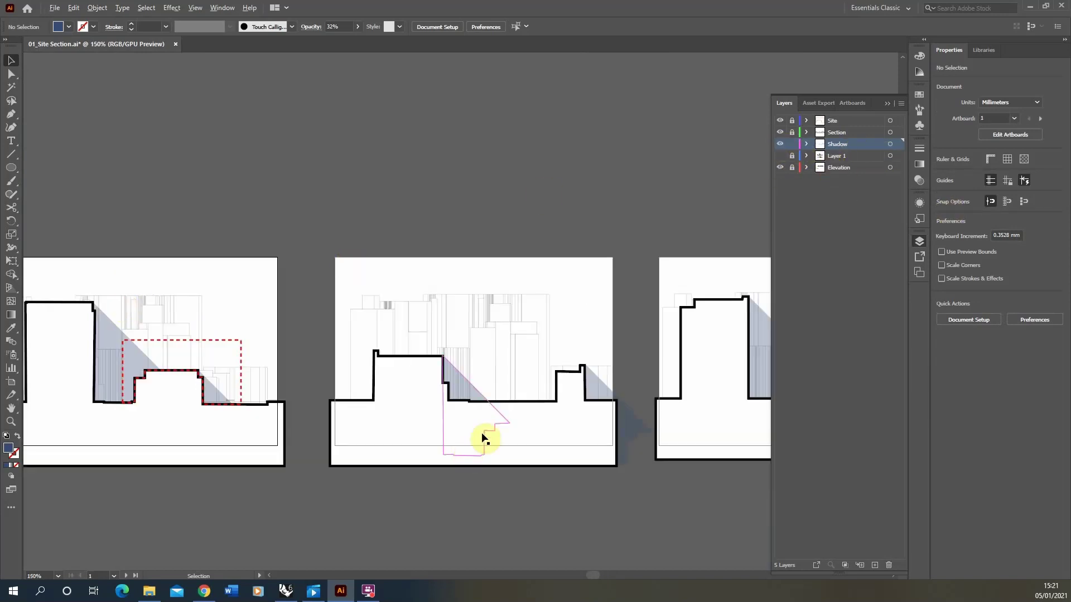
scroll(484, 438, "down", 2, "alt")
key("ctrl+1")
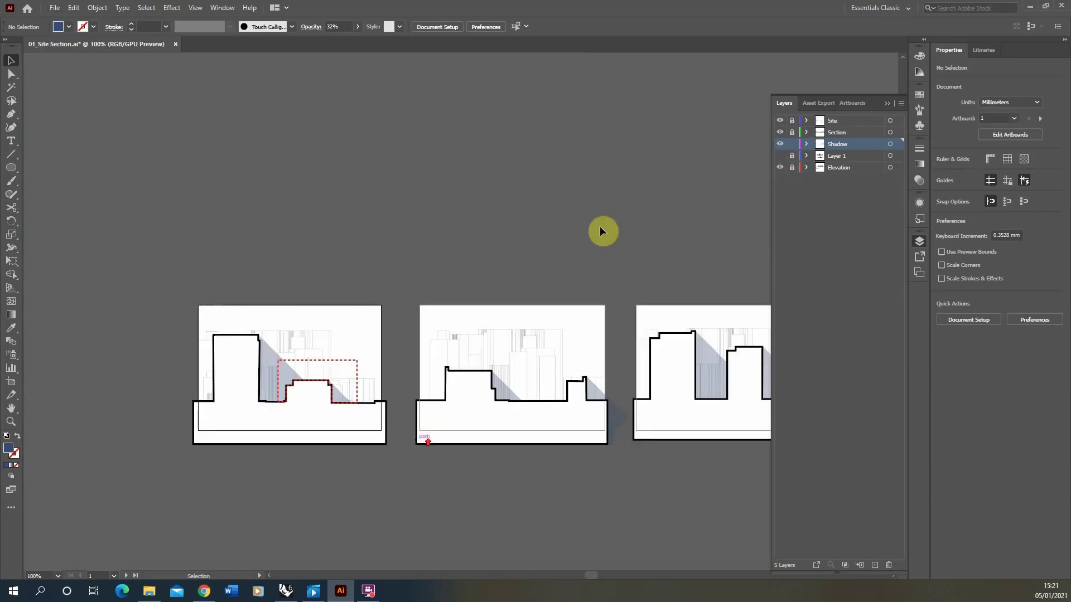
left_click(792, 144)
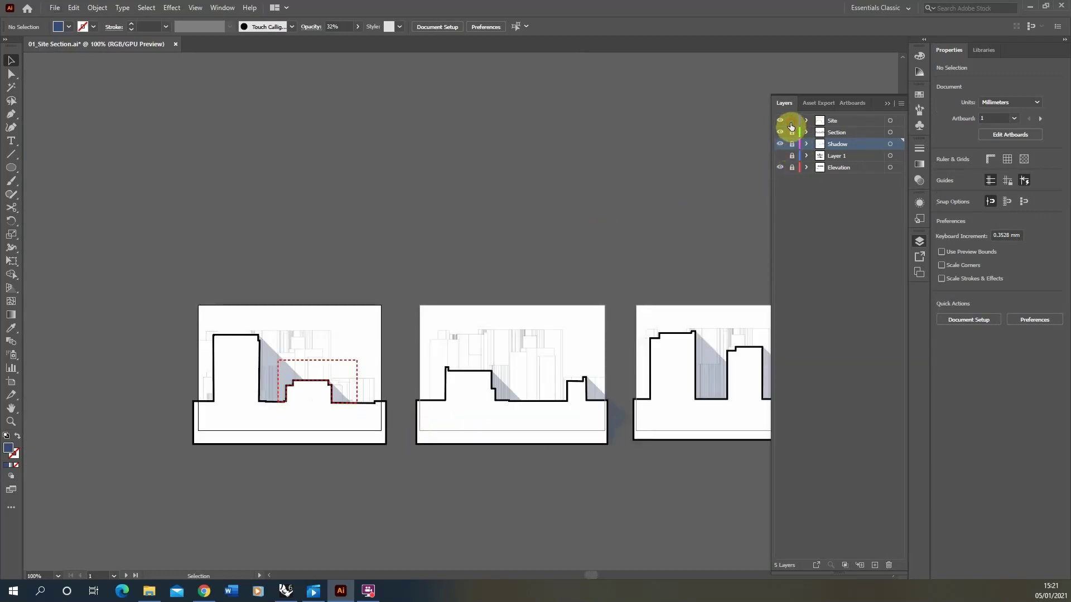
Copy the red dashed site boundary from the first section to the same position on the second artboard.
left_click(351, 364)
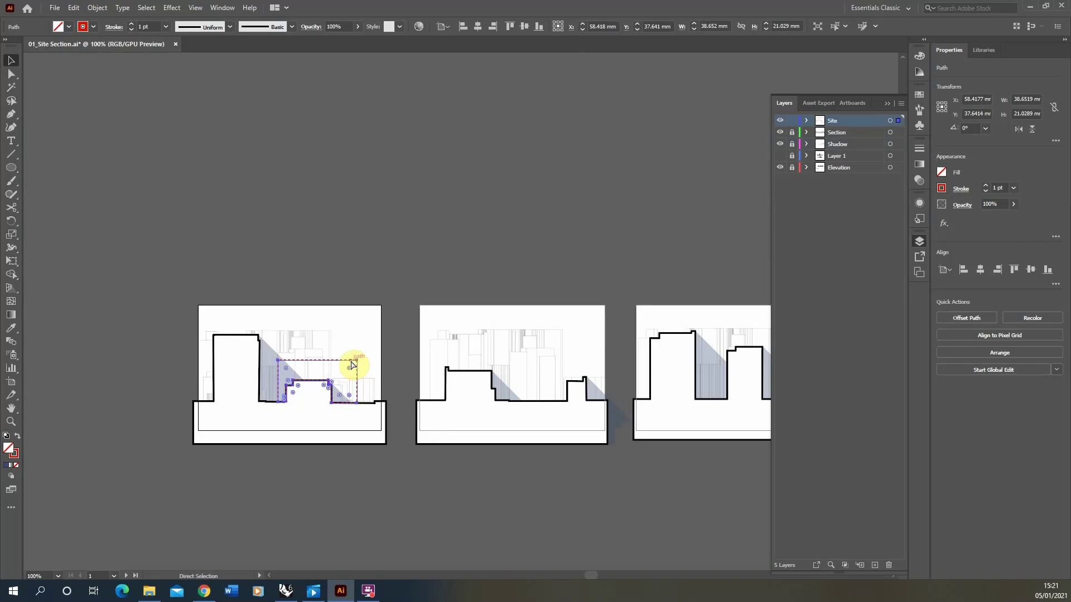
left_click(581, 326)
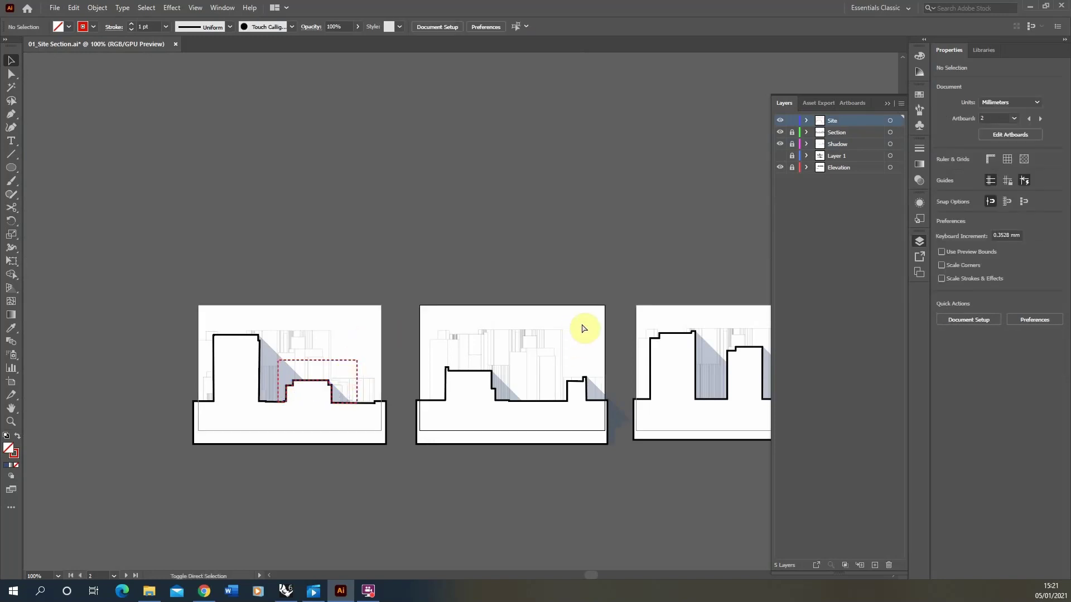
scroll(574, 410, "up", 3, "alt")
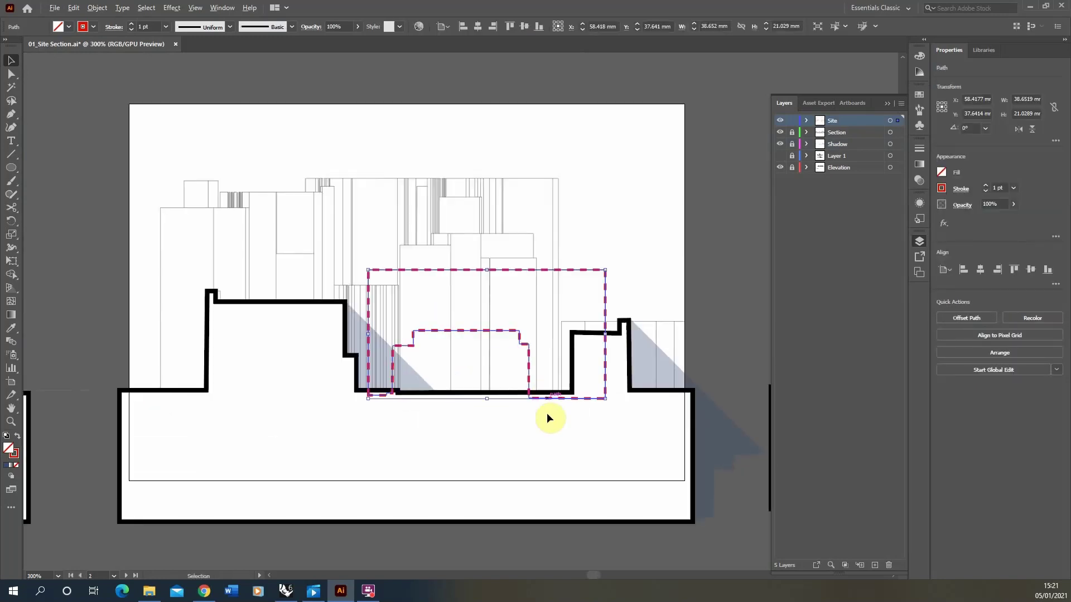
left_click(528, 350)
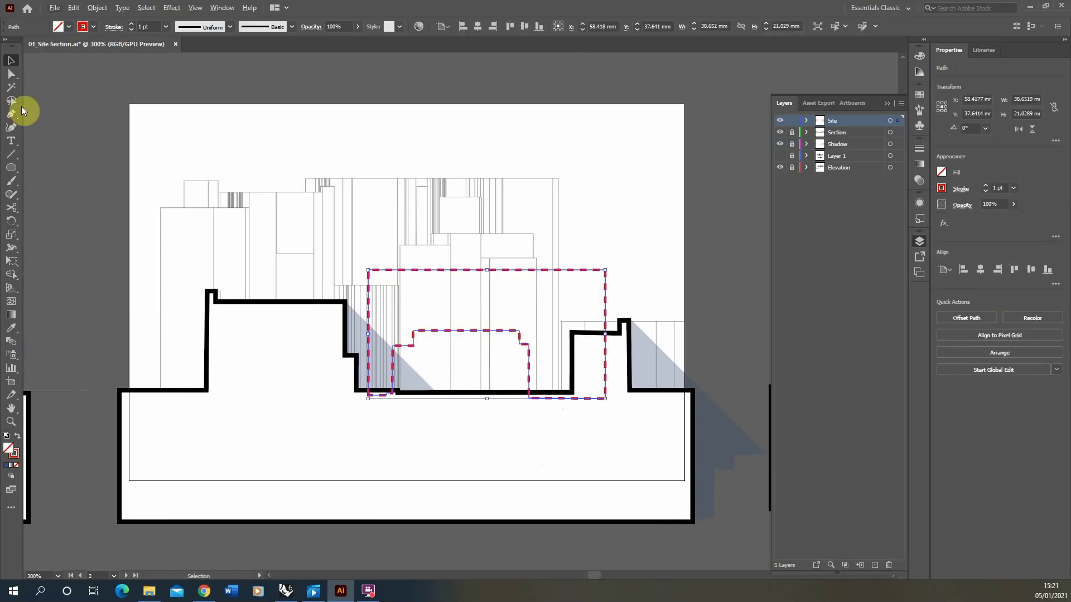
Cut the copied boundary with the Scissors tool at the small building's roof and where its inner outline meets the ground.
left_click(9, 76)
scroll(418, 361, "up", 3, "alt")
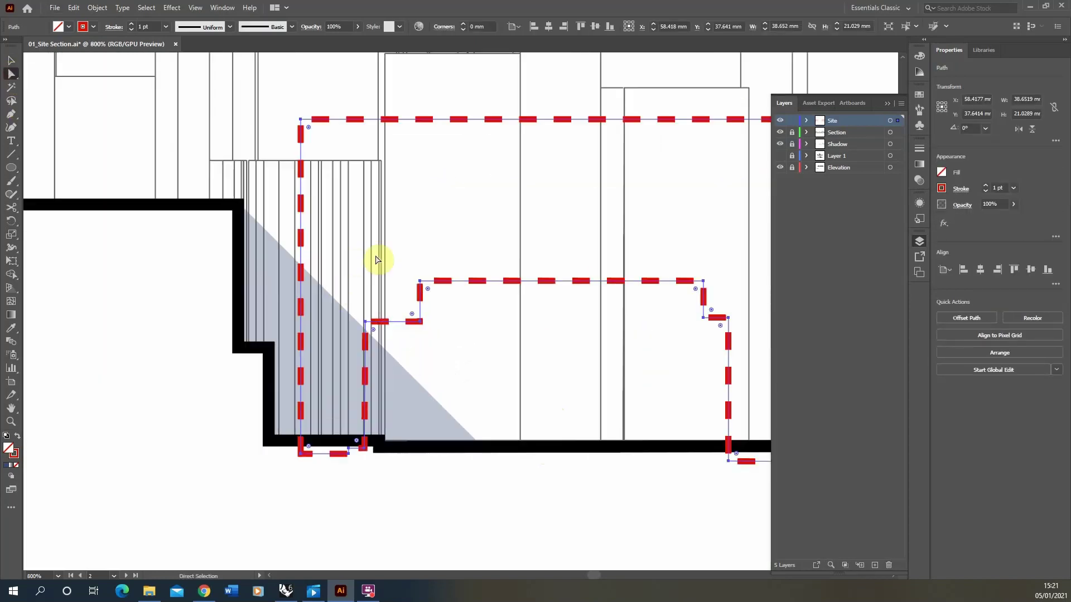
scroll(478, 272, "down", 2, "alt")
scroll(558, 402, "down", 1, "alt")
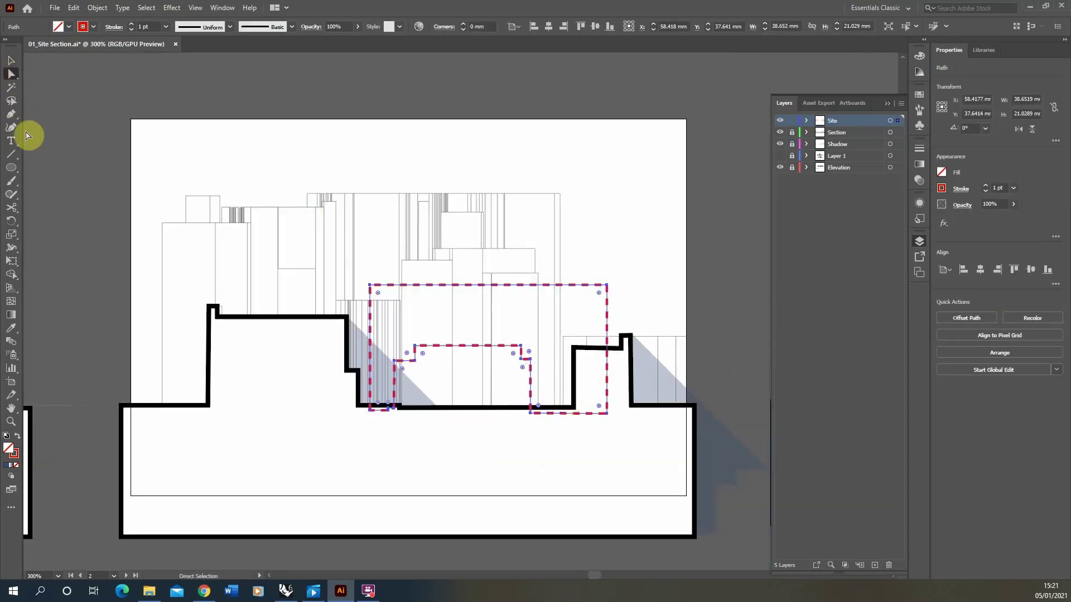
left_click(12, 208)
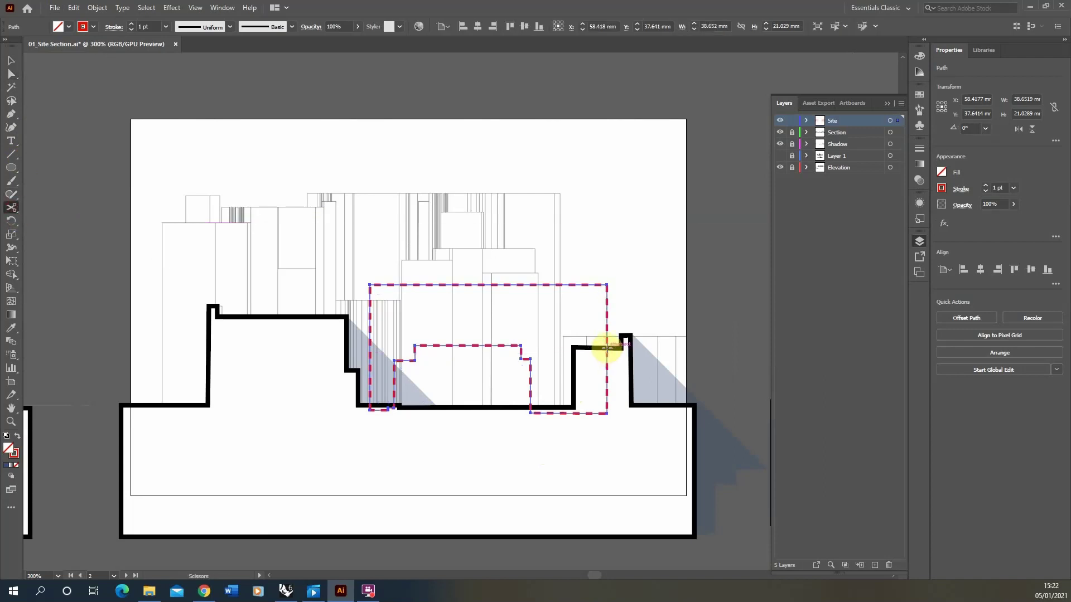
left_click(606, 349)
left_click(529, 407)
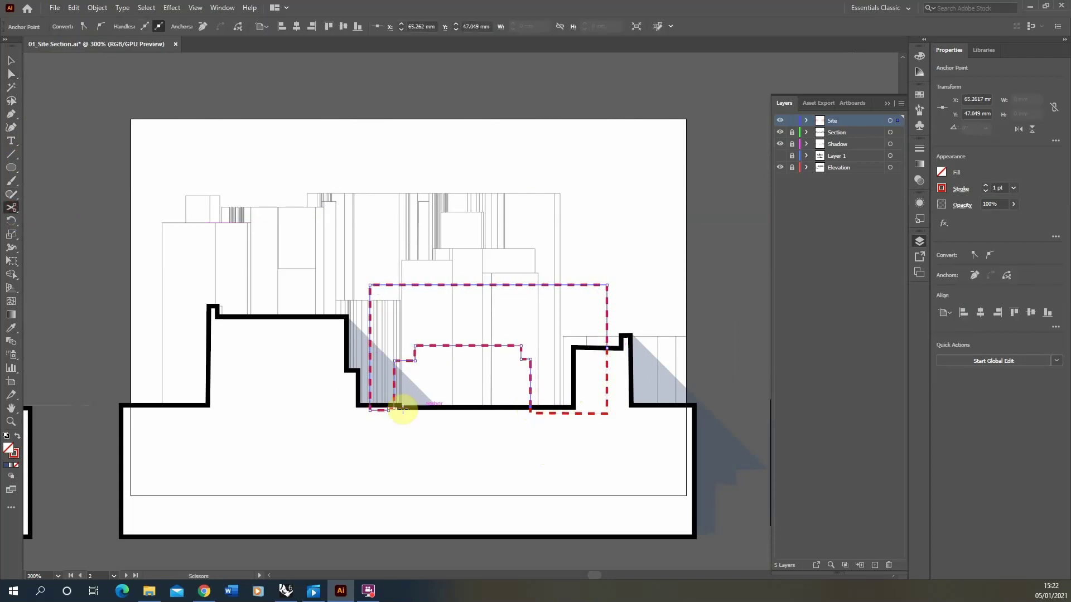
Cut the boundary's left vertical line where it crosses the ground line of the second section.
scroll(396, 408, "up", 2, "alt")
left_click(350, 406)
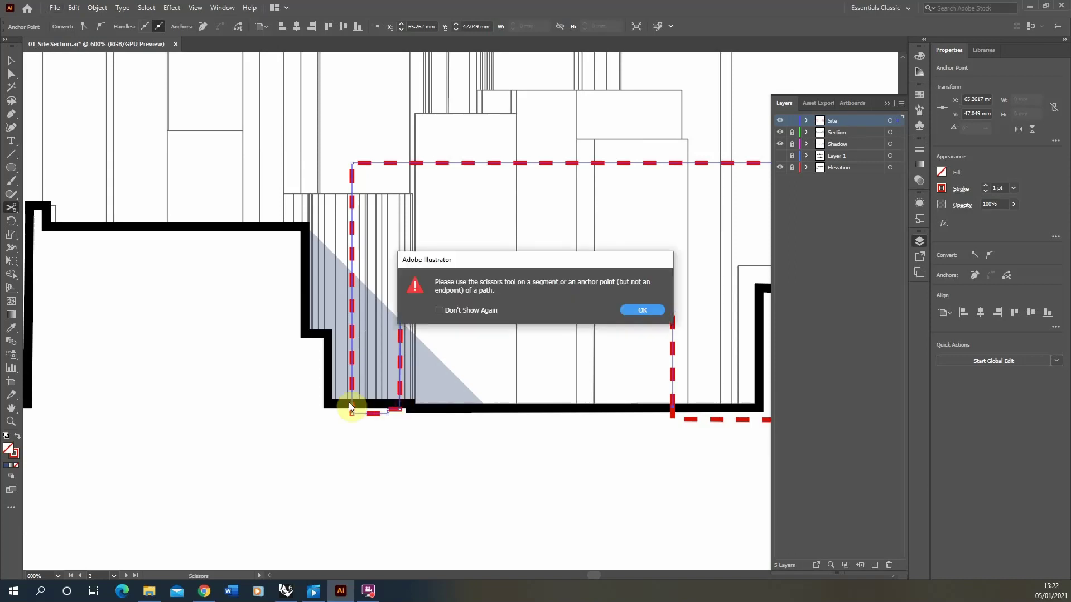
left_click(638, 311)
scroll(353, 409, "up", 2, "alt")
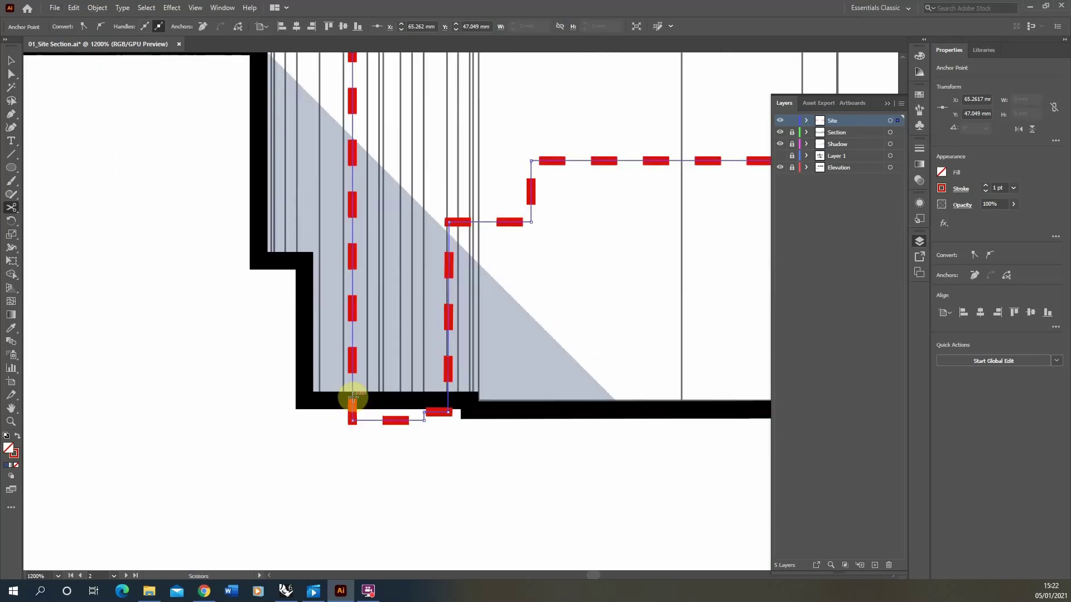
left_click(353, 397)
Delete the cut-off boundary pieces along the old building outline and below the second section's roof and ground line.
left_click(11, 60)
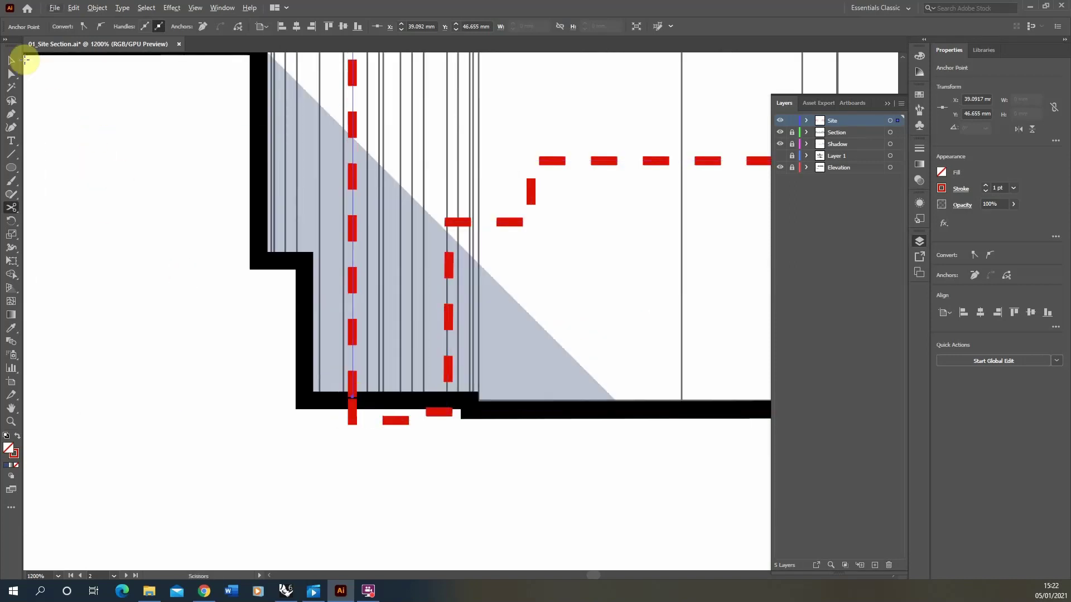
left_click(447, 224)
key("Delete")
scroll(284, 414, "down", 5, "alt")
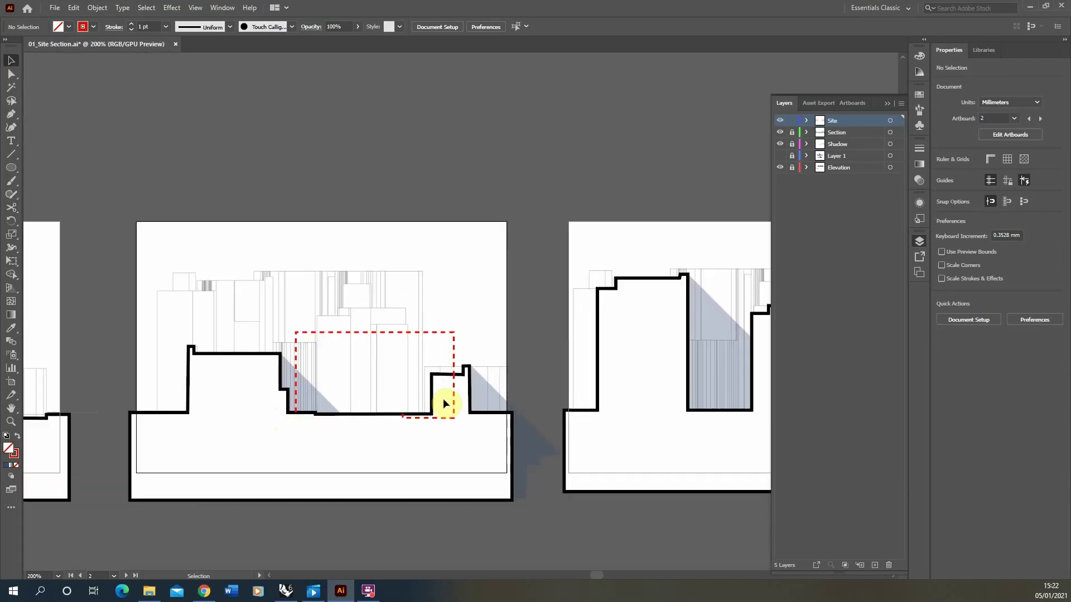
scroll(454, 400, "up", 2, "alt")
left_click(455, 400)
left_click(458, 395)
scroll(524, 402, "down", 1)
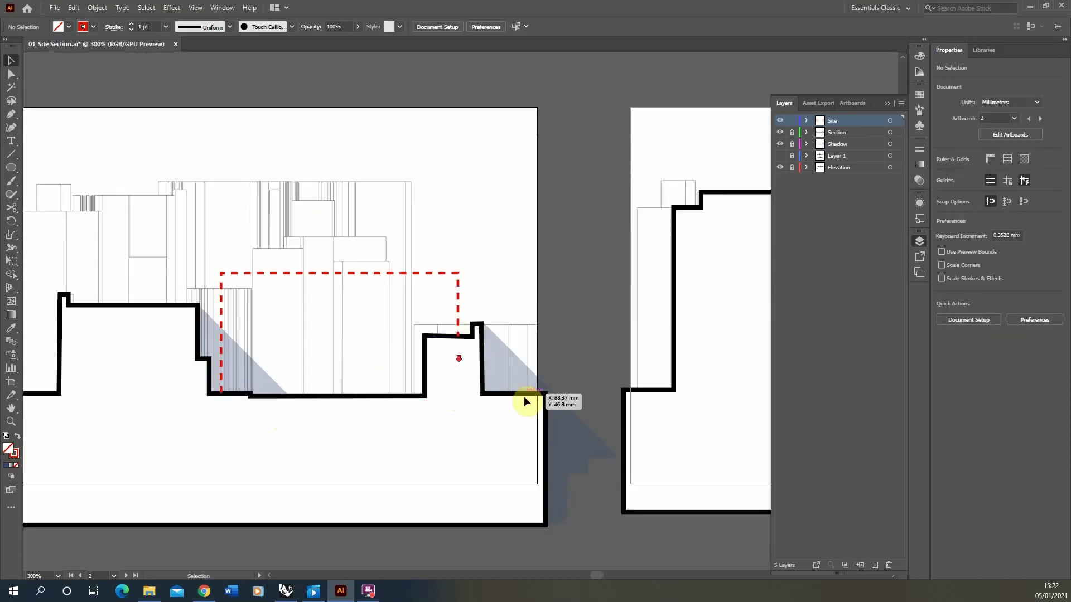
scroll(460, 380, "down", 3, "alt")
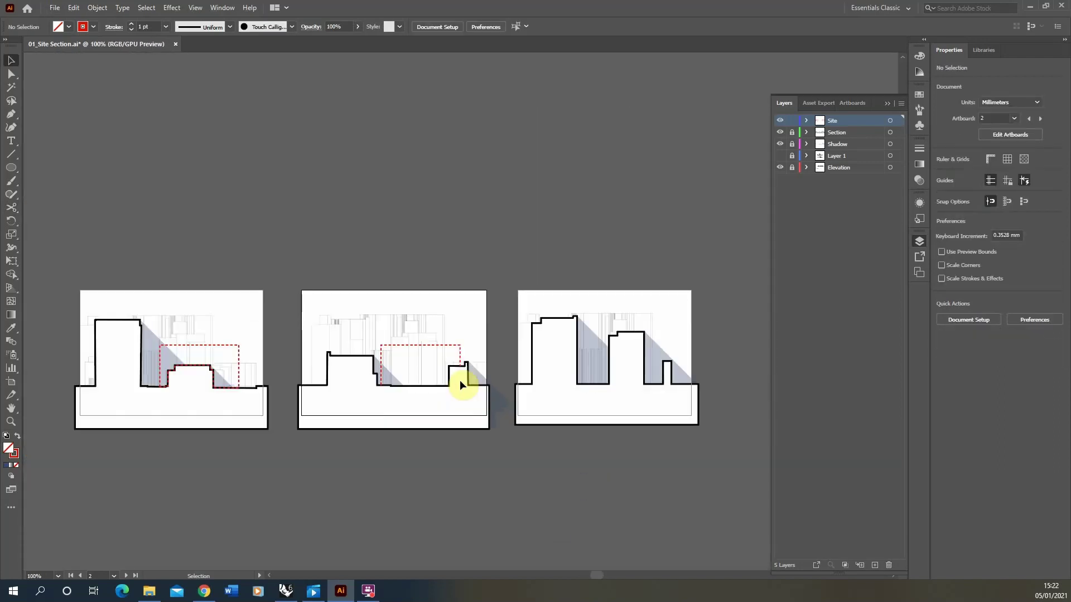
Copy the red dashed site boundary to the same position on the third artboard and extend its short right line down to the ground.
left_click(457, 345, "ctrl")
left_click(696, 371)
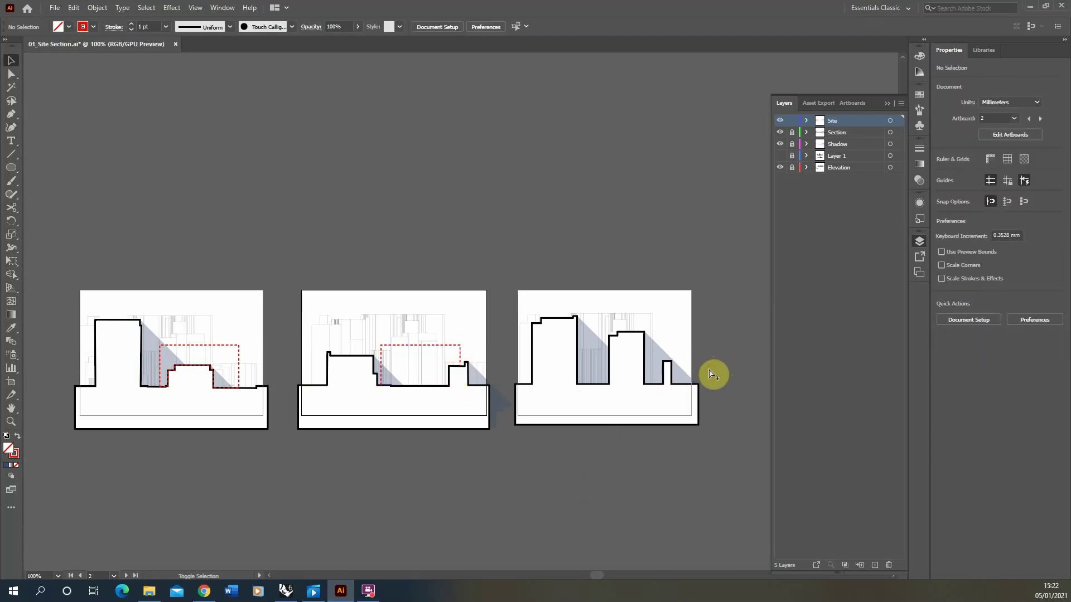
left_click(670, 350)
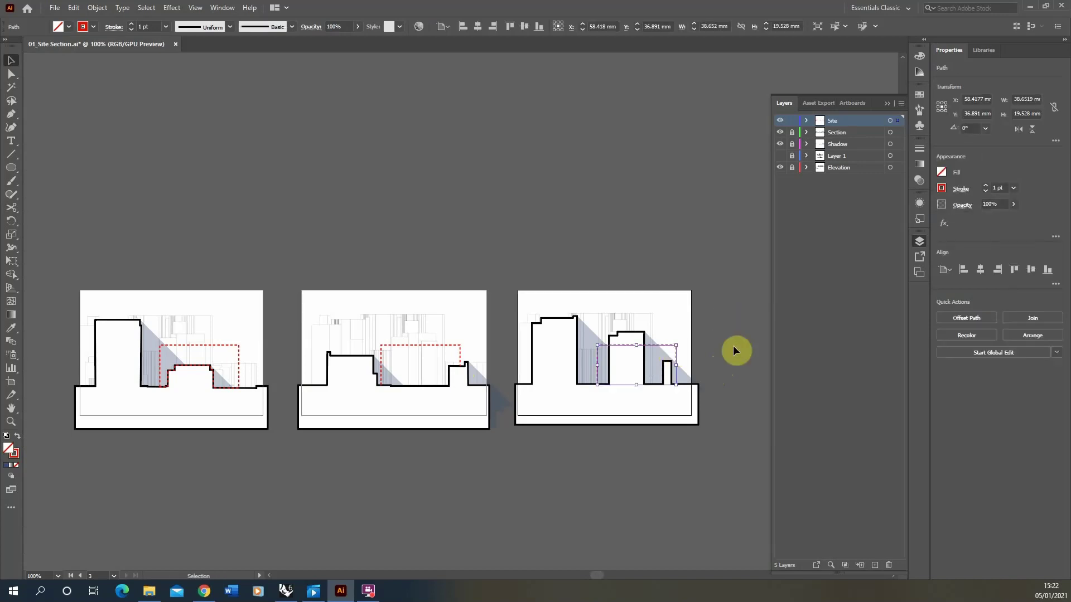
scroll(686, 375, "up", 4, "alt")
left_click(12, 74)
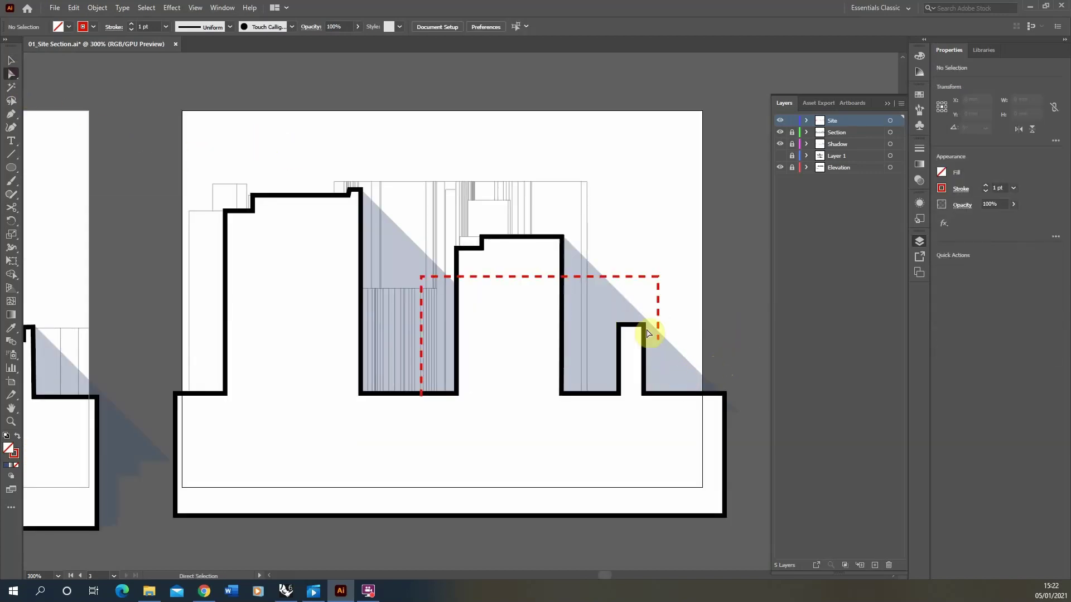
left_click_drag(659, 341, 658, 393)
Cut the copied boundary's top line with the Scissors tool where it crosses the right wall of the third section's central building.
left_click(14, 209)
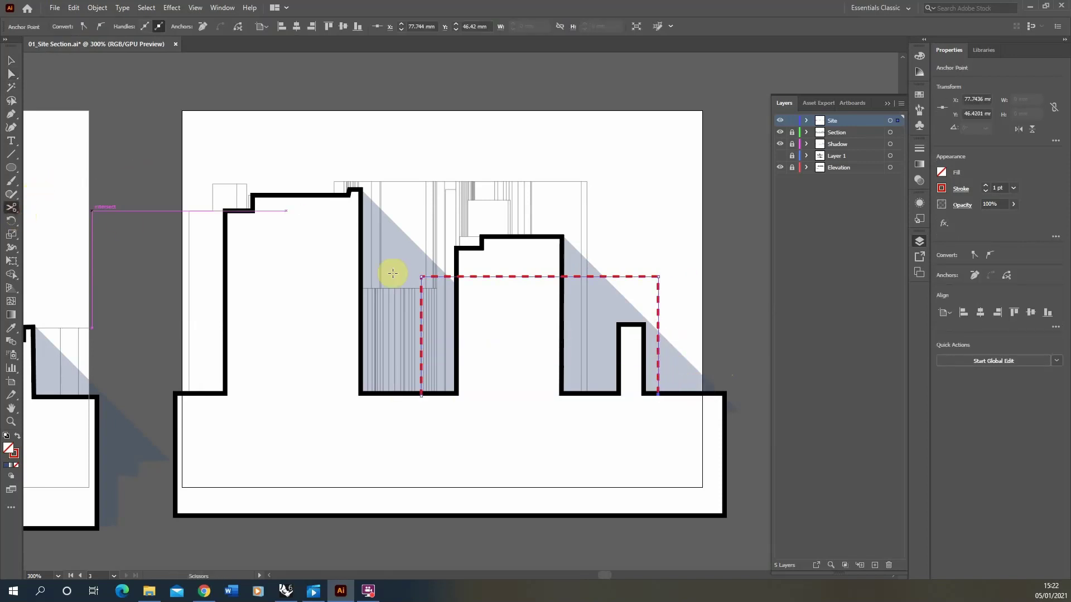
left_click(563, 277)
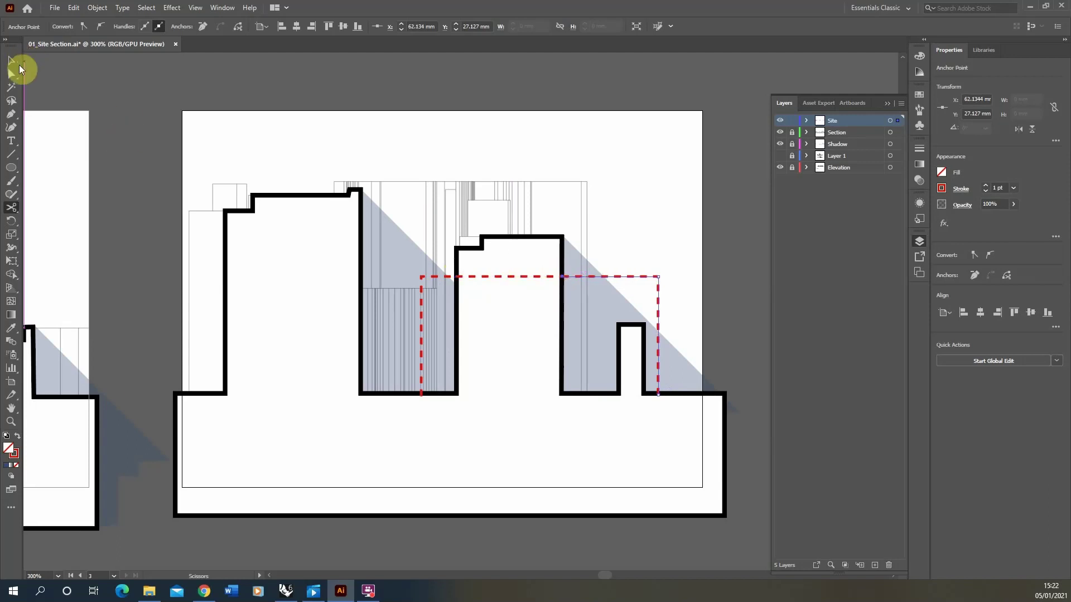
left_click(11, 59)
left_click(720, 270)
key("ctrl+1")
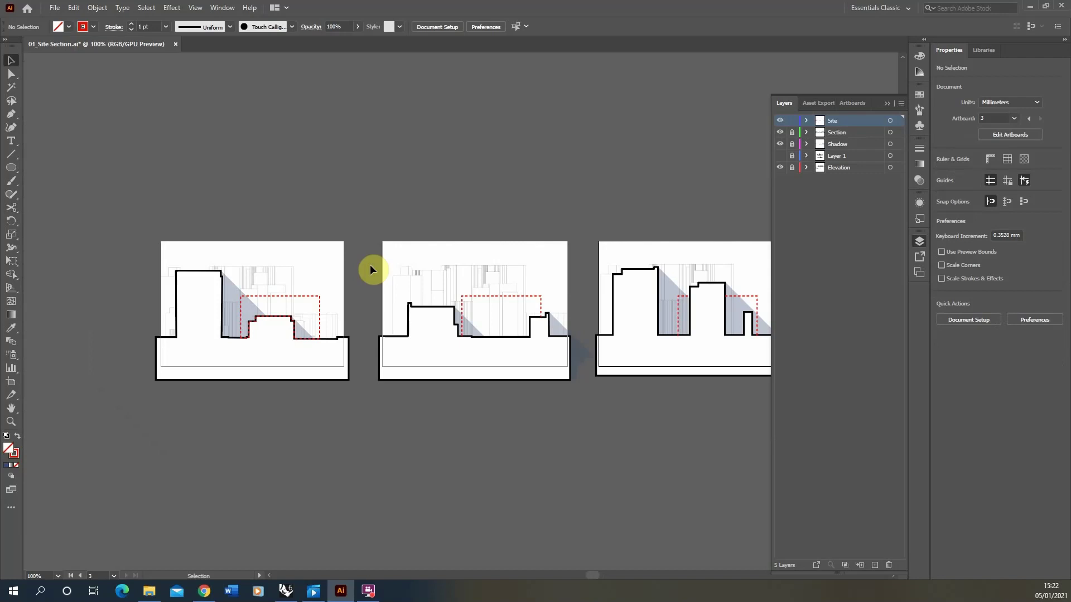
Add a new layer above the Site layer for the roof areas and lock the Site layer.
scroll(260, 336, "down", 1, "alt")
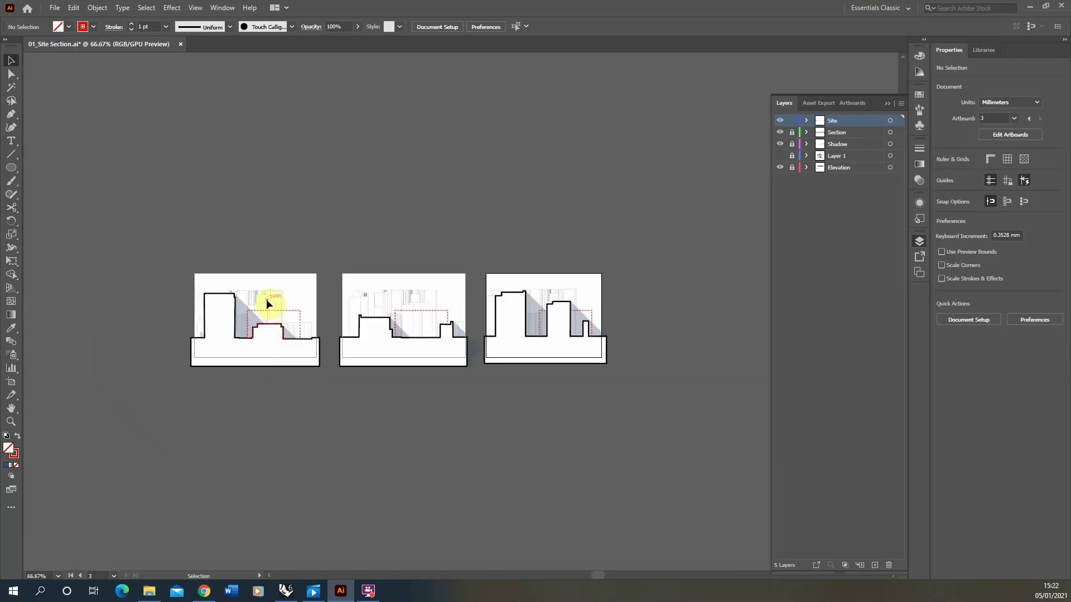
scroll(249, 320, "up", 2, "alt")
scroll(234, 349, "down", 2, "alt")
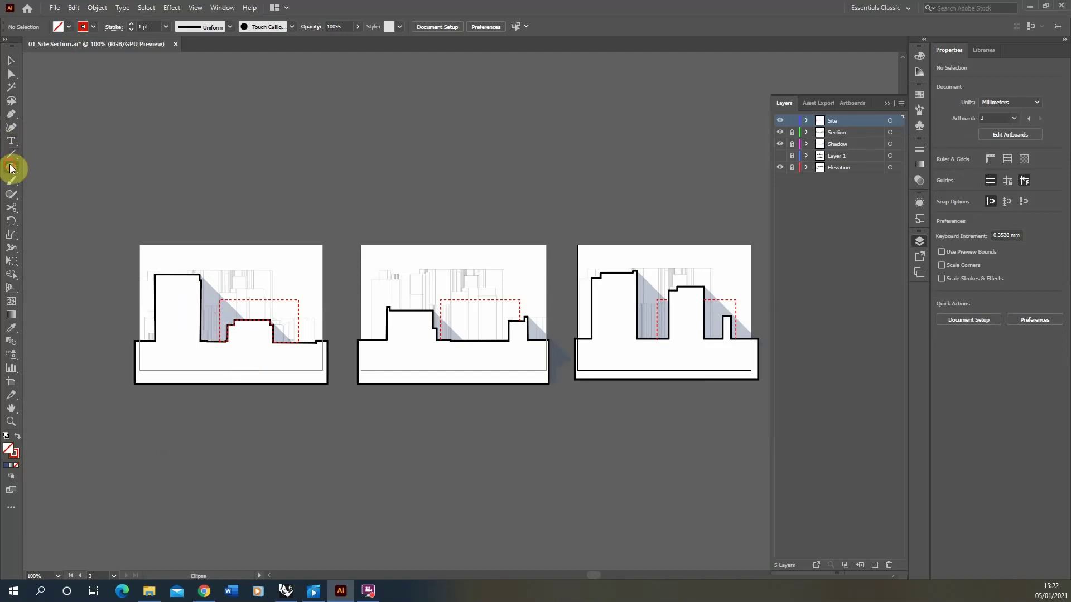
left_click_drag(11, 168, 83, 166)
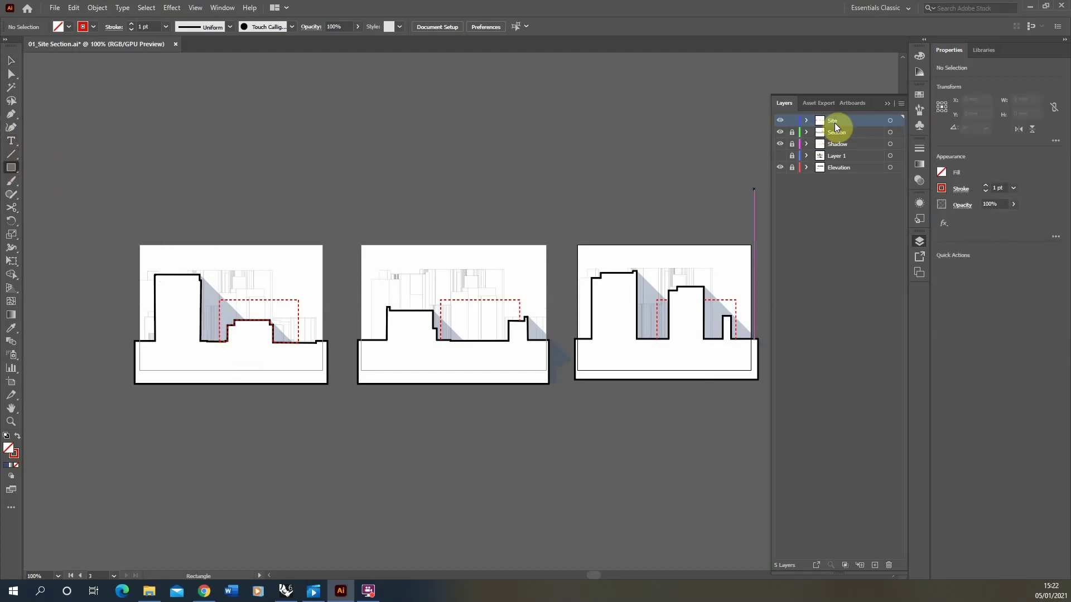
left_click(874, 565)
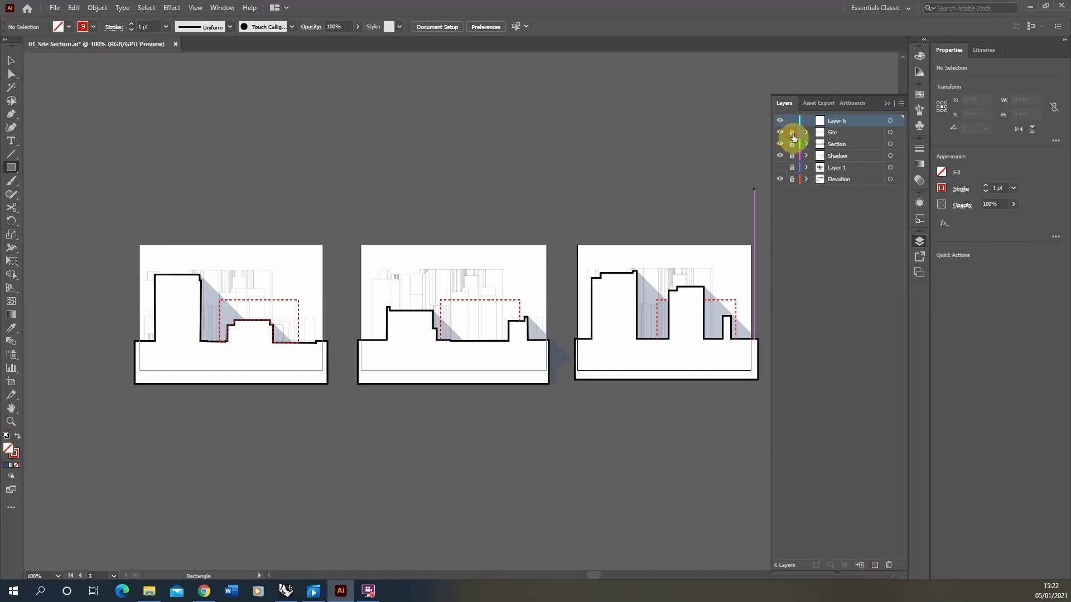
scroll(234, 301, "up", 4, "alt")
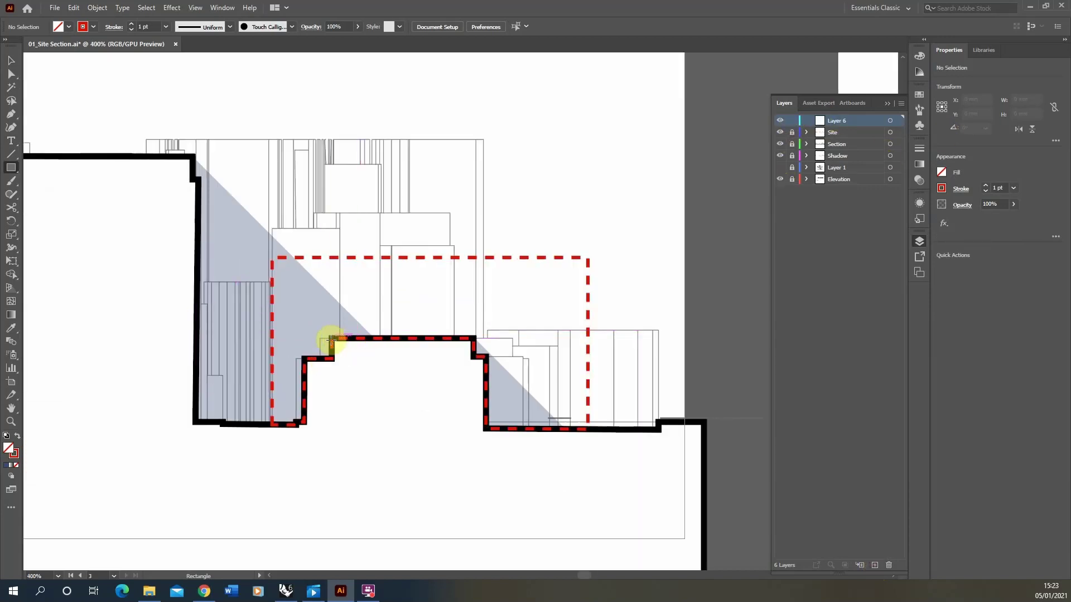
Set the drawing colours to a soft muted green fill with no stroke.
left_click(17, 437)
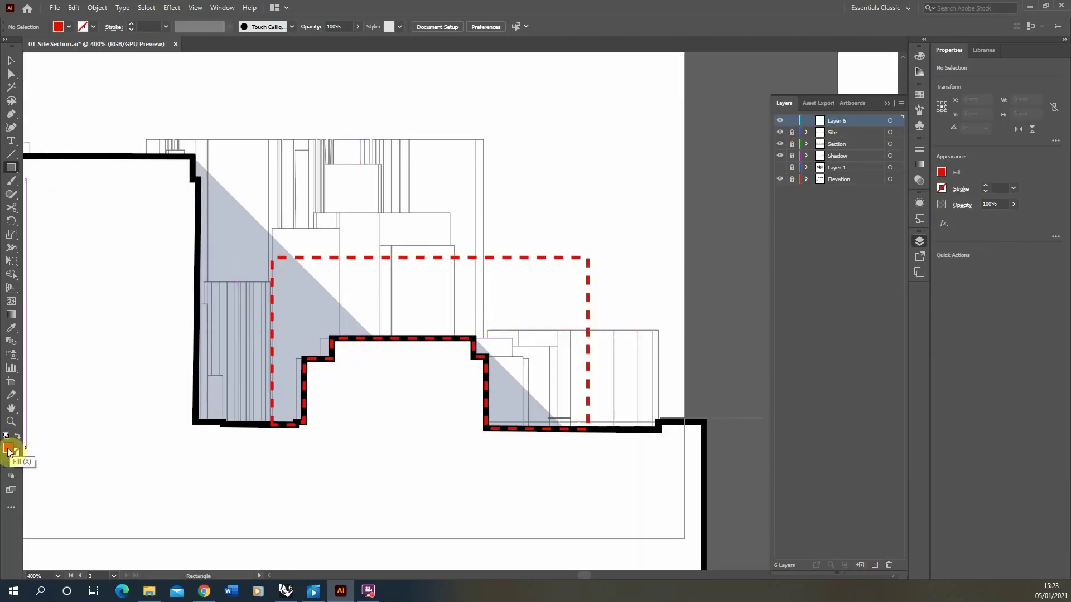
double_click(8, 447)
left_click(549, 307)
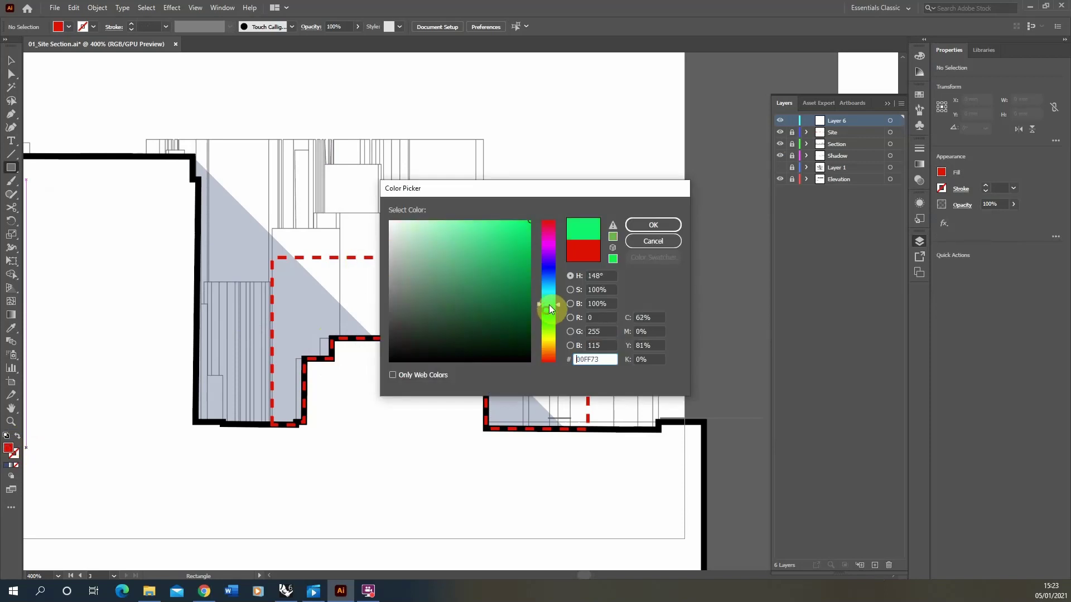
left_click_drag(551, 307, 549, 311)
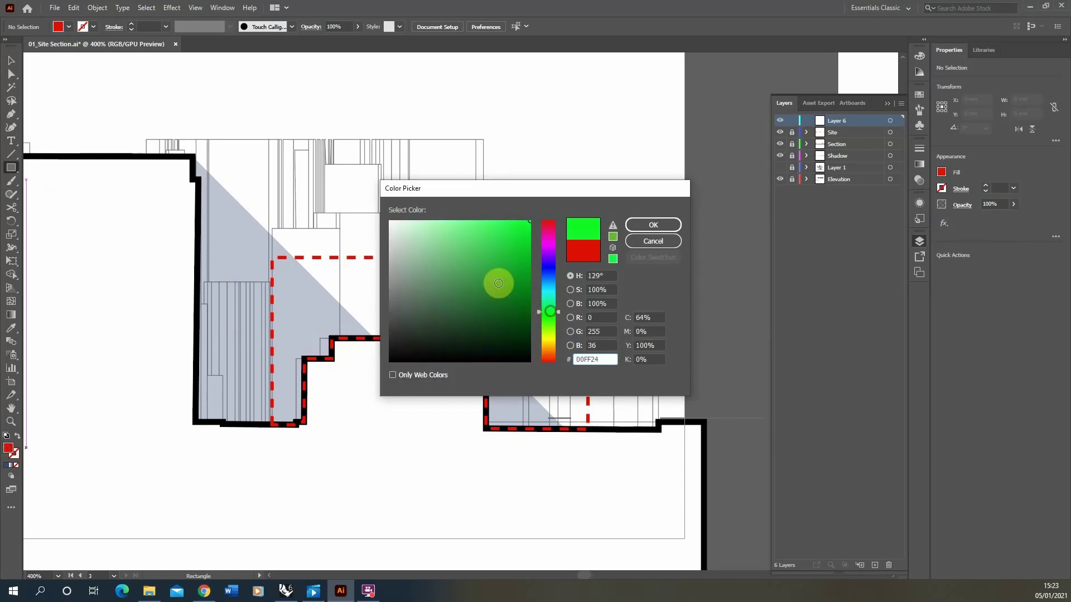
left_click(431, 241)
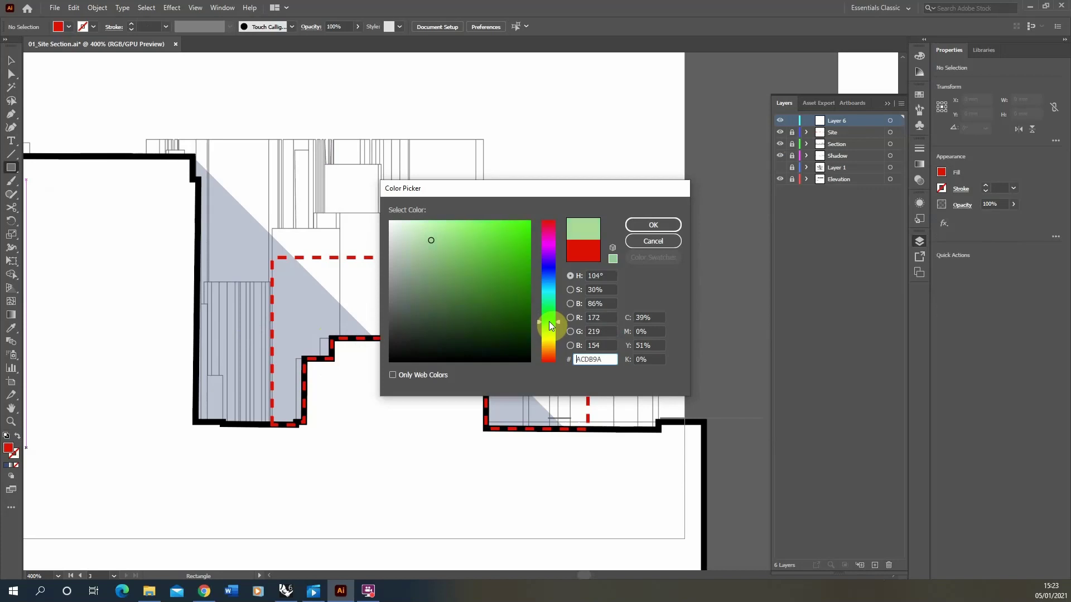
left_click_drag(443, 239, 449, 246)
left_click(649, 224)
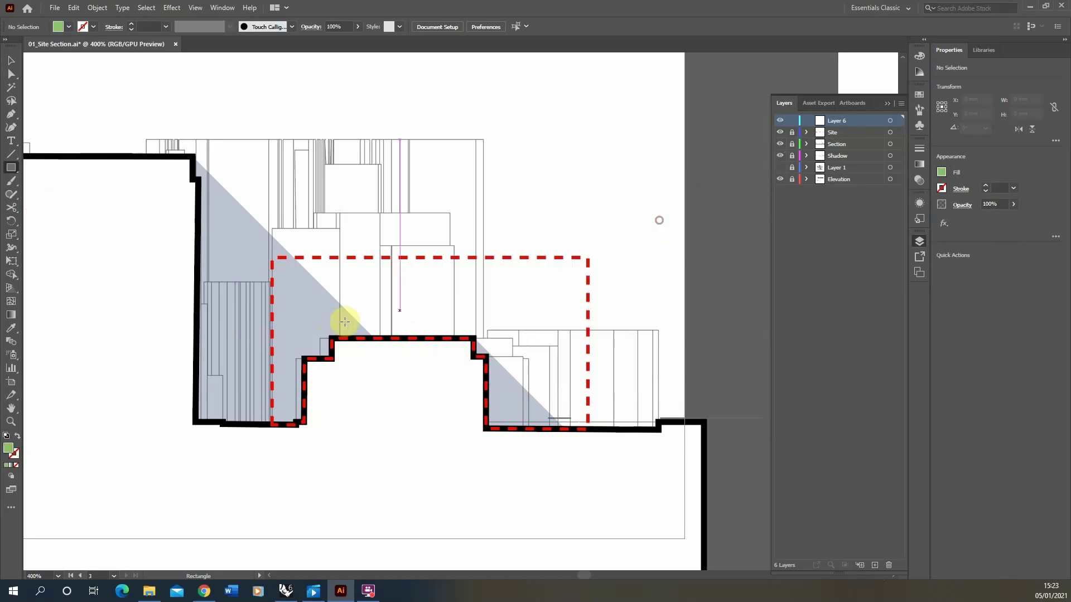
Draw a green rectangle about 17.4 by 5.7 mm on the first section's lower roof and move its layer below the Shadow layer.
left_click_drag(332, 338, 473, 292)
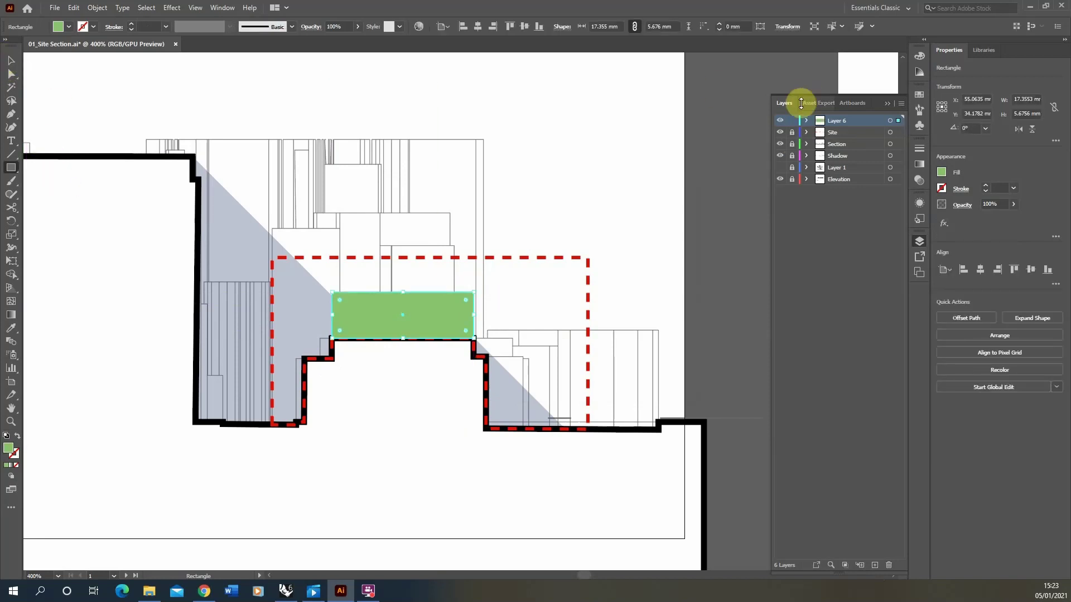
left_click_drag(850, 121, 853, 162)
left_click(11, 60)
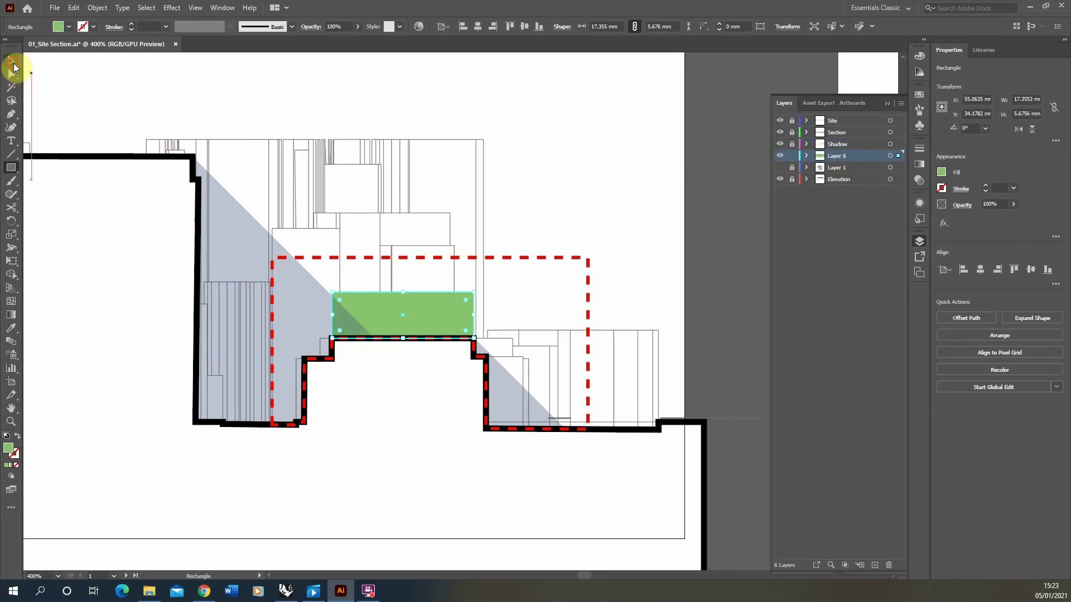
left_click(221, 195)
Copy the green rectangle onto the large building's roof in the second section and fit it to the roof's width.
scroll(220, 196, "down", 5, "alt")
scroll(397, 257, "up", 2, "alt")
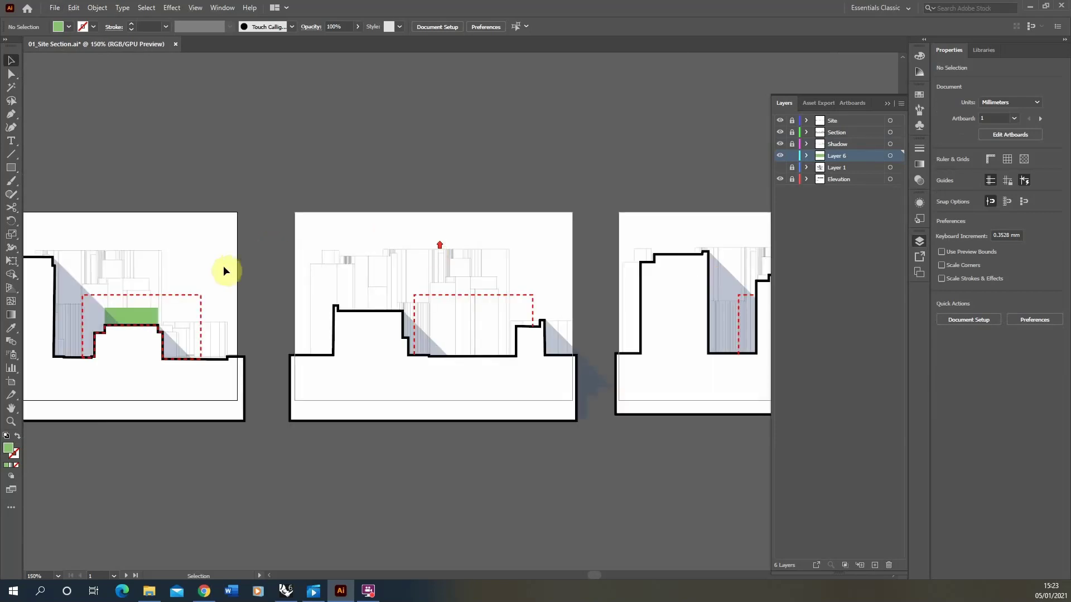
left_click_drag(144, 313, 455, 303, "alt")
scroll(372, 304, "up", 3, "alt")
left_click_drag(268, 296, 271, 302)
left_click(489, 250)
scroll(489, 249, "down", 6, "alt")
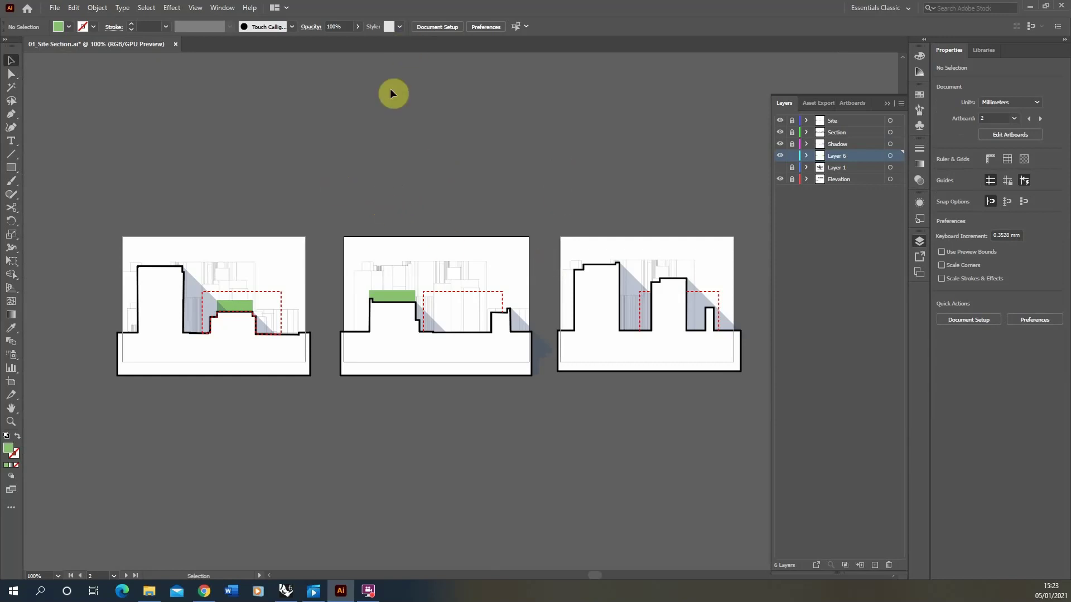
Export all artboards as 01_Site Section PNG files into the Site Plan folder at High (300 ppi) with a transparent background.
left_click(58, 8)
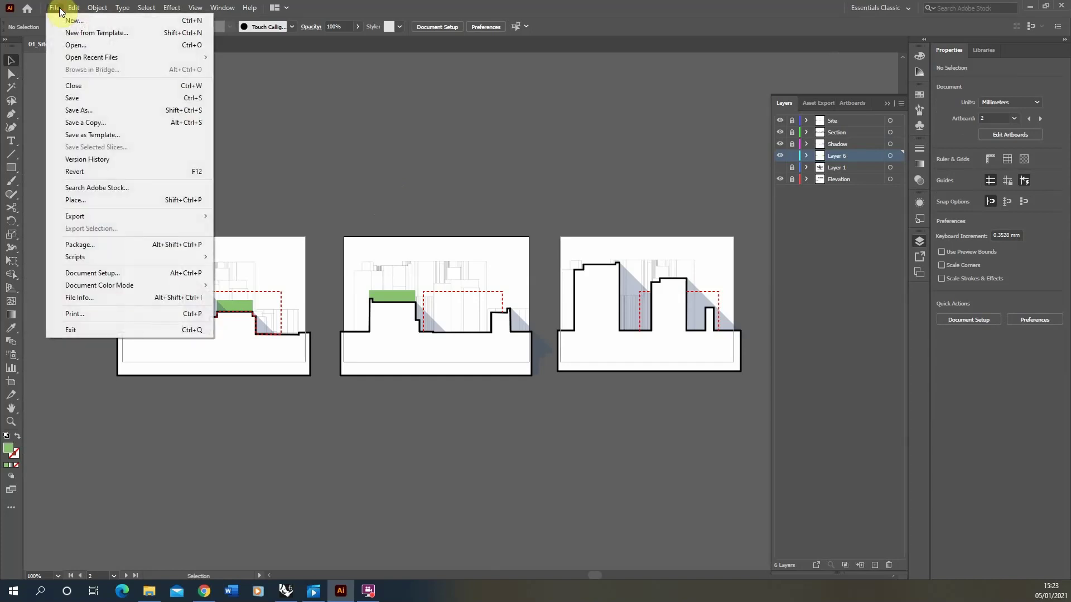
mouse_move(195, 217)
left_click(254, 230)
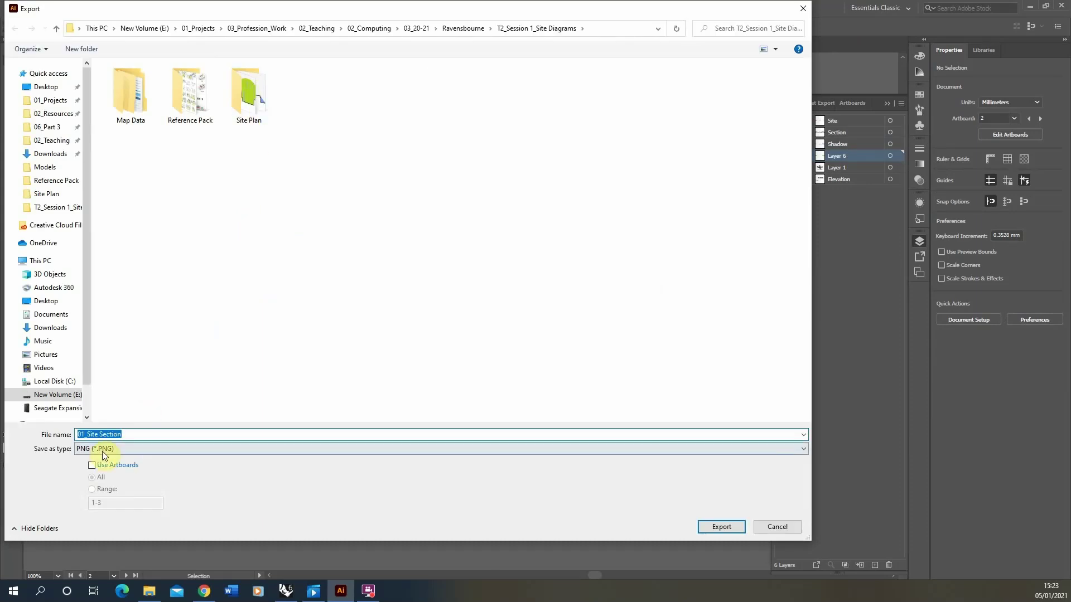
left_click(92, 465)
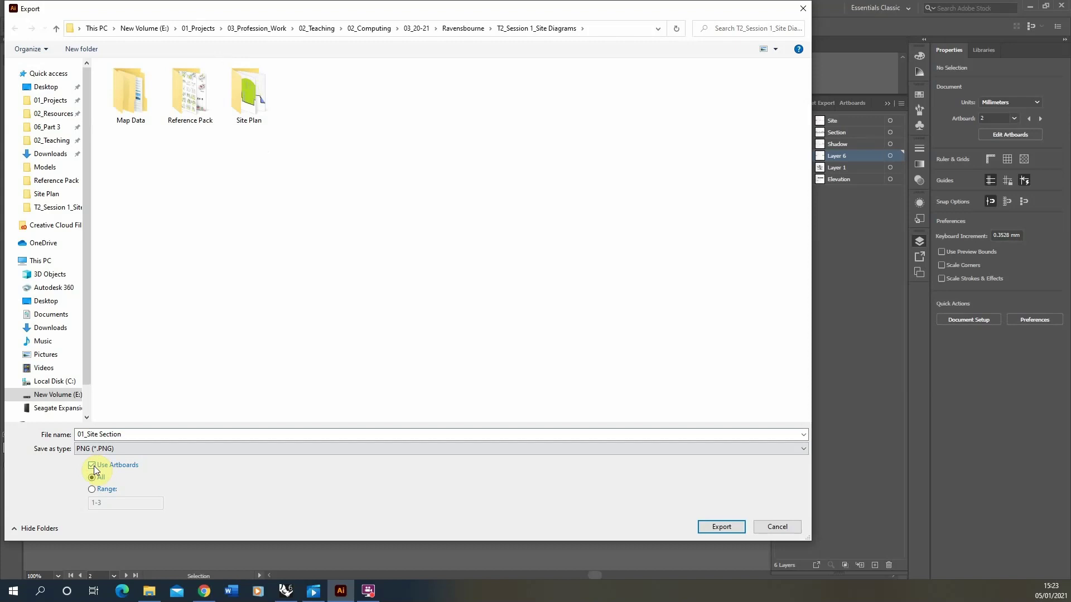
double_click(247, 93)
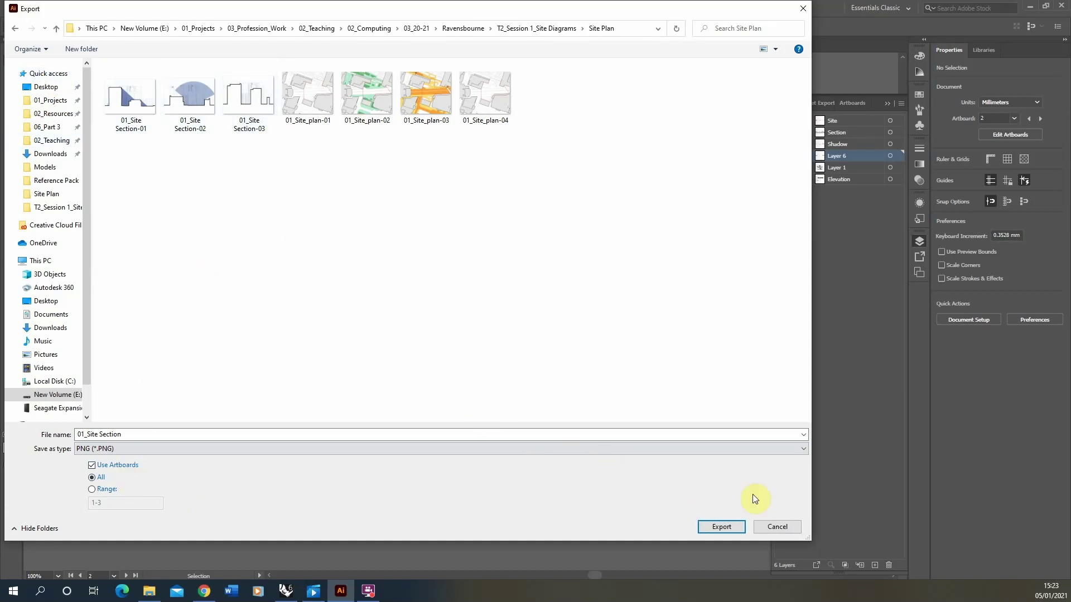
left_click(719, 528)
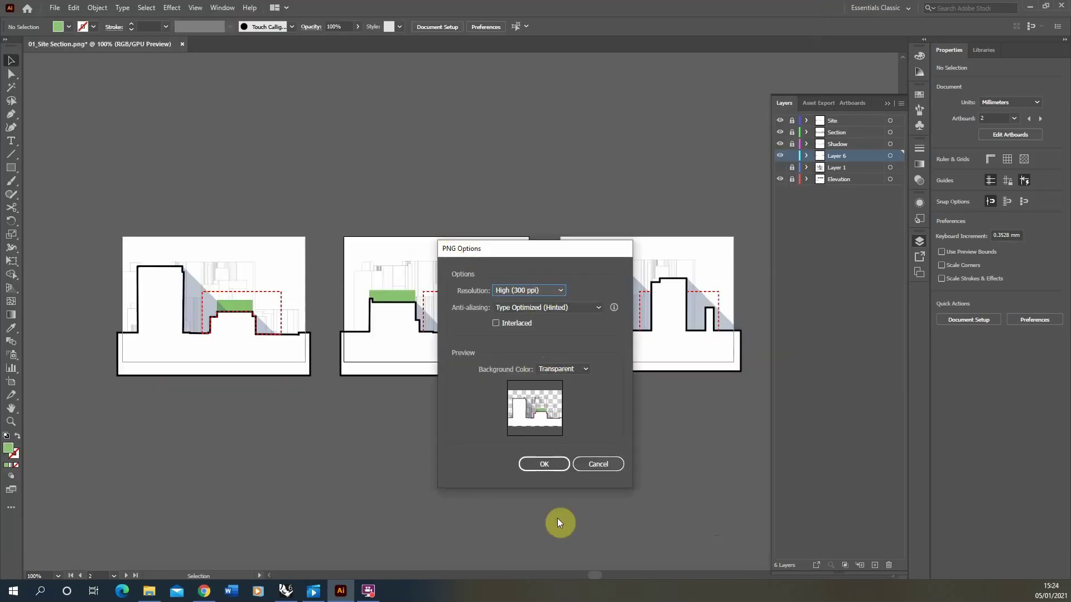
left_click(550, 470)
left_click(639, 324)
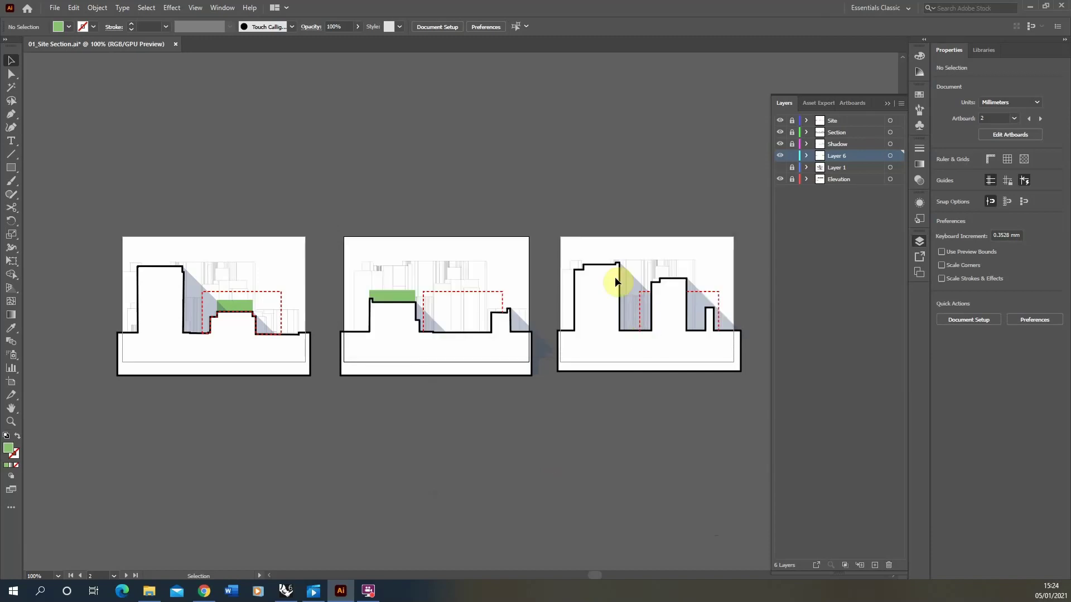
Switch to File Explorer and examine the exported site section images in the Site Plan folder, comparing them with the site plans.
left_click(149, 591)
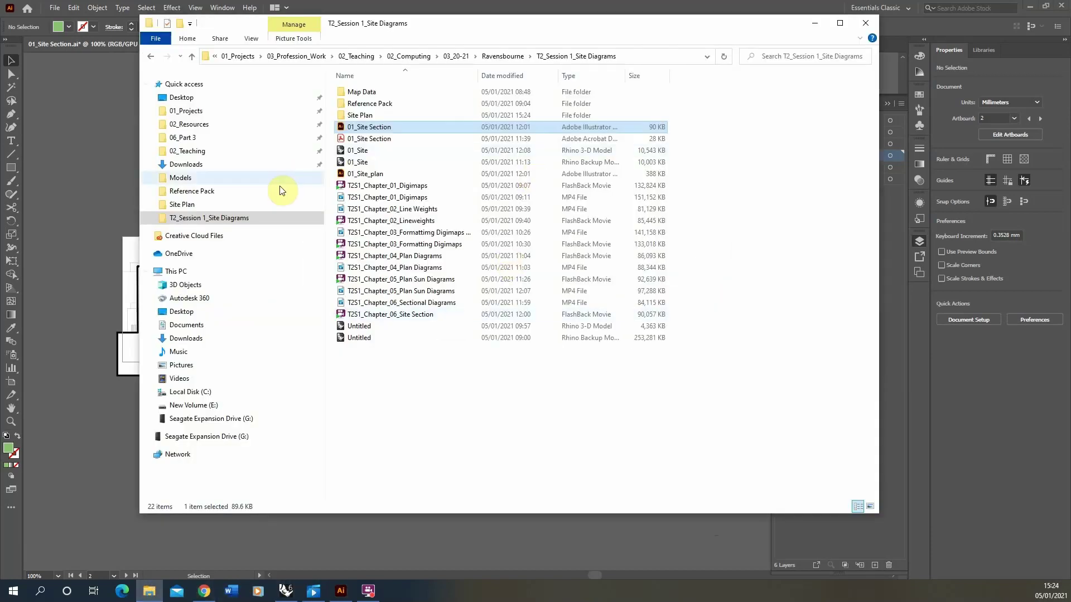
left_click(277, 218)
double_click(379, 116)
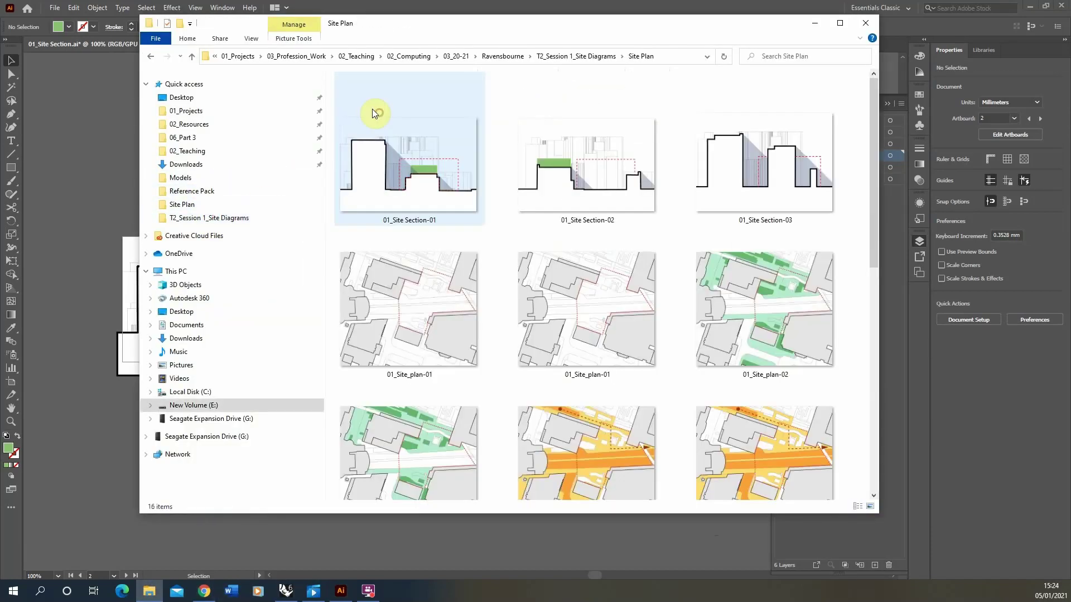
left_click(446, 112)
key("Right")
key("Right")
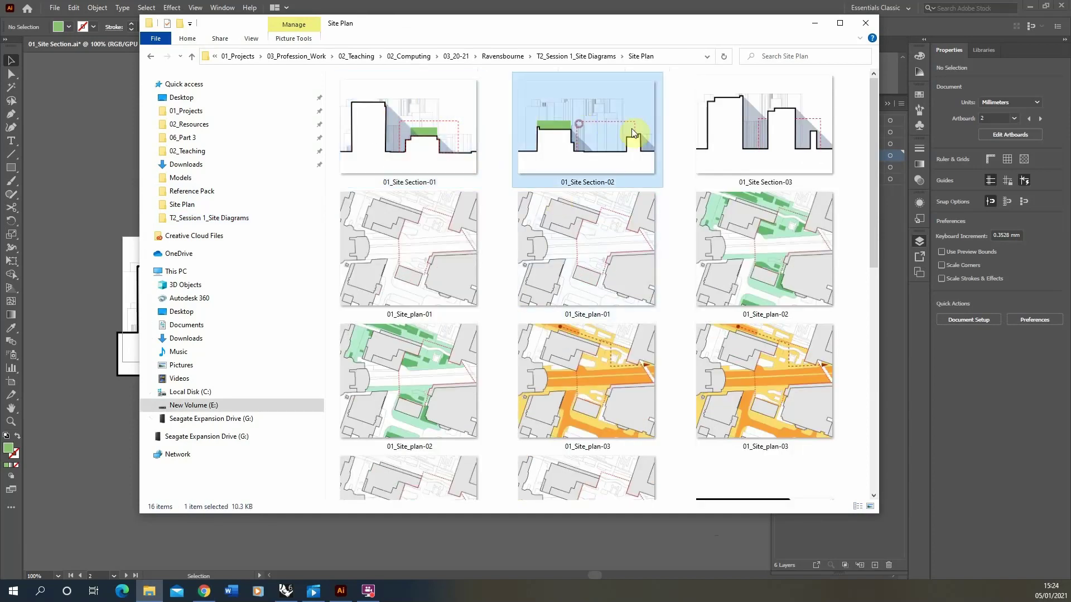
scroll(823, 467, "down", 2)
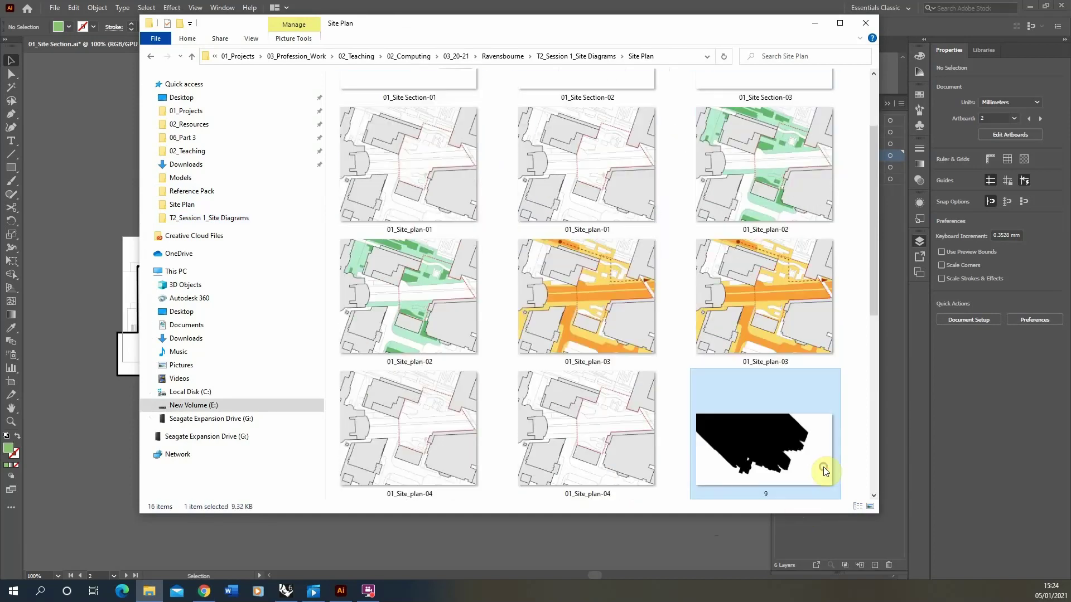
scroll(731, 366, "up", 2)
left_click(534, 140)
left_click(336, 122)
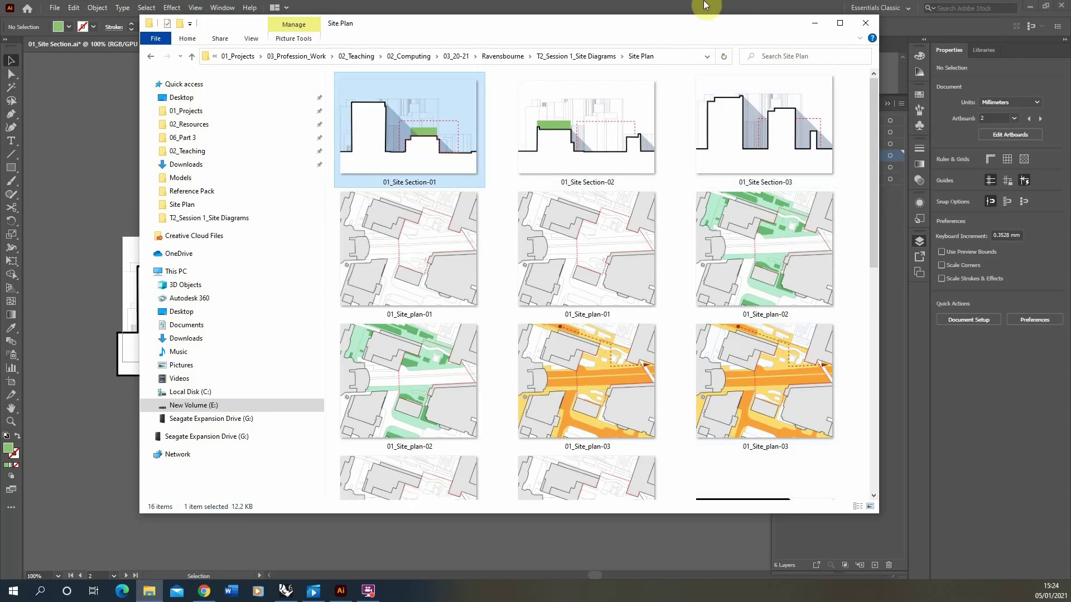
left_click(814, 23)
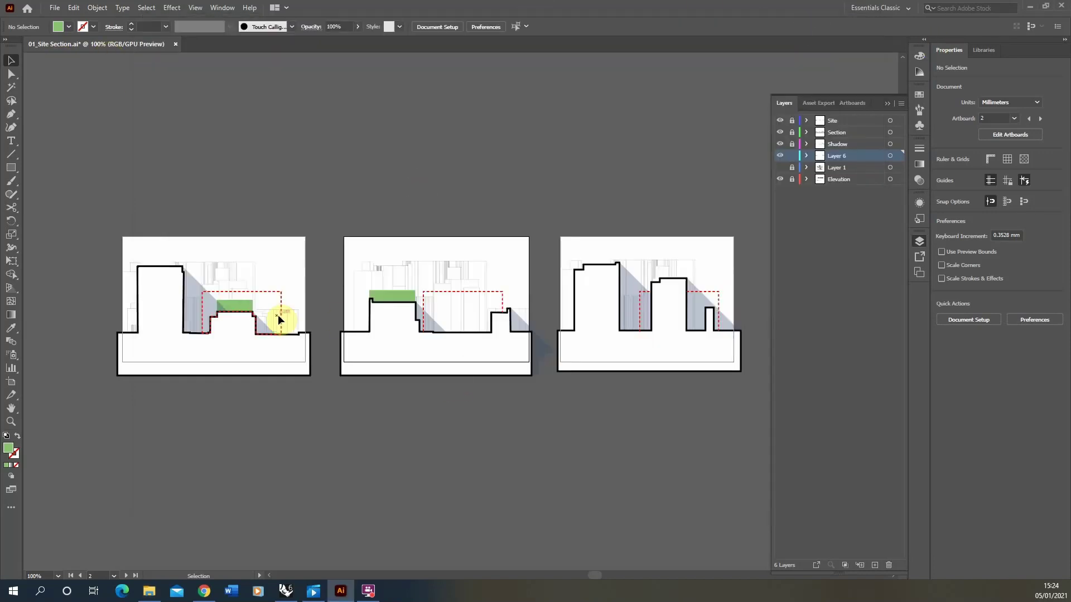